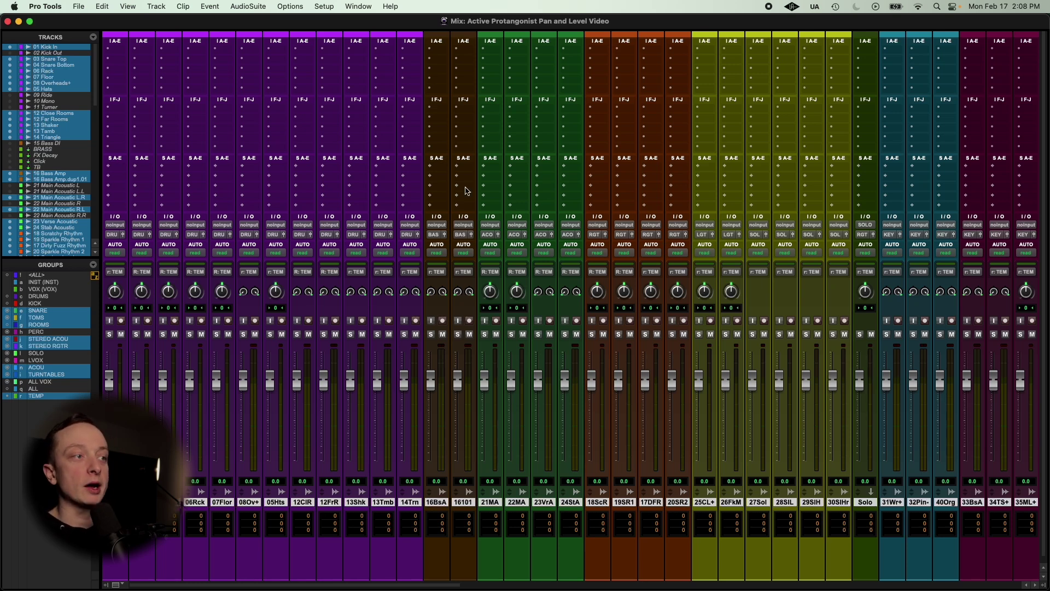
# Look over the mixer channels and inspect the SPAN analyzer and VUMT meter inserted on the master content track
pyautogui.hscroll(15, 336, 230)
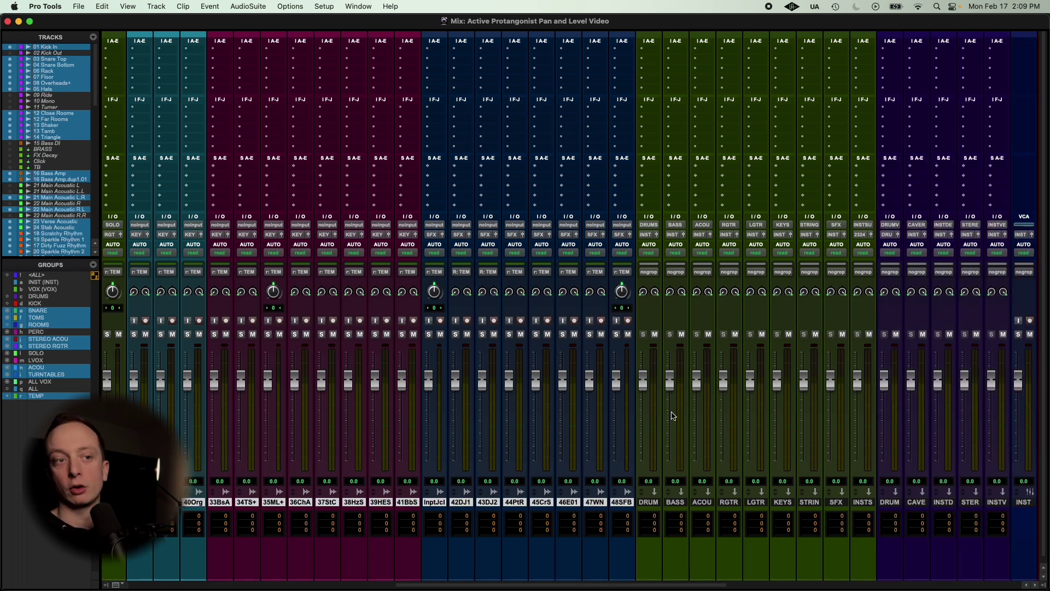
pyautogui.hscroll(15, 678, 465)
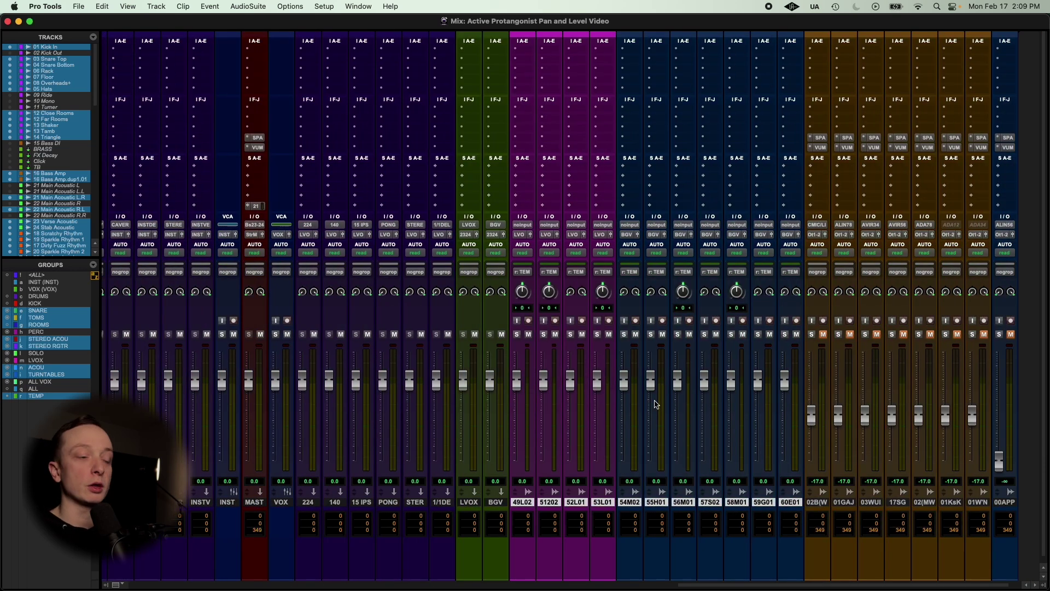
pyautogui.hscroll(-10, 436, 385)
pyautogui.hscroll(-20, 434, 384)
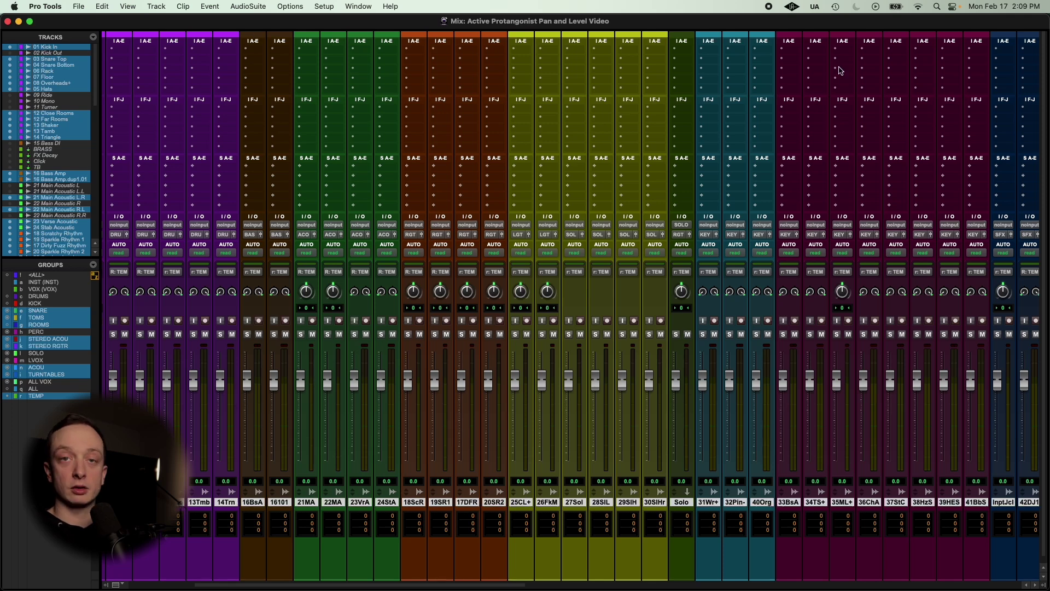
pyautogui.hscroll(15, 830, 77)
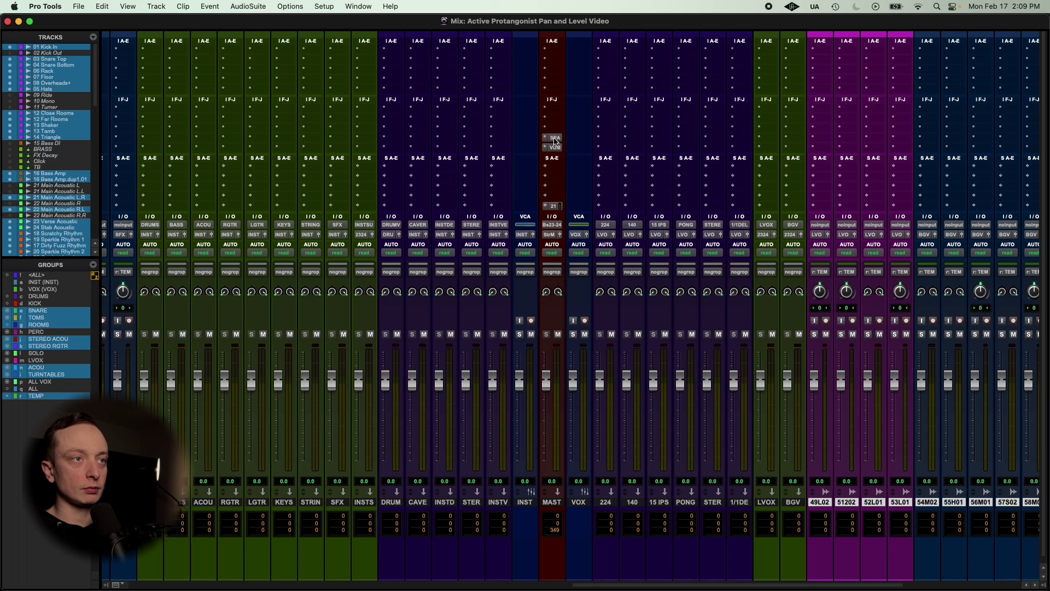
pyautogui.click(555, 141)
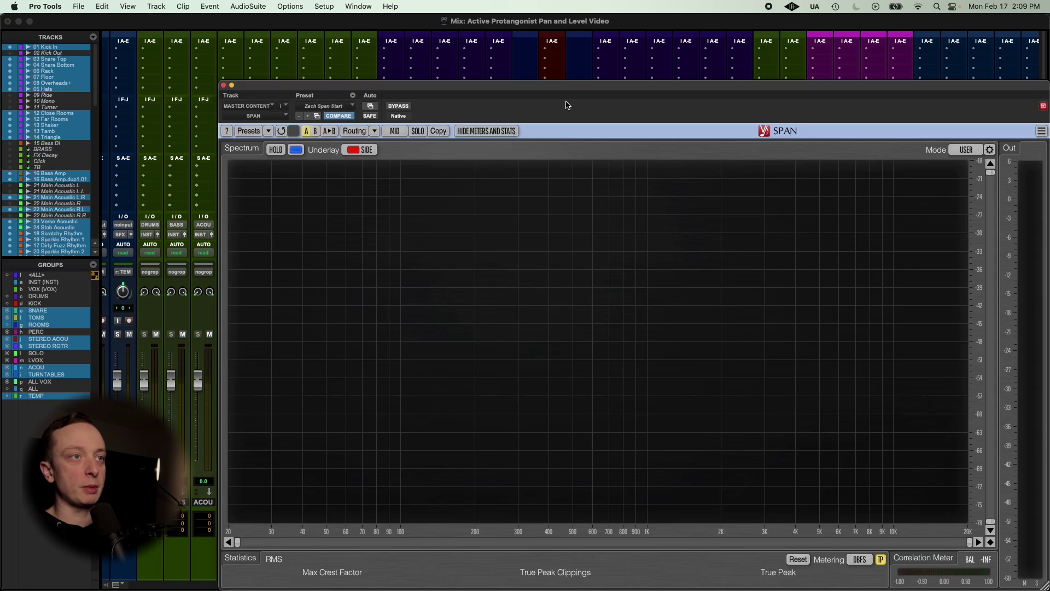
pyautogui.moveTo(558, 86); pyautogui.dragTo(451, 56)
pyautogui.click(101, 52)
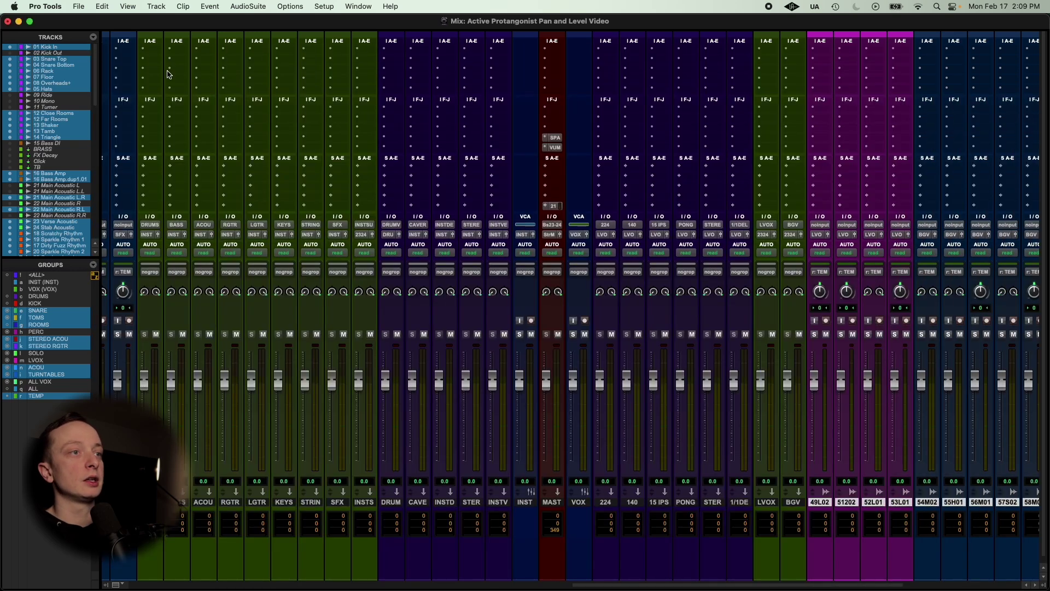
pyautogui.click(555, 147)
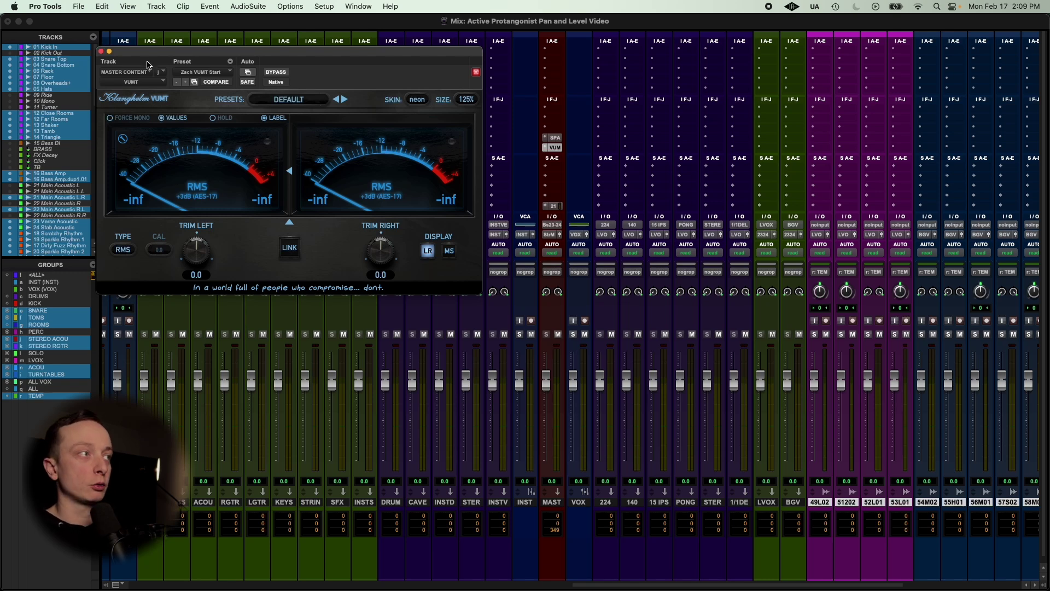
pyautogui.click(101, 51)
# Place the playback position at bar 18 beat 2 in Chorus One and audition the song with the mixer in view
pyautogui.hscroll(-4, 454, 178)
pyautogui.press('super+equal')
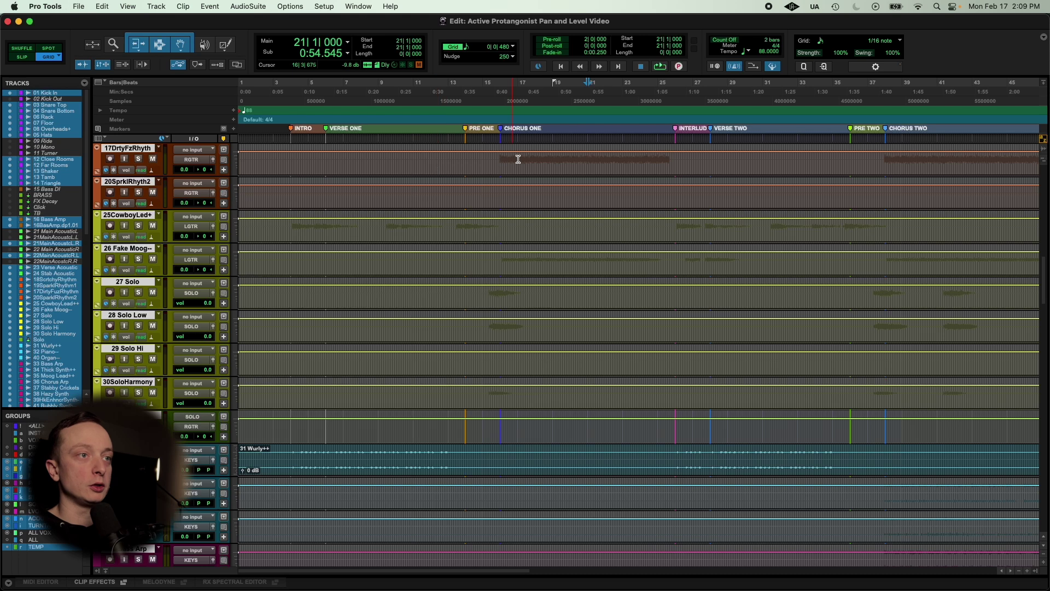
pyautogui.click(540, 159)
pyautogui.press('super+equal')
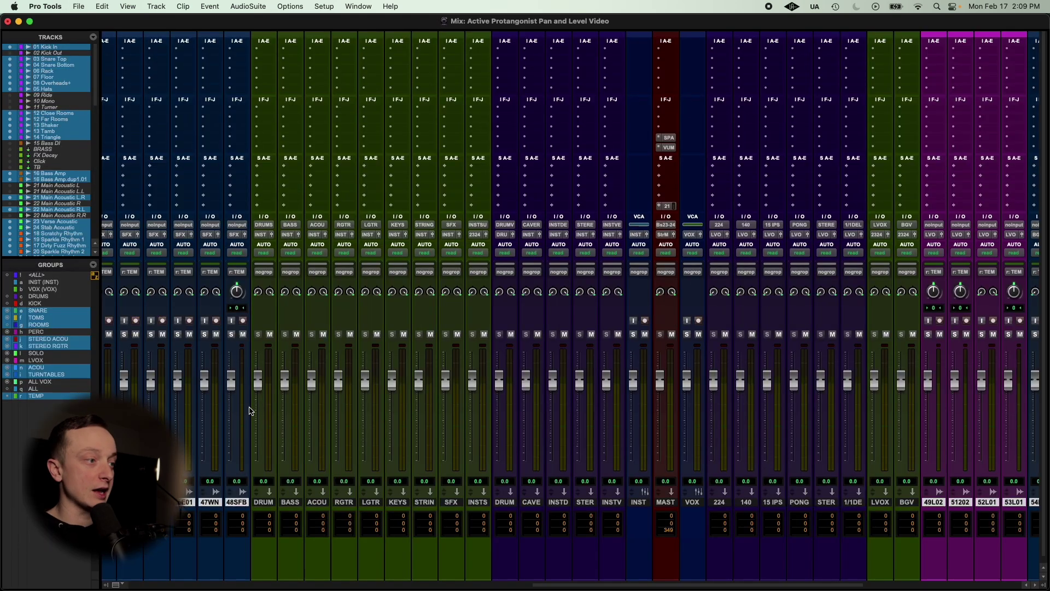
pyautogui.hscroll(-10, 295, 383)
pyautogui.hscroll(-1, 388, 390)
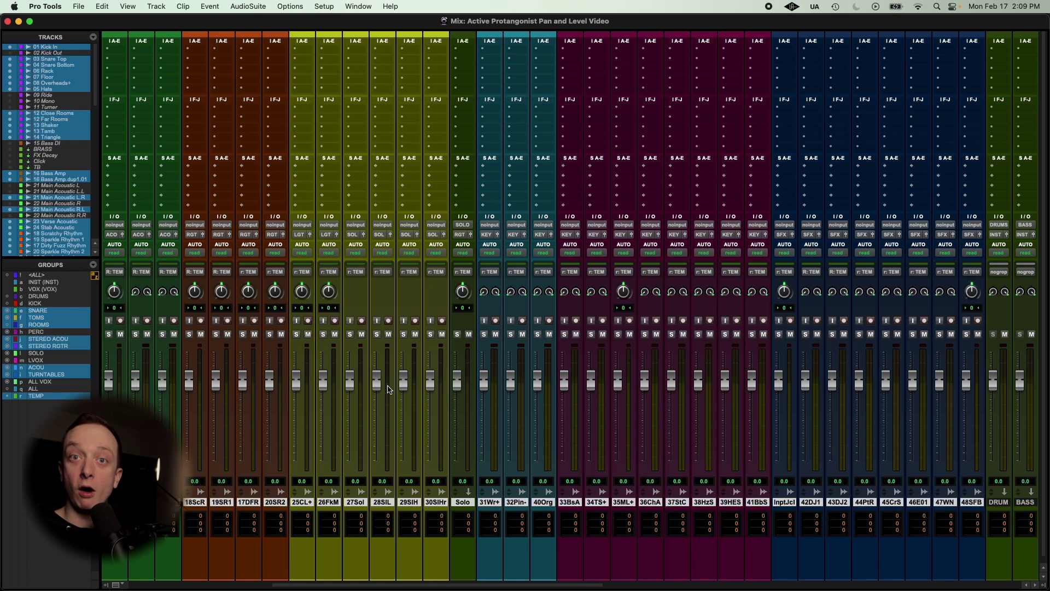
pyautogui.press('space')
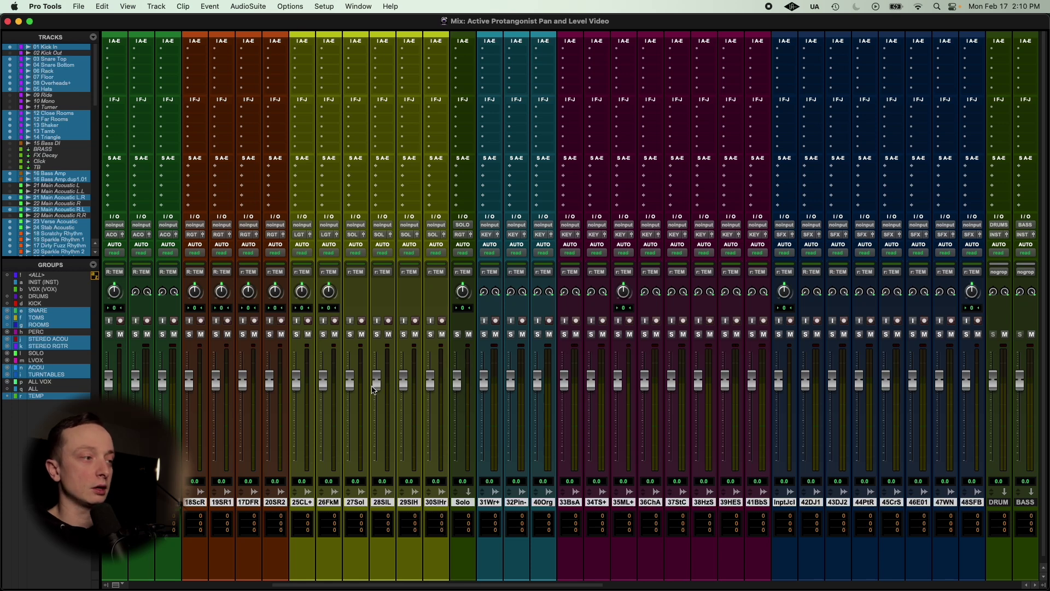
# Pull the linked faders of the TEMP group down to minus infinity on all instrument and vocal tracks
pyautogui.hscroll(-15, 374, 390)
pyautogui.hscroll(10, 596, 384)
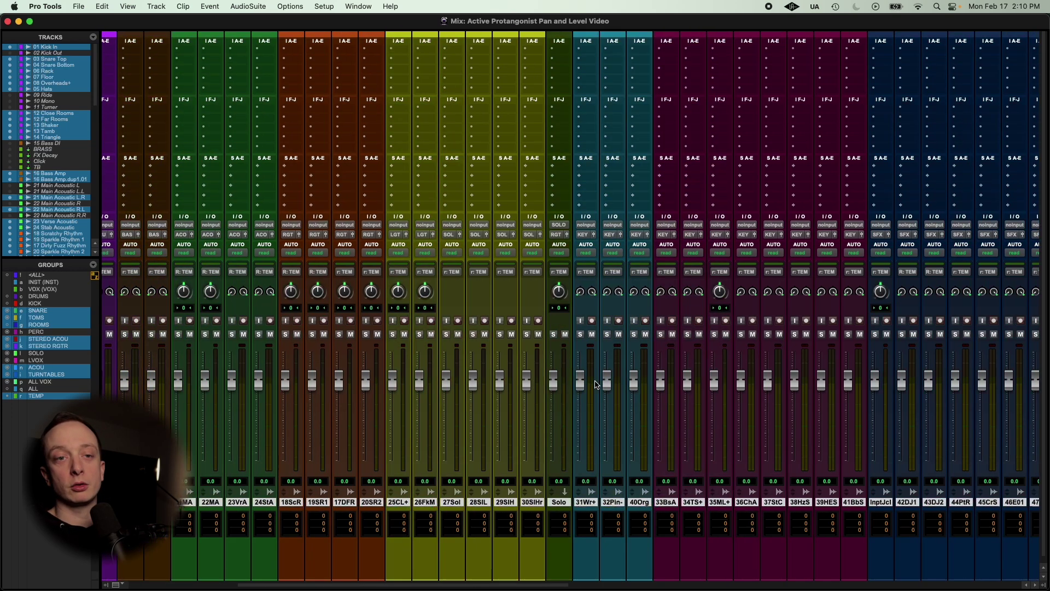
pyautogui.hscroll(15, 597, 385)
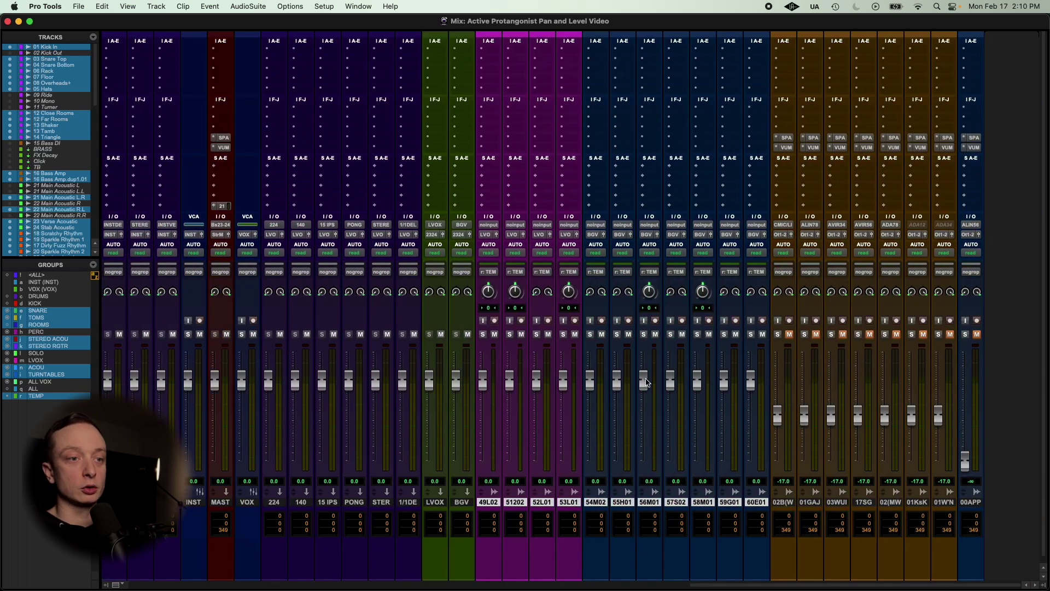
pyautogui.click(646, 382)
pyautogui.moveTo(647, 382); pyautogui.dragTo(609, 553)
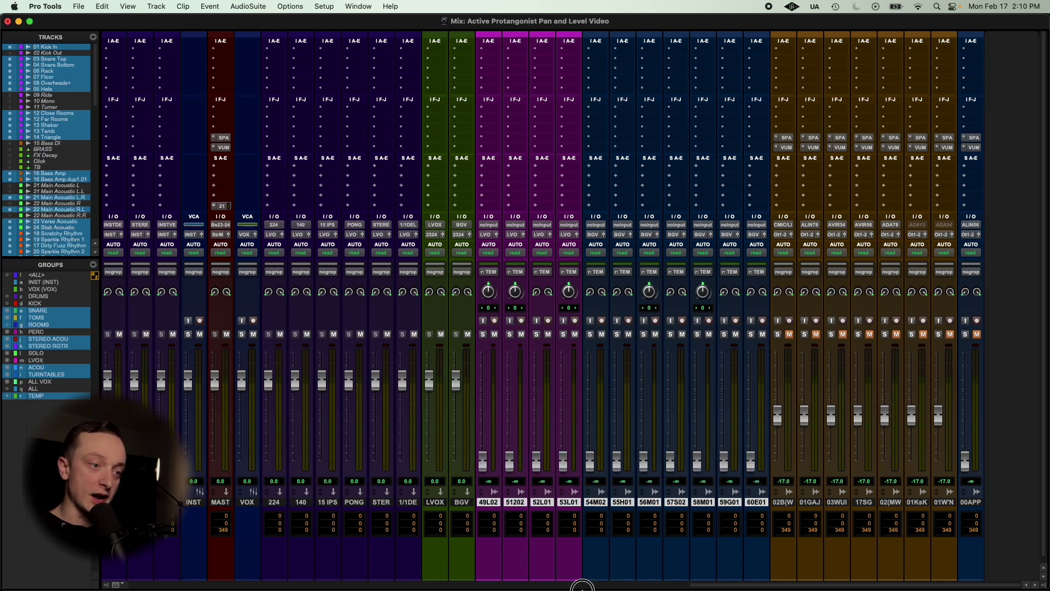
# Play the timeline briefly, return the playhead to the session start, and bring the drum channels into view in the mixer
pyautogui.hscroll(-10, 586, 539)
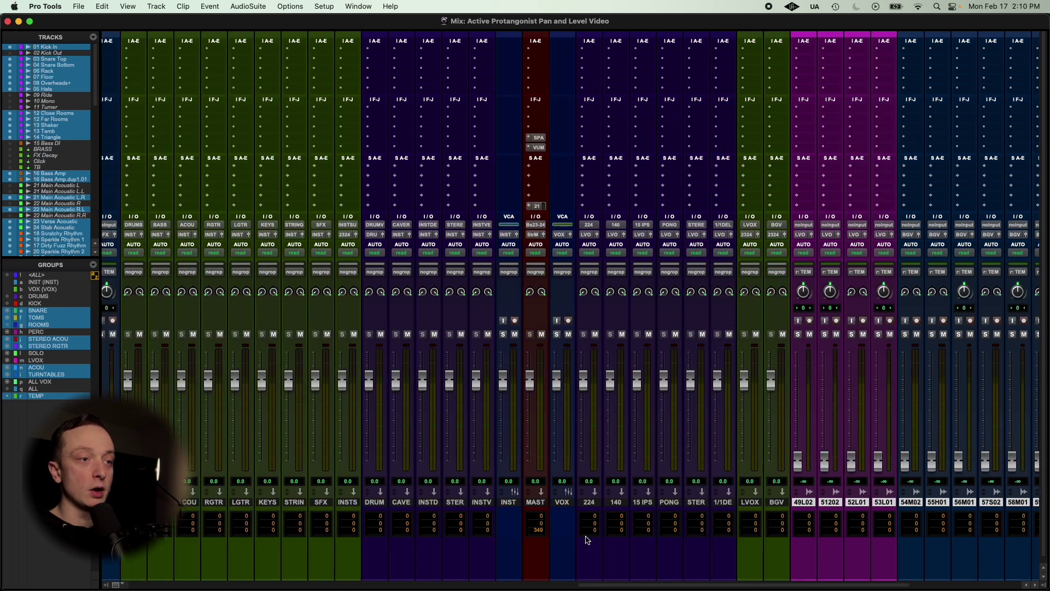
pyautogui.press('super+equal')
pyautogui.press('space')
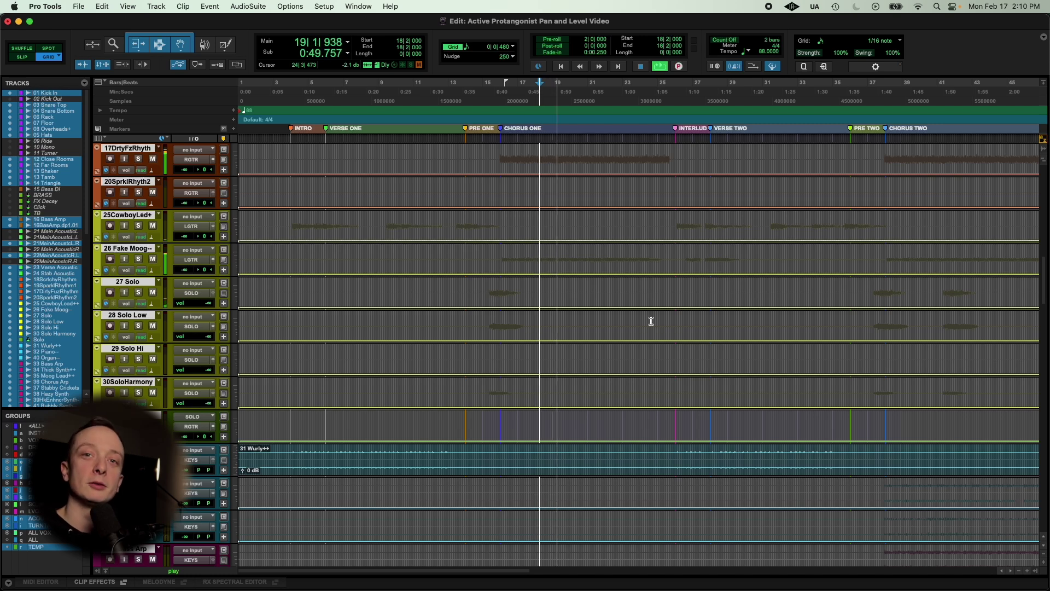
pyautogui.press('space')
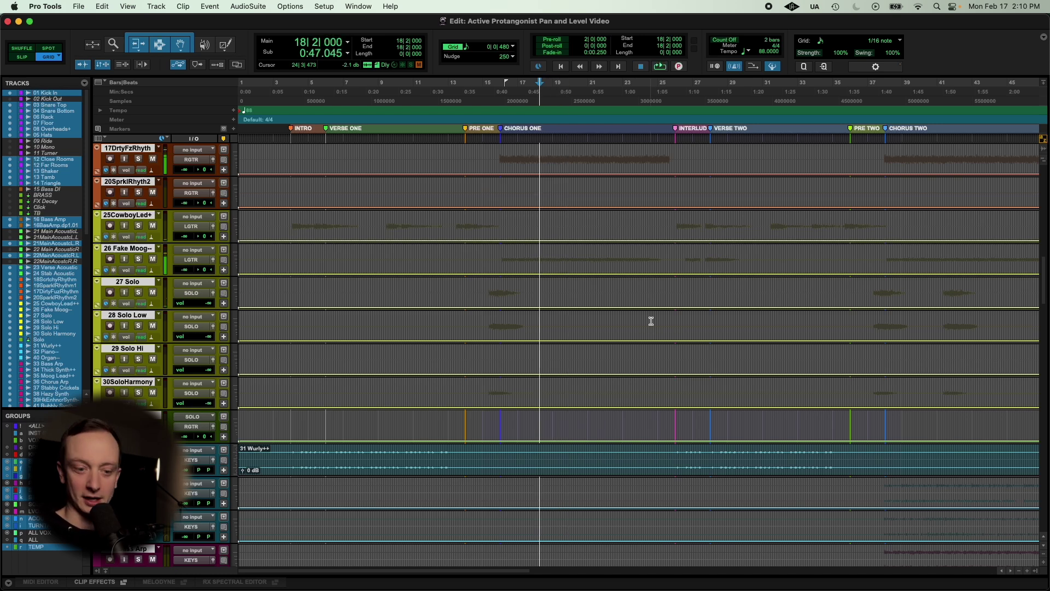
pyautogui.press('Return')
pyautogui.press('super+equal')
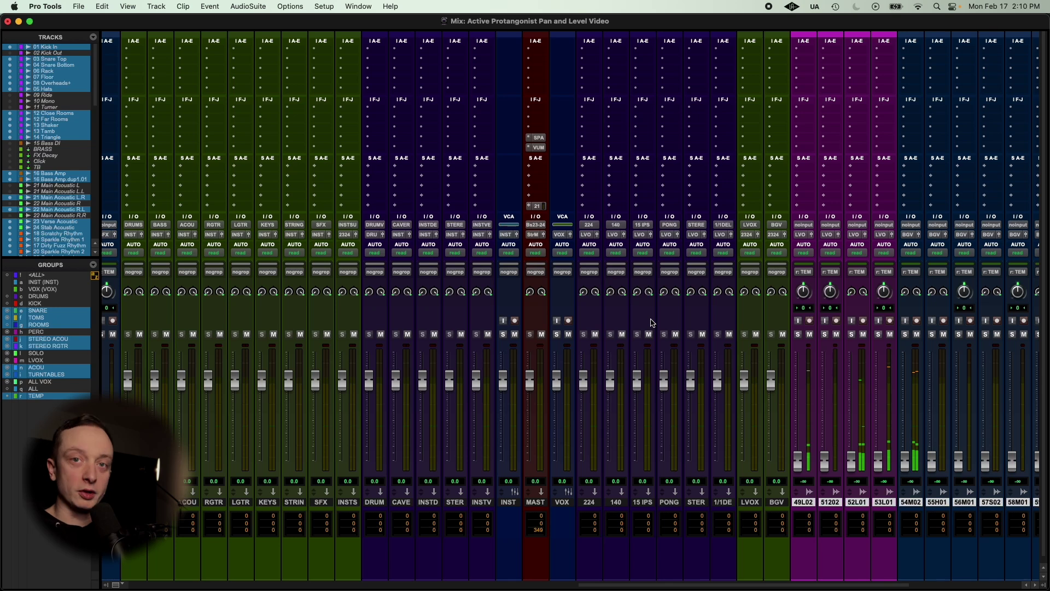
pyautogui.hscroll(-15, 654, 320)
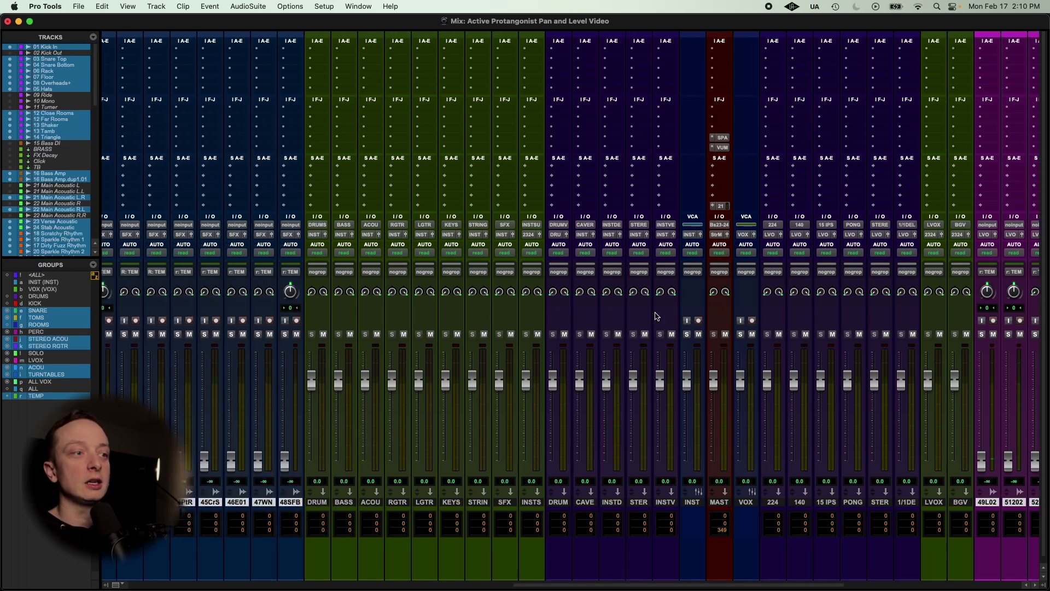
pyautogui.hscroll(-20, 656, 316)
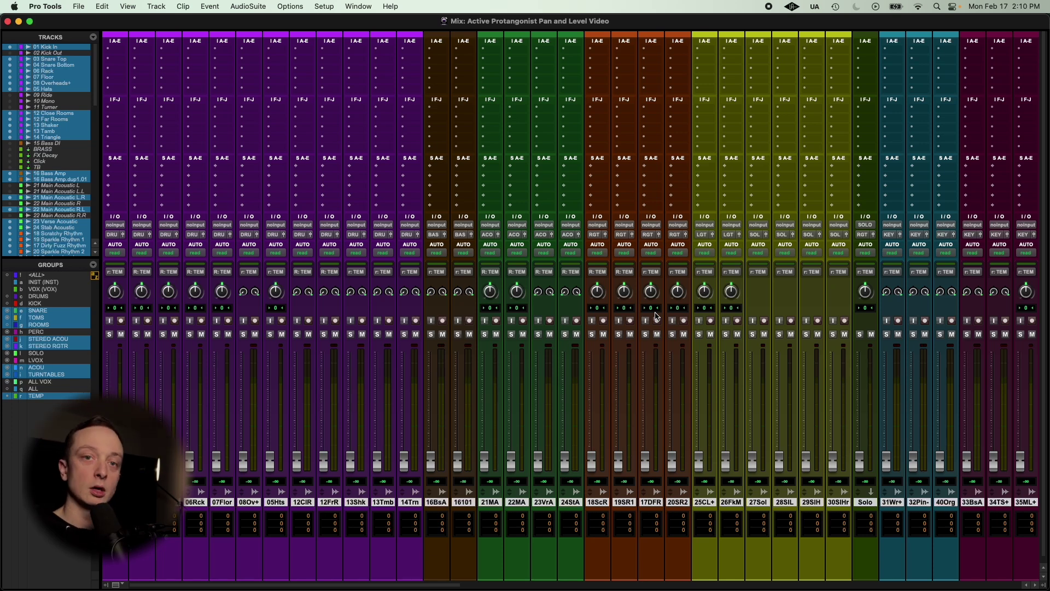
# Deactivate the TEMP group and activate the DRUMS group to try out its linked faders
pyautogui.click(43, 396)
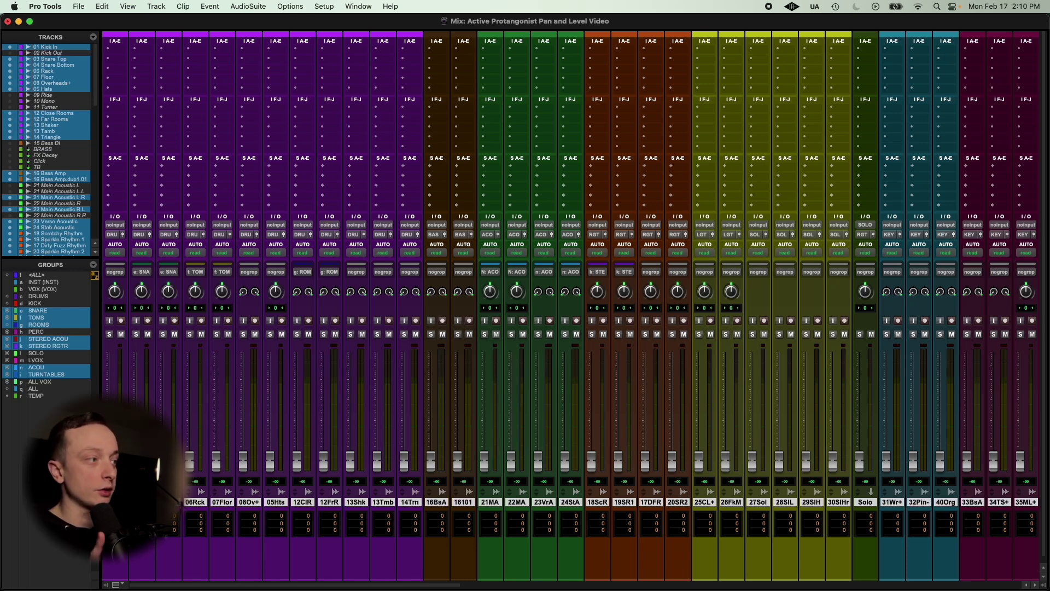
pyautogui.click(40, 298)
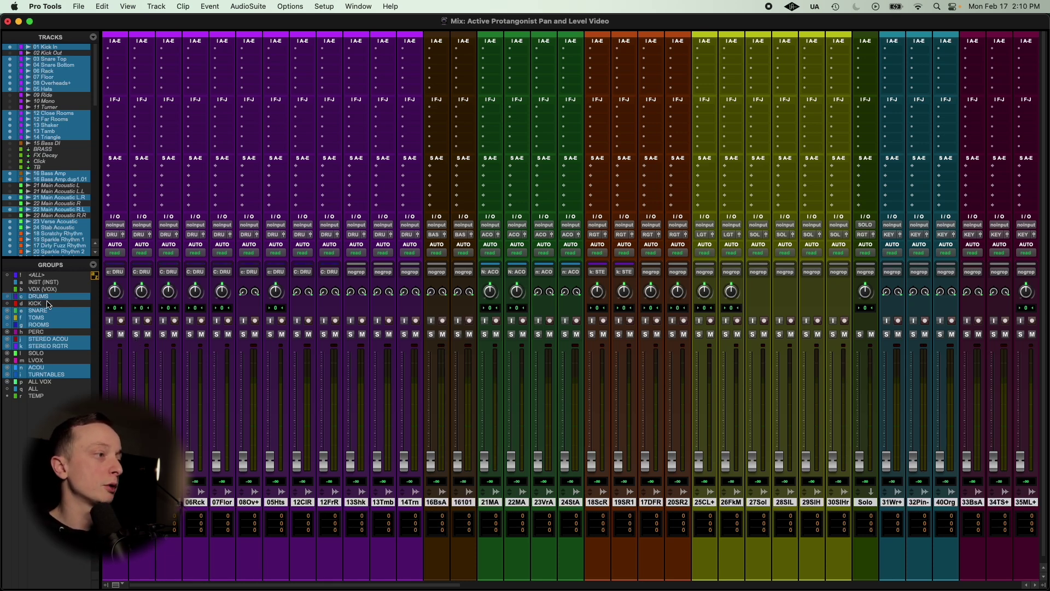
pyautogui.moveTo(217, 461); pyautogui.dragTo(205, 482)
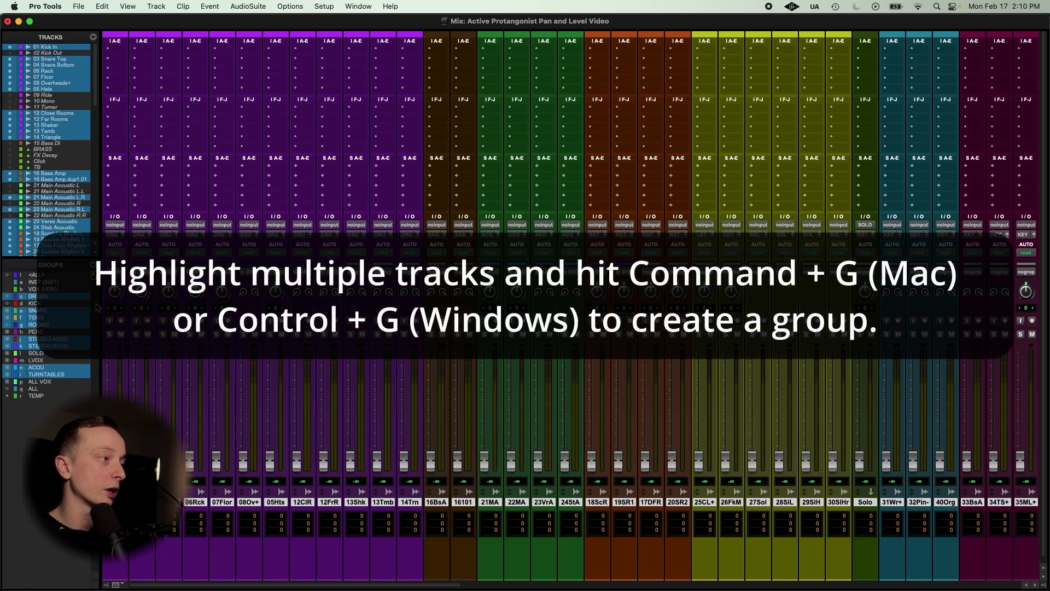
# Switch from the DRUMS group to the KICK group and test the linked snare and tom faders, leaving them at minus infinity
pyautogui.click(42, 297)
pyautogui.click(42, 303)
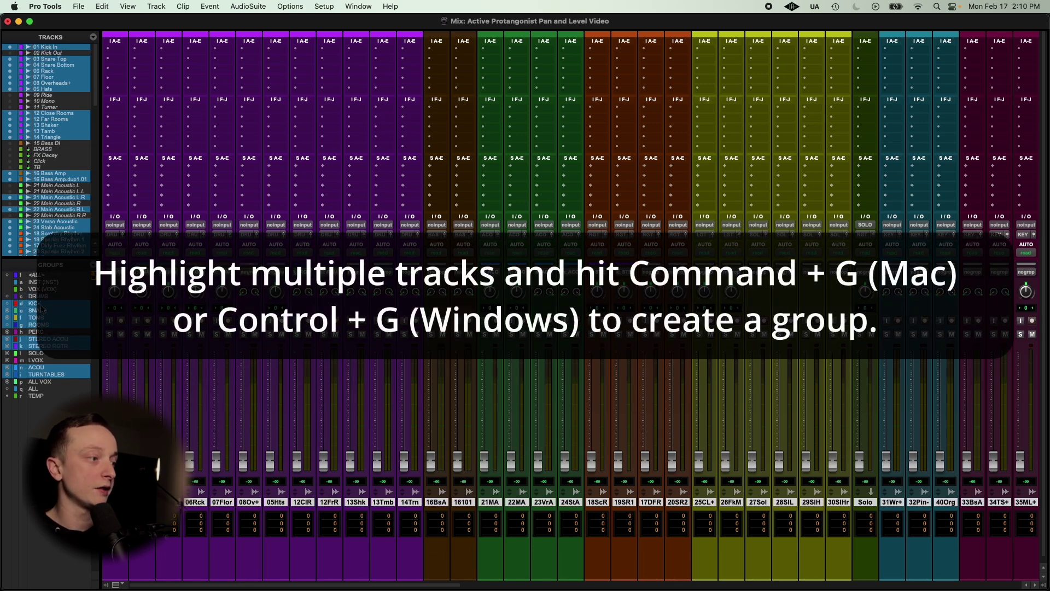
pyautogui.moveTo(141, 461); pyautogui.dragTo(149, 411)
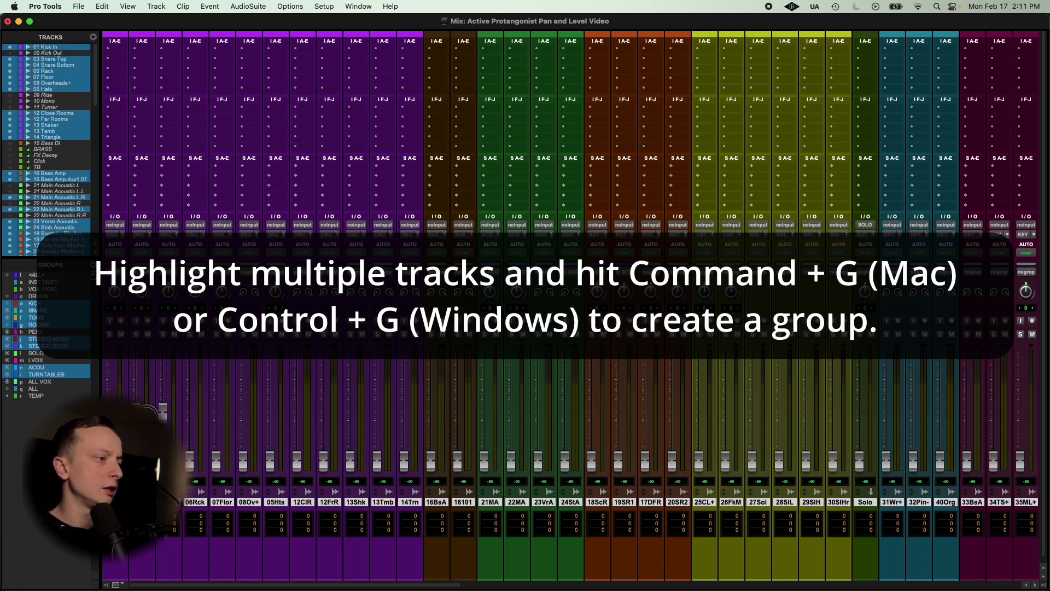
pyautogui.moveTo(189, 461); pyautogui.dragTo(207, 559)
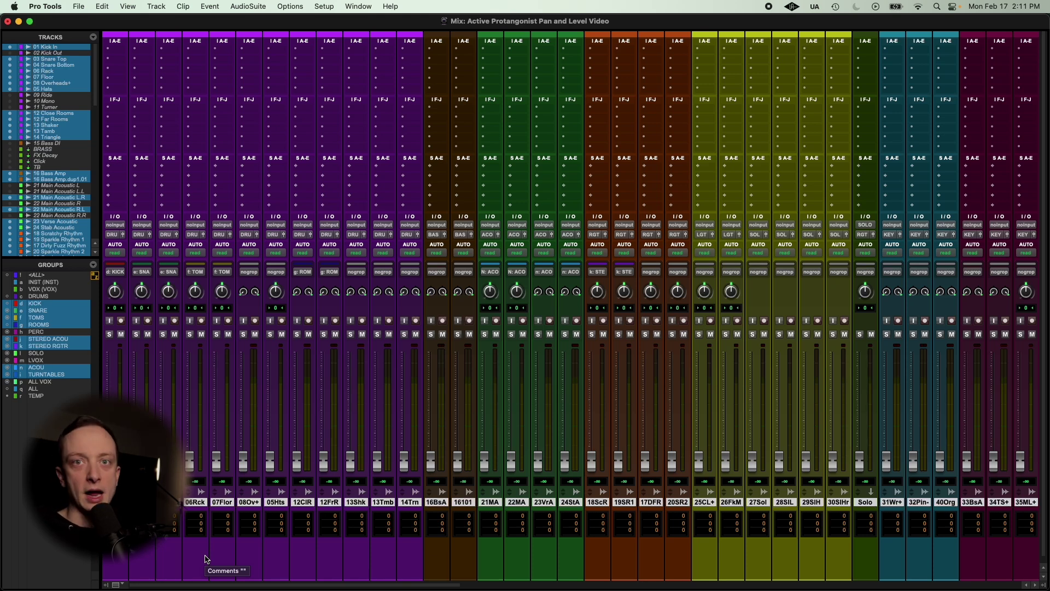
# Toggle the DRUMS group and leave it active so all drum faders are linked
pyautogui.click(39, 297)
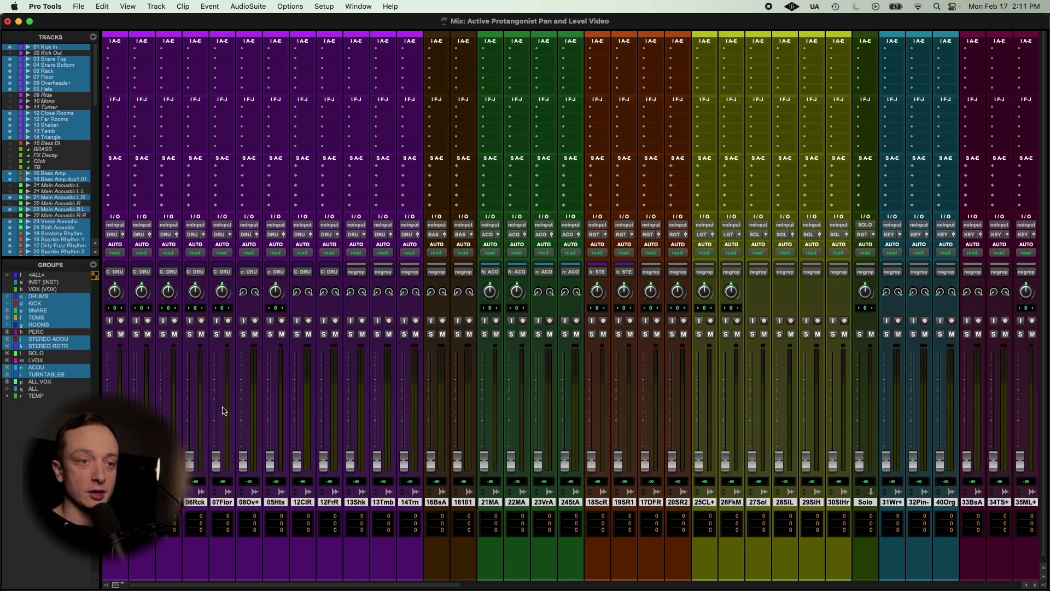
pyautogui.click(44, 300)
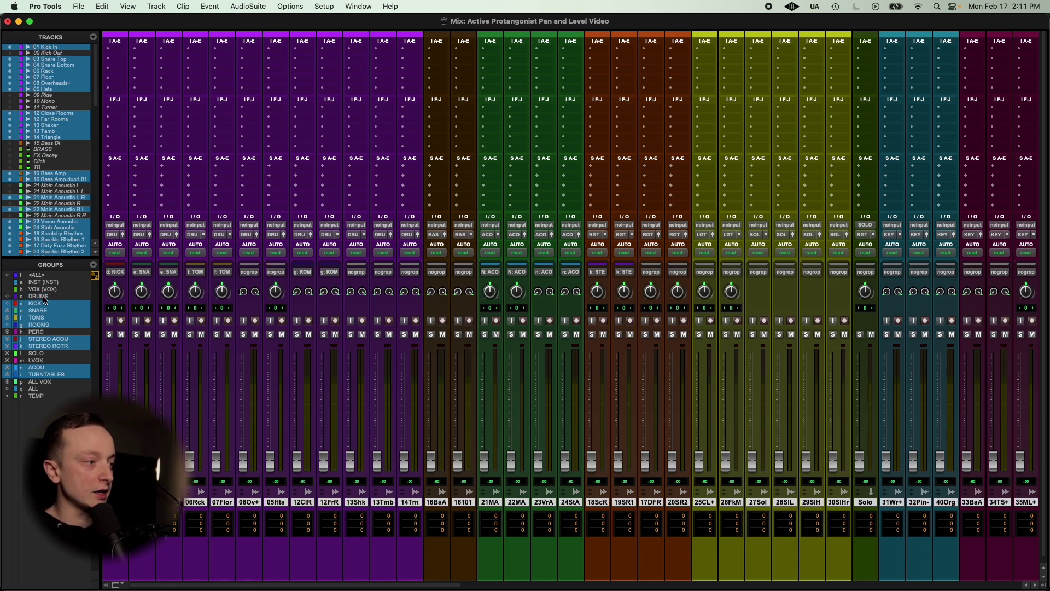
pyautogui.click(45, 300)
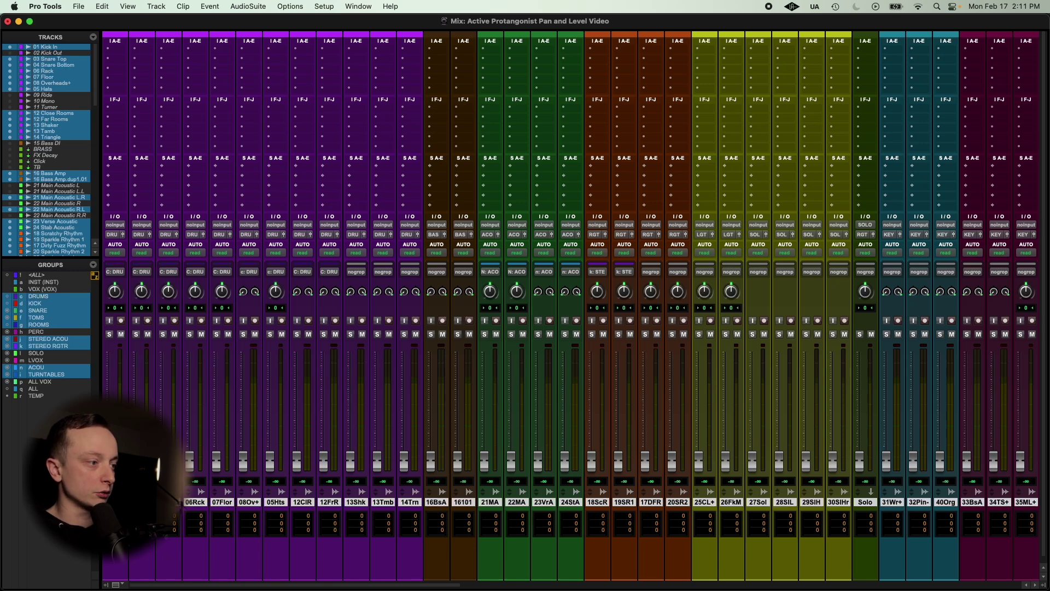
# Play the song from the start of Chorus One and raise the linked drum faders to -7.0 dB
pyautogui.press('space')
pyautogui.press('super+equal')
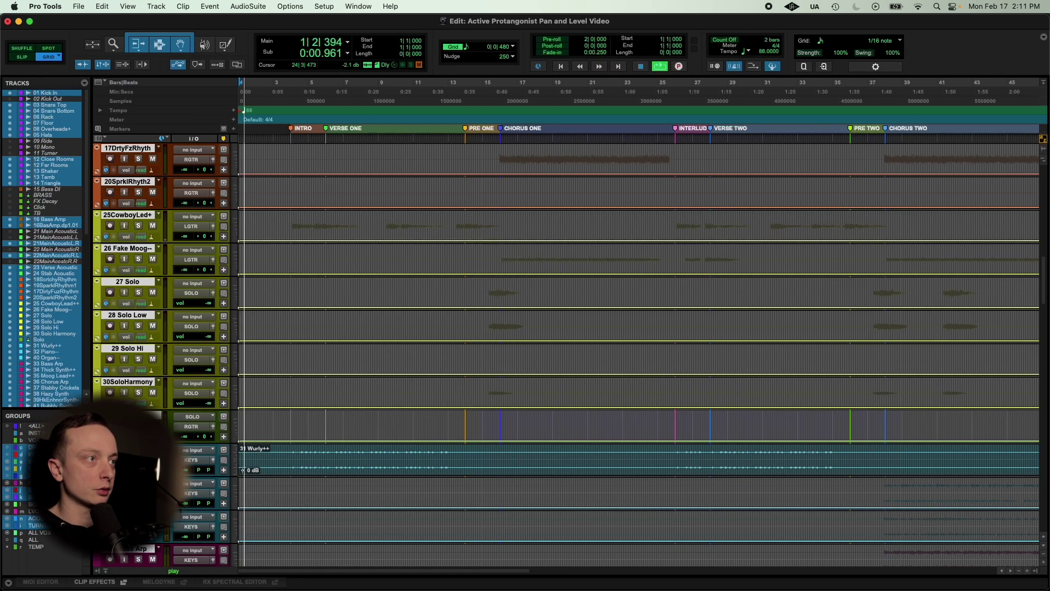
pyautogui.click(501, 140)
pyautogui.press('super+equal')
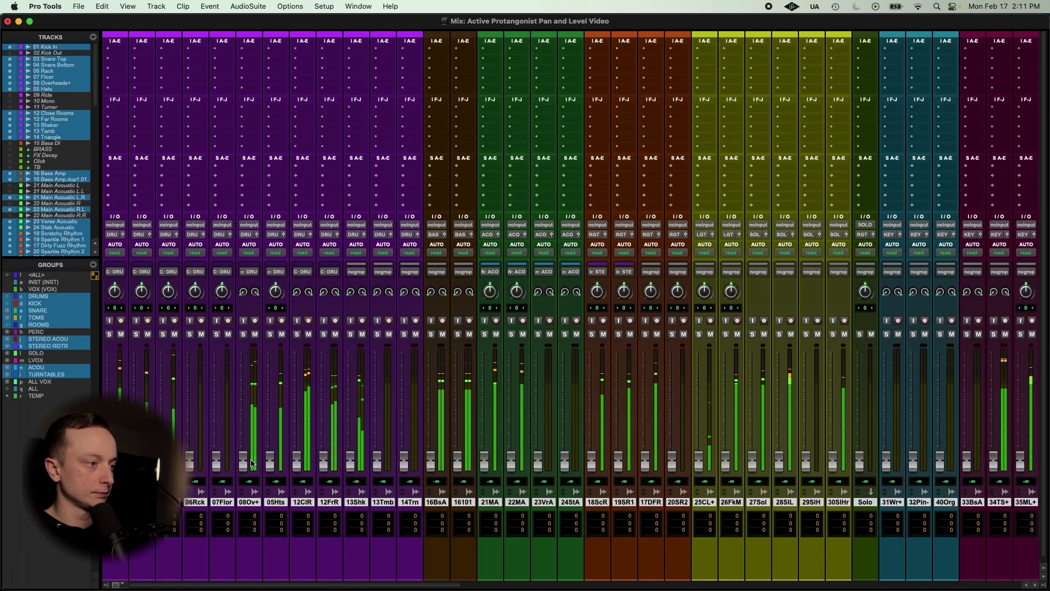
pyautogui.moveTo(244, 462); pyautogui.dragTo(241, 395)
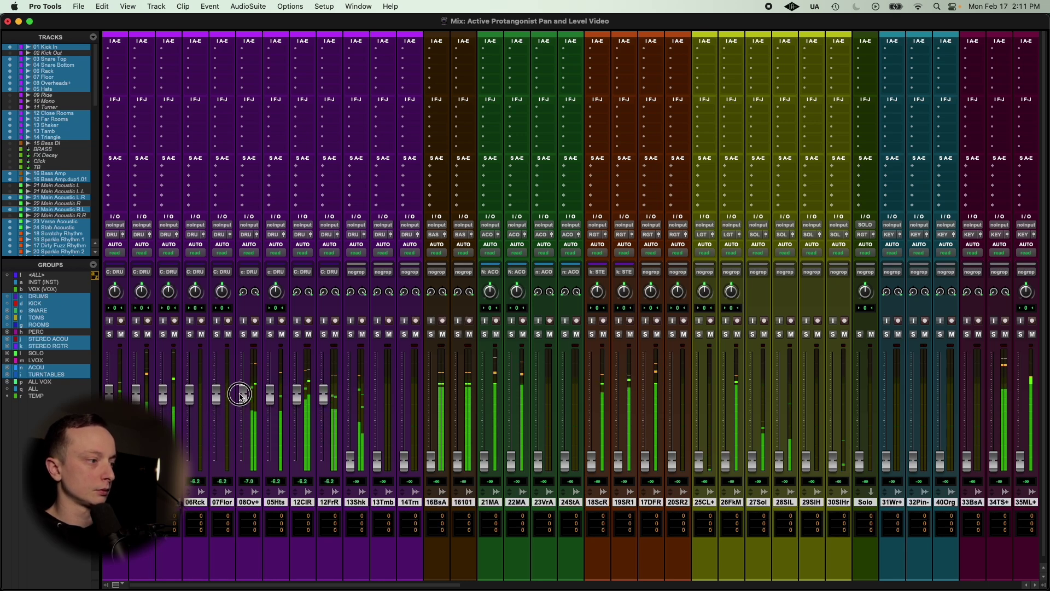
# Deactivate the DRUMS group, lower the tom, overhead, hi-hat and room faders to minus infinity, and restart playback
pyautogui.click(37, 298)
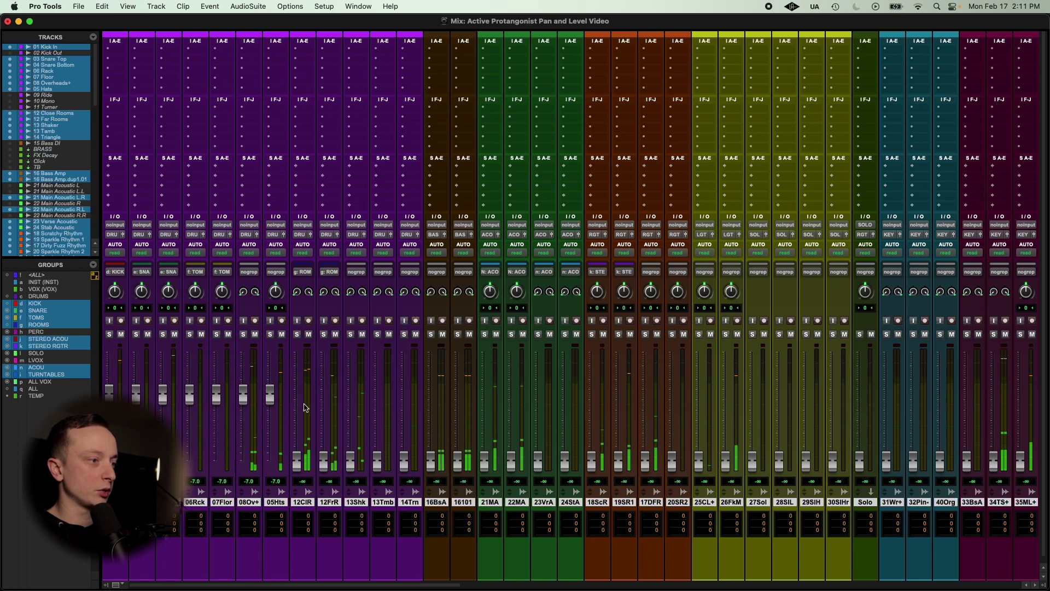
pyautogui.moveTo(297, 461)
pyautogui.mouseDown()
pyautogui.moveTo(301, 433)
pyautogui.moveTo(298, 465)
pyautogui.mouseUp()
pyautogui.moveTo(270, 393); pyautogui.dragTo(270, 465)
pyautogui.moveTo(243, 394); pyautogui.dragTo(243, 465)
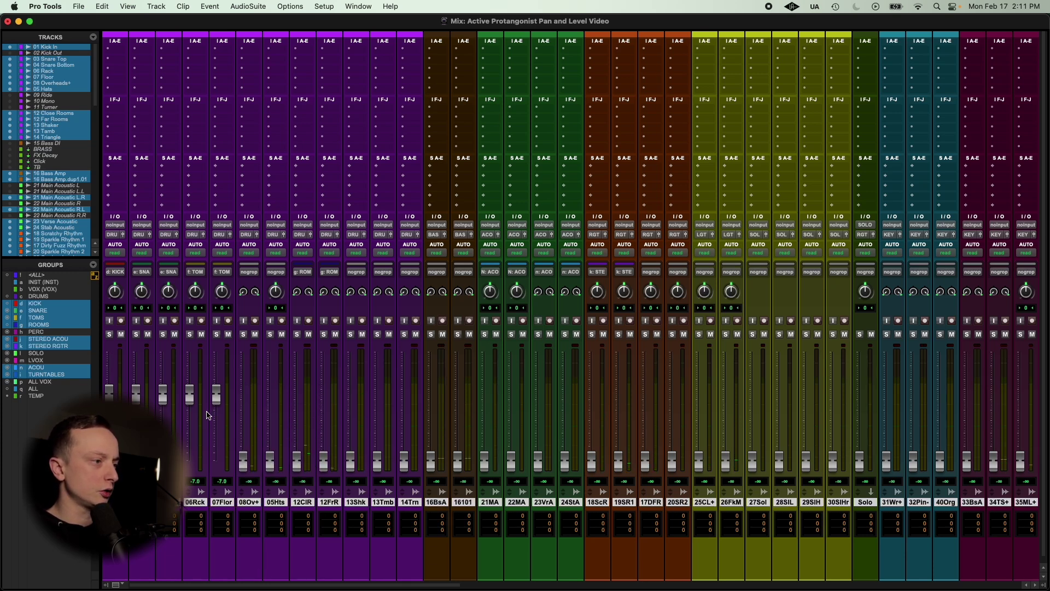
pyautogui.moveTo(189, 394); pyautogui.dragTo(189, 465)
pyautogui.press('space')
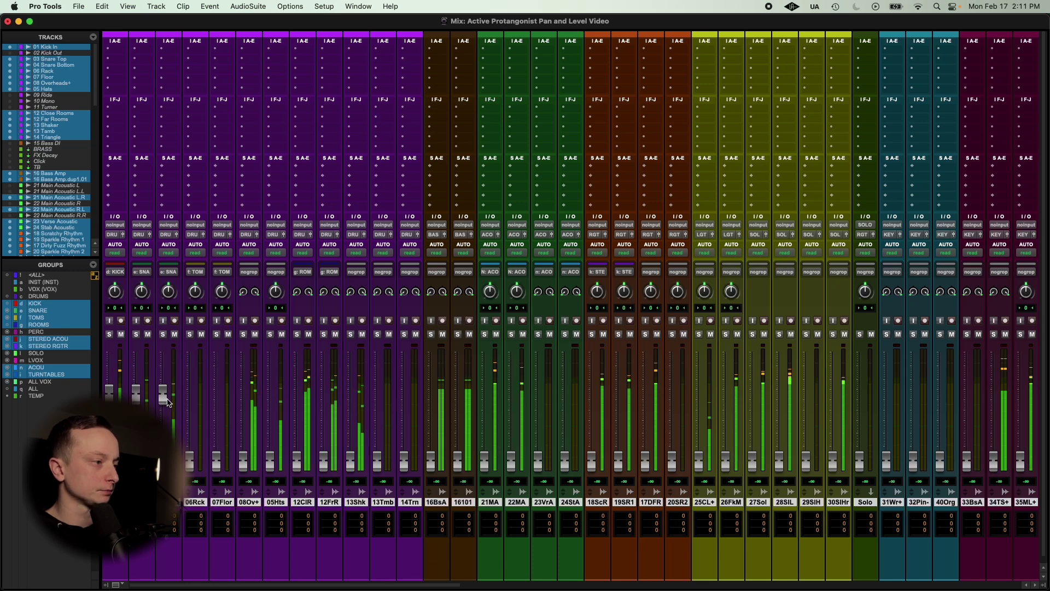
# Balance the soloed kick and snare tracks, setting Snare Top to -10.5 dB and Snare Bottom to -17.5 dB, and clear the solos
pyautogui.click(137, 335)
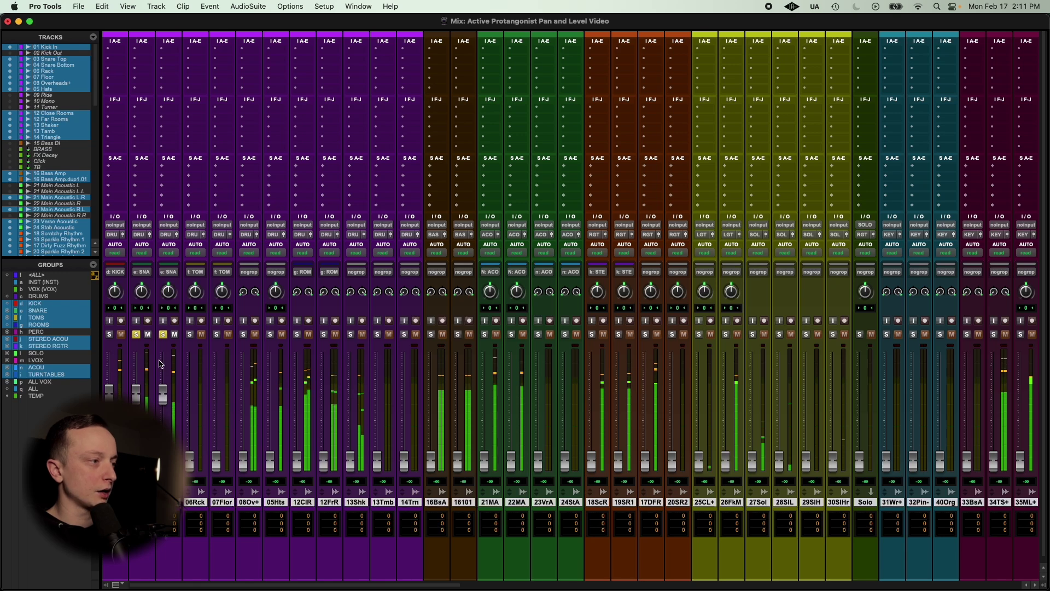
pyautogui.click(137, 335)
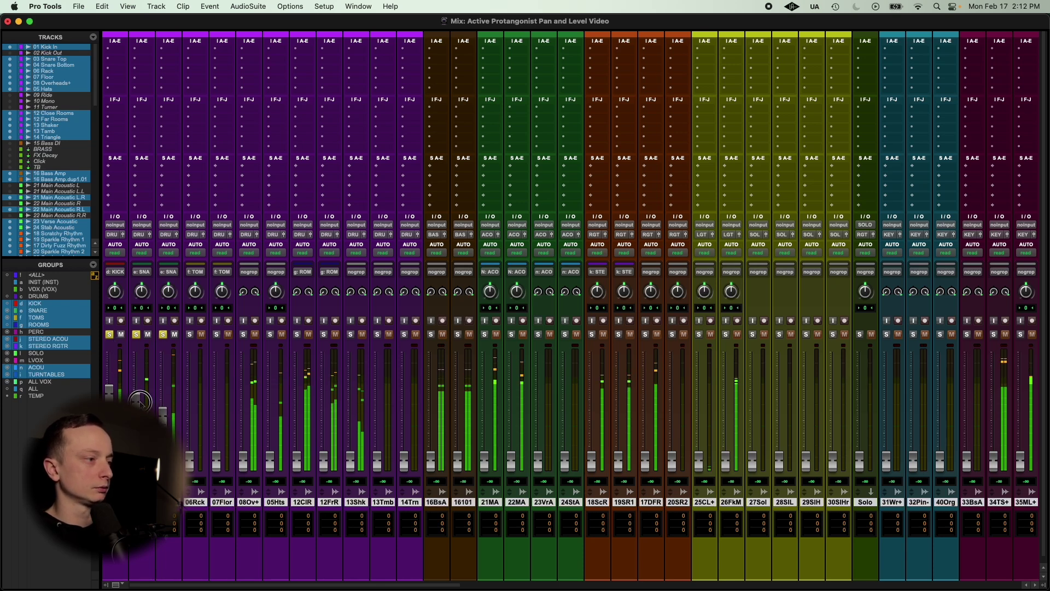
pyautogui.moveTo(140, 402); pyautogui.dragTo(139, 400)
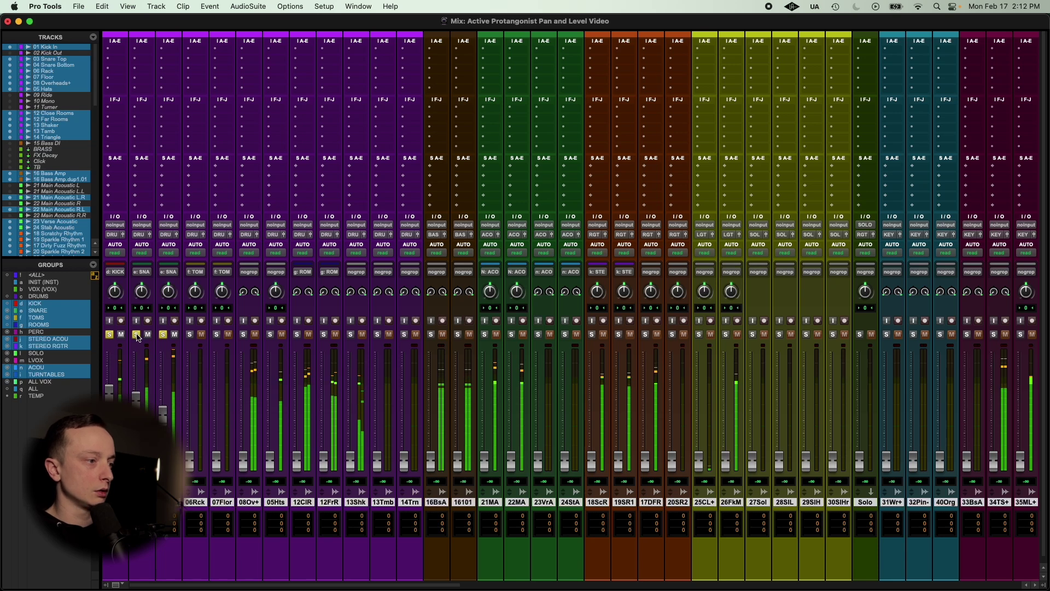
pyautogui.click(114, 335)
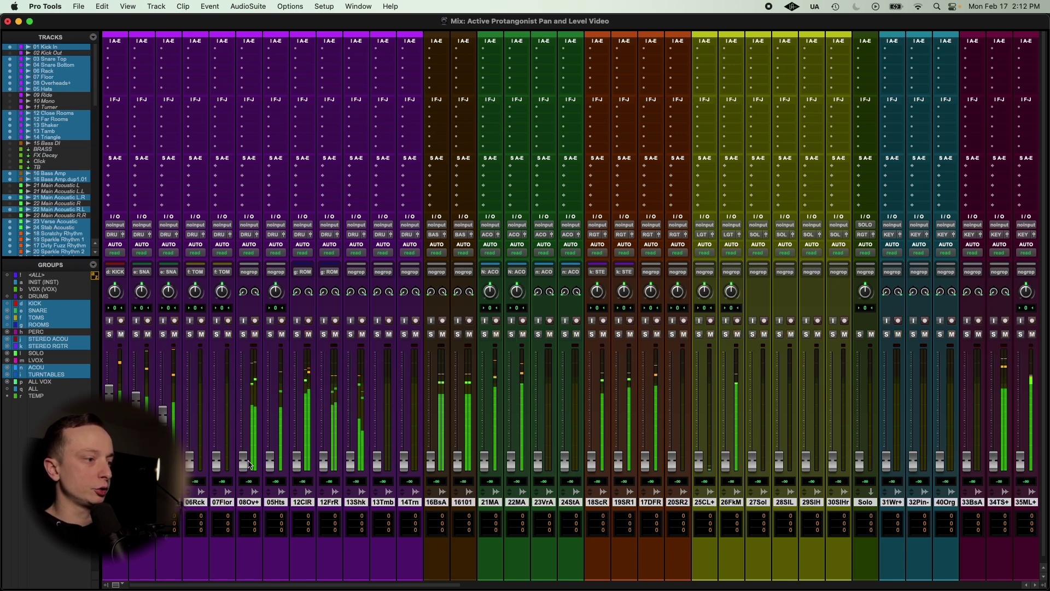
# Raise the Overheads fader to -14.5 dB and the linked tom faders to -8.9 dB while playing the section with the tom hits
pyautogui.moveTo(245, 460); pyautogui.dragTo(244, 410)
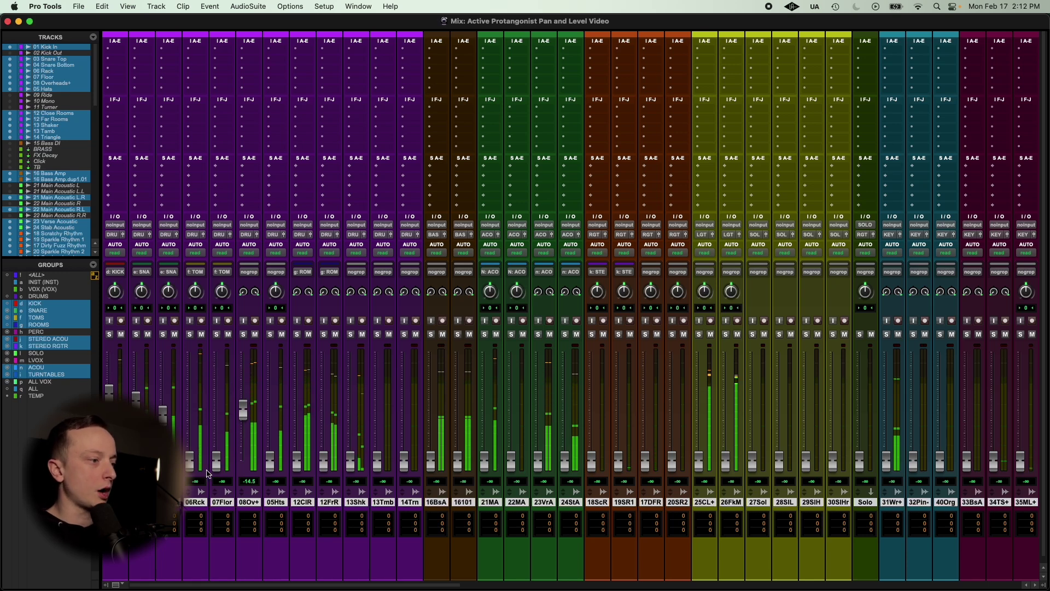
pyautogui.press('super+equal')
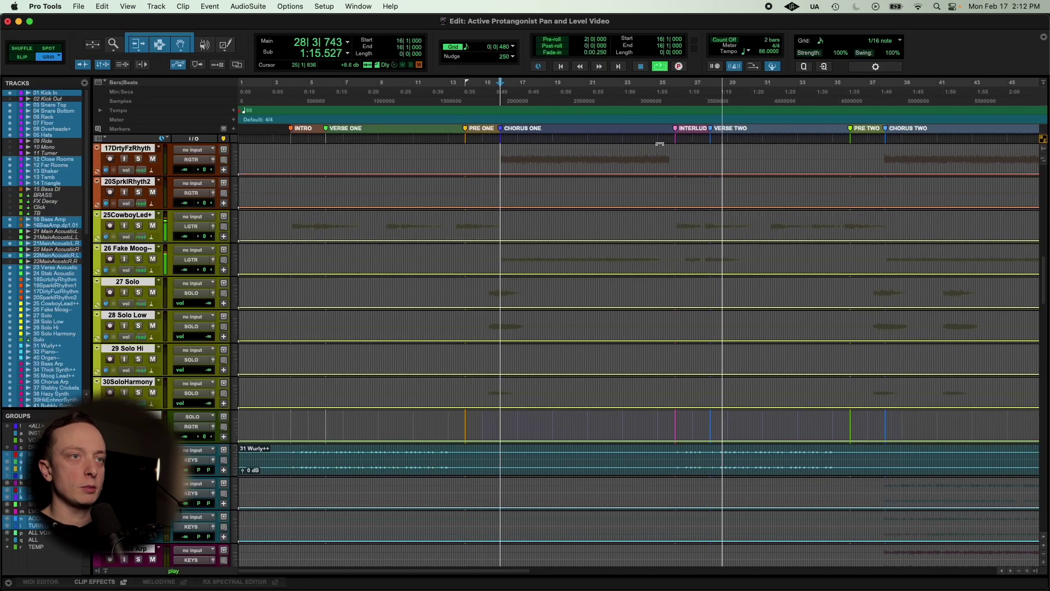
pyautogui.press('super+equal')
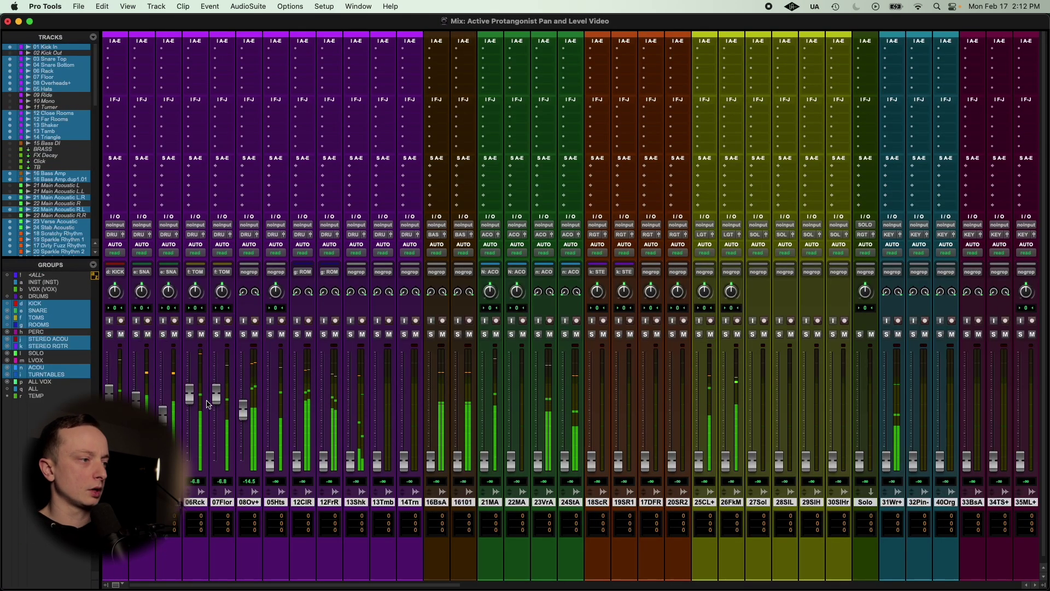
pyautogui.moveTo(217, 402); pyautogui.dragTo(217, 406)
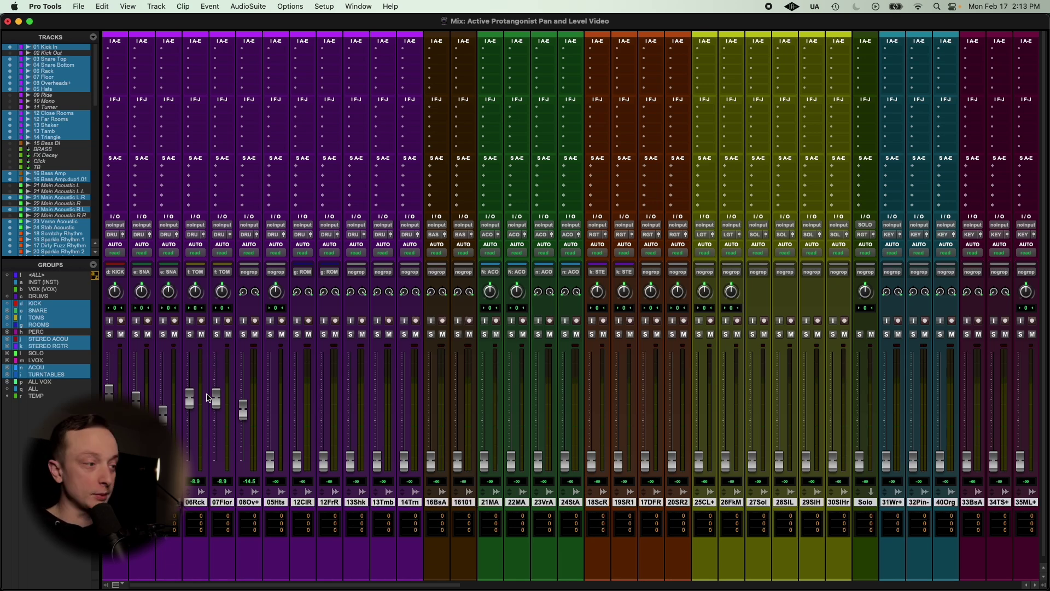
# Deactivate the TOMS group and pan the Rack tom 45 left and the Floor tom 85 right
pyautogui.click(196, 502)
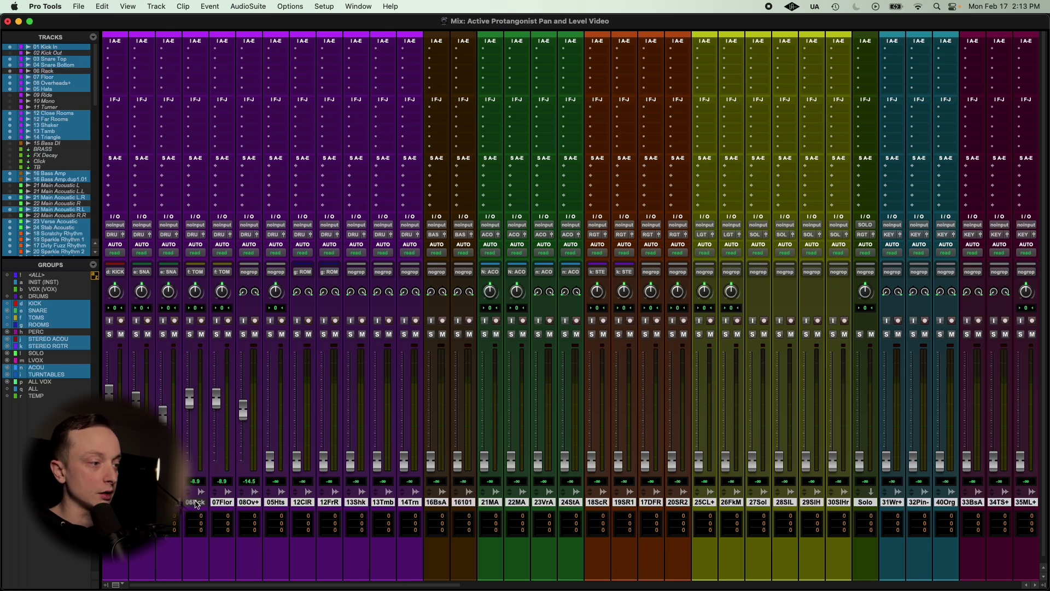
pyautogui.click(223, 503)
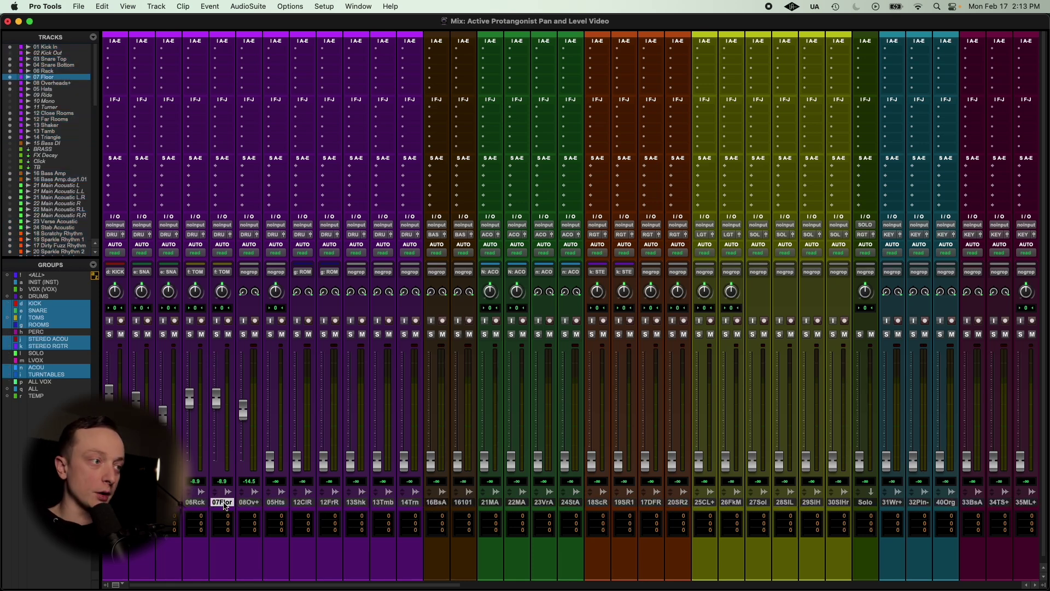
pyautogui.press('f')
pyautogui.moveTo(195, 291); pyautogui.dragTo(210, 352)
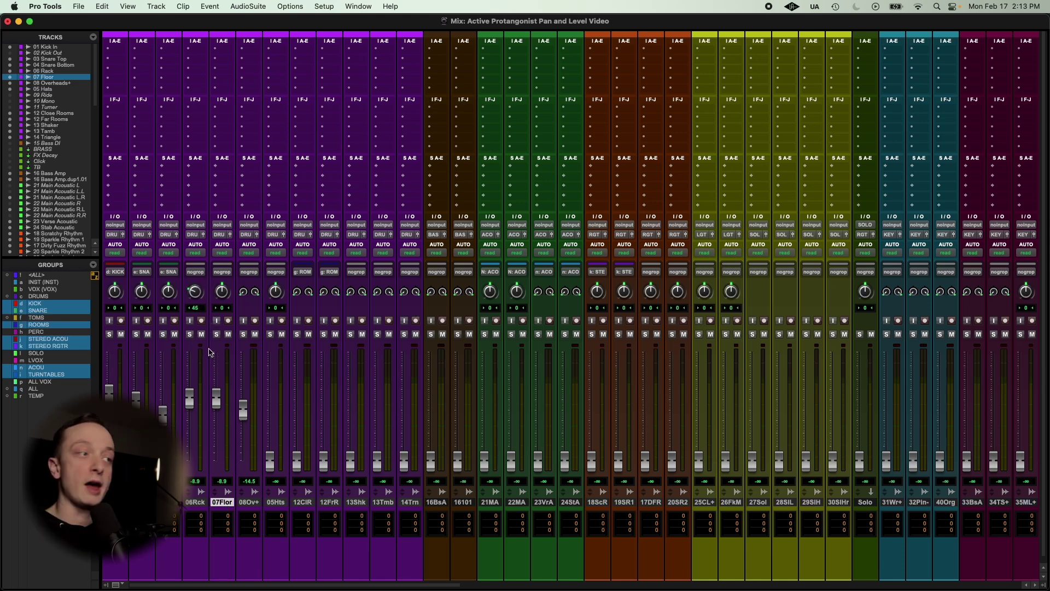
pyautogui.moveTo(222, 292); pyautogui.dragTo(222, 264)
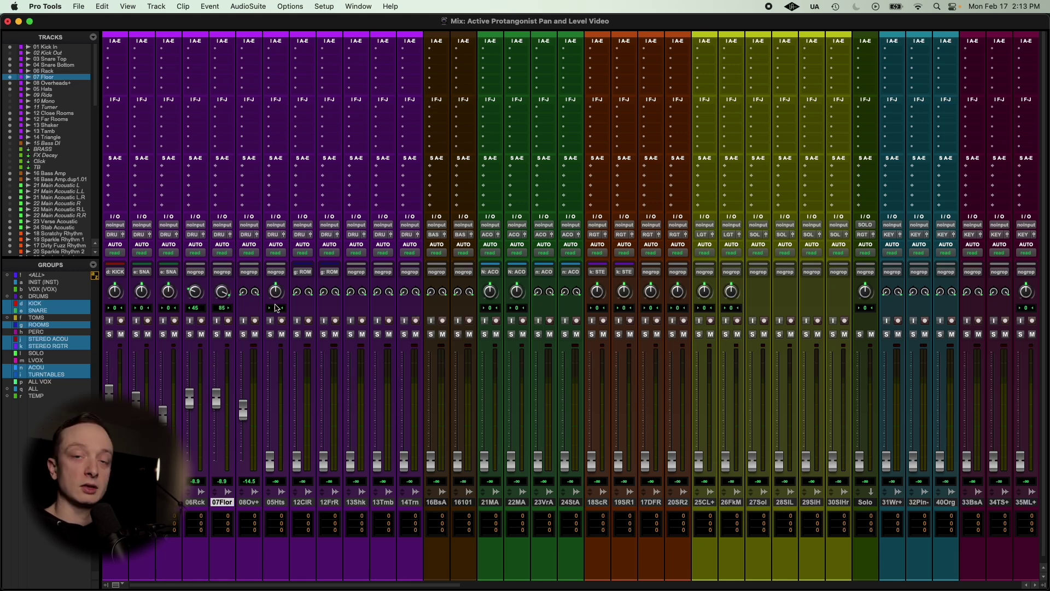
# Play back the tom hits and lower the Rack tom fader to -12.3 dB
pyautogui.press('space')
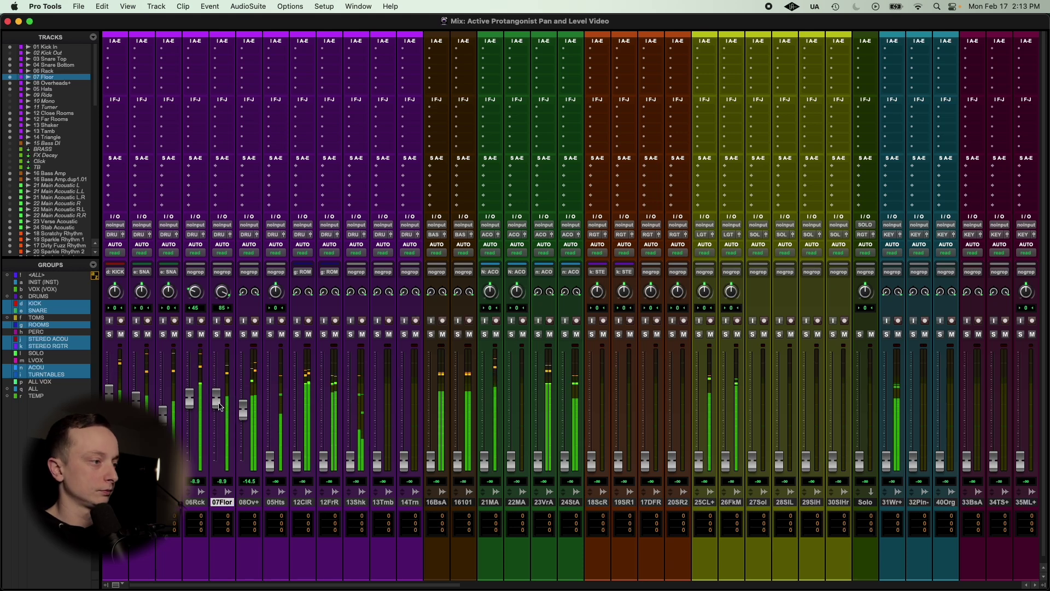
pyautogui.click(217, 398)
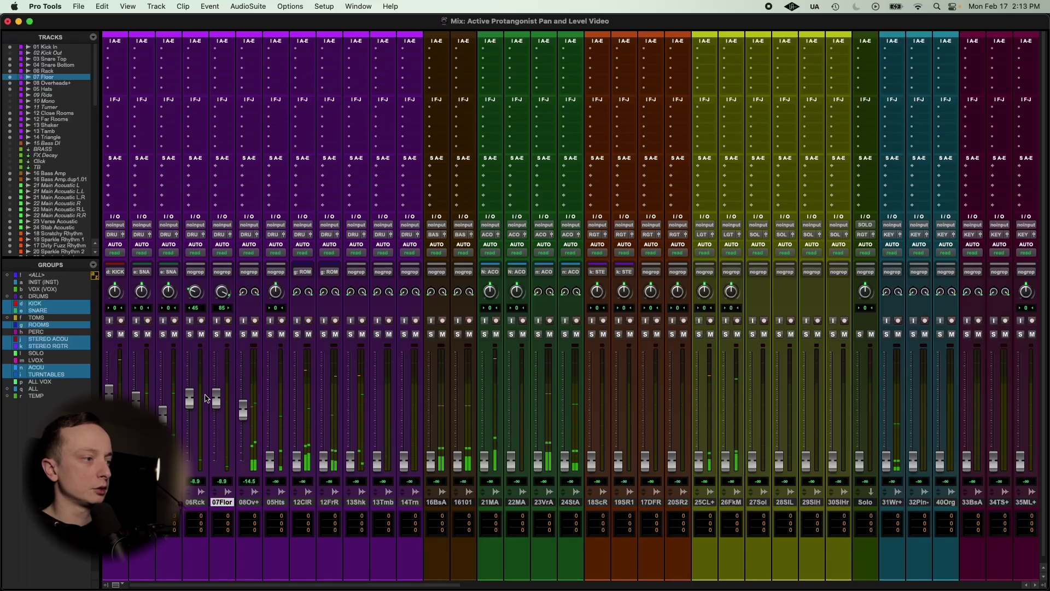
pyautogui.moveTo(191, 399); pyautogui.dragTo(191, 404)
pyautogui.press('space')
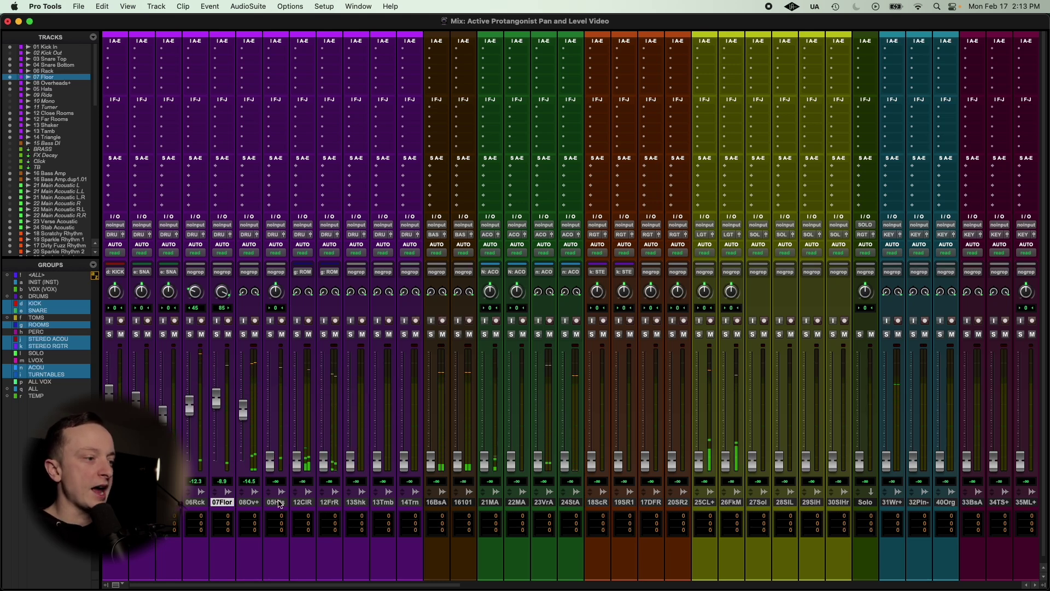
# Pan the Hats track 100 left, play from the start of Chorus One and raise its fader to -12.3 dB
pyautogui.click(278, 503)
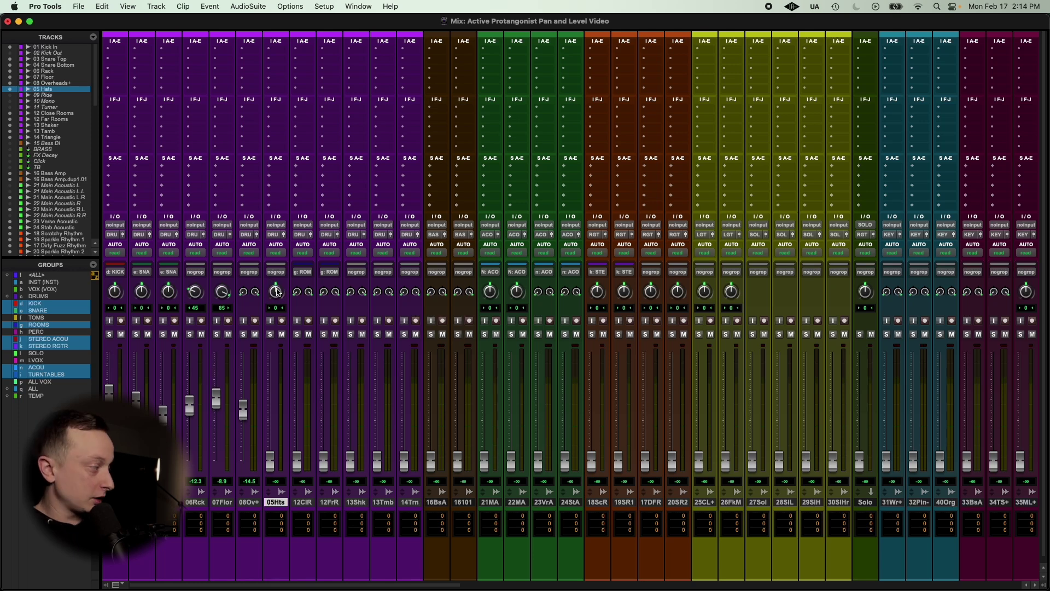
pyautogui.moveTo(278, 292); pyautogui.dragTo(280, 409)
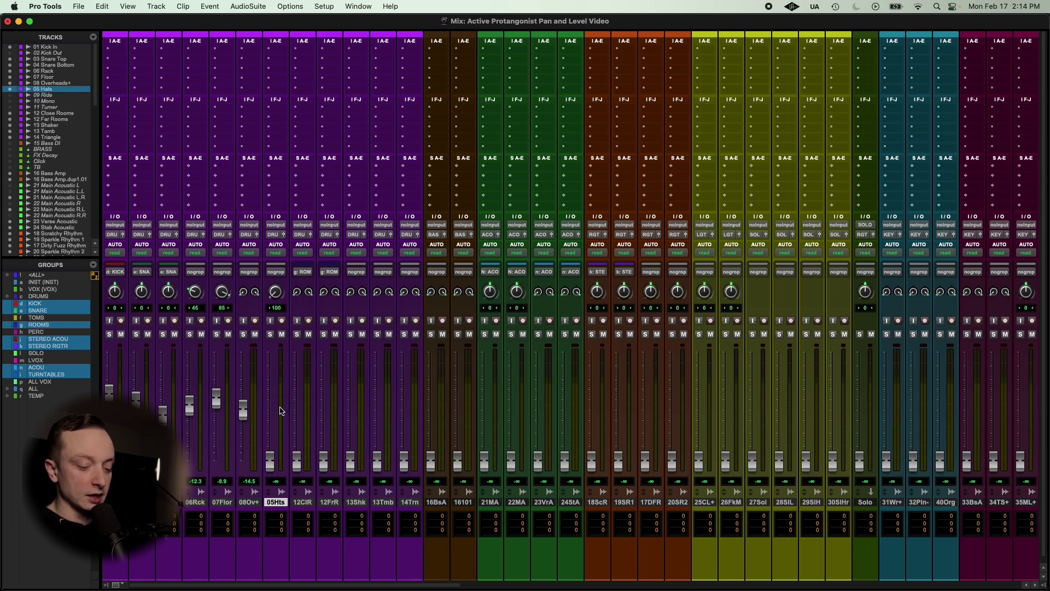
pyautogui.press('super+equal')
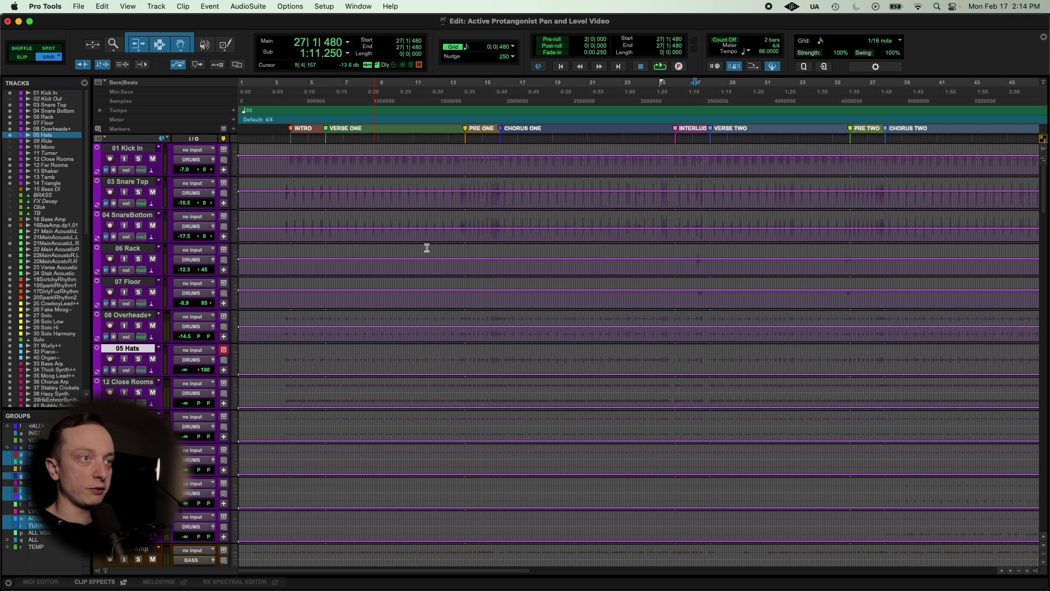
pyautogui.click(516, 134)
pyautogui.press('super+equal')
pyautogui.press('space')
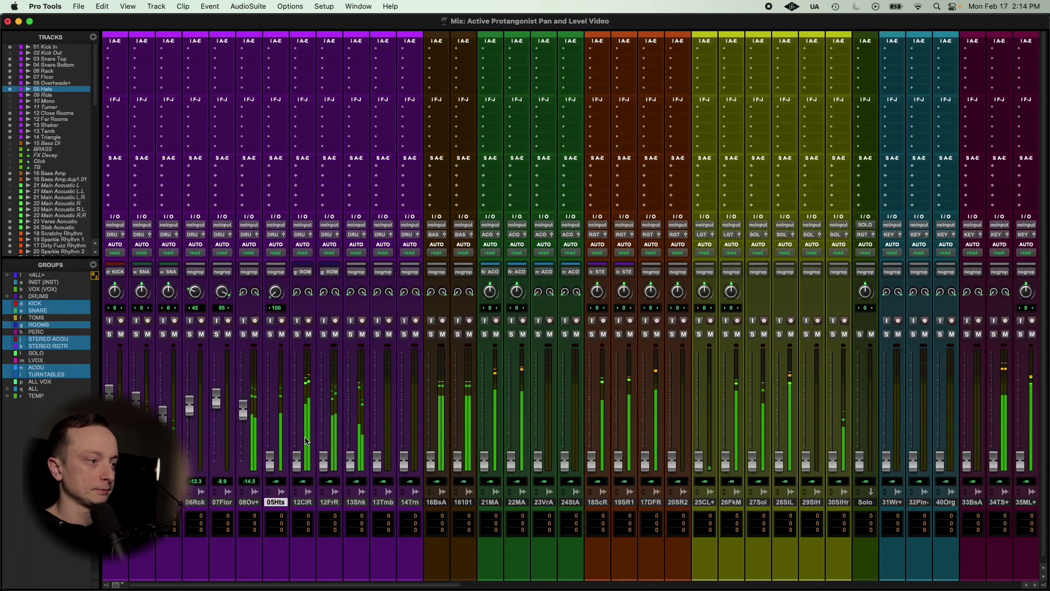
pyautogui.moveTo(271, 461); pyautogui.dragTo(270, 405)
# Review the Close Rooms and Far Rooms tracks in the Edit window and set their linked faders to 0.0 dB in the mix
pyautogui.click(302, 502)
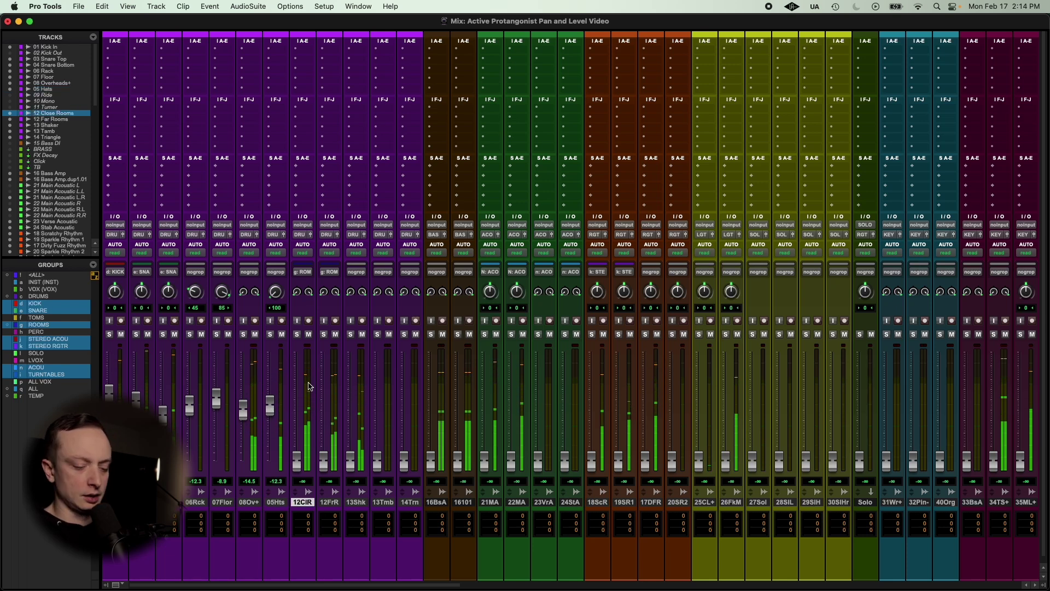
pyautogui.press('super+equal')
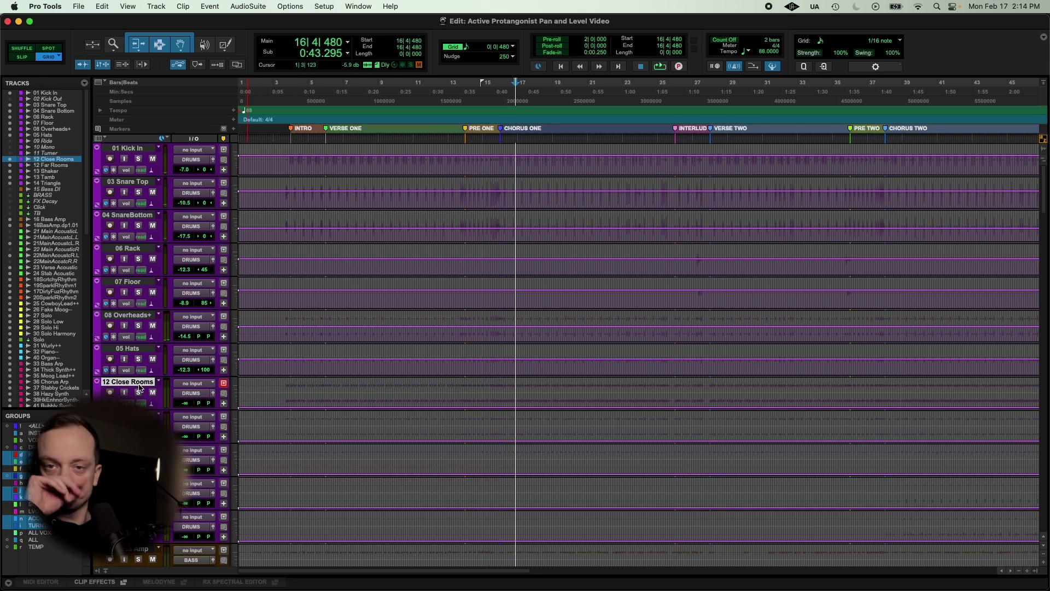
pyautogui.press('super+equal')
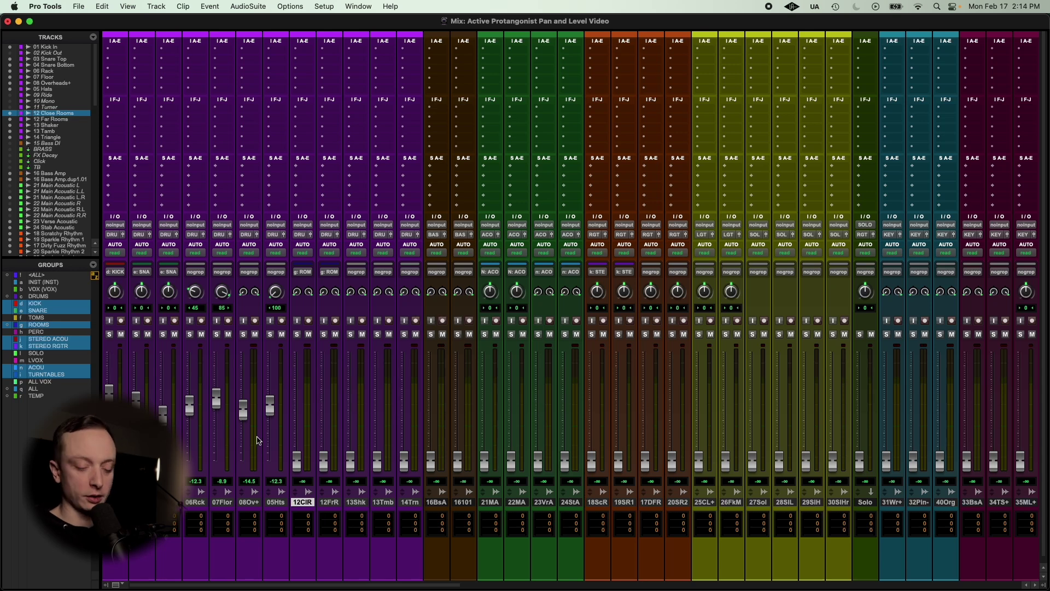
pyautogui.press('super+equal')
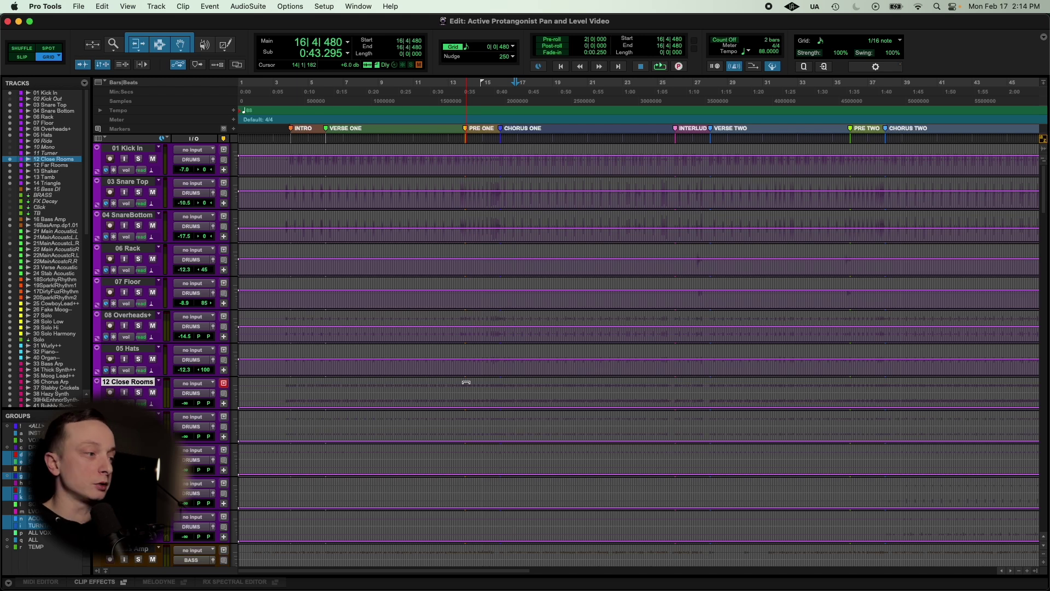
pyautogui.press(';')
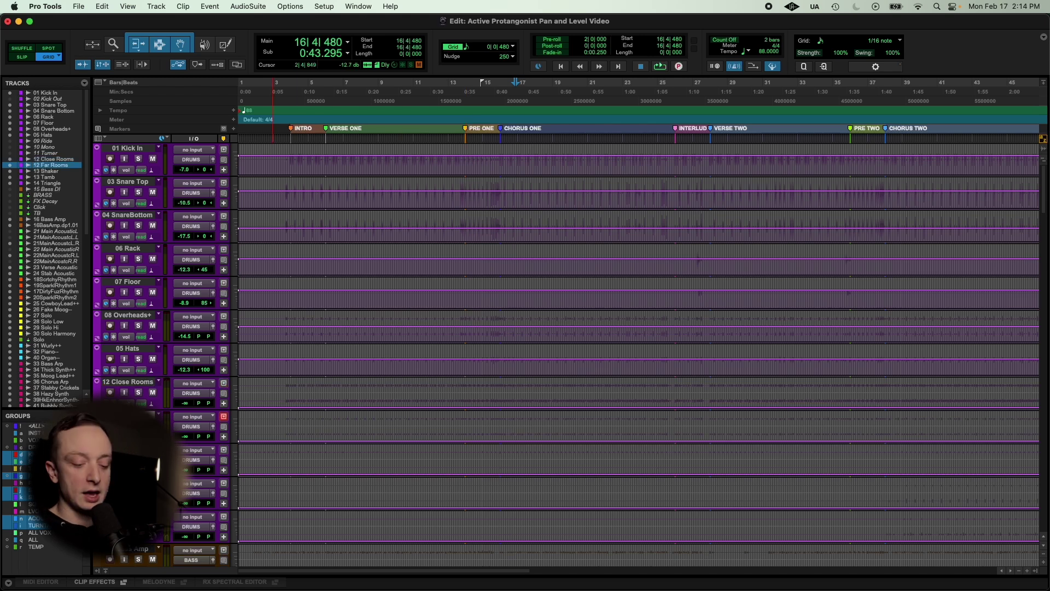
pyautogui.press('super+equal')
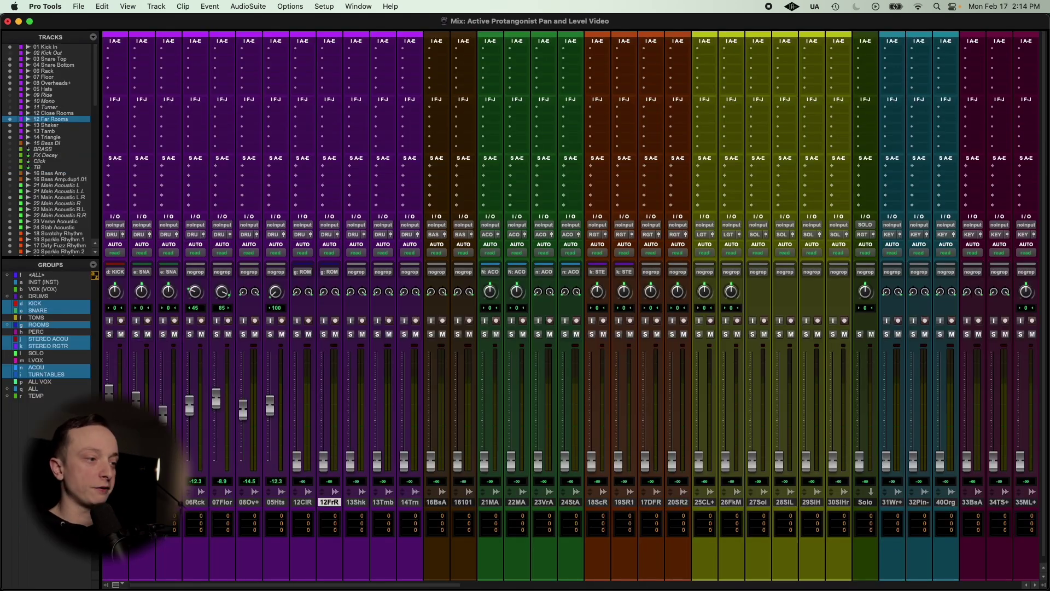
pyautogui.click(302, 503)
pyautogui.keyDown('alt'); pyautogui.click(300, 465); pyautogui.keyUp('alt')
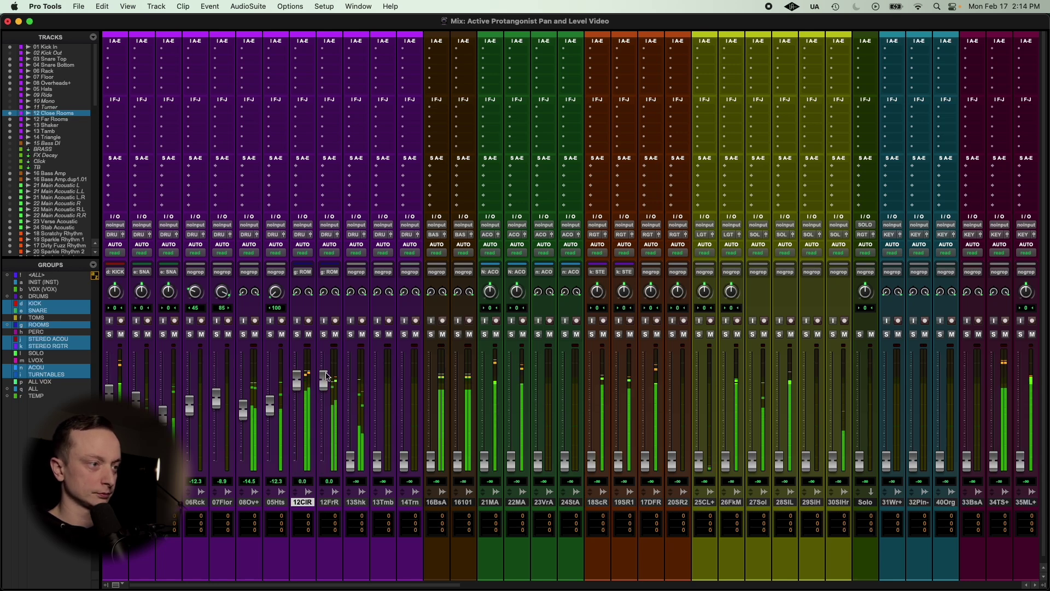
# Solo Close Rooms and Far Rooms in turn to compare them, and hide and make inactive the Close Rooms track
pyautogui.click(298, 334)
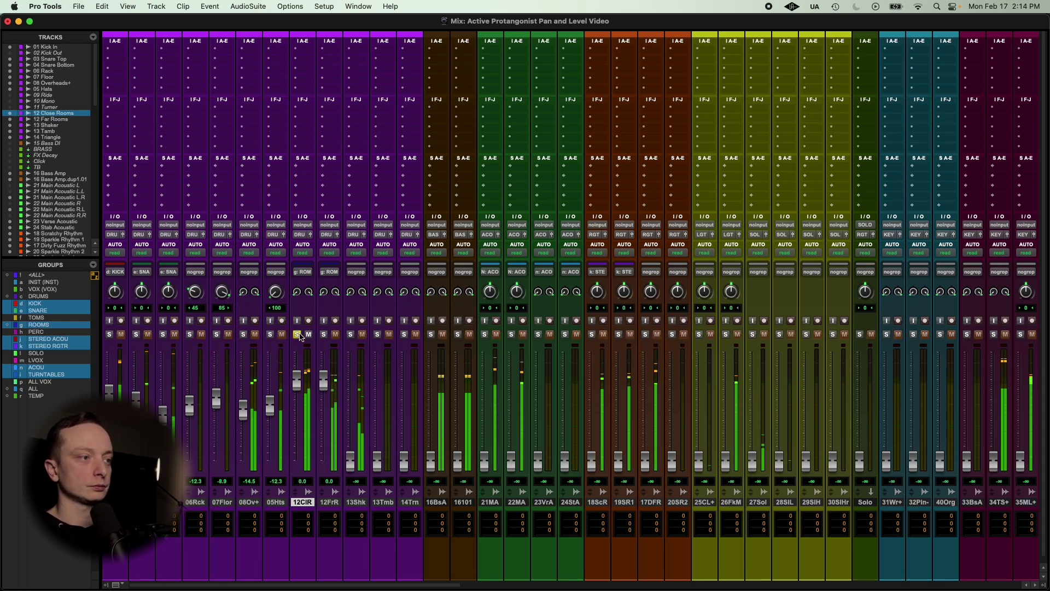
pyautogui.click(324, 335)
pyautogui.click(297, 334)
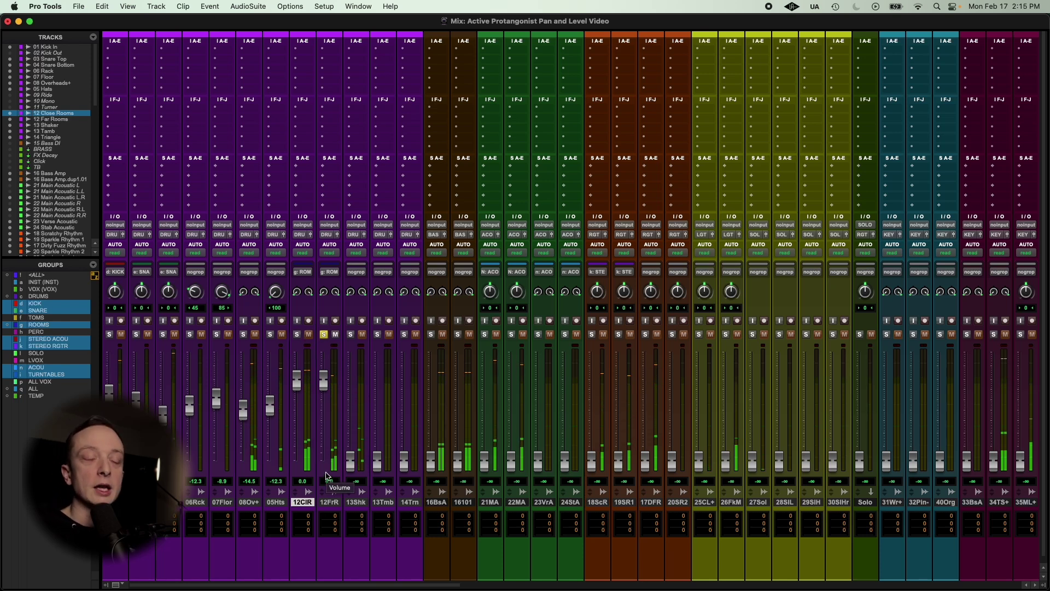
pyautogui.click(303, 503)
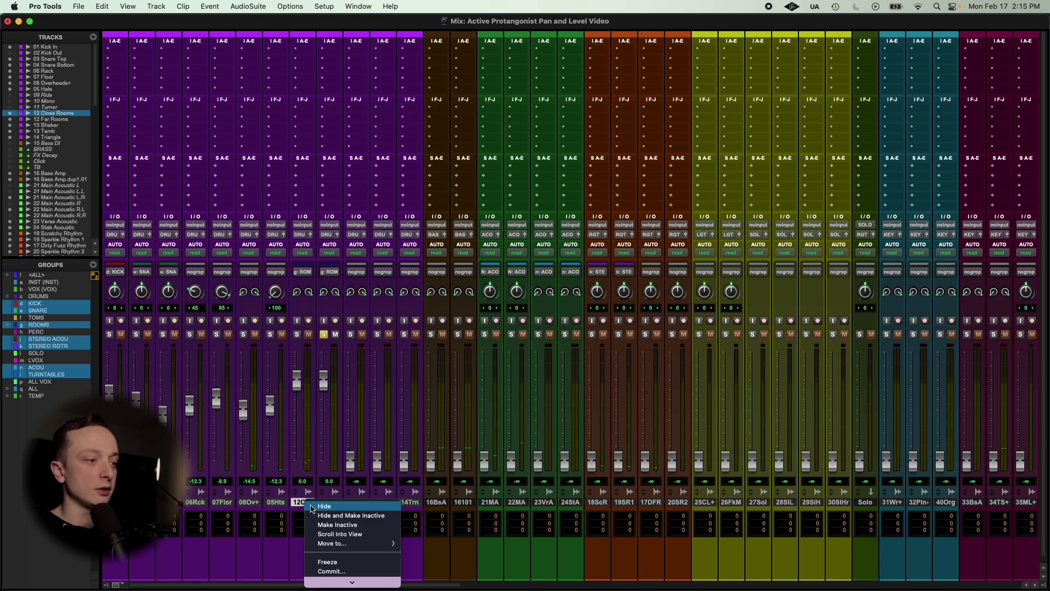
pyautogui.click(328, 516)
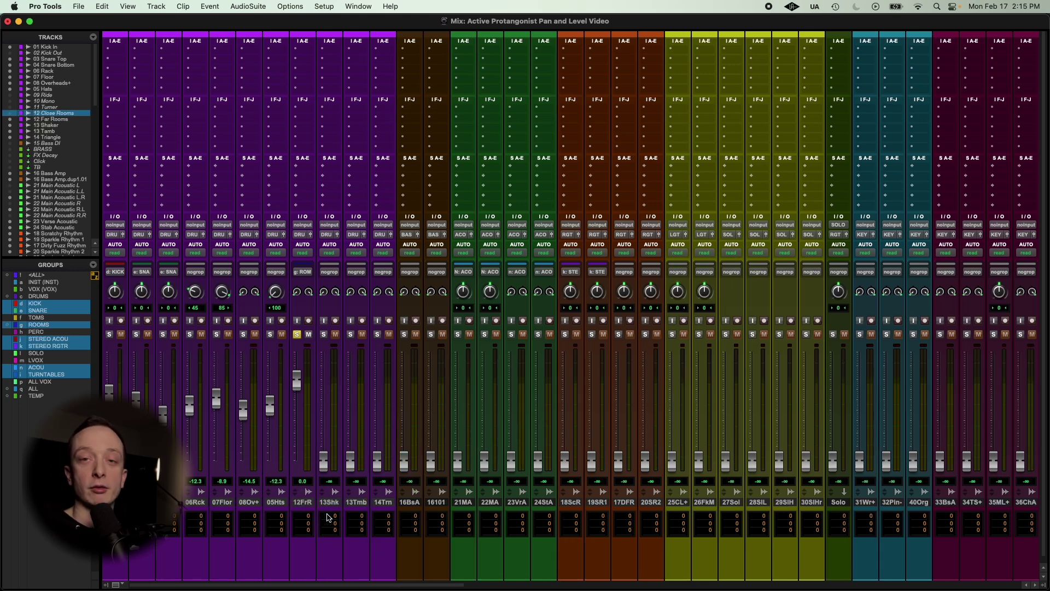
# Pull the Far Rooms fader to minus infinity, clear its solo and bring it up to -8.4 dB during playback
pyautogui.moveTo(297, 383); pyautogui.dragTo(301, 503)
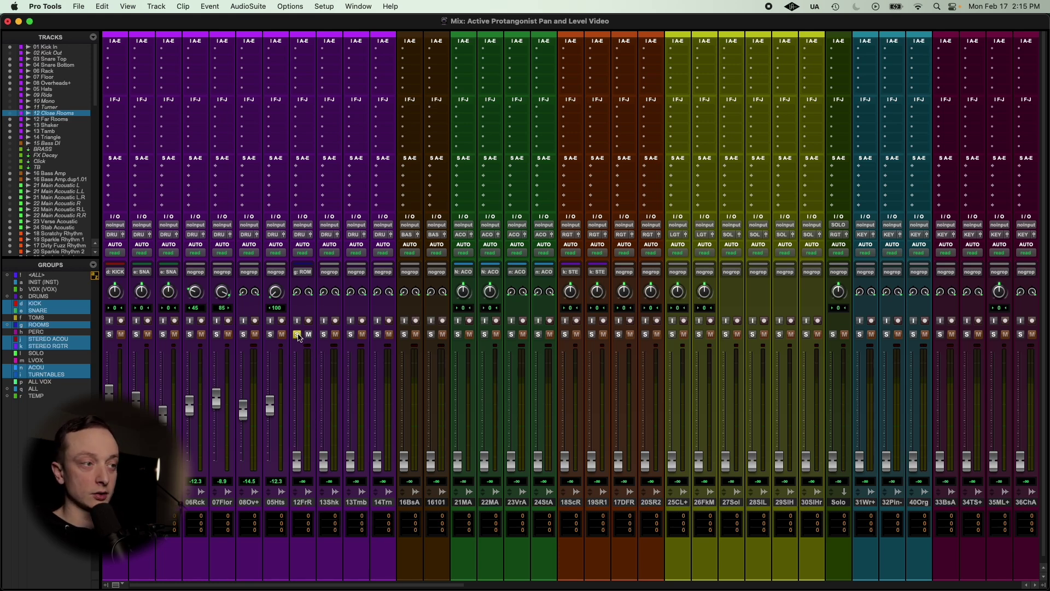
pyautogui.click(298, 334)
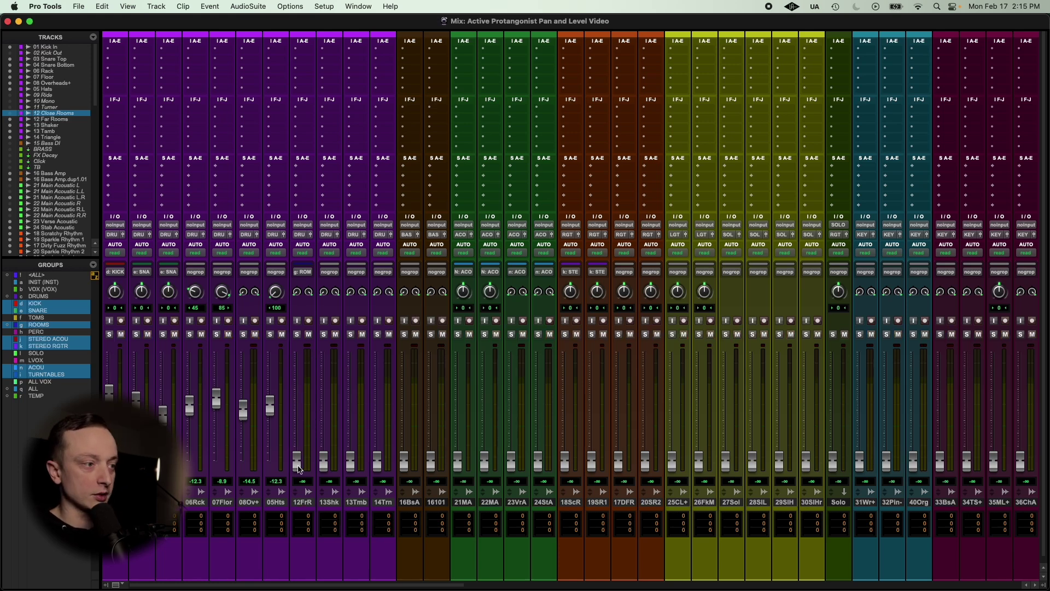
pyautogui.press('space')
pyautogui.moveTo(298, 460); pyautogui.dragTo(299, 431)
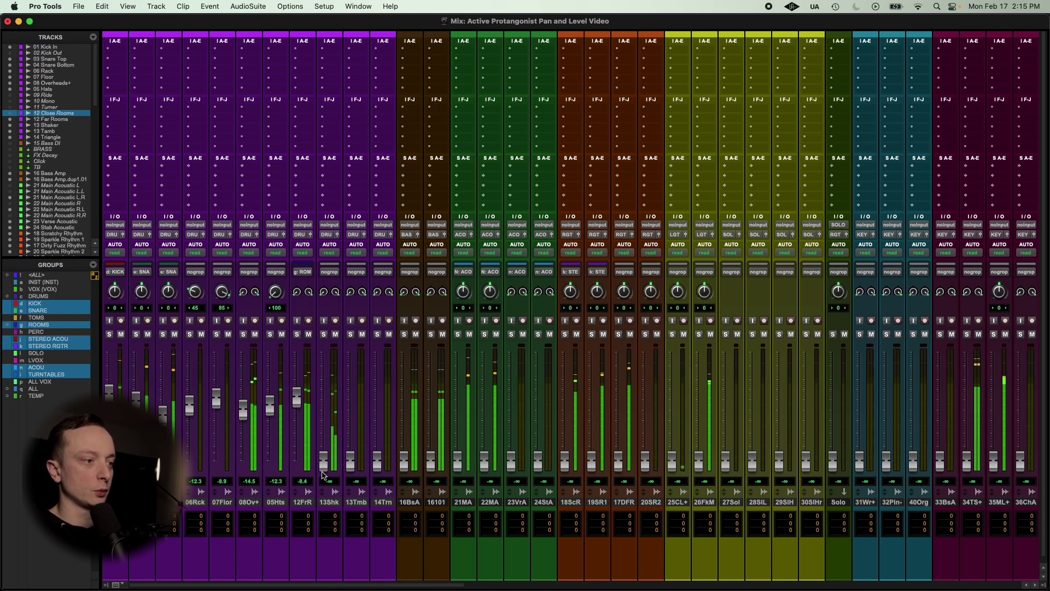
# Raise the Shaker fader to about -9 dB against the playing drums
pyautogui.moveTo(324, 460); pyautogui.dragTo(328, 436)
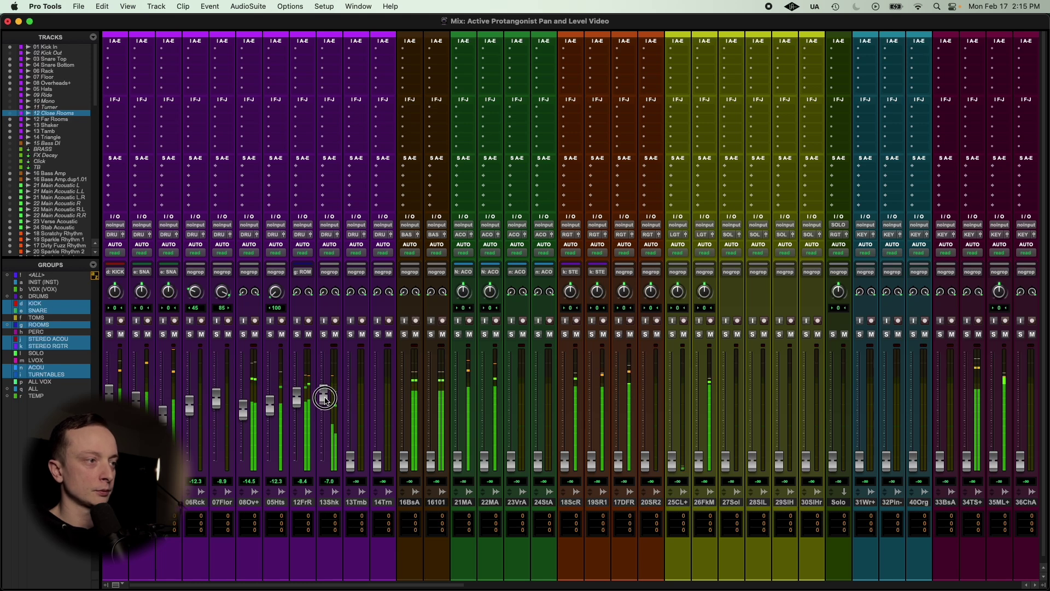
pyautogui.moveTo(326, 397); pyautogui.dragTo(326, 398)
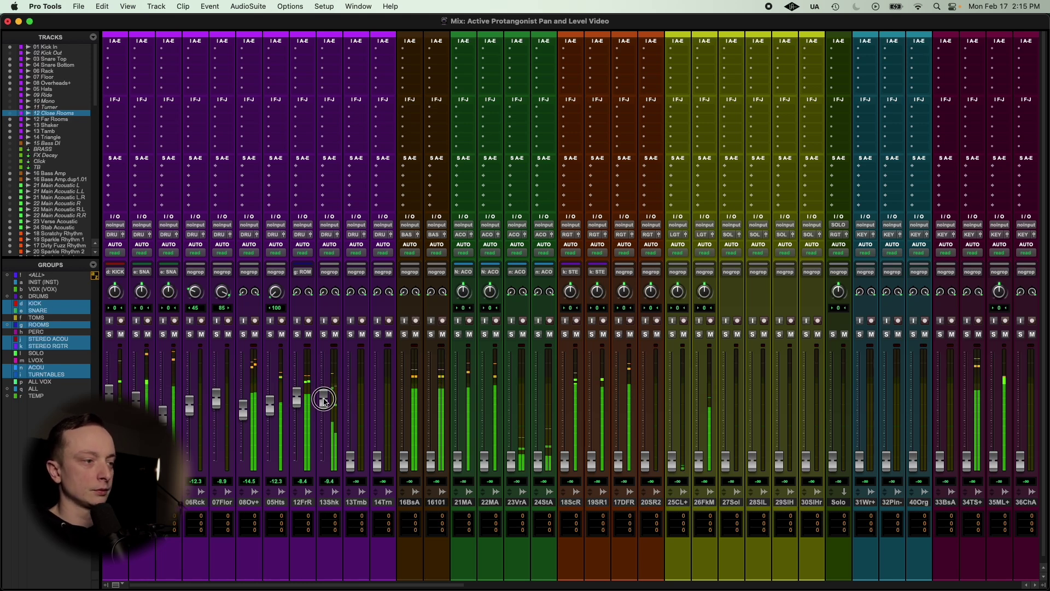
# Fine-tune the Shaker fader to about -9.4 dB and restart playback at Chorus Two, where the Tamb part begins
pyautogui.moveTo(324, 400); pyautogui.dragTo(325, 401)
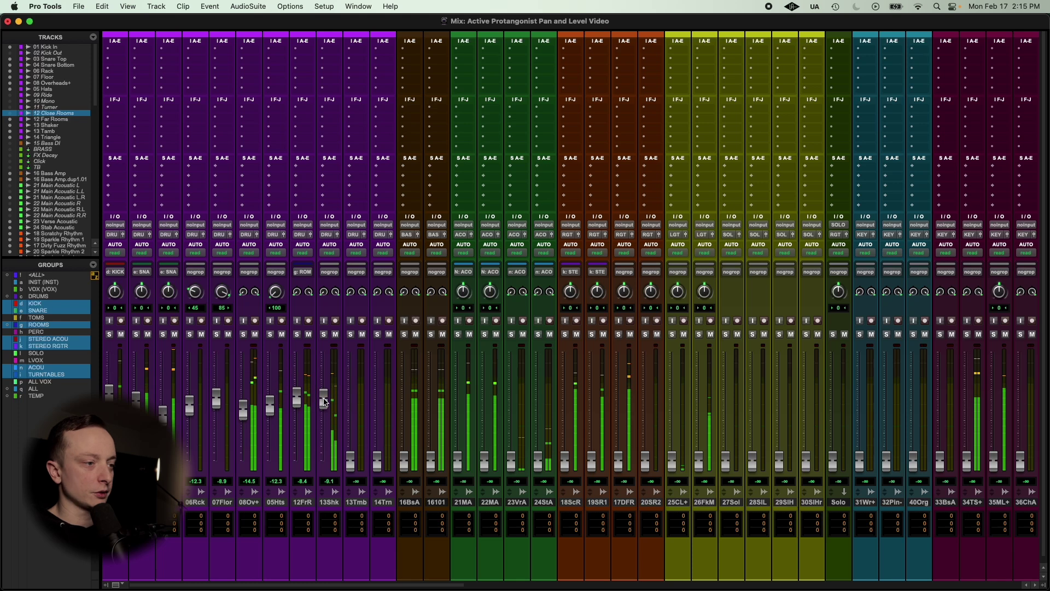
pyautogui.click(356, 502)
pyautogui.press('super+equal')
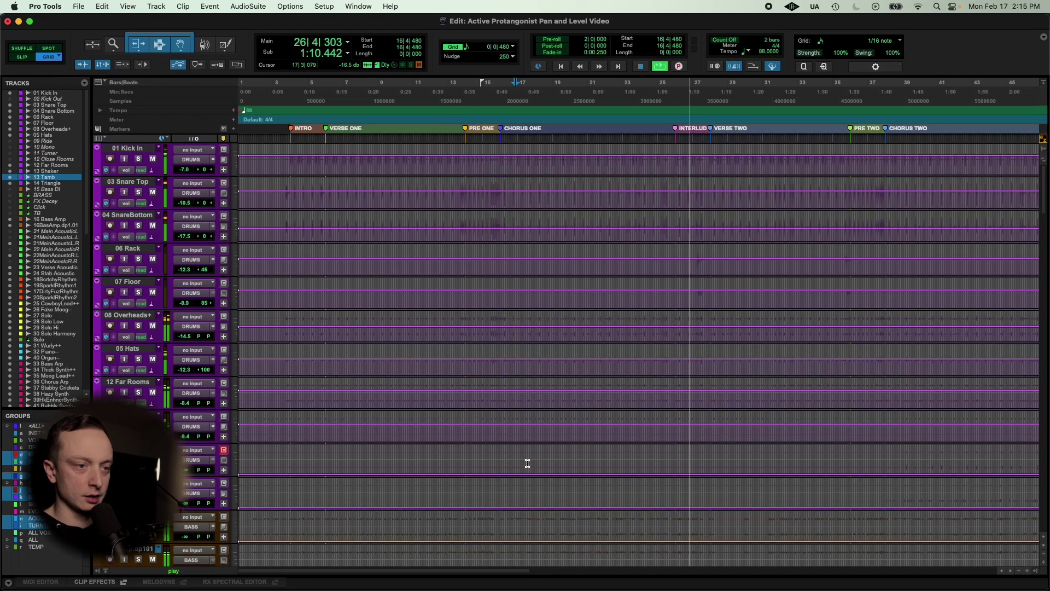
pyautogui.press('super+bracketleft')
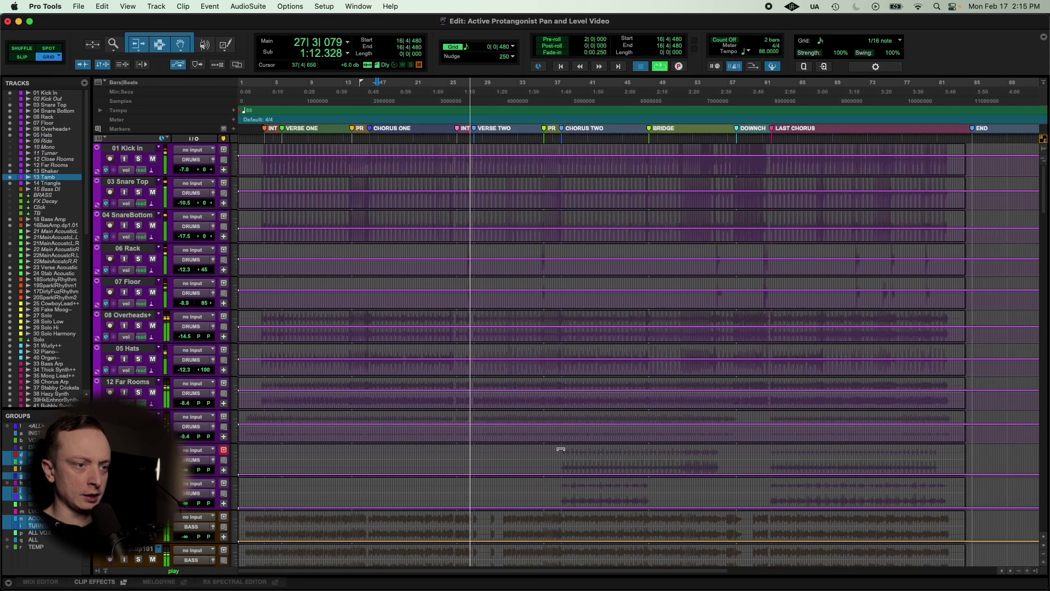
pyautogui.press('space')
pyautogui.click(559, 464)
pyautogui.press('super+equal')
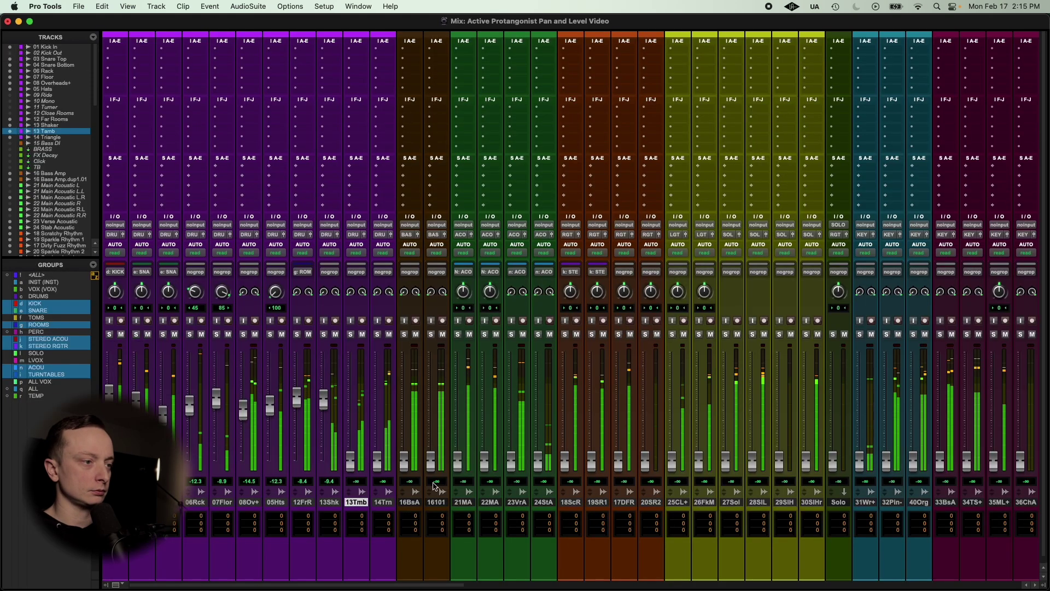
# Bring the Tamb fader up to about -13.7 dB and lower the Shaker fader to about -12.3 dB during playback
pyautogui.moveTo(355, 419); pyautogui.dragTo(353, 405)
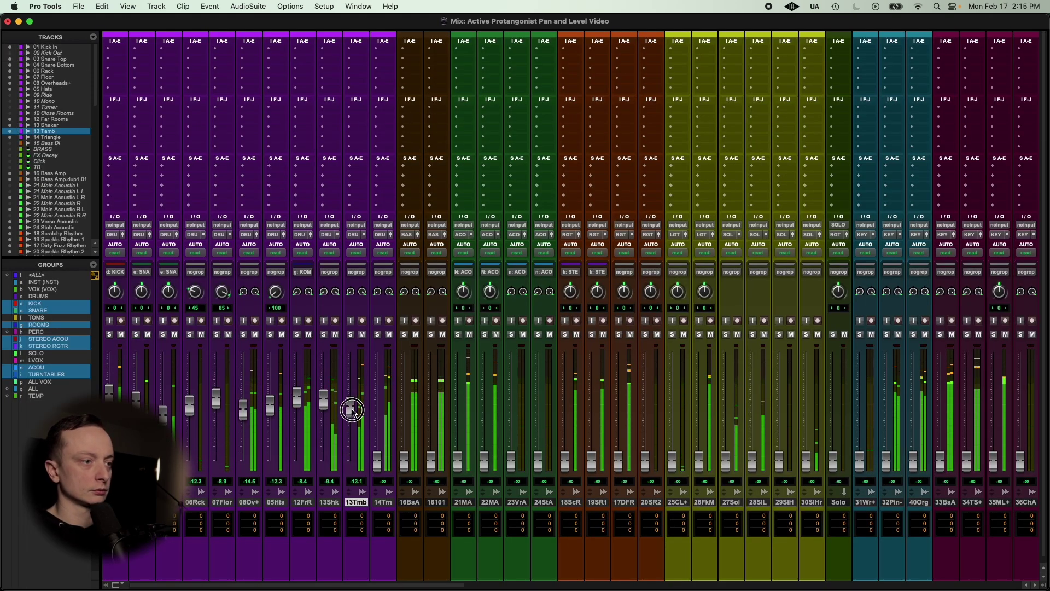
pyautogui.keyDown('shift'); pyautogui.click(330, 502); pyautogui.keyUp('shift')
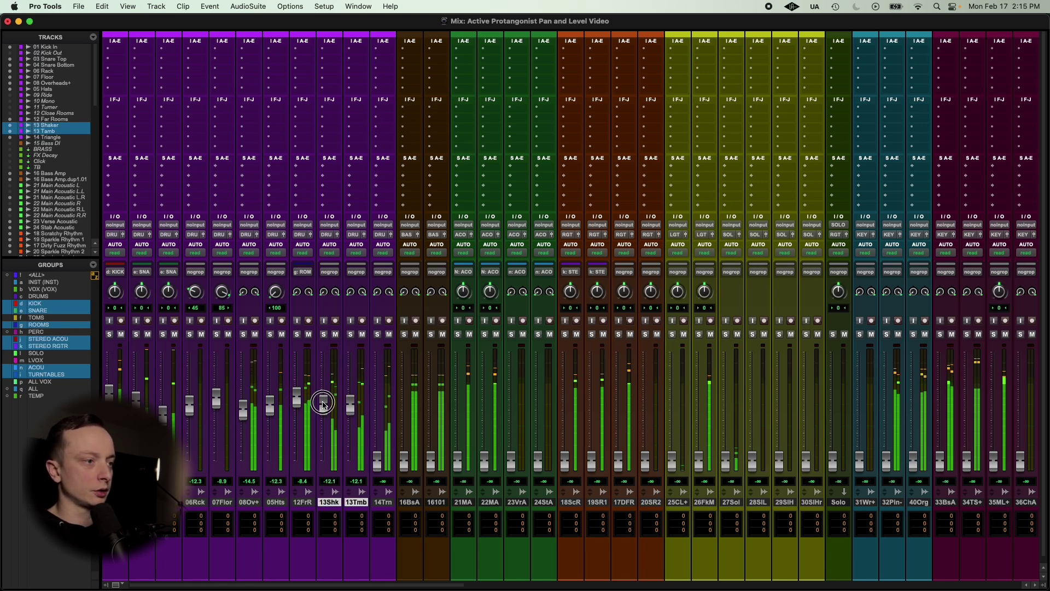
pyautogui.moveTo(355, 410); pyautogui.dragTo(354, 413)
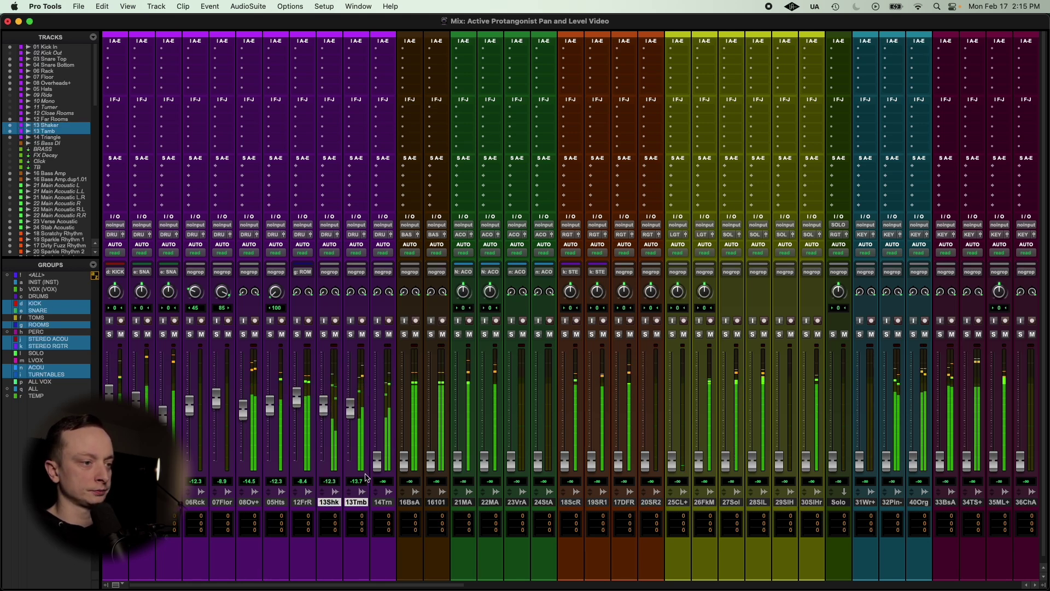
# Solo the Triangle track briefly, clear the solo and raise its fader to about -12 dB
pyautogui.click(383, 503)
pyautogui.click(377, 335)
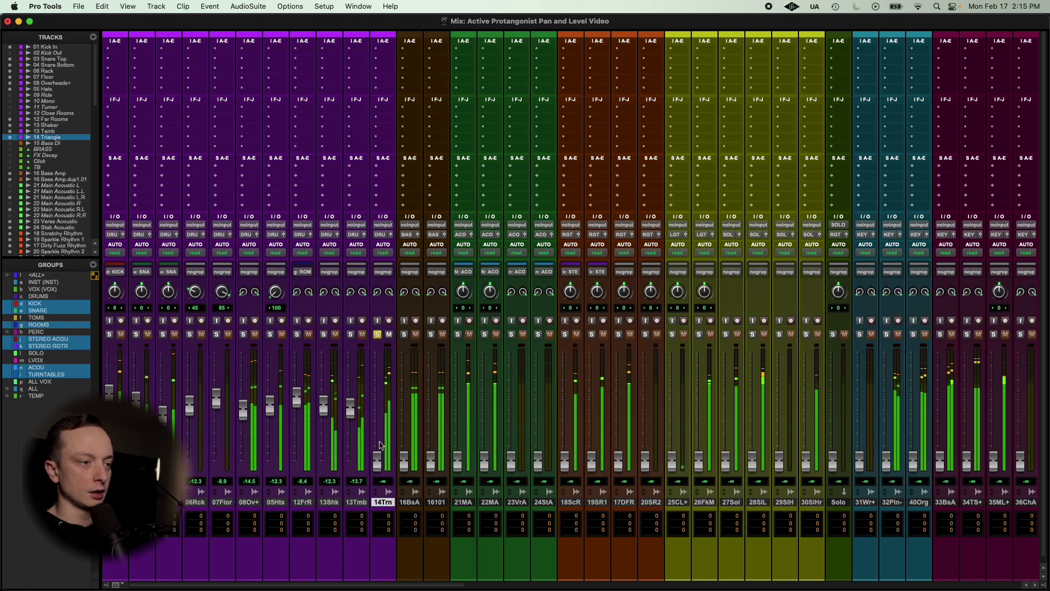
pyautogui.click(378, 334)
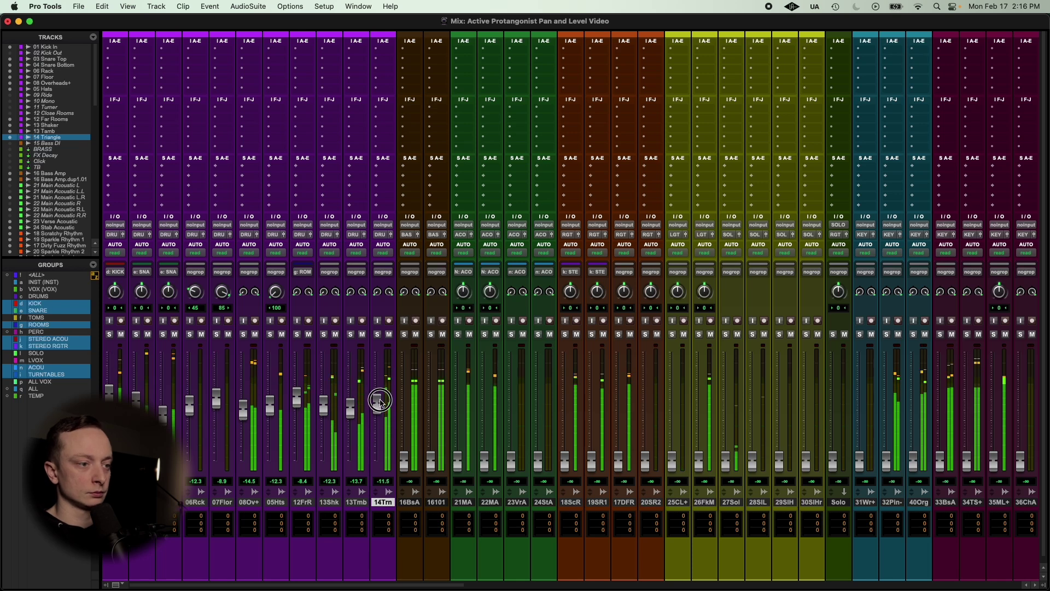
# Enable the DRUMS group, raise its linked faders so Far Rooms sits at -7.4 dB, and lower Triangle to -17.7 dB
pyautogui.click(410, 500)
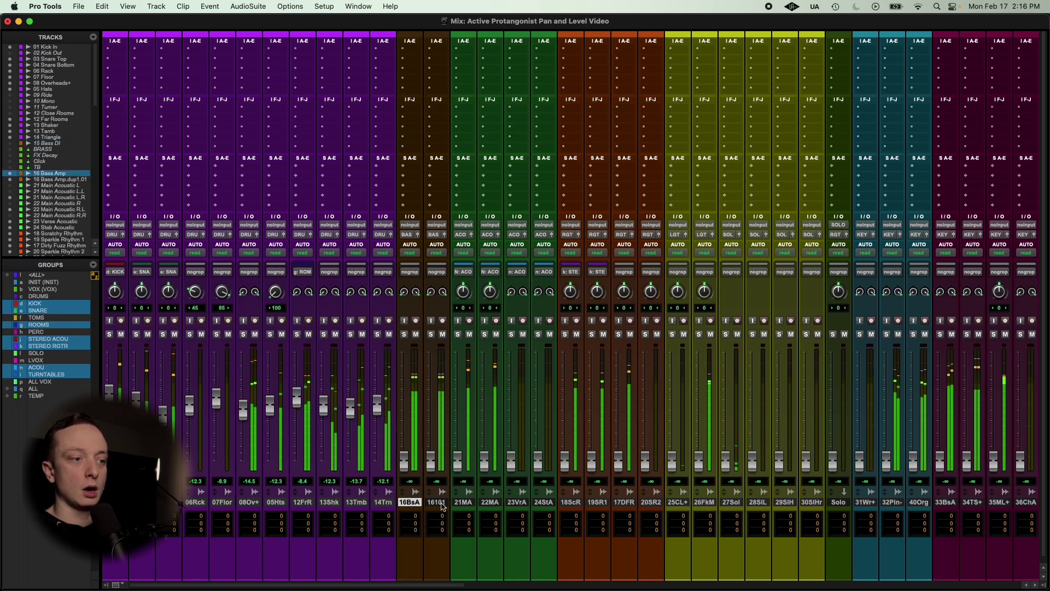
pyautogui.keyDown('shift'); pyautogui.click(437, 502); pyautogui.keyUp('shift')
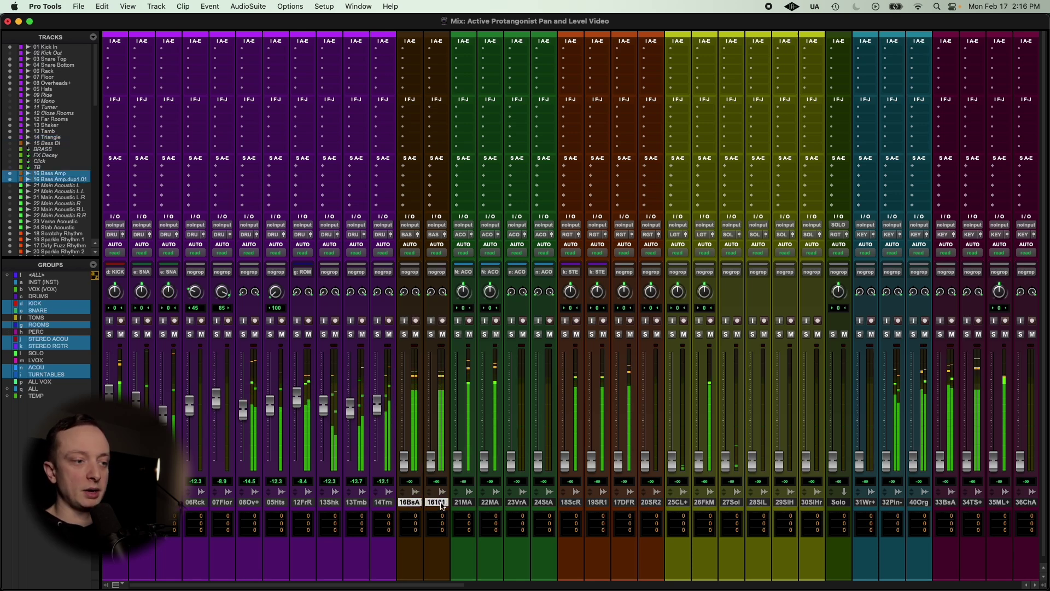
pyautogui.click(45, 297)
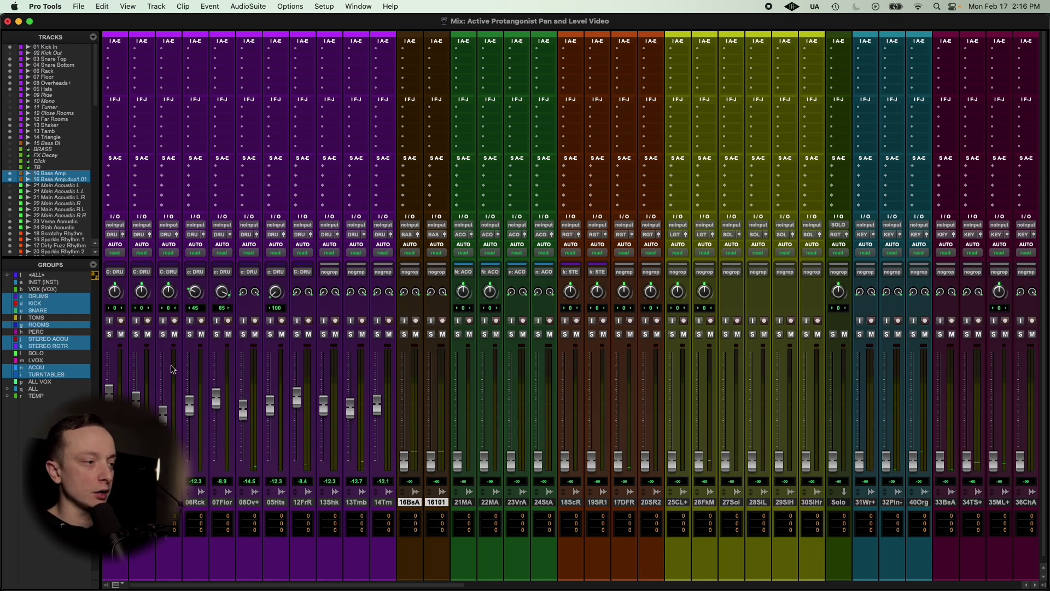
pyautogui.press('space')
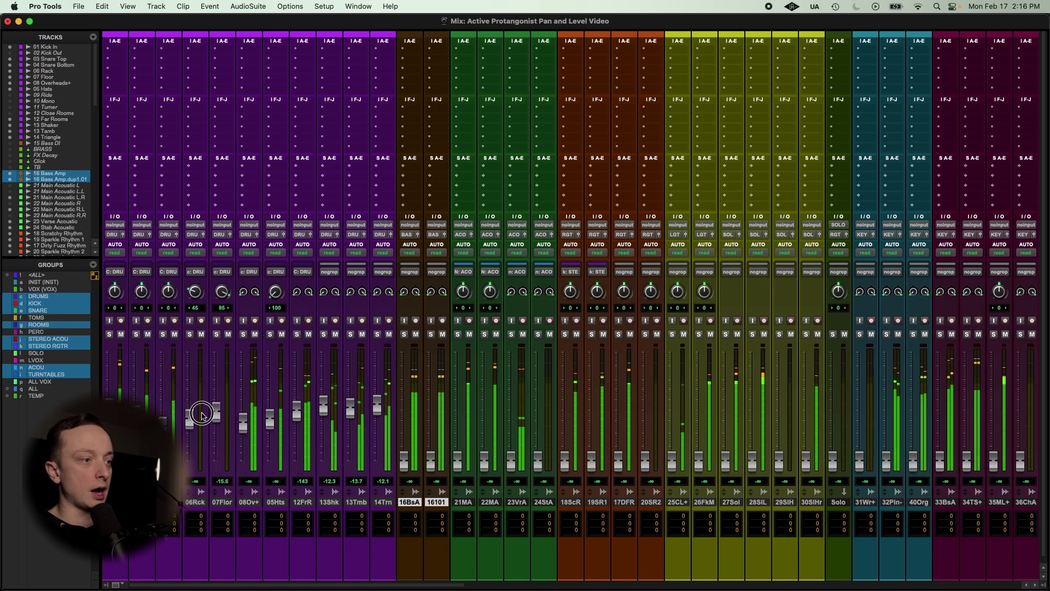
pyautogui.moveTo(217, 412); pyautogui.dragTo(213, 424)
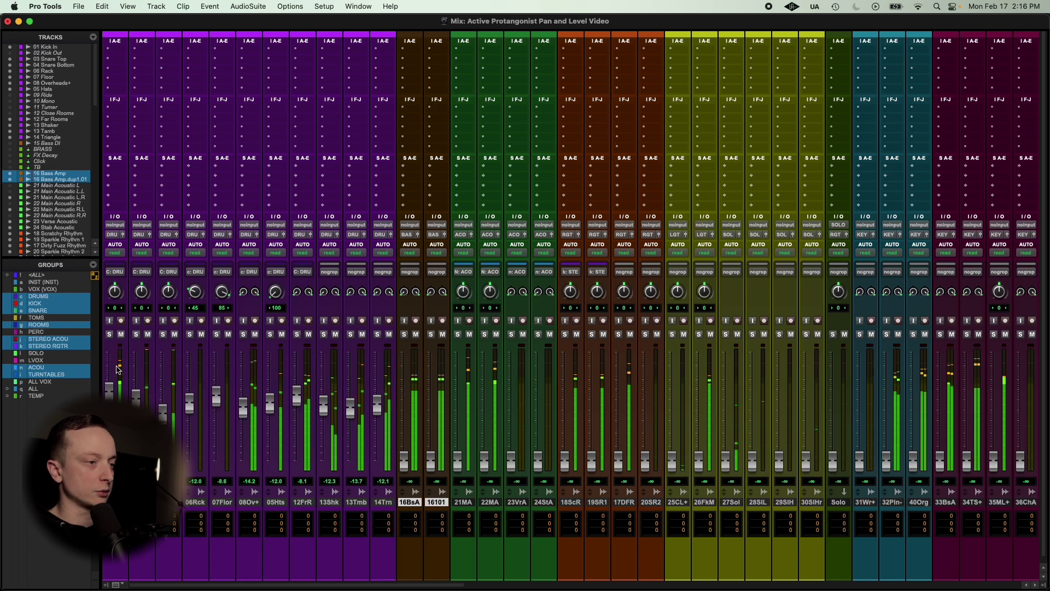
pyautogui.moveTo(377, 414); pyautogui.dragTo(378, 420)
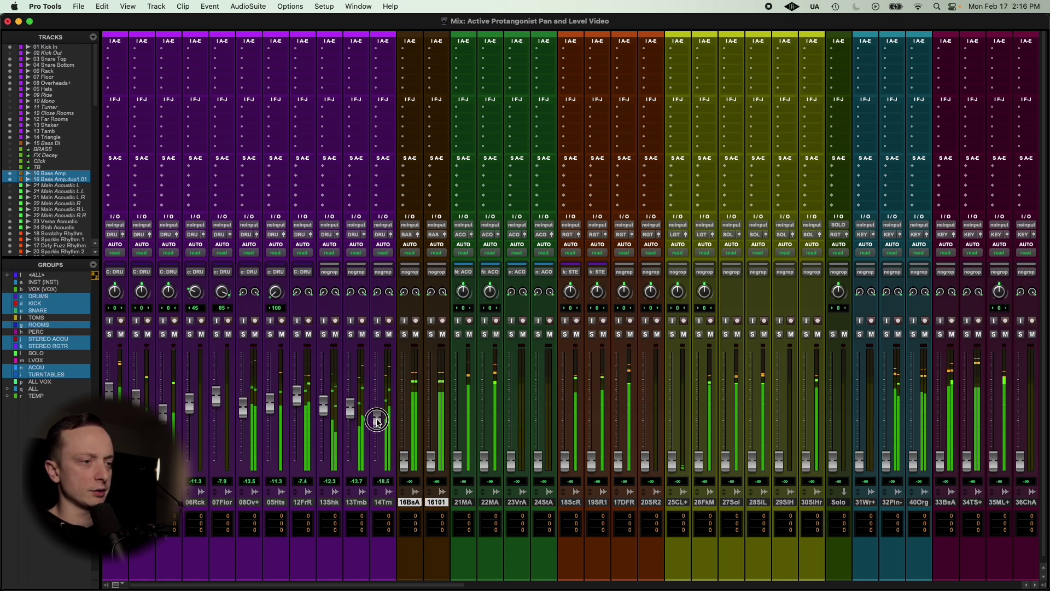
# Raise the Bass Amp fader to -8.6 dB and its duplicate to -4.9 dB, soloing the duplicate
pyautogui.click(411, 501)
pyautogui.moveTo(404, 462); pyautogui.dragTo(406, 438)
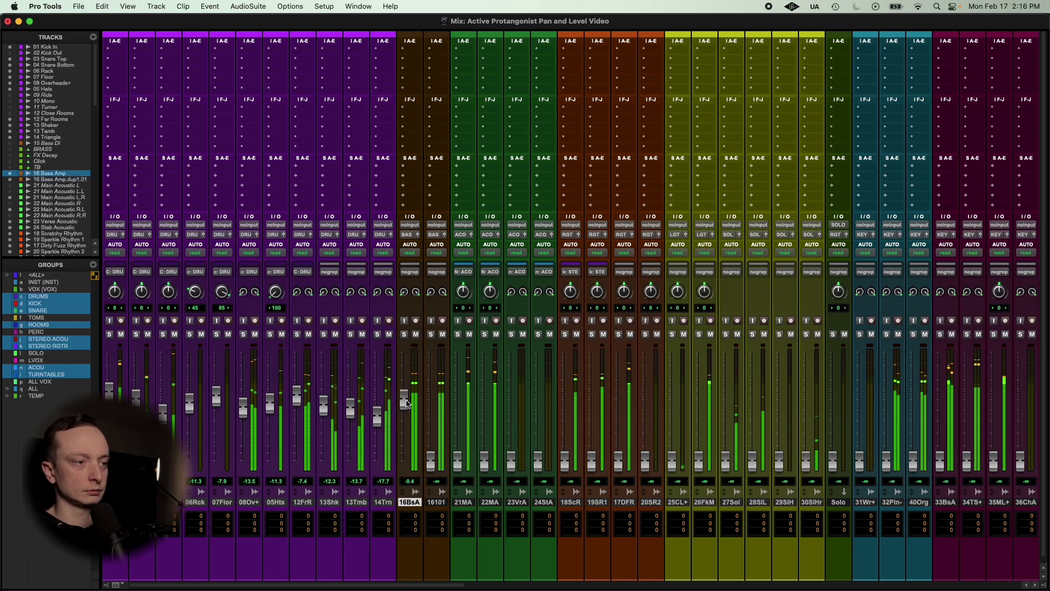
pyautogui.moveTo(435, 452); pyautogui.dragTo(435, 410)
pyautogui.click(432, 335)
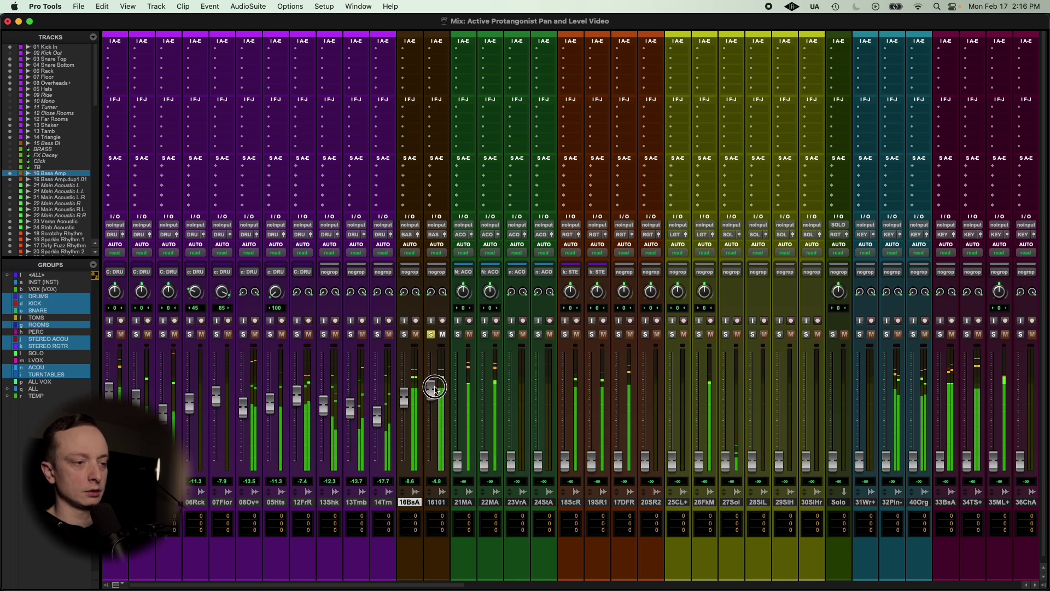
# Compare both Bass Amp tracks around Verse Two in the Edit window and set both faders to -9.0 dB in the mix
pyautogui.press('super+equal')
pyautogui.scroll(-5, 430, 389)
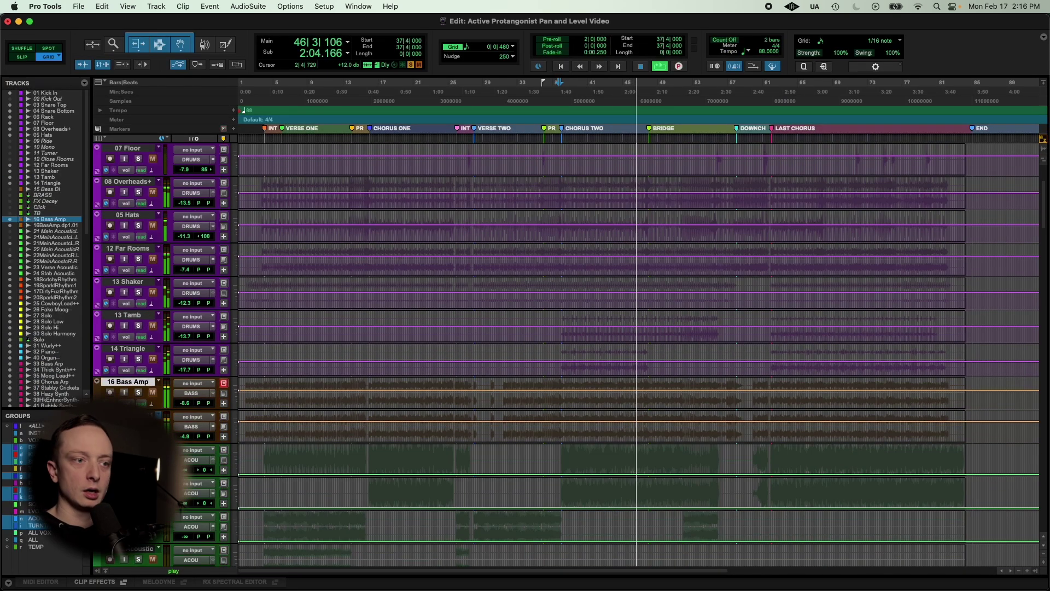
pyautogui.keyDown('shift'); pyautogui.click(127, 415); pyautogui.keyUp('shift')
pyautogui.press('super+bracketright')
pyautogui.press('super+bracketright')
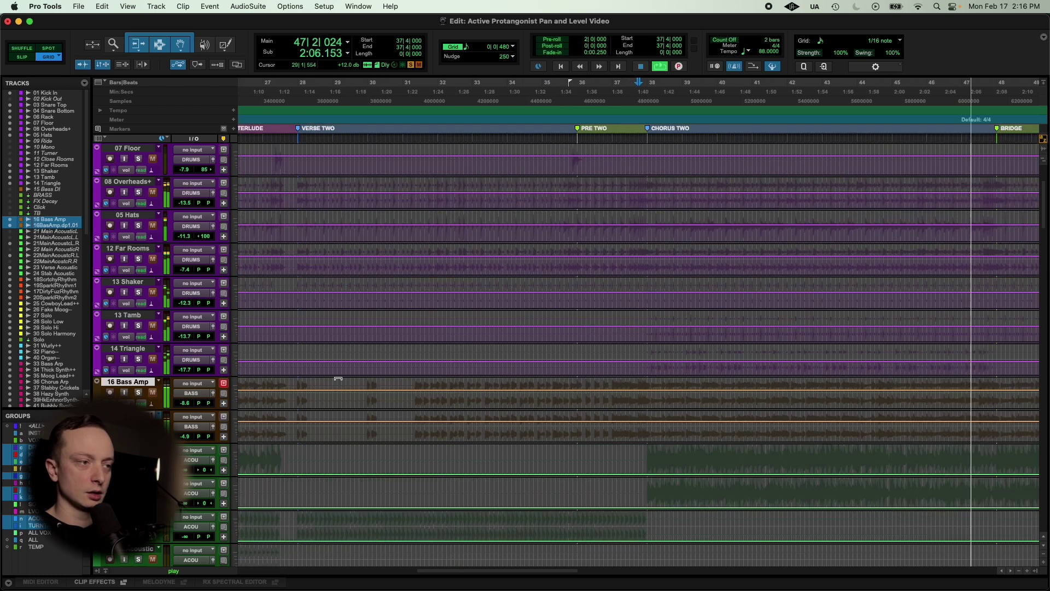
pyautogui.press('super+equal')
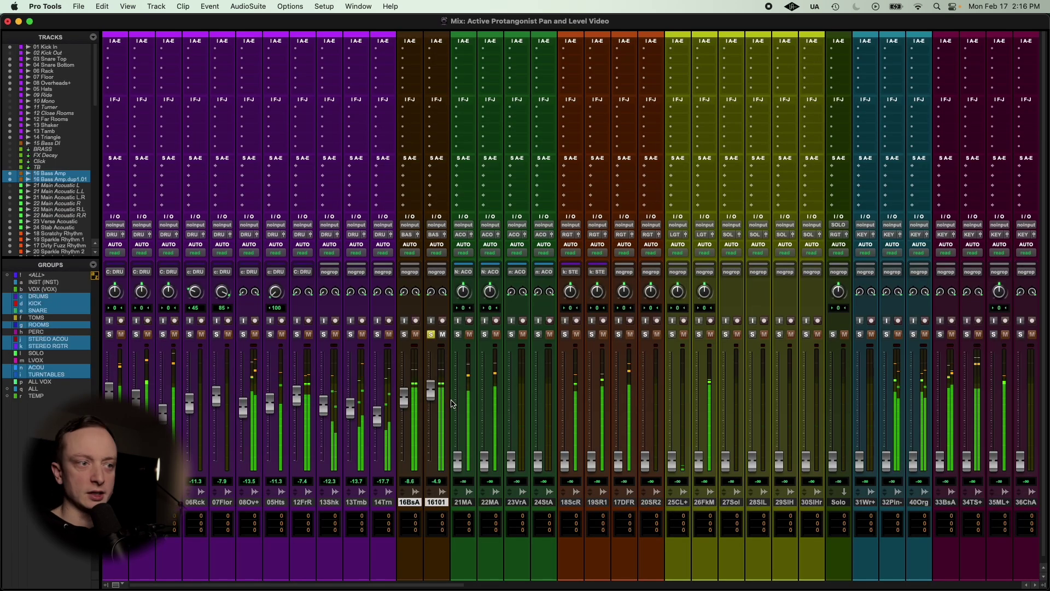
pyautogui.moveTo(430, 390)
pyautogui.mouseDown()
pyautogui.moveTo(430, 400)
pyautogui.moveTo(404, 399)
pyautogui.moveTo(430, 400)
pyautogui.mouseUp()
pyautogui.click(430, 398)
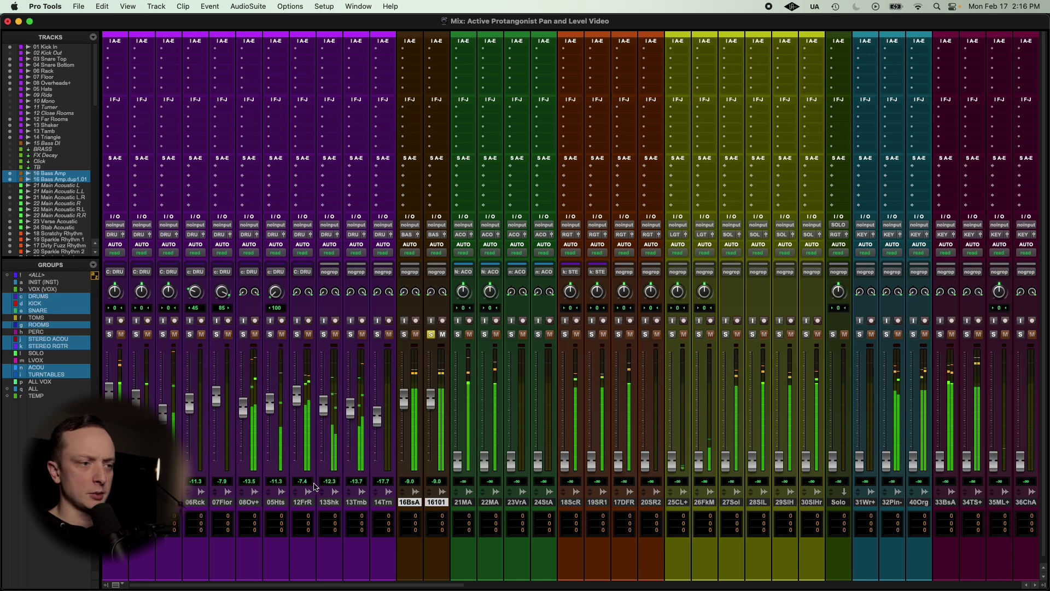
# Group the two Bass Amp tracks as a Mix/Edit group named BASS, lower their linked faders to -12.9 dB and clear the solos
pyautogui.press('super+g')
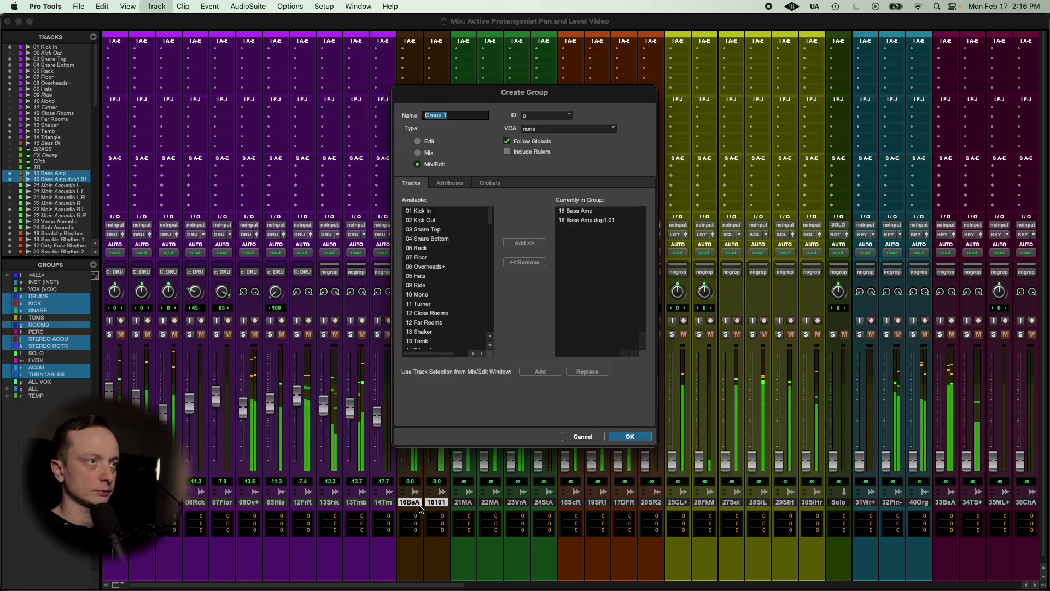
pyautogui.write('BASS')
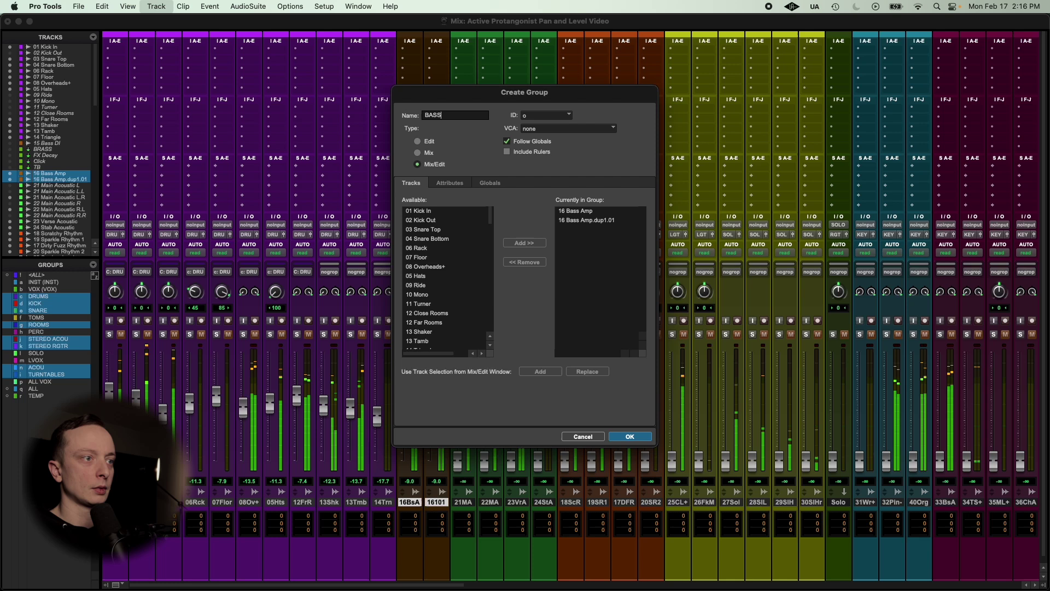
pyautogui.press('Return')
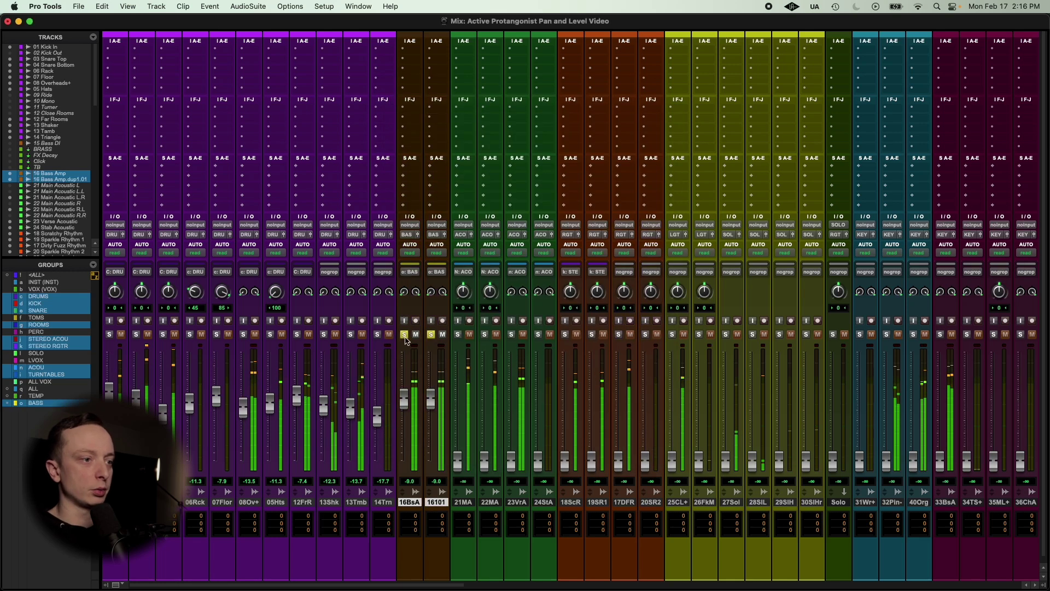
pyautogui.moveTo(436, 401)
pyautogui.mouseDown()
pyautogui.moveTo(436, 462)
pyautogui.moveTo(427, 414)
pyautogui.mouseUp()
pyautogui.click(431, 334)
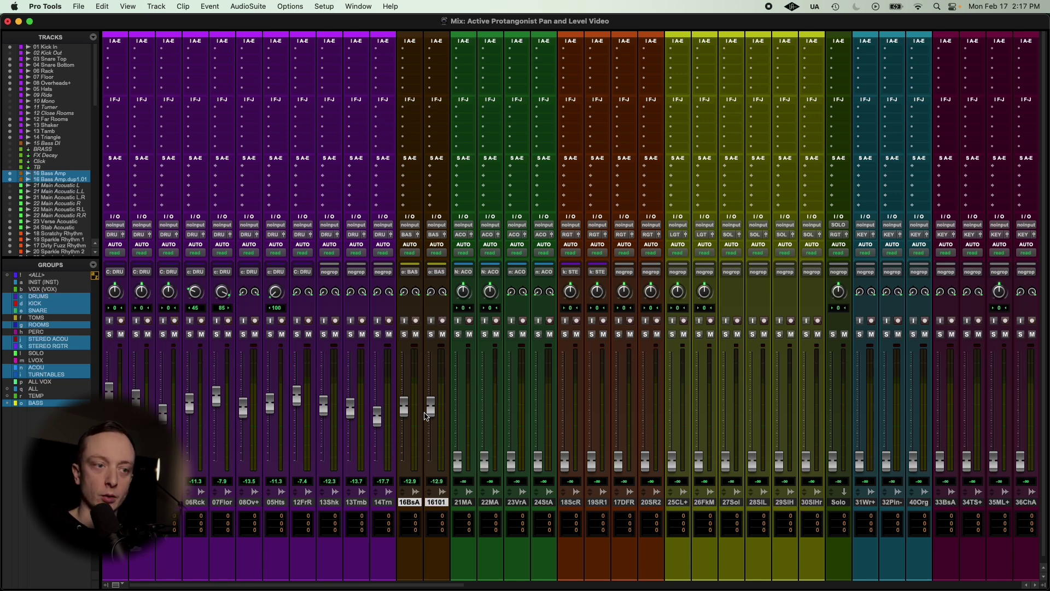
# Select the 21 Main Acoustic L.R track, start playback just before the intro marker and return to the Mix window
pyautogui.click(467, 504)
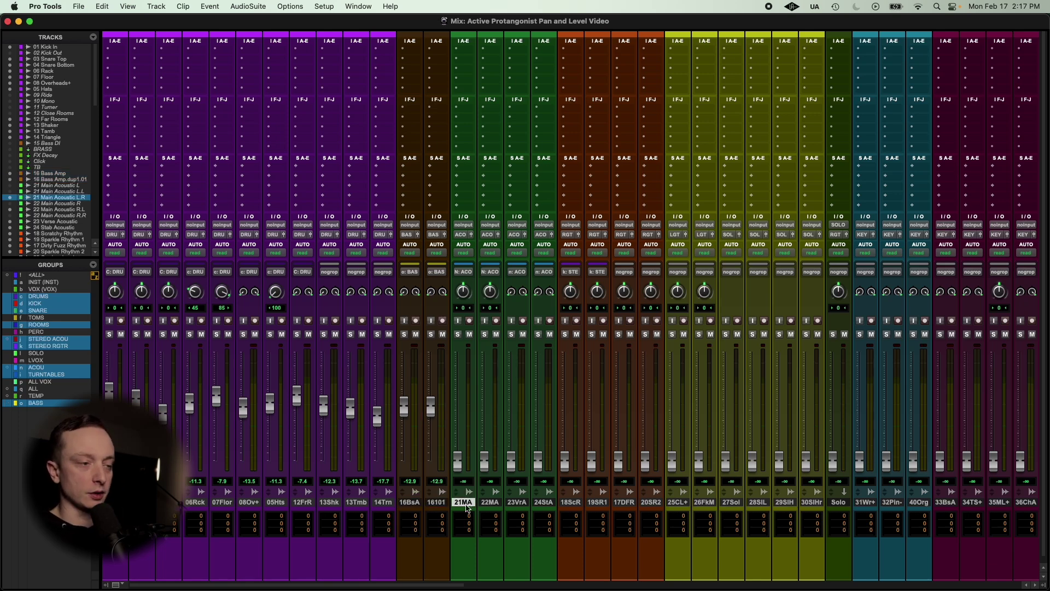
pyautogui.press('super+equal')
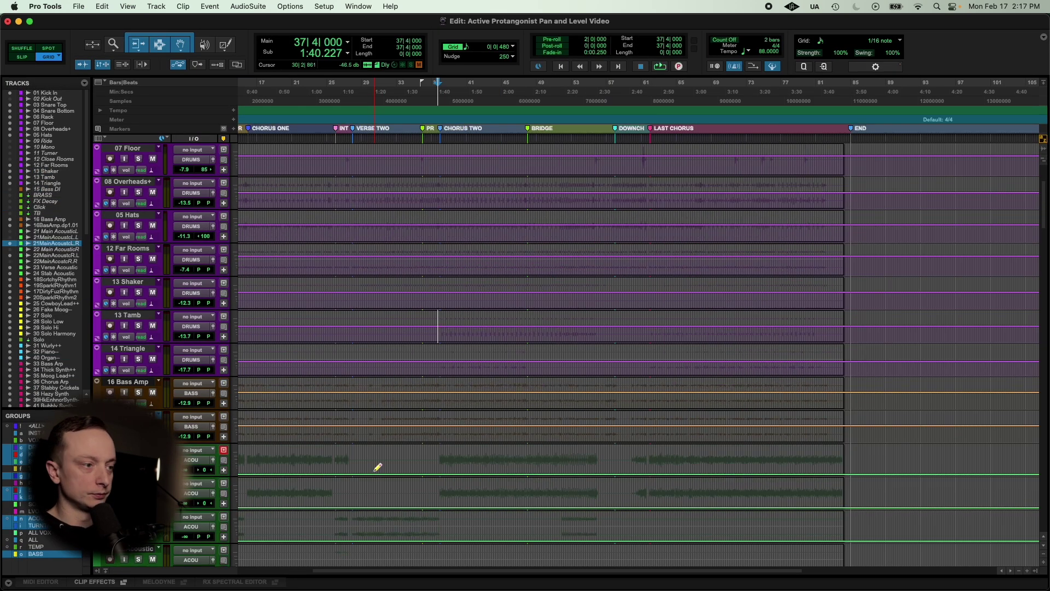
pyautogui.hscroll(-5, 352, 476)
pyautogui.click(262, 457)
pyautogui.press('space')
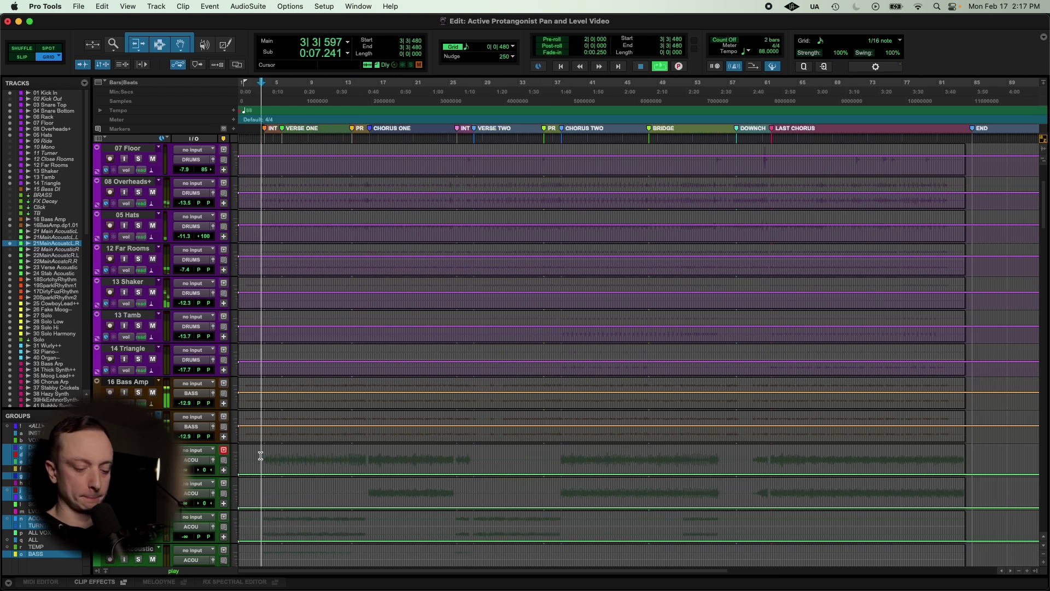
pyautogui.press('super+equal')
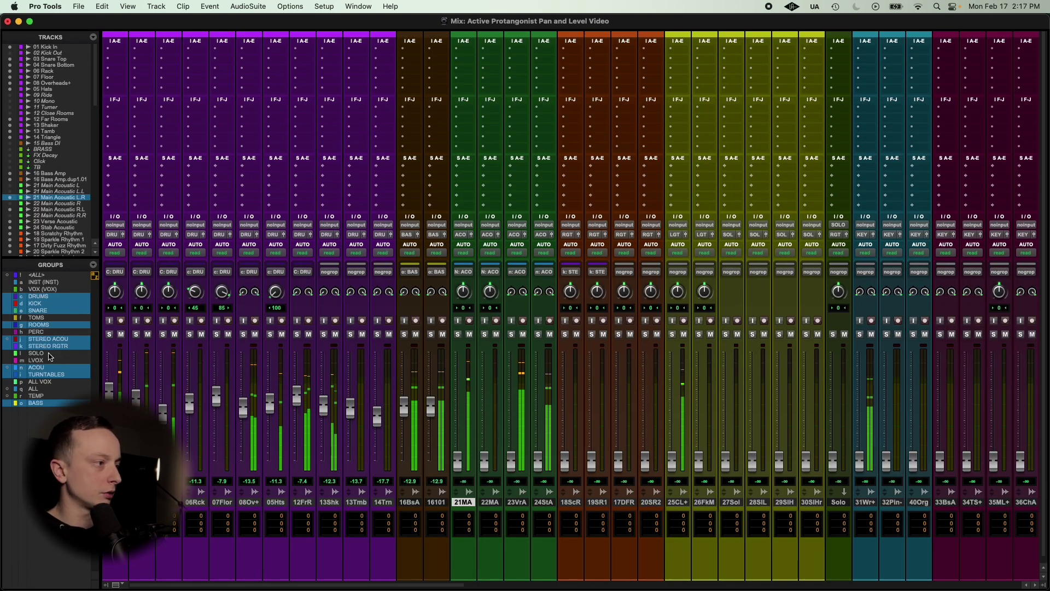
# Disable the STEREO ACOU, STEREO RGTR and ACOU groups, and raise Main Acoustic L.R to -14.7 dB and Verse Acoustic to about -16 dB
pyautogui.moveTo(48, 339); pyautogui.dragTo(48, 347)
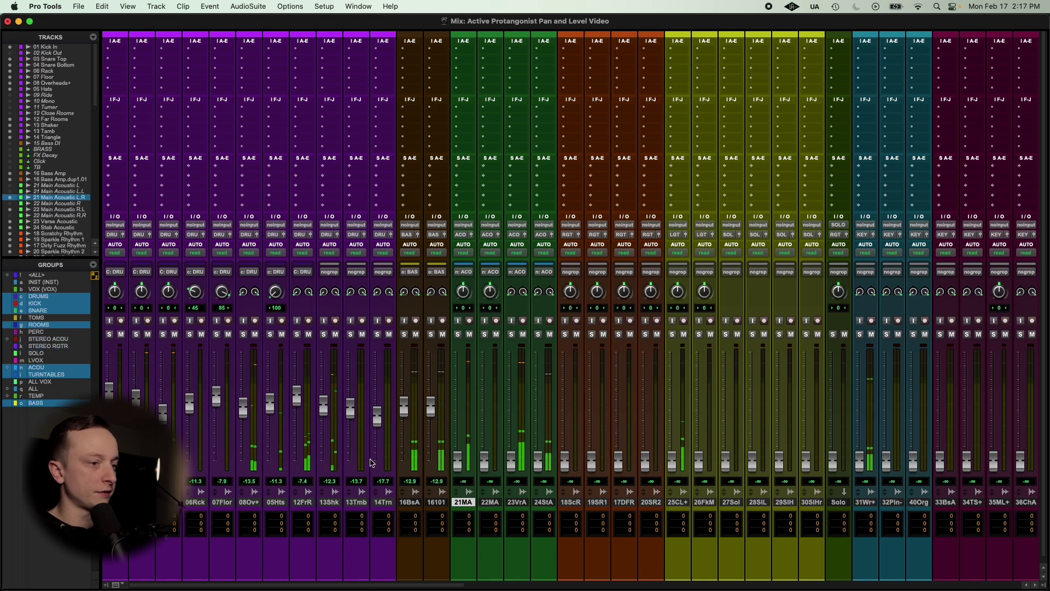
pyautogui.click(57, 367)
pyautogui.moveTo(458, 461); pyautogui.dragTo(462, 415)
pyautogui.moveTo(512, 462); pyautogui.dragTo(520, 418)
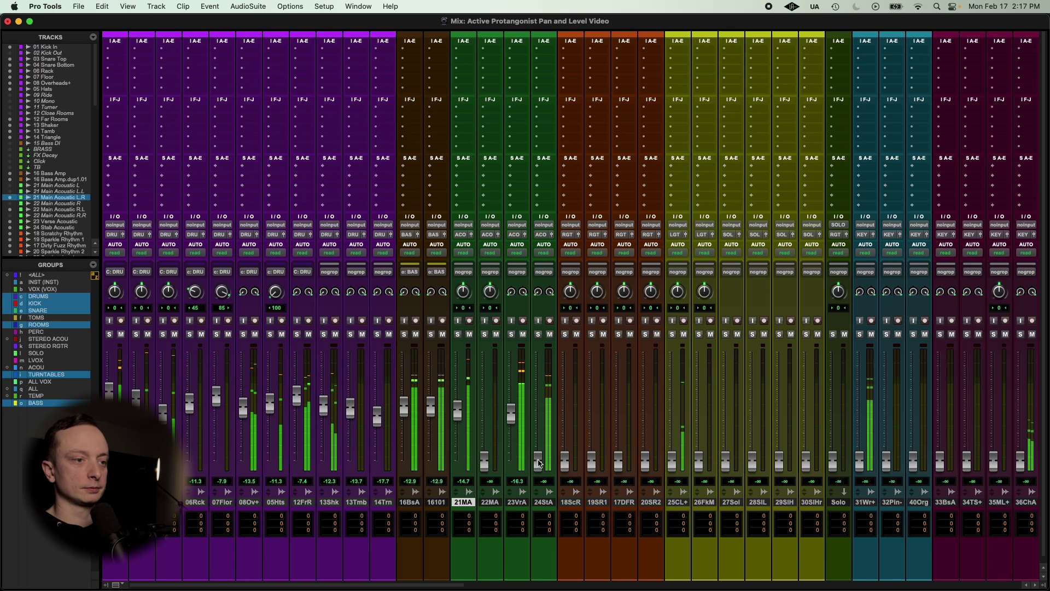
pyautogui.moveTo(539, 461)
pyautogui.mouseDown()
pyautogui.moveTo(544, 389)
pyautogui.moveTo(539, 462)
pyautogui.mouseUp()
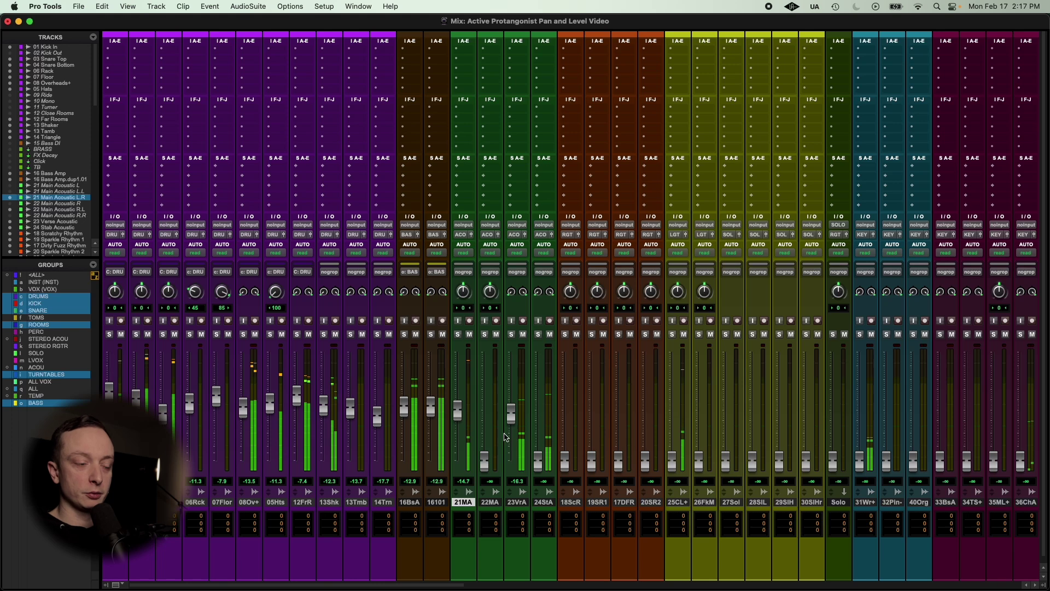
# Raise the Verse Acoustic fader to audition it, solo it briefly and settle its level at about -18.8 dB
pyautogui.click(517, 502)
pyautogui.moveTo(511, 414); pyautogui.dragTo(512, 393)
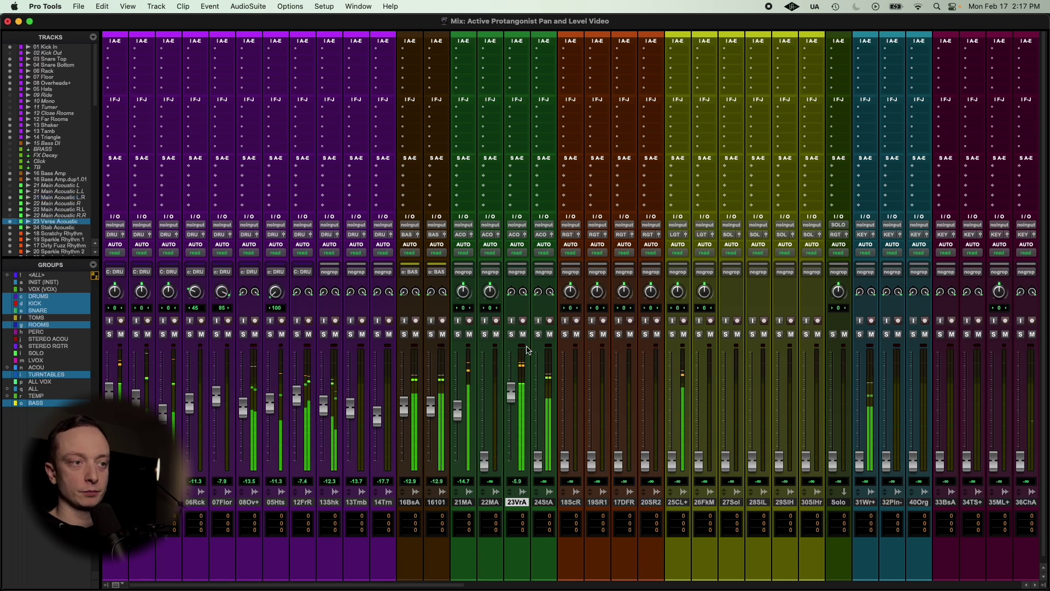
pyautogui.click(512, 334)
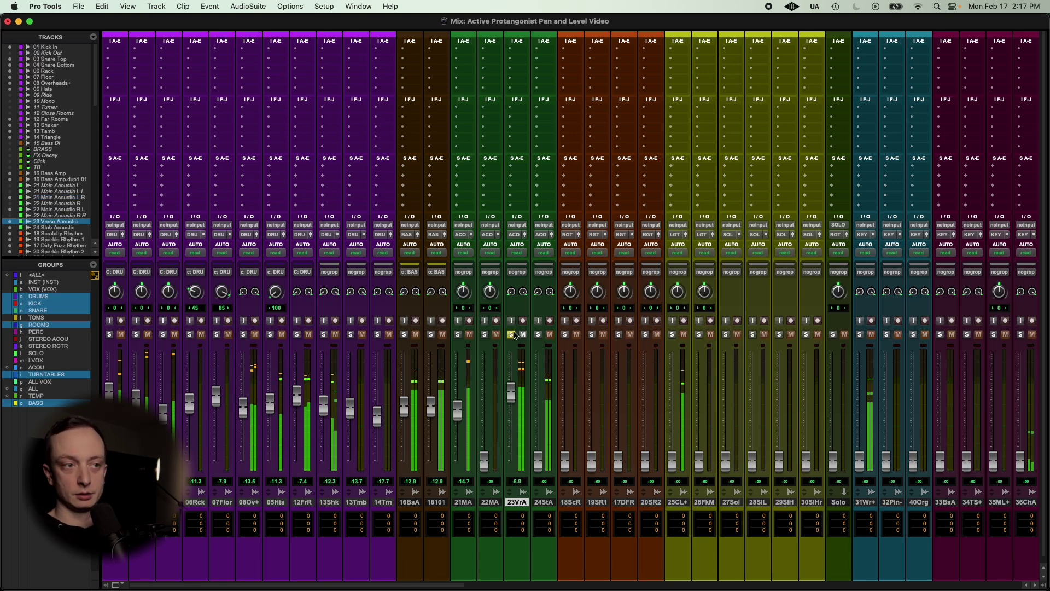
pyautogui.click(512, 334)
pyautogui.moveTo(513, 395); pyautogui.dragTo(512, 421)
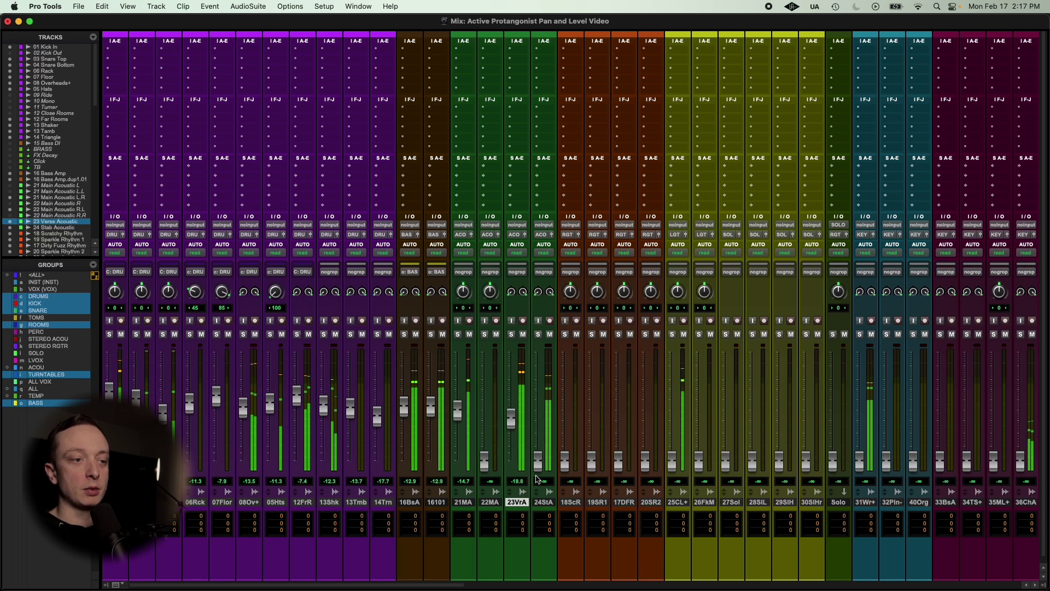
# Audition 24 Stab Acoustic at +0.7 dB, solo it briefly and pull its fader back down to minus infinity
pyautogui.moveTo(538, 462); pyautogui.dragTo(538, 378)
pyautogui.click(539, 335)
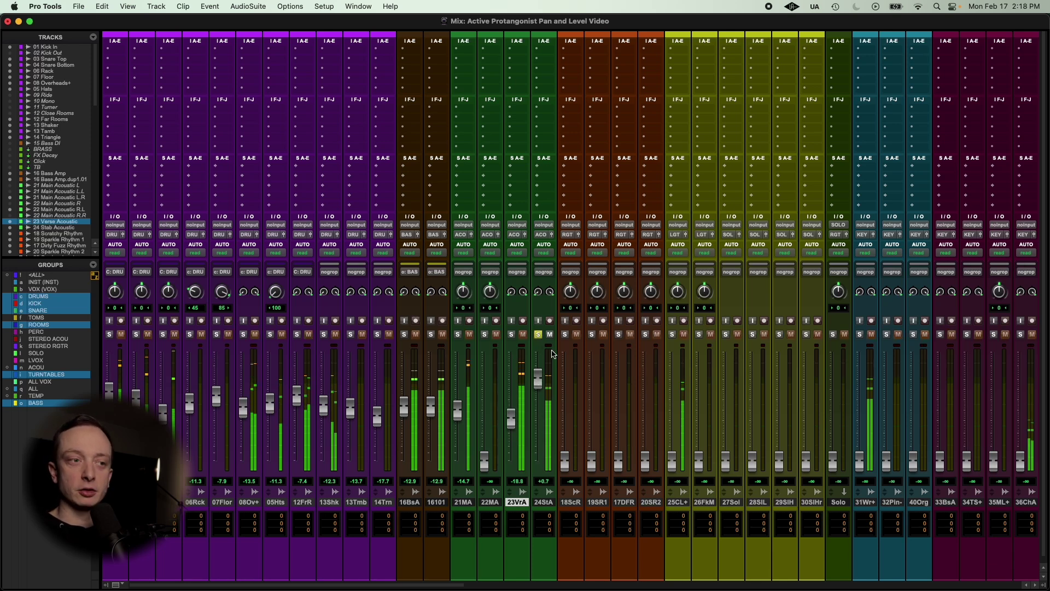
pyautogui.click(539, 334)
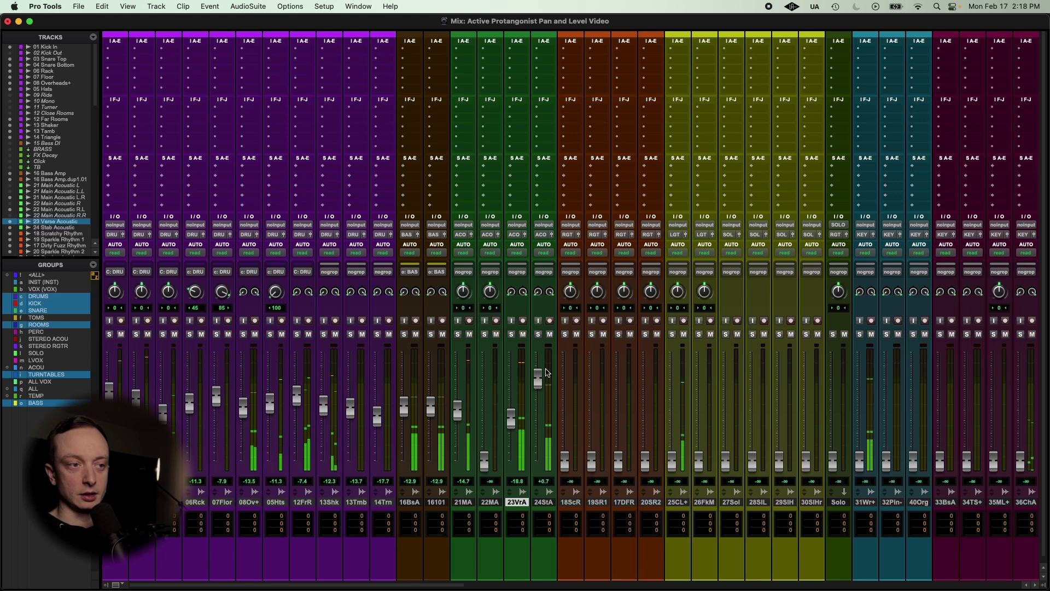
pyautogui.moveTo(539, 378); pyautogui.dragTo(543, 489)
# Lower Verse Acoustic to about -23.5 dB and set Stab Acoustic to -11.0 dB against the playing mix
pyautogui.moveTo(511, 419); pyautogui.dragTo(511, 425)
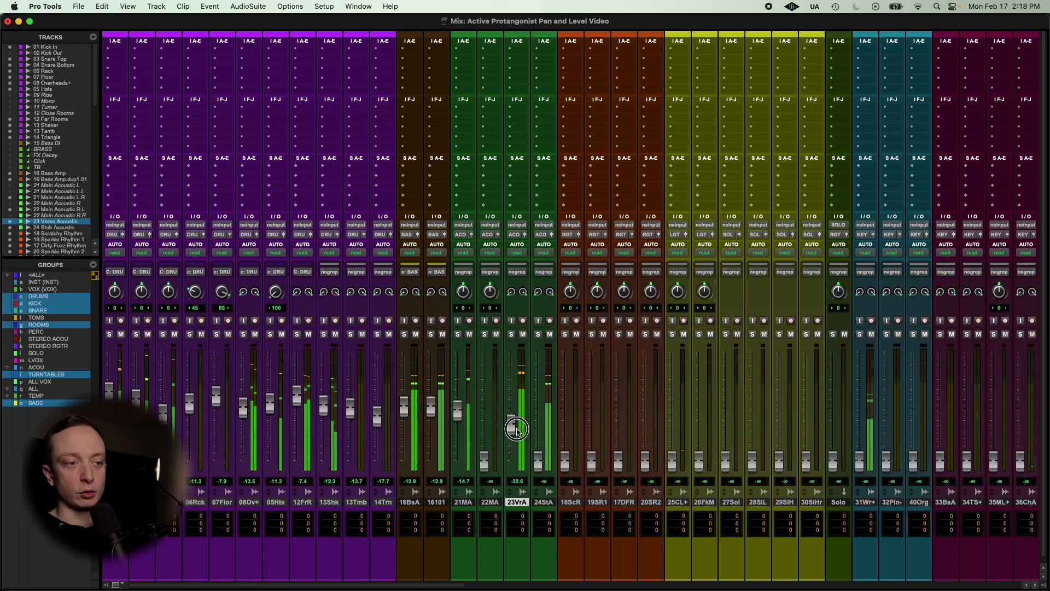
pyautogui.moveTo(539, 466); pyautogui.dragTo(538, 411)
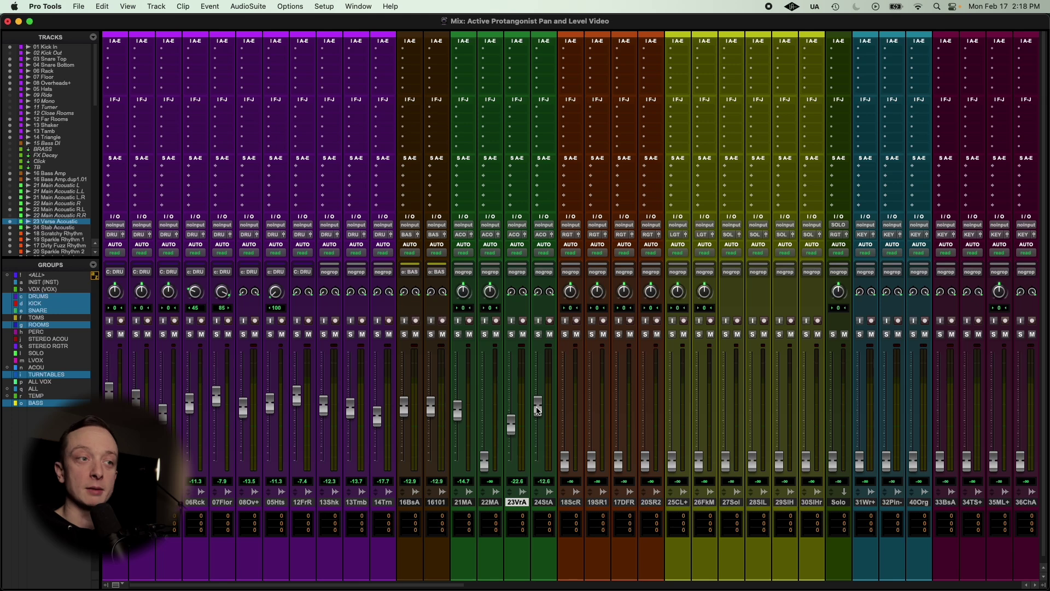
pyautogui.press('space')
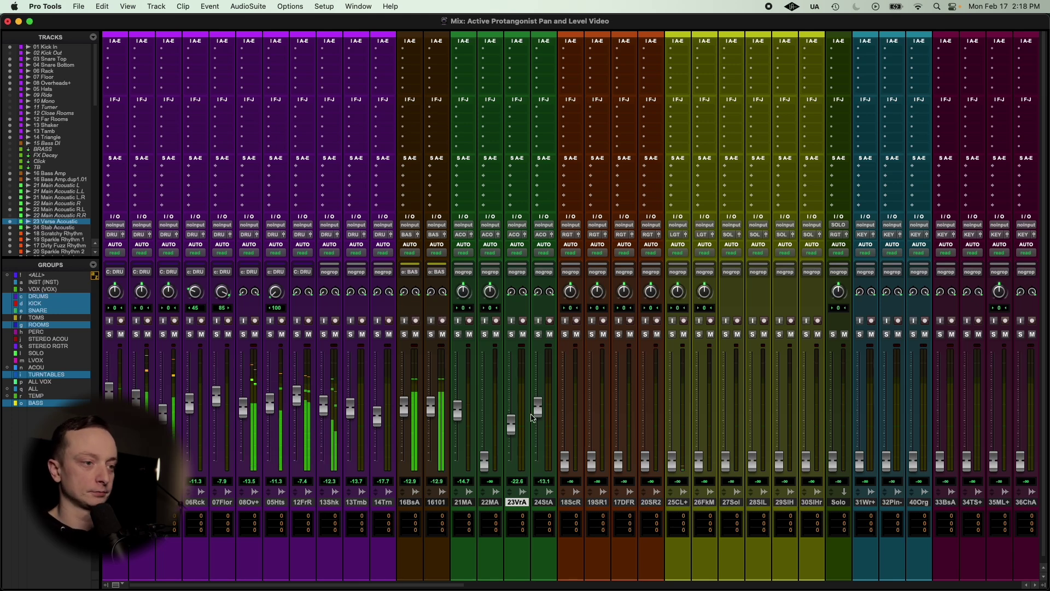
pyautogui.moveTo(532, 415); pyautogui.dragTo(536, 404)
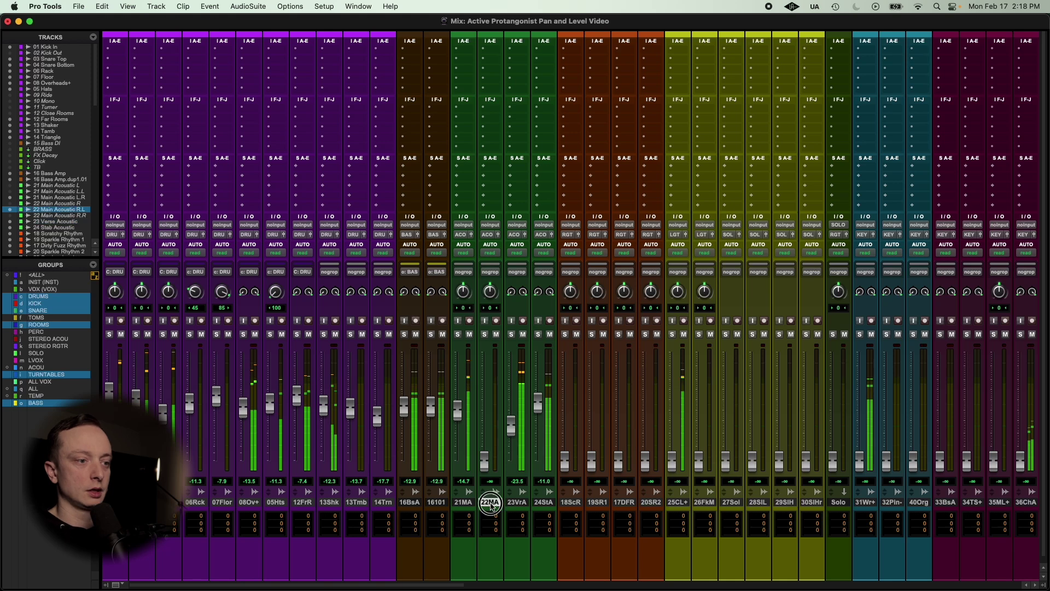
# Restart playback just before the Chorus One marker, where 22 Main Acoustic R.L enters, and return to the Mix window
pyautogui.press('super+equal')
pyautogui.scroll(-4, 432, 492)
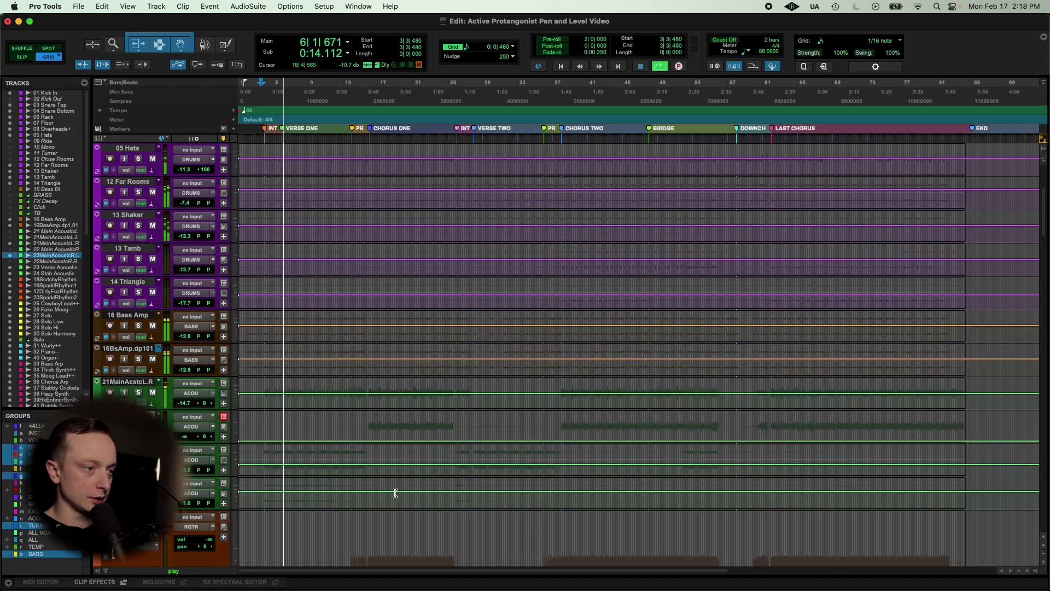
pyautogui.press('space')
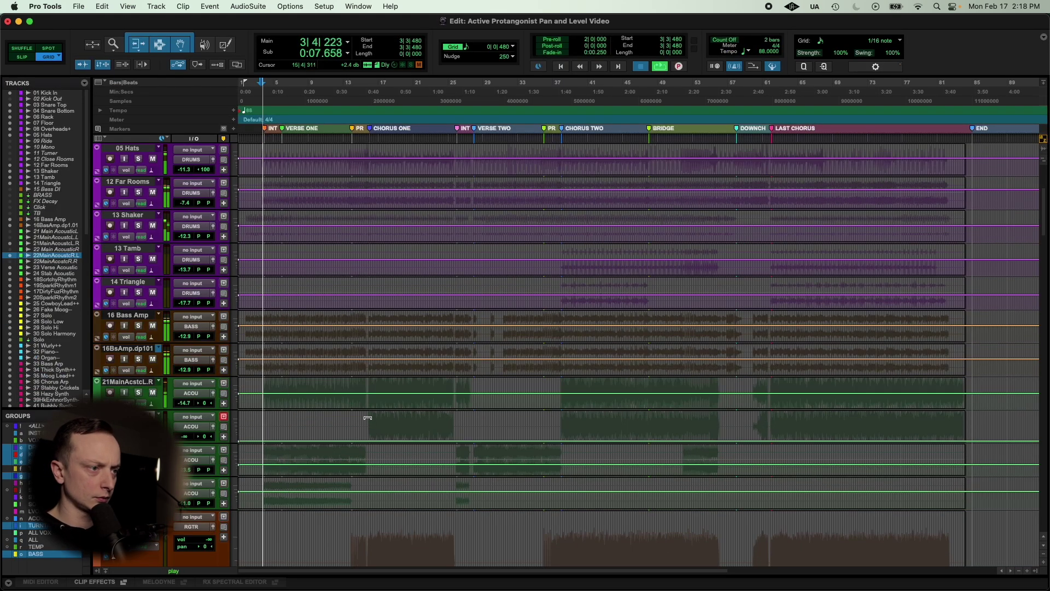
pyautogui.click(361, 422)
pyautogui.press('space')
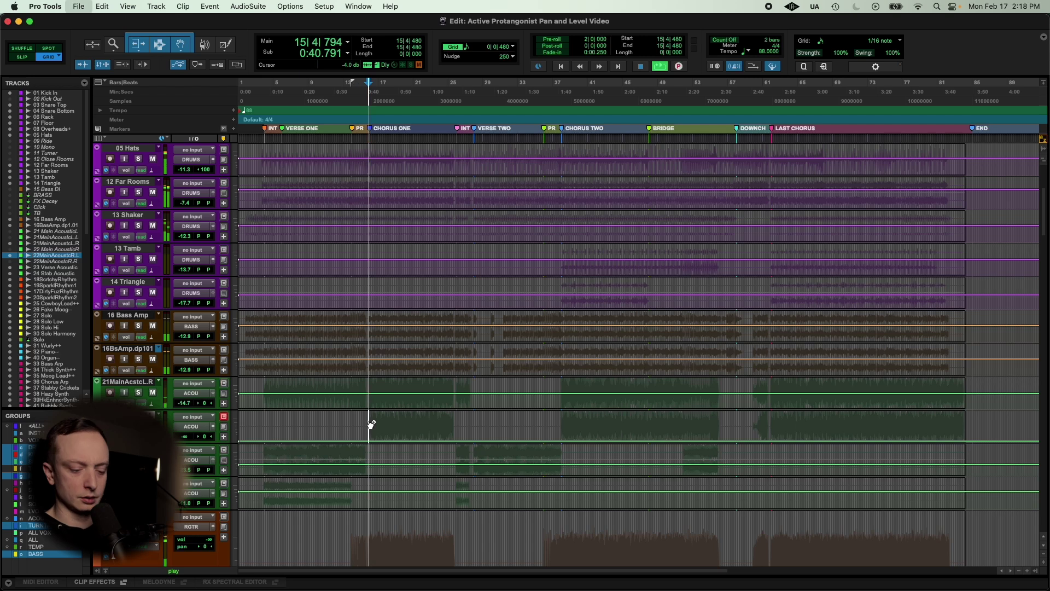
pyautogui.press('super+equal')
# Raise Main Acoustic R.L to about -4 dB, solo it briefly with Main Acoustic L.R, and lower it to -15.3 dB
pyautogui.moveTo(485, 461); pyautogui.dragTo(491, 388)
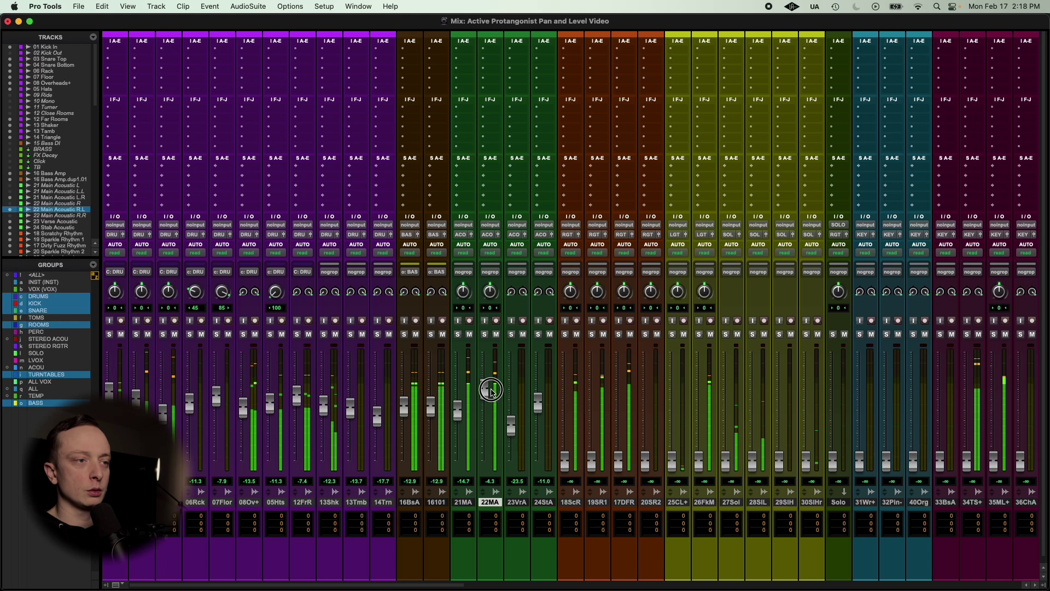
pyautogui.click(457, 335)
pyautogui.click(485, 335)
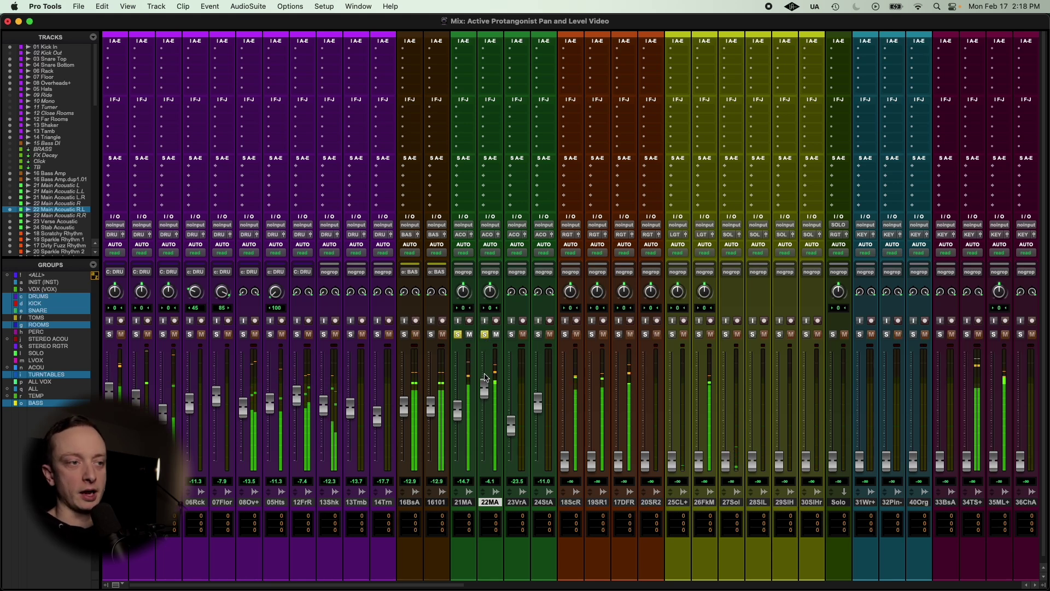
pyautogui.keyDown('alt'); pyautogui.click(485, 334); pyautogui.keyUp('alt')
pyautogui.moveTo(485, 388); pyautogui.dragTo(485, 414)
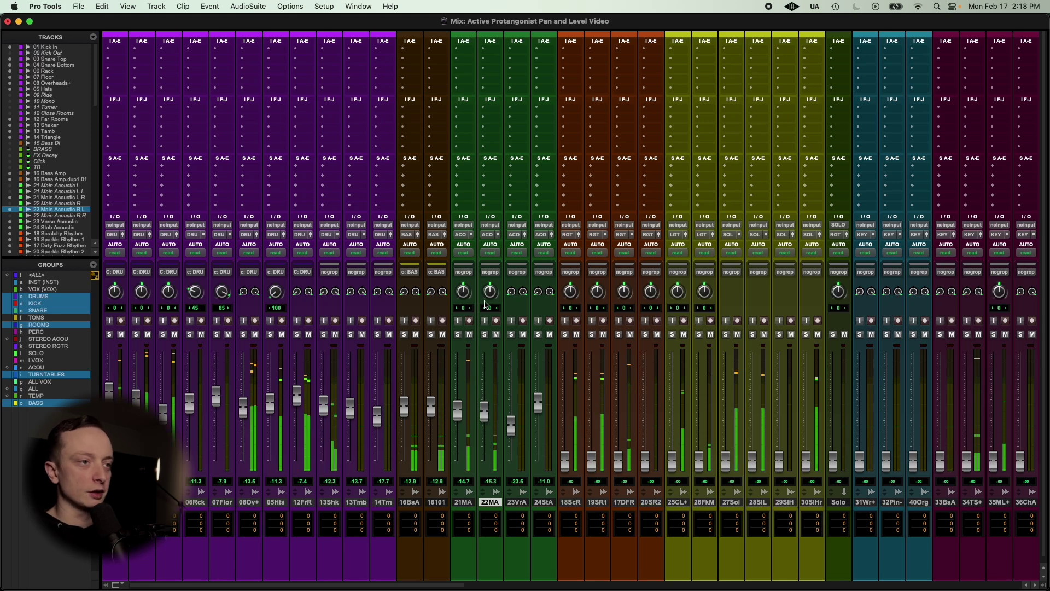
# Pan Main Acoustic R.L to 53 right and settle its level at -12.1 dB
pyautogui.moveTo(489, 297); pyautogui.dragTo(491, 296)
pyautogui.moveTo(490, 289); pyautogui.dragTo(490, 277)
pyautogui.moveTo(486, 411); pyautogui.dragTo(487, 399)
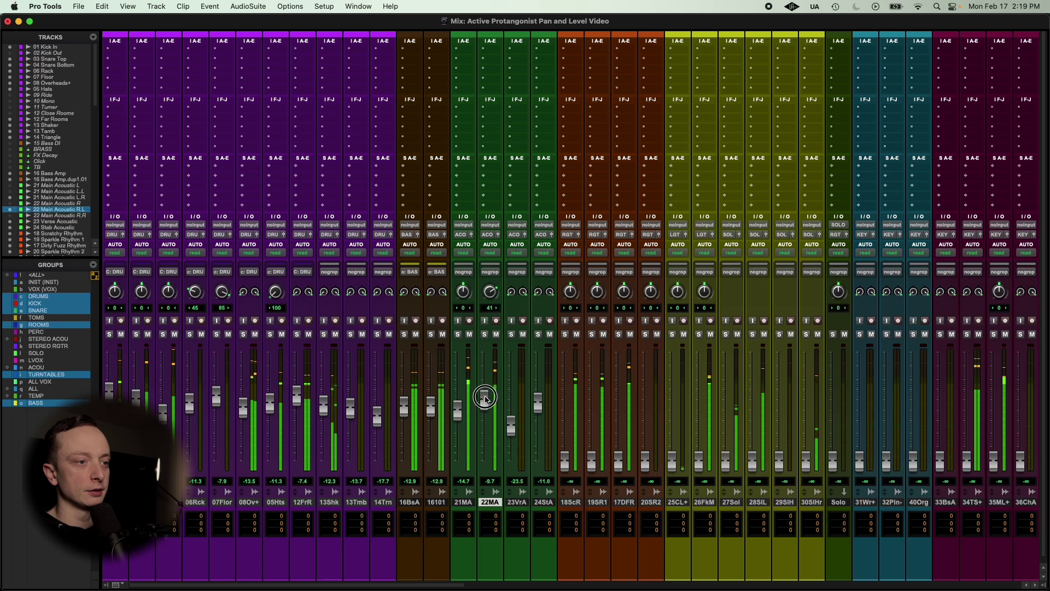
pyautogui.moveTo(492, 295); pyautogui.dragTo(493, 316)
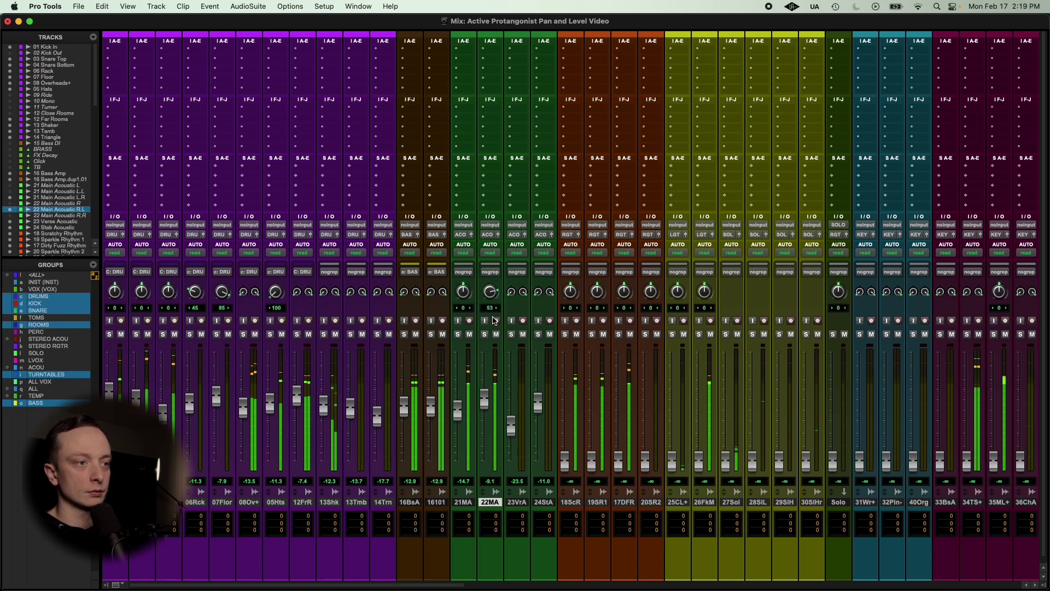
pyautogui.moveTo(488, 391); pyautogui.dragTo(484, 404)
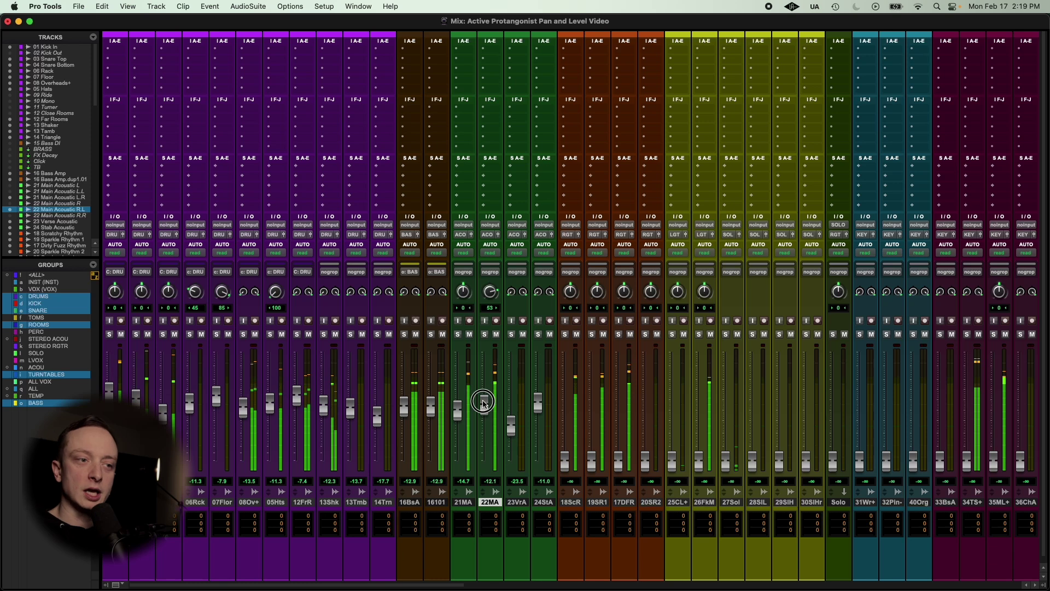
# Select the 18 Scratchy Rhythm track, restart playback just before the pre-chorus ahead of Chorus One, and return to the Mix window
pyautogui.click(566, 502)
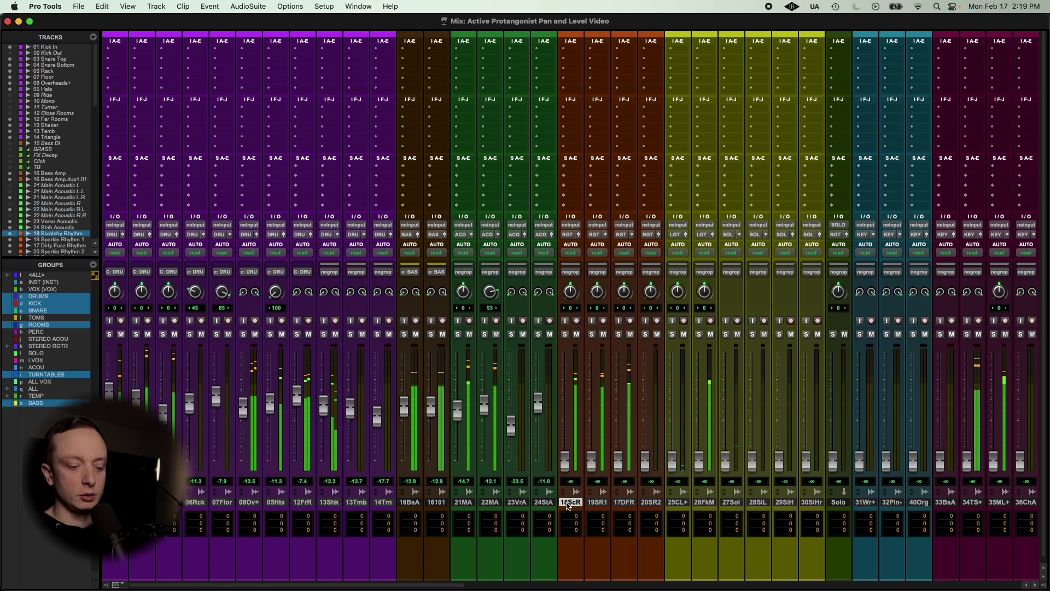
pyautogui.press('super+equal')
pyautogui.scroll(-5, 462, 413)
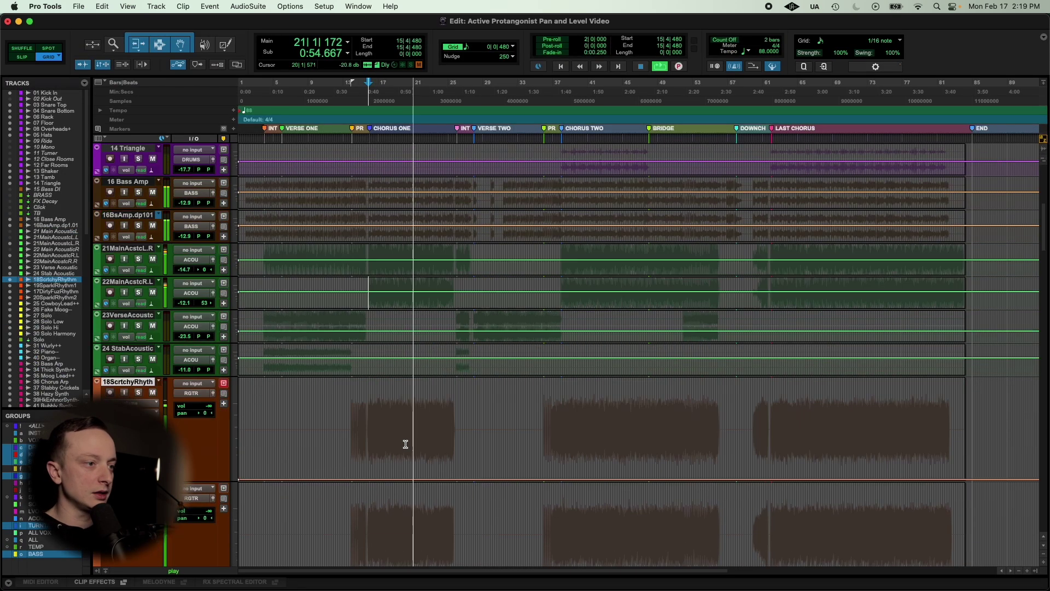
pyautogui.press('space')
pyautogui.click(351, 348)
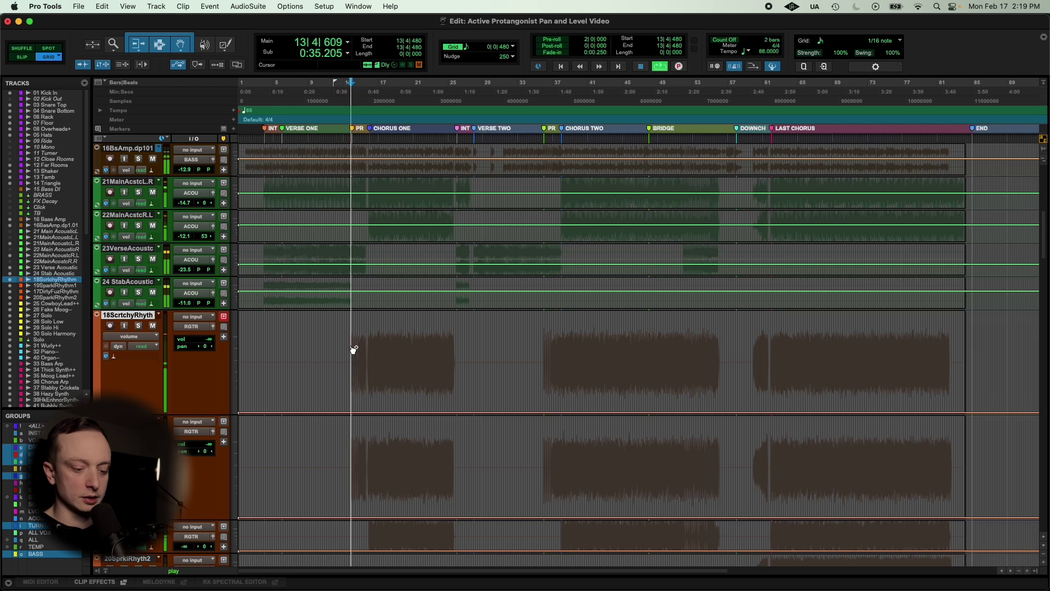
pyautogui.press('super+equal')
# Raise the Scratchy Rhythm and Sparkle Rhythm 1 faders, auditioning each and bringing both to about -8.6 dB
pyautogui.moveTo(565, 461); pyautogui.dragTo(575, 390)
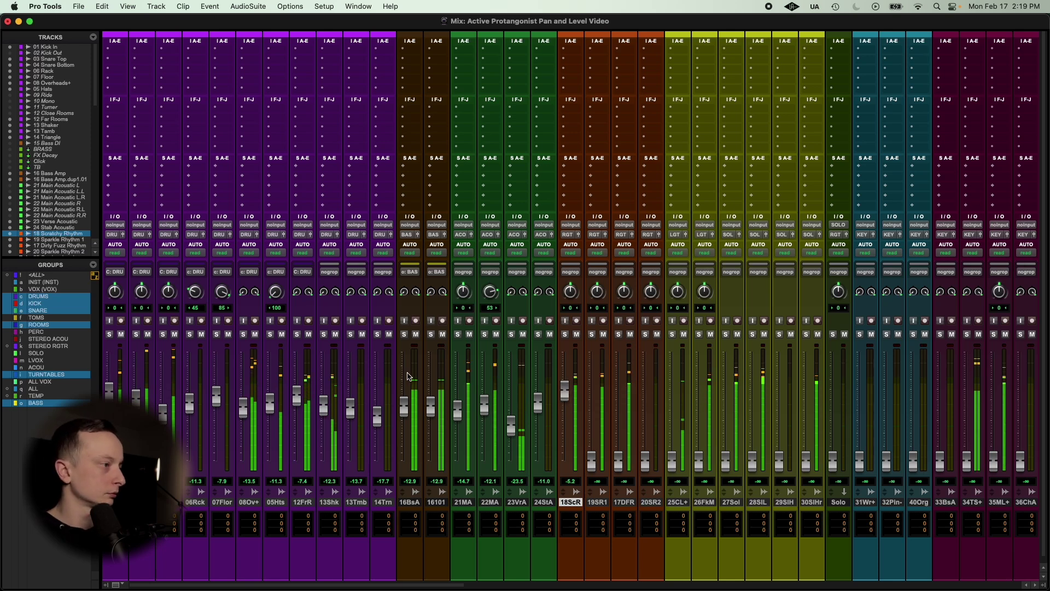
pyautogui.moveTo(566, 392); pyautogui.dragTo(592, 396)
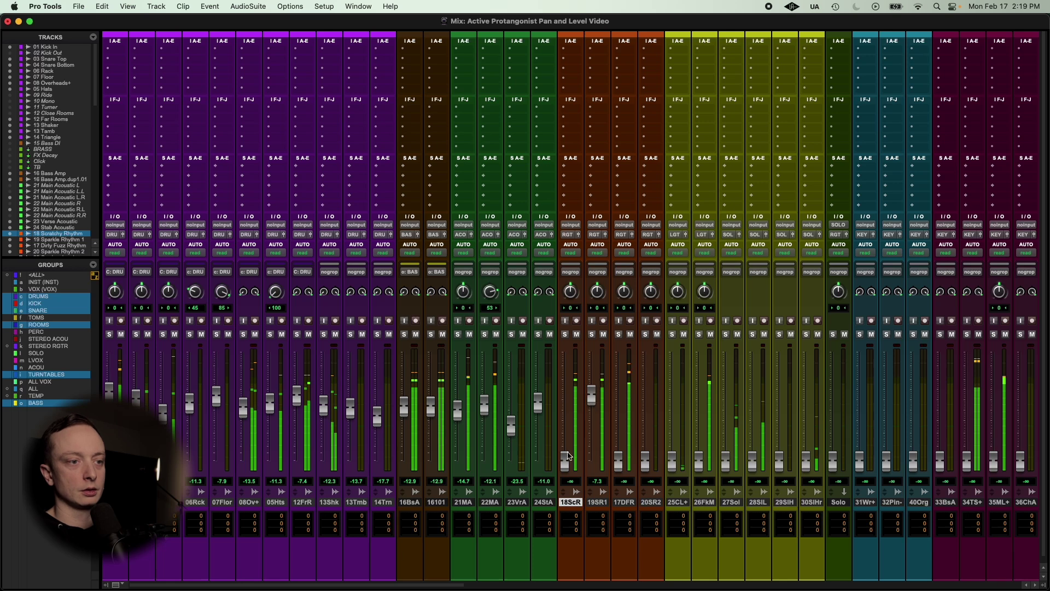
pyautogui.moveTo(569, 456); pyautogui.dragTo(575, 398)
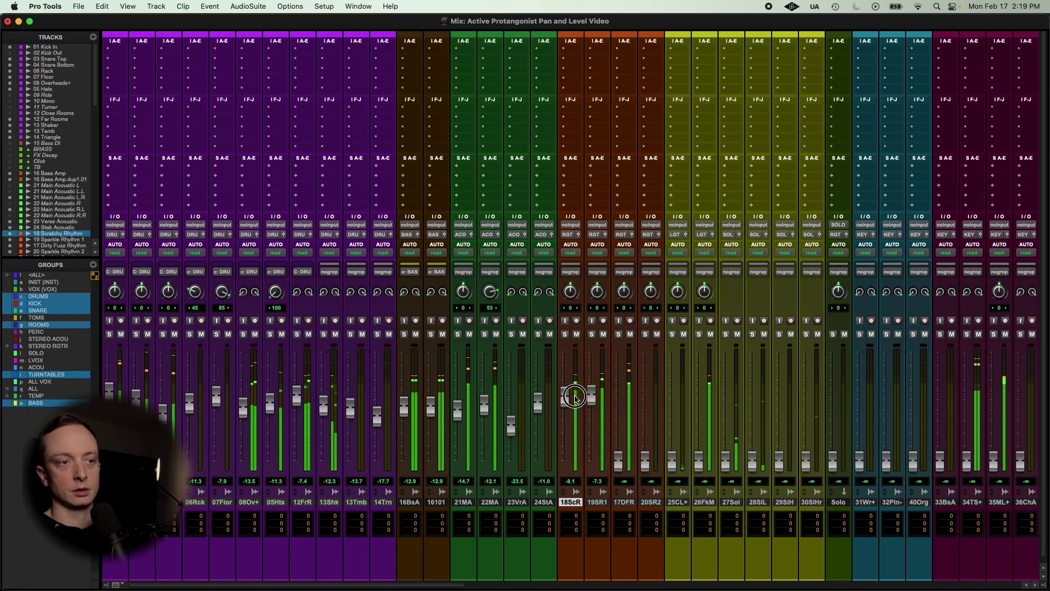
# Restart playback at the start of Chorus One, where the 17 Dirty Fuzz Rhythm part enters, and return to the Mix window
pyautogui.press('super+equal')
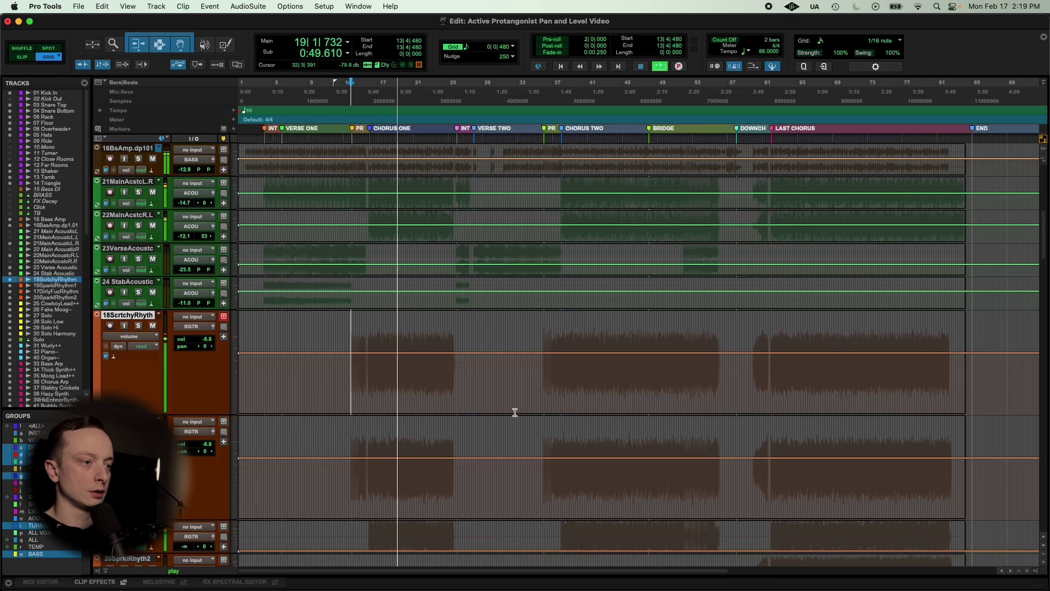
pyautogui.press('space')
pyautogui.click(369, 439)
pyautogui.press('space')
pyautogui.press('super+equal')
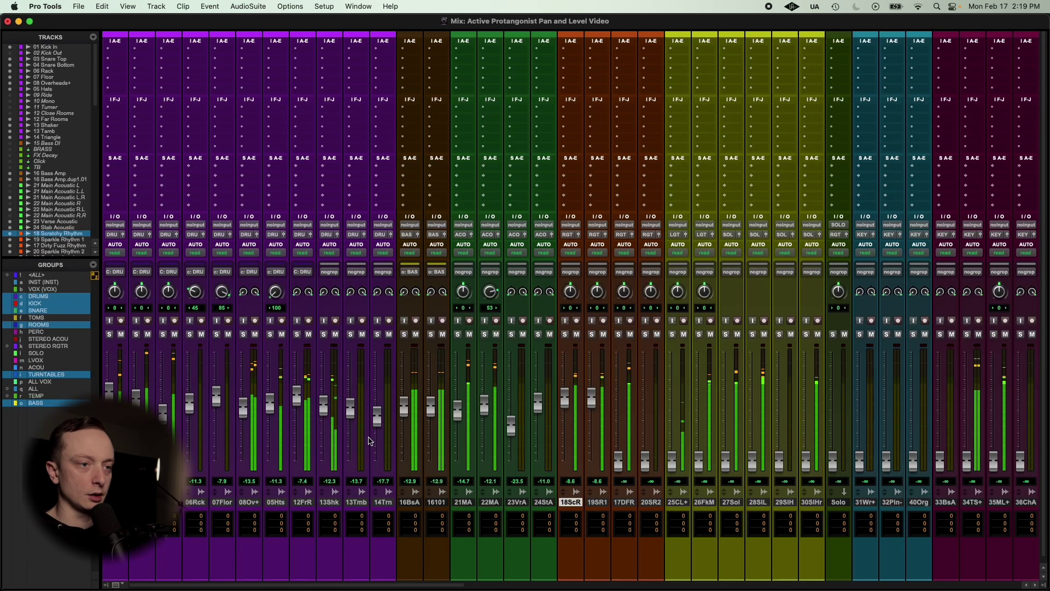
# Raise 17 Dirty Fuzz Rhythm to -12.1 dB and solo it to hear its tone
pyautogui.moveTo(620, 466); pyautogui.dragTo(624, 410)
pyautogui.press('space')
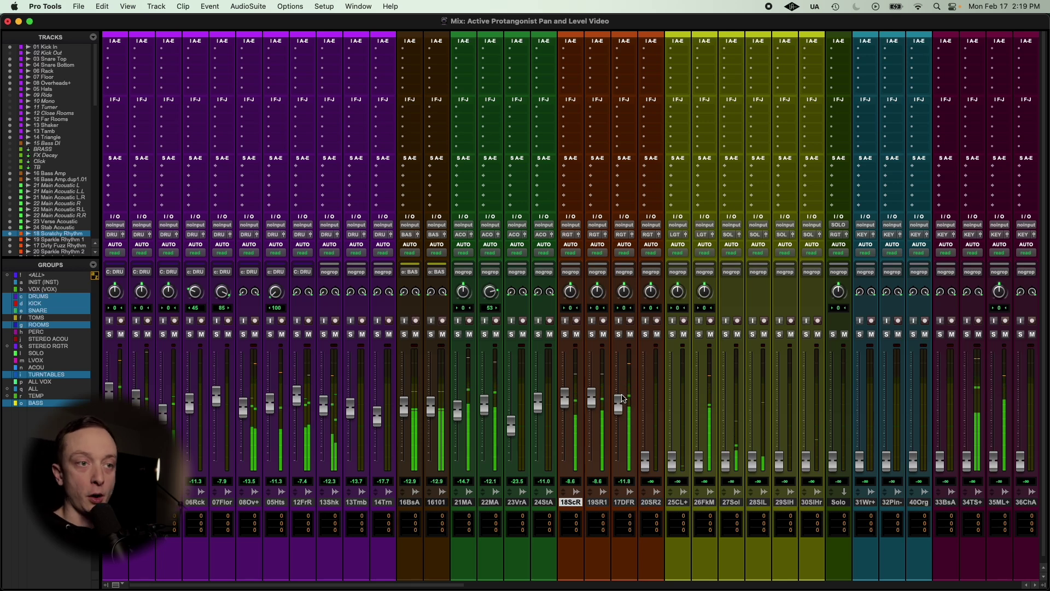
pyautogui.click(619, 334)
pyautogui.press('space')
pyautogui.moveTo(619, 409)
pyautogui.mouseDown()
pyautogui.moveTo(619, 384)
pyautogui.moveTo(620, 406)
pyautogui.mouseUp()
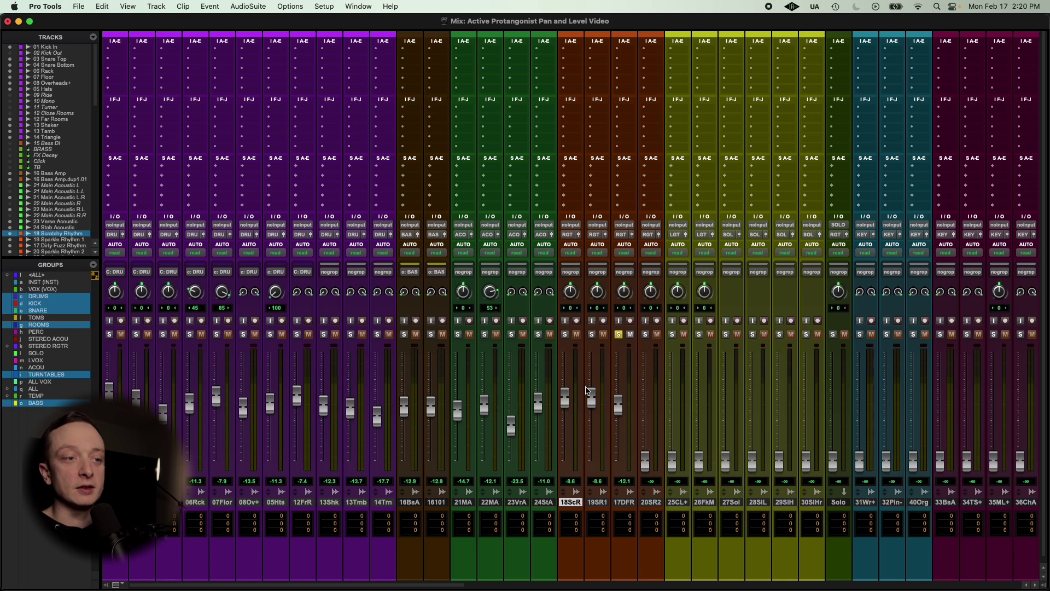
# Pull Scratchy Rhythm and Sparkle Rhythm 1 down to minus infinity and lower Dirty Fuzz Rhythm to -13.1 dB
pyautogui.moveTo(587, 391); pyautogui.dragTo(583, 517)
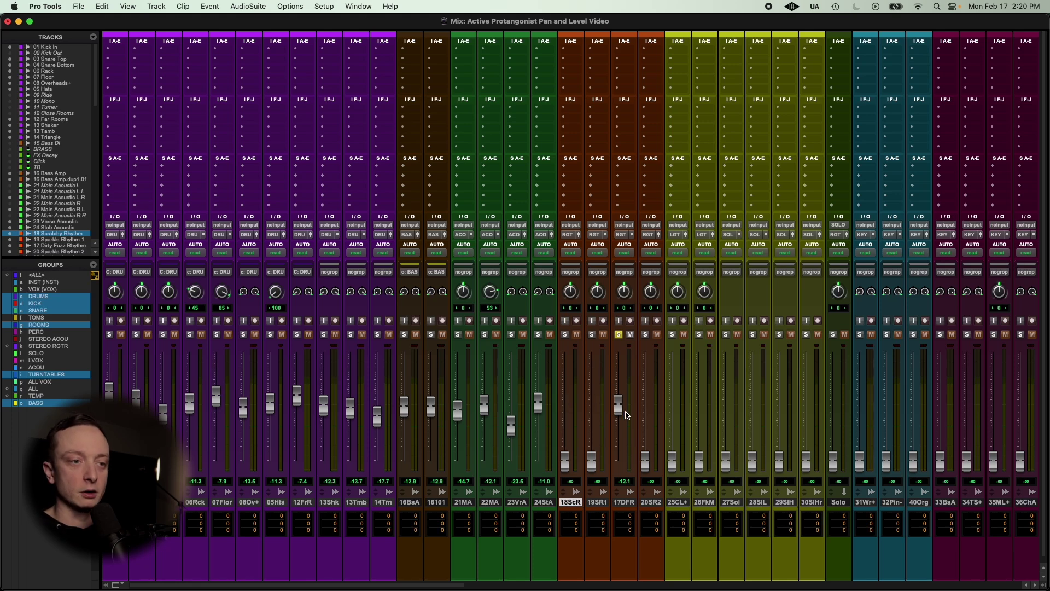
pyautogui.moveTo(620, 407)
pyautogui.mouseDown()
pyautogui.moveTo(618, 456)
pyautogui.moveTo(621, 408)
pyautogui.mouseUp()
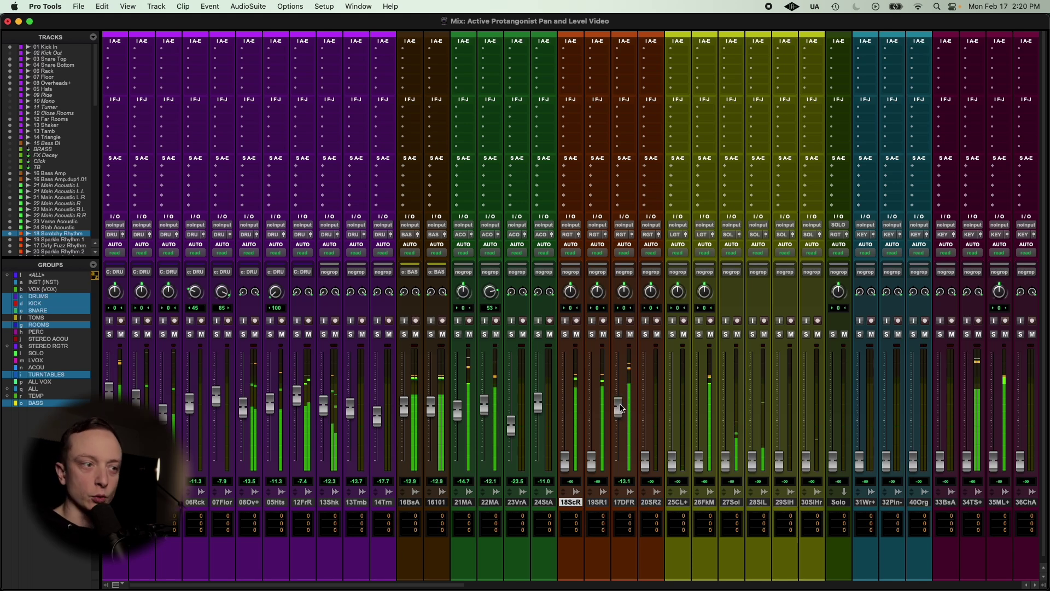
# Solo Dirty Fuzz Rhythm together with the Bass Amp tracks, clear all solos and set Dirty Fuzz Rhythm to -12.9 dB
pyautogui.click(619, 334)
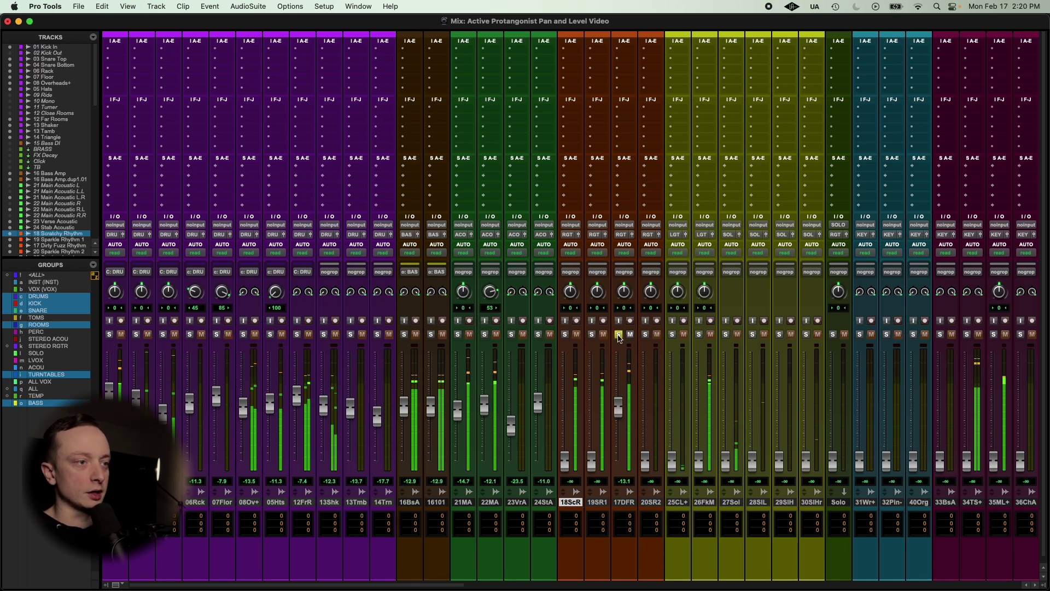
pyautogui.click(431, 334)
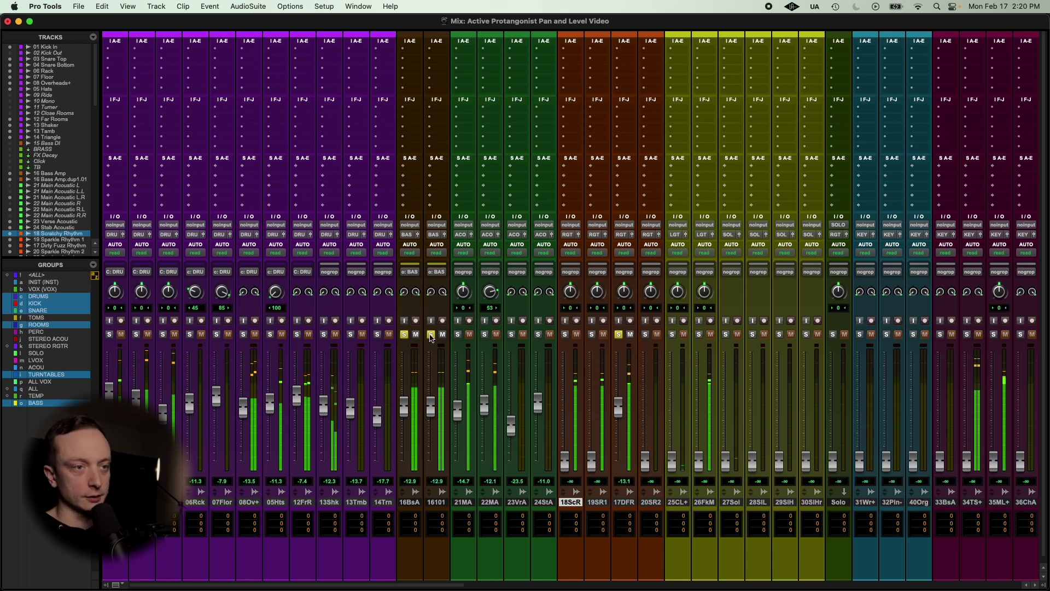
pyautogui.keyDown('alt'); pyautogui.click(431, 336); pyautogui.keyUp('alt')
pyautogui.moveTo(619, 404); pyautogui.dragTo(618, 402)
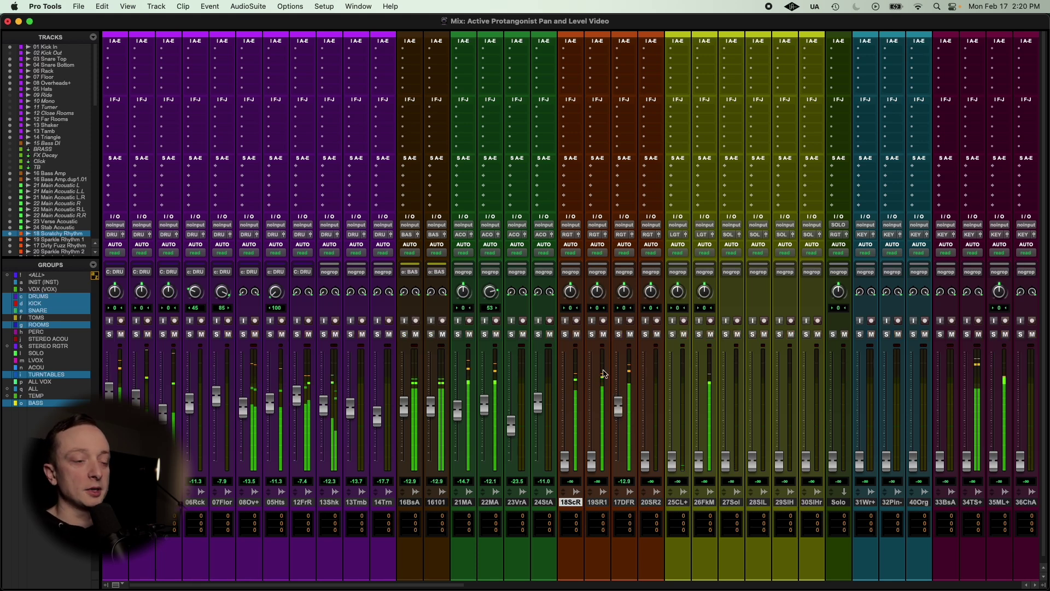
# Group 18 Scratchy Rhythm and 19 Sparkle Rhythm 1 as a Mix/Edit group named ELEC GUITAR
pyautogui.keyDown('shift'); pyautogui.click(598, 502); pyautogui.keyUp('shift')
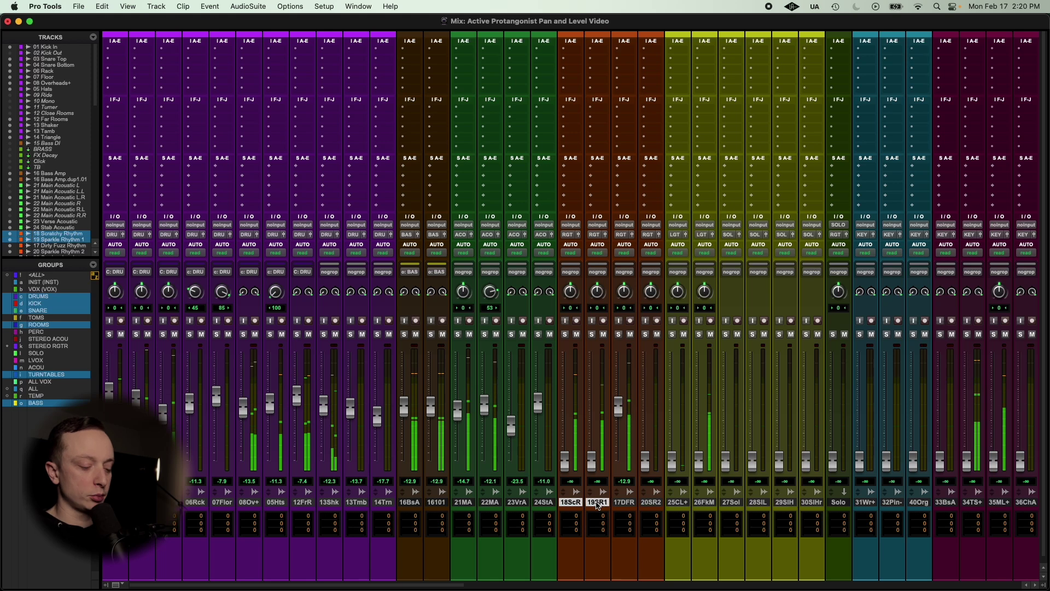
pyautogui.press('super+g')
pyautogui.write('E')
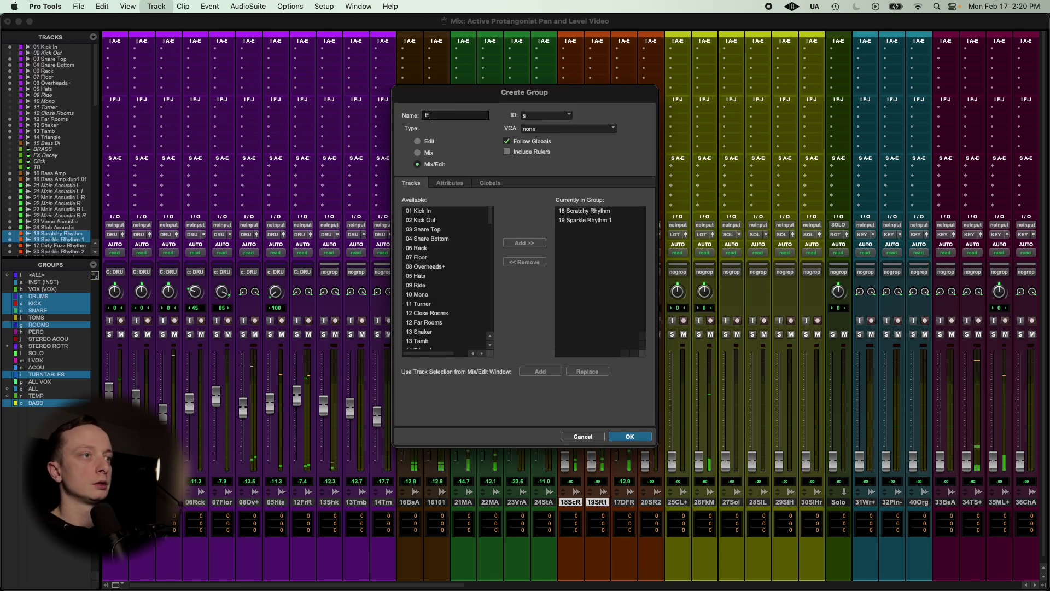
pyautogui.write('LEC GUITAR')
pyautogui.press('Return')
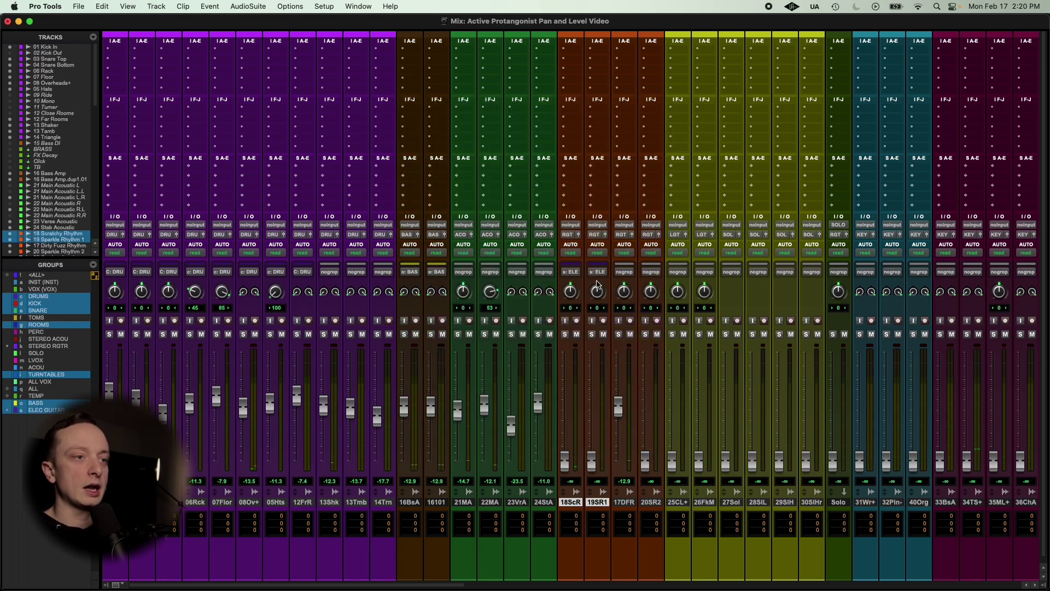
# Pan Scratchy Rhythm to 100 left and Sparkle Rhythm 1 to 100 right, and show the Edit window
pyautogui.moveTo(598, 285); pyautogui.dragTo(597, 295)
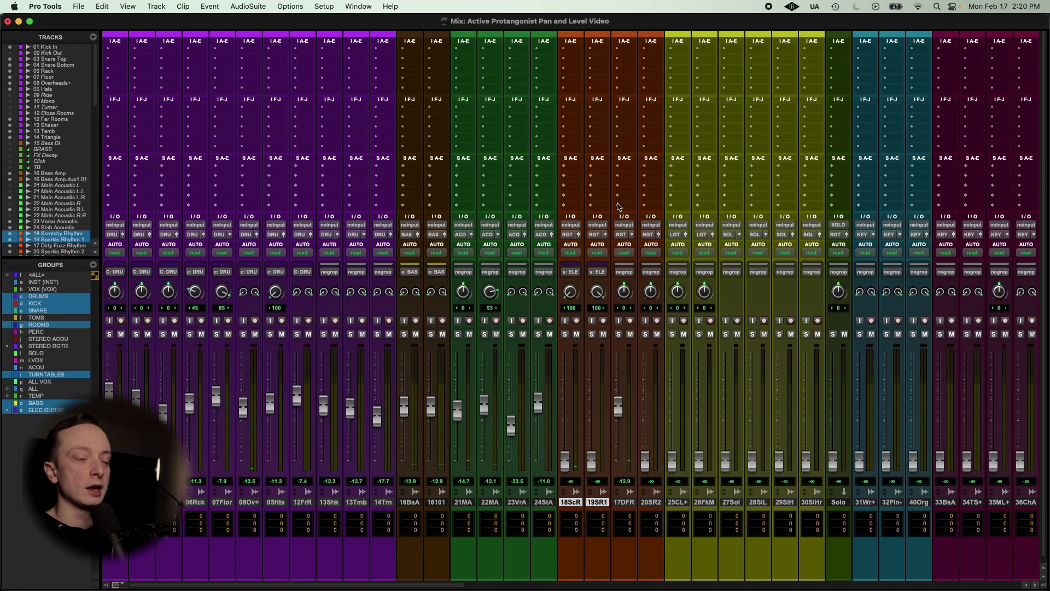
pyautogui.press('super+equal')
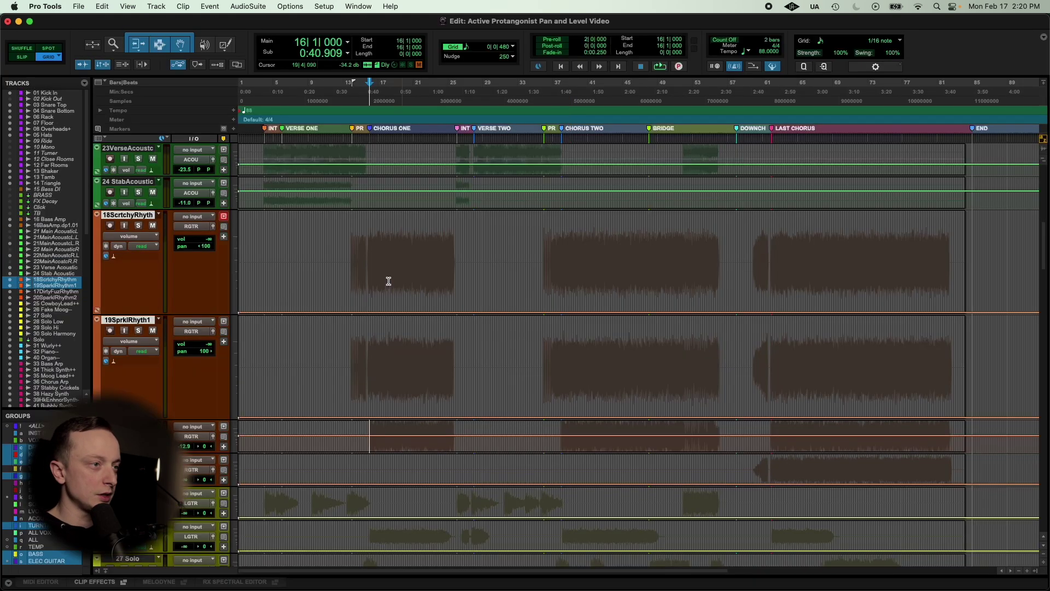
# Cue playback at 15|4|480 before Chorus One, raise the grouped Scratchy Rhythm and Sparkle Rhythm 1 to -7.8 dB, and solo them
pyautogui.click(355, 250)
pyautogui.press('super+bracketright')
pyautogui.press('super+bracketright')
pyautogui.press('super+bracketright')
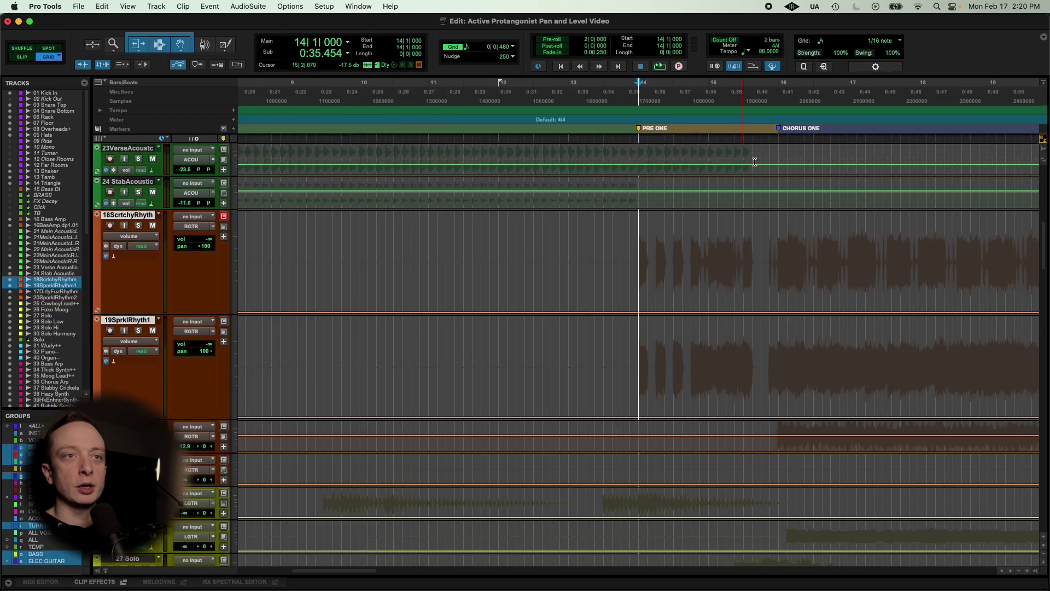
pyautogui.click(770, 250)
pyautogui.press('super+bracketleft')
pyautogui.press('super+bracketleft')
pyautogui.press('super+bracketleft')
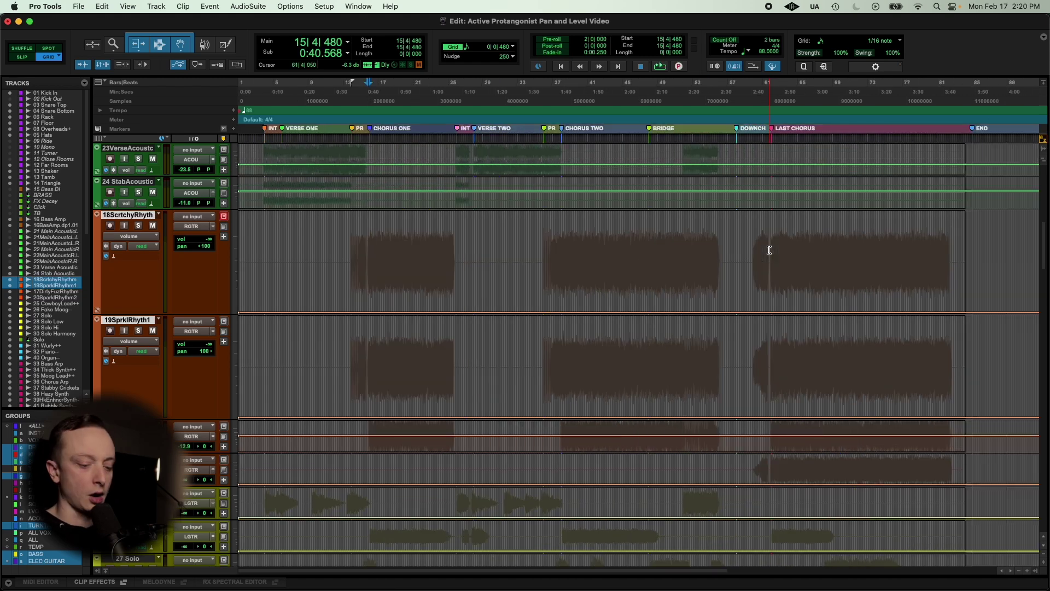
pyautogui.press('super+equal')
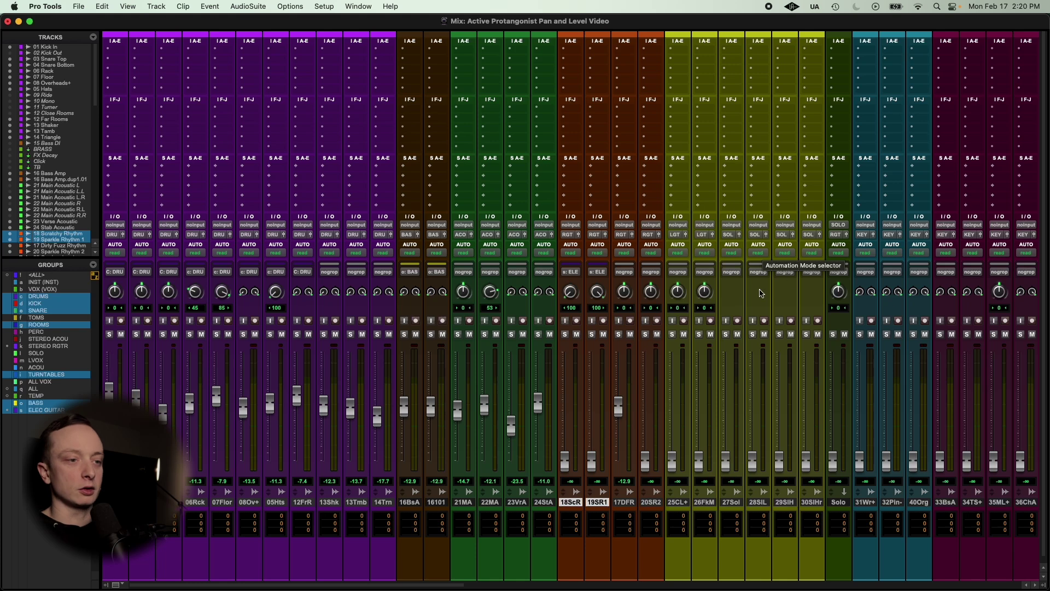
pyautogui.moveTo(591, 463); pyautogui.dragTo(592, 398)
pyautogui.click(593, 335)
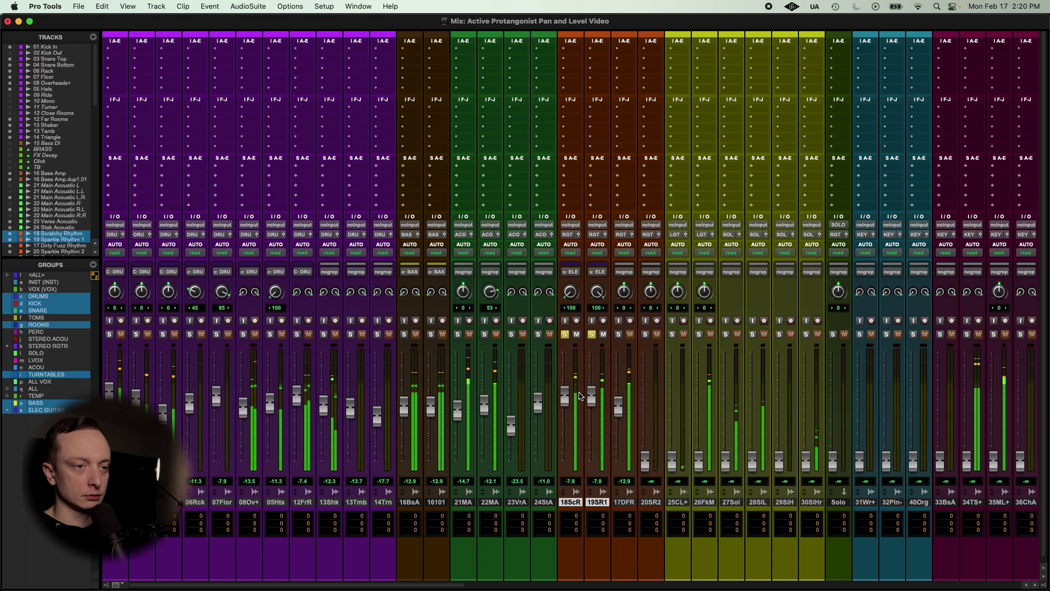
# Clear the solo, then lower Scratchy Rhythm and Sparkle Rhythm 1 to -13.1 dB and Dirty Fuzz Rhythm to -15.8 dB during playback
pyautogui.click(592, 336)
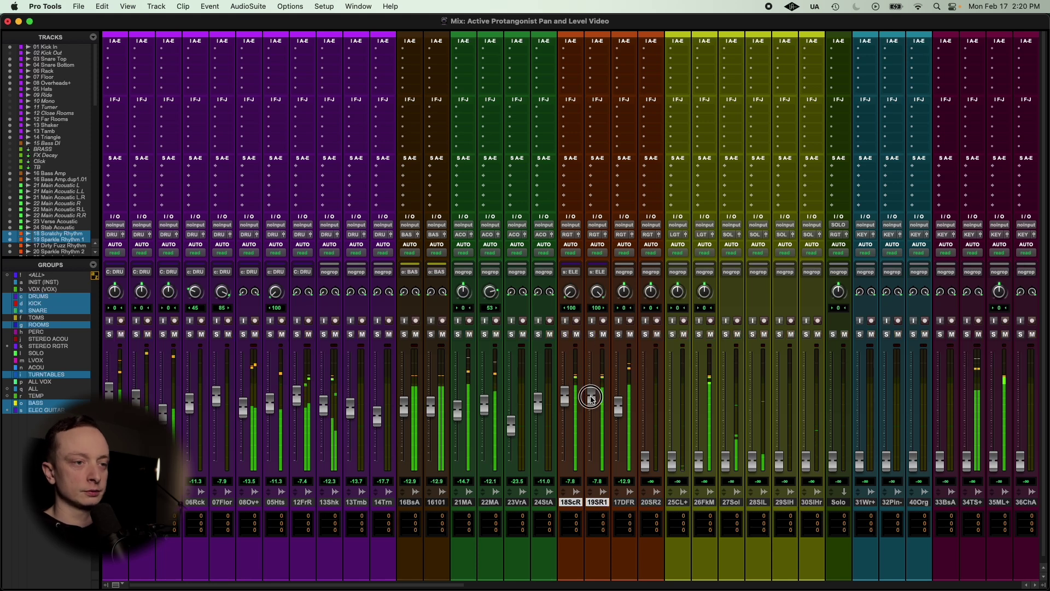
pyautogui.moveTo(591, 397); pyautogui.dragTo(591, 396)
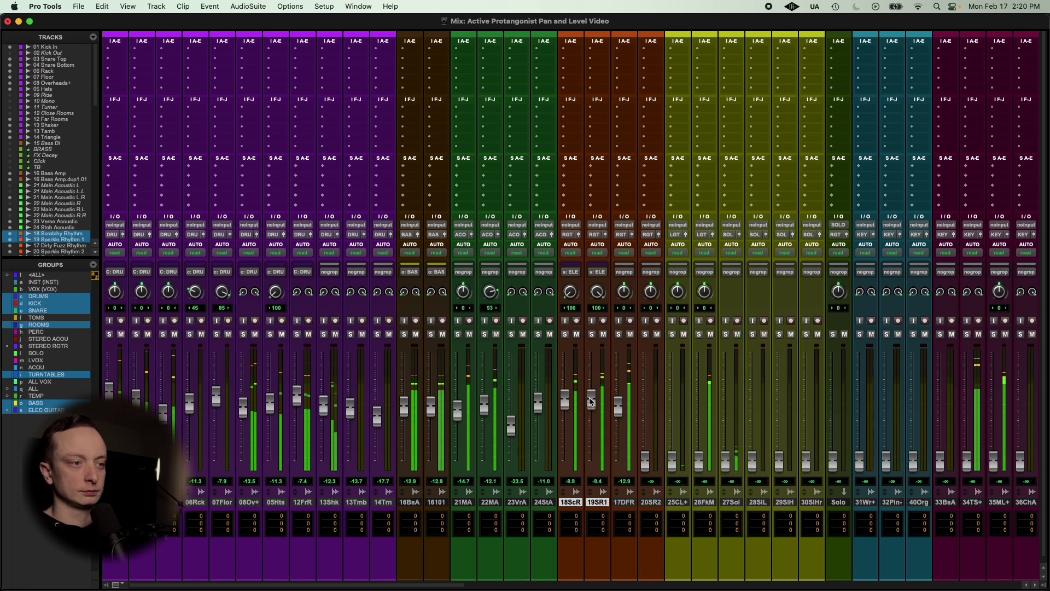
pyautogui.press('super+equal')
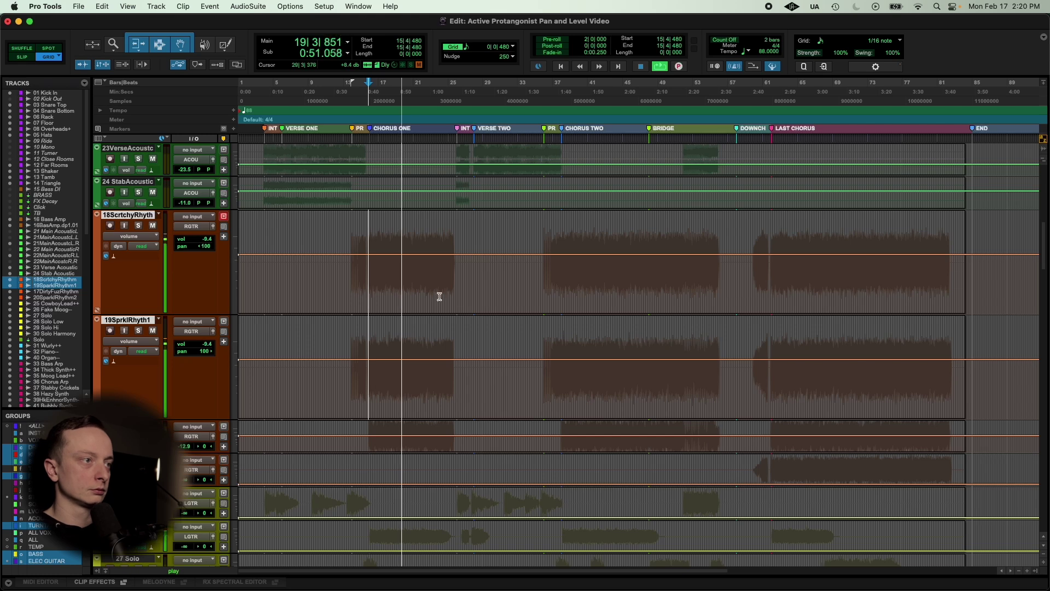
pyautogui.press('super+equal')
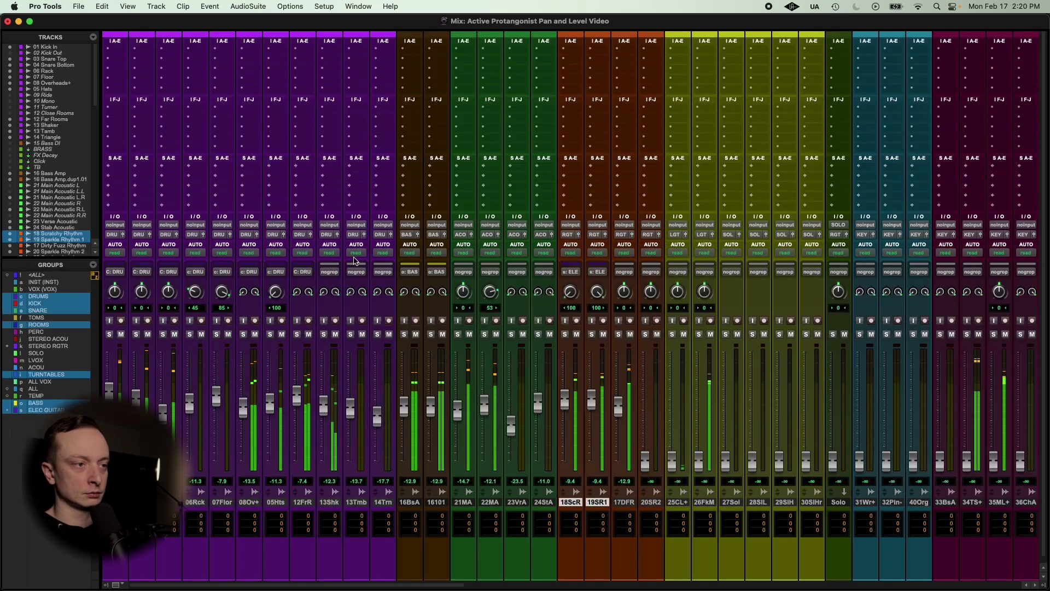
pyautogui.moveTo(565, 402); pyautogui.dragTo(594, 409)
pyautogui.press('super+equal')
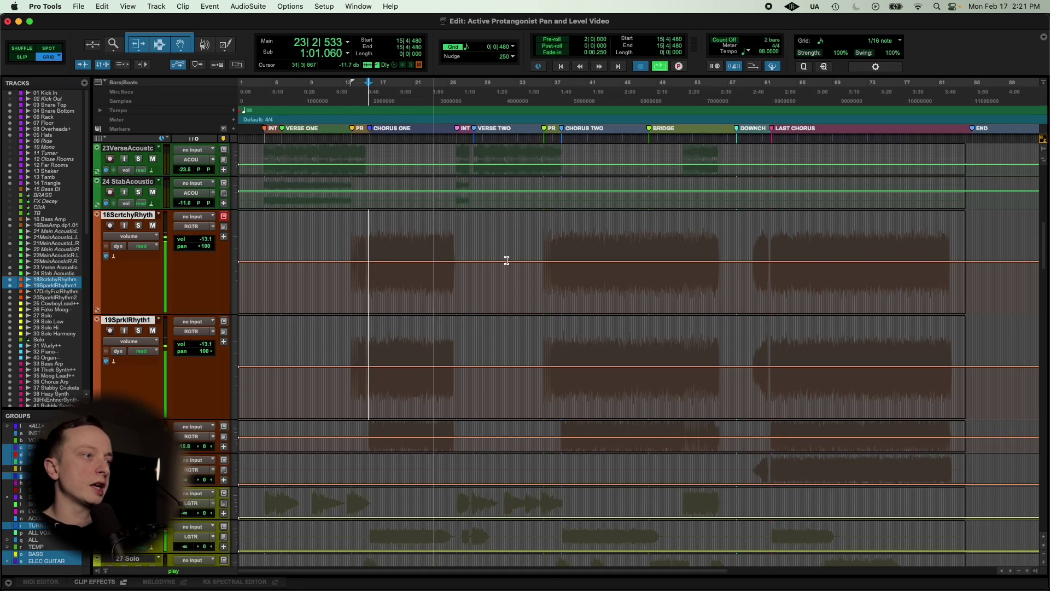
# Play the transition into Chorus One from 13|4|480 and again from bar 11 to check how the rhythm guitars enter
pyautogui.press('space')
pyautogui.click(350, 247)
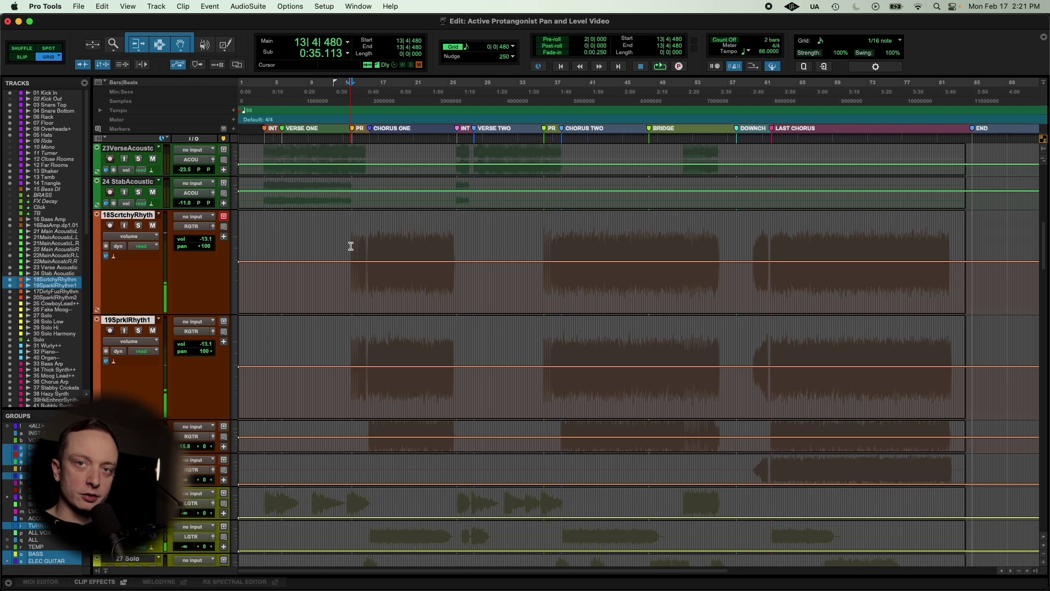
pyautogui.press('space')
pyautogui.press('super+bracketright')
pyautogui.press('super+bracketright')
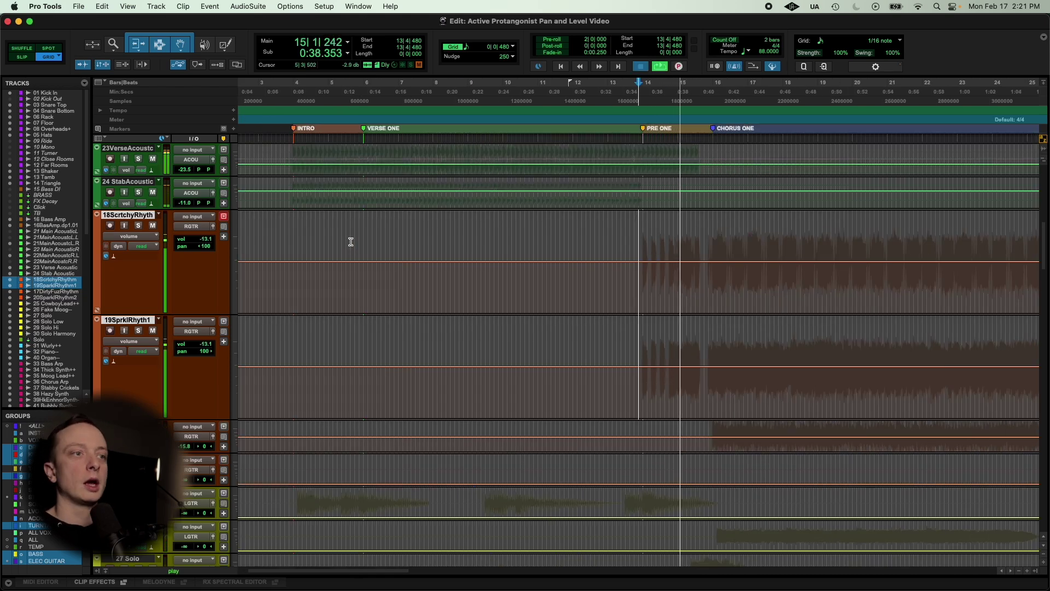
pyautogui.press('space')
pyautogui.click(539, 264)
pyautogui.press('space')
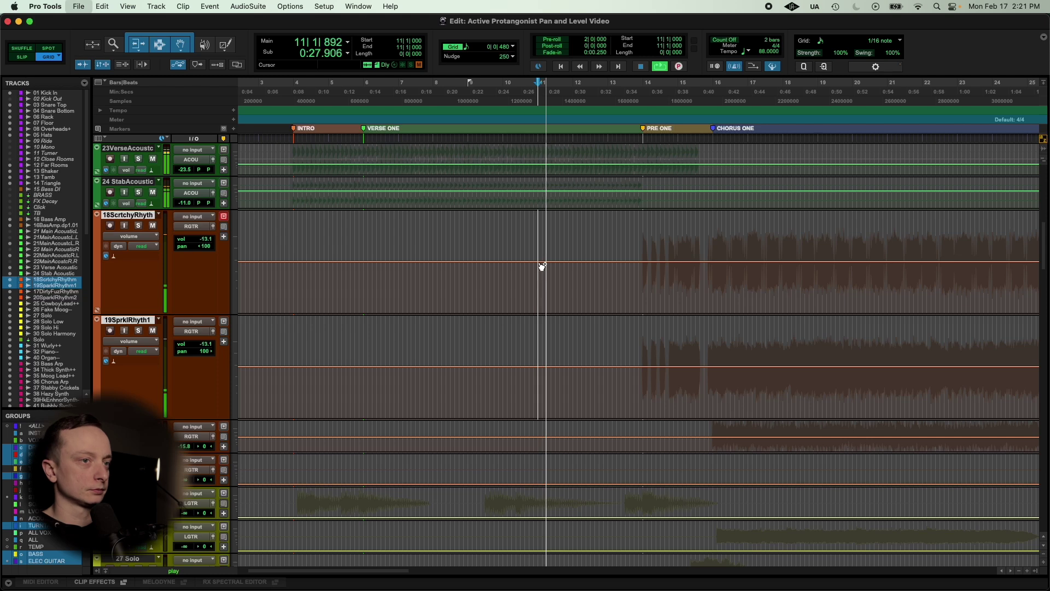
pyautogui.hscroll(5, 536, 271)
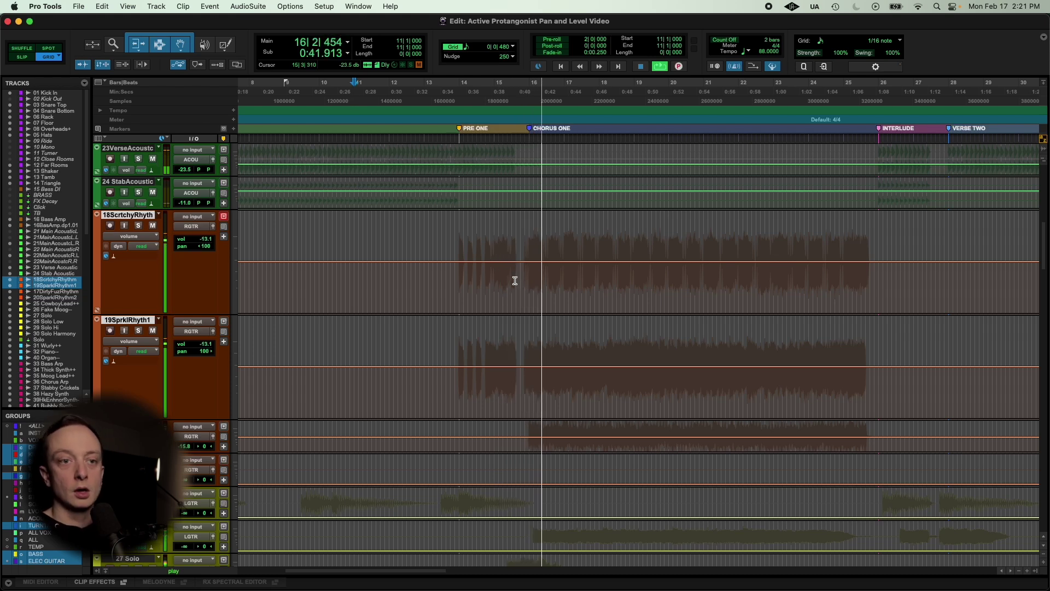
pyautogui.press('space')
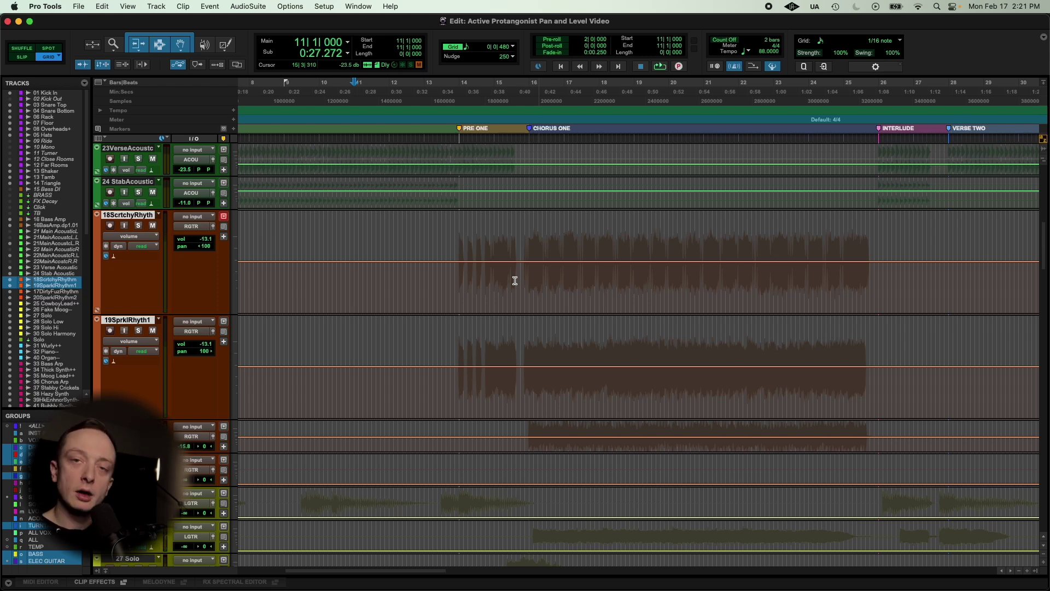
# Select 20 Sparkle Rhythm 2 and start playback at 59|4|000 in the Down Chorus, just before its part enters
pyautogui.press('super+equal')
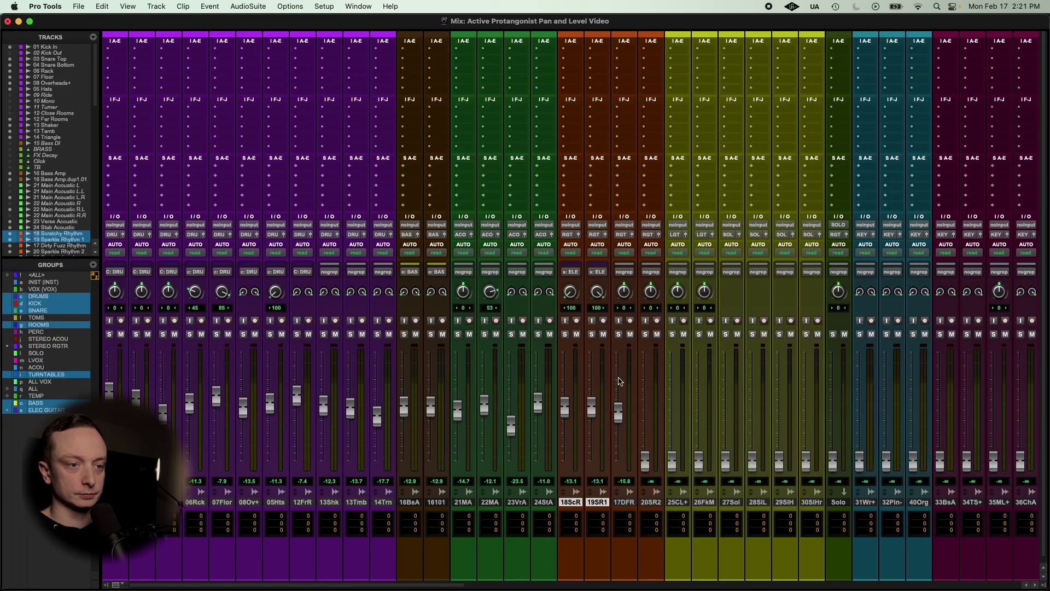
pyautogui.click(653, 500)
pyautogui.press('super+equal')
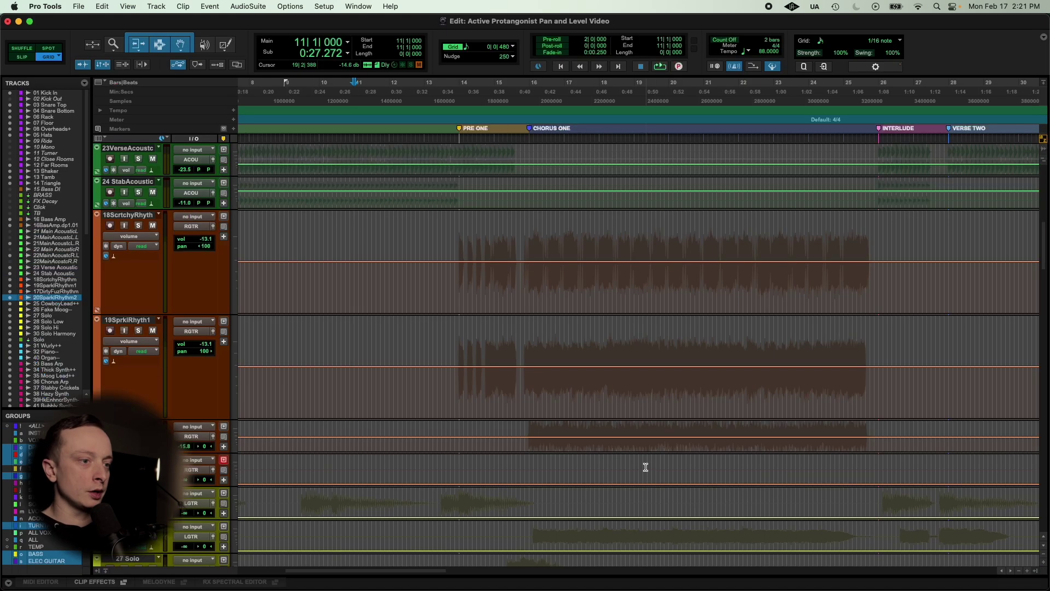
pyautogui.click(525, 438)
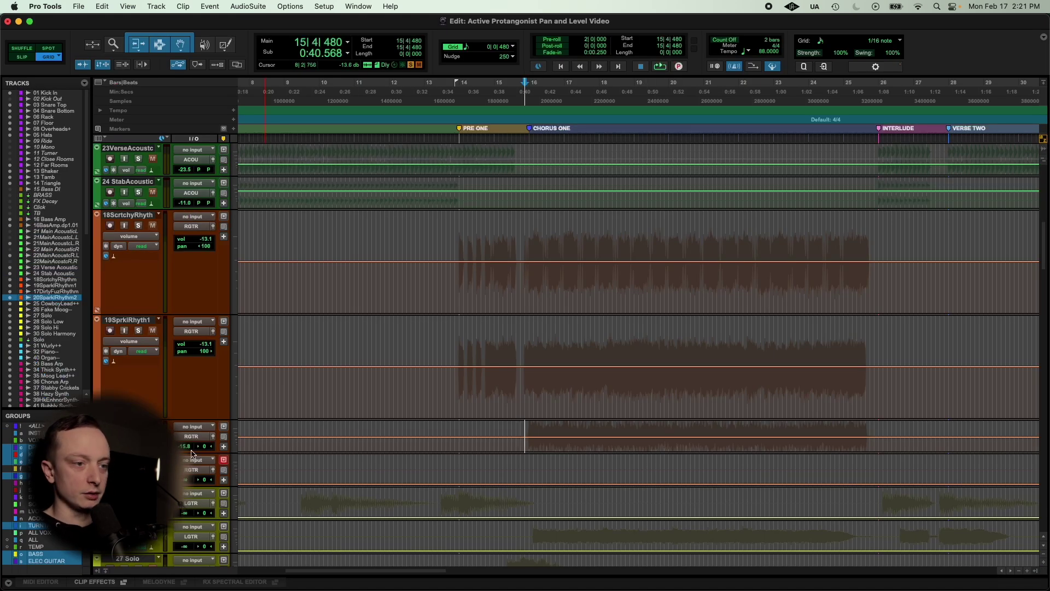
pyautogui.scroll(-1, 191, 453)
pyautogui.press('super+bracketleft')
pyautogui.press('super+bracketleft')
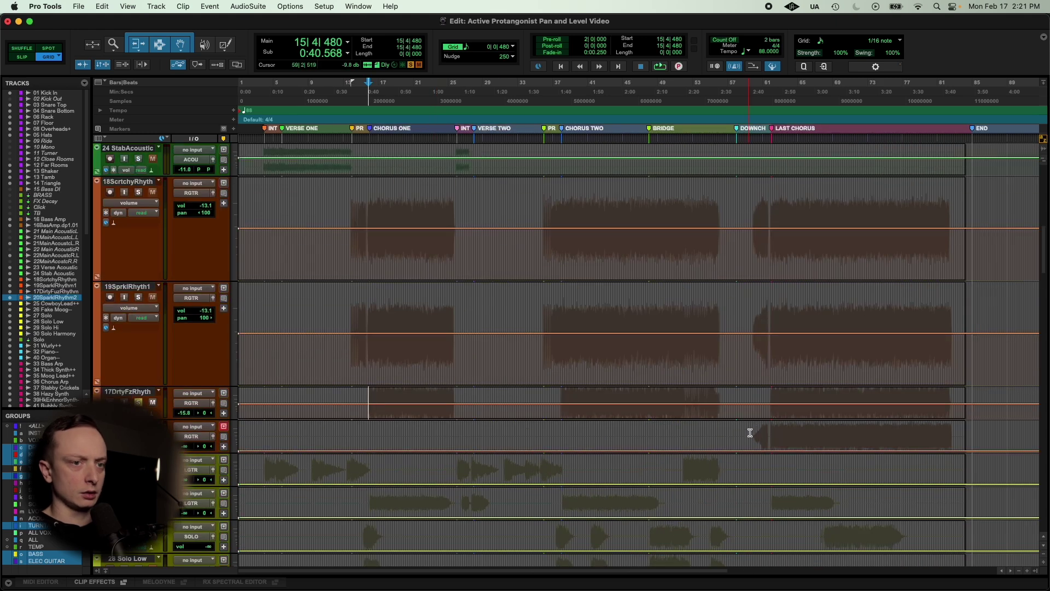
pyautogui.click(750, 433)
pyautogui.press('space')
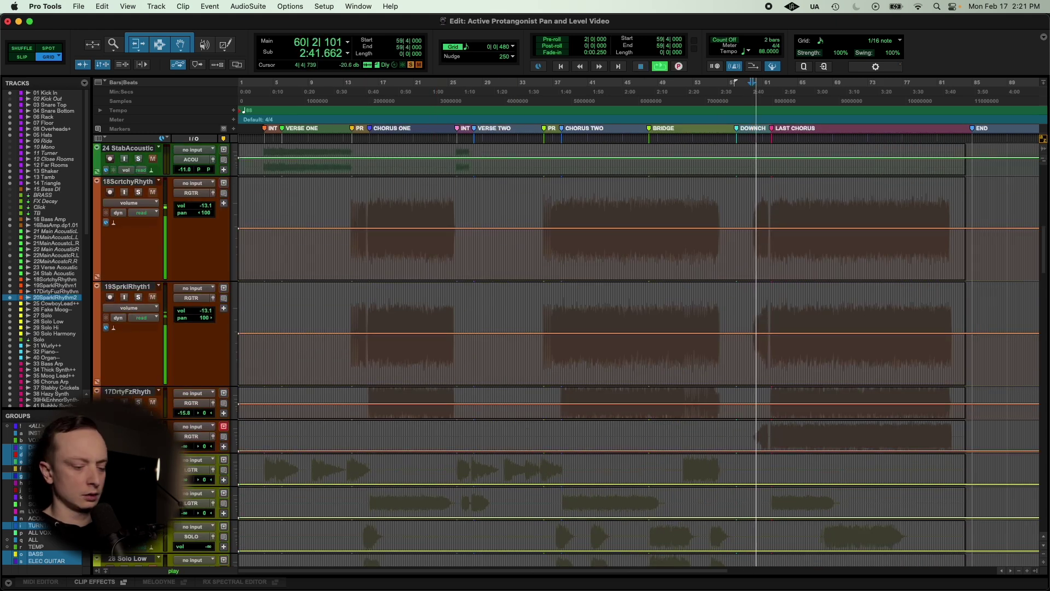
# Audition Sparkle Rhythm 2 soloed at -10.2 dB, add Scratchy Rhythm and Sparkle Rhythm 1 to the solo, and lower it to -28.5 dB
pyautogui.press('super+equal')
pyautogui.click(646, 414)
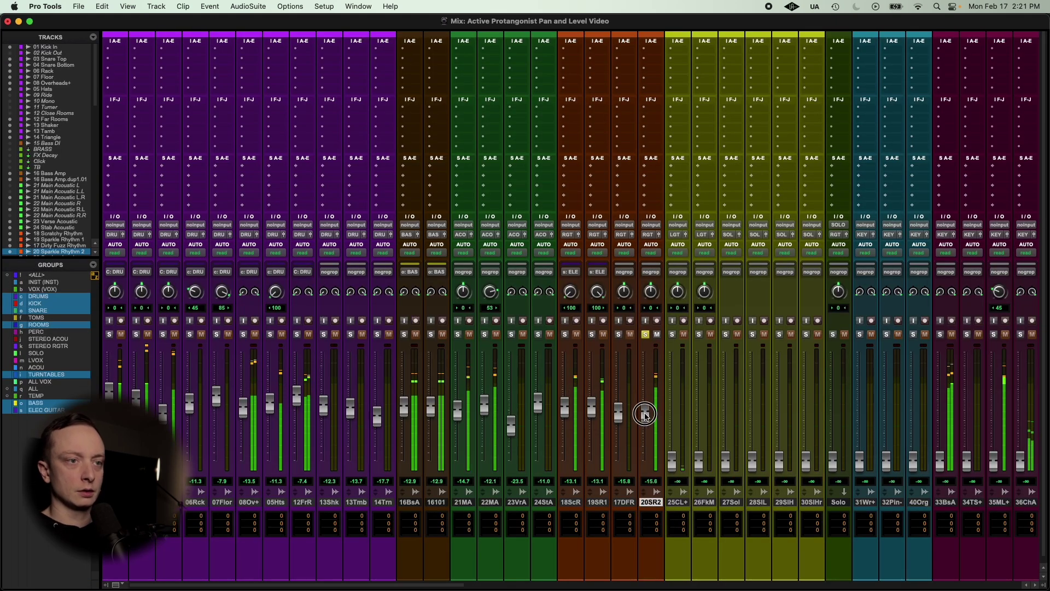
pyautogui.moveTo(645, 414)
pyautogui.mouseDown()
pyautogui.moveTo(644, 392)
pyautogui.moveTo(643, 404)
pyautogui.mouseUp()
pyautogui.press('super+equal')
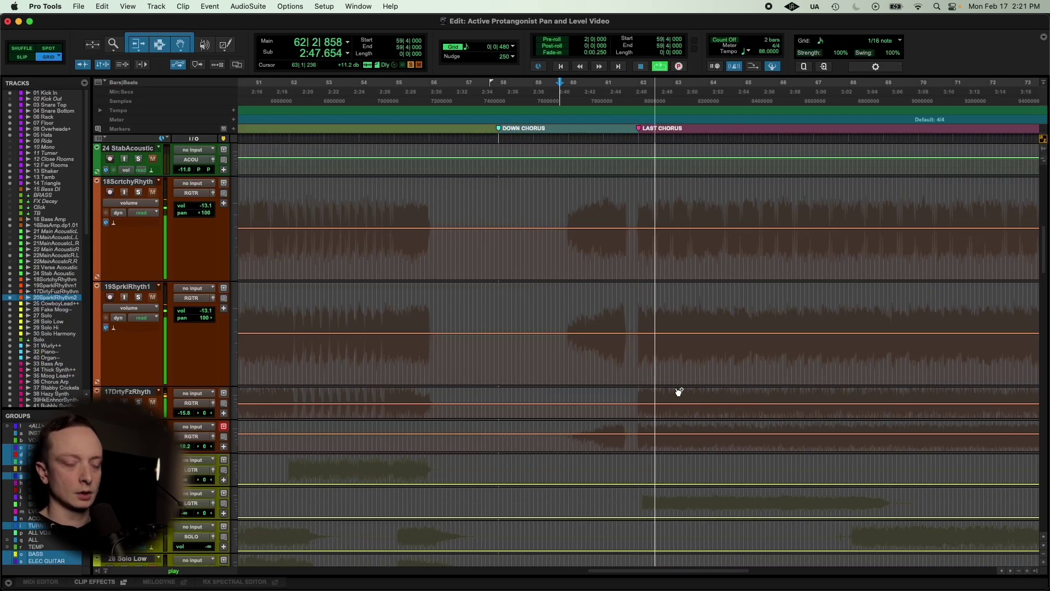
pyautogui.press('super+equal')
pyautogui.click(591, 335)
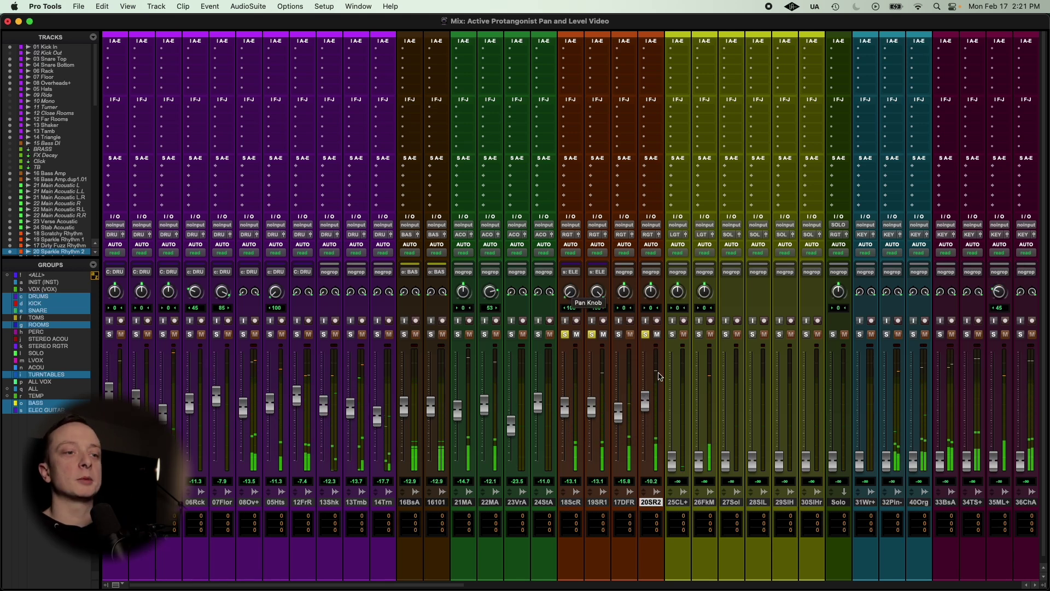
pyautogui.moveTo(647, 400); pyautogui.dragTo(645, 428)
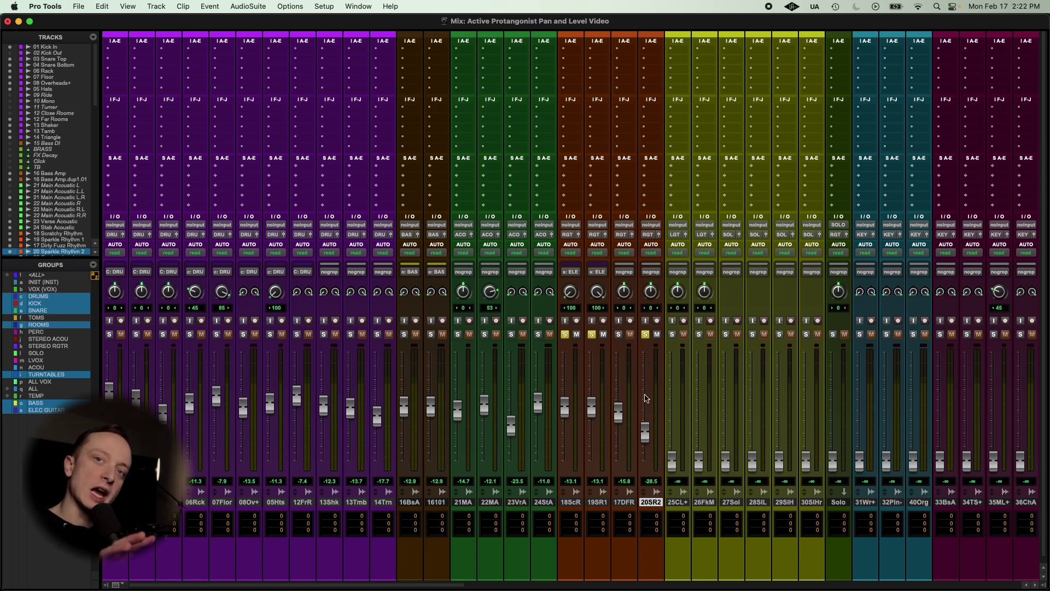
# Clear all solos and set Sparkle Rhythm 2 to -13.4 dB against the full mix during playback
pyautogui.keyDown('alt'); pyautogui.click(646, 334); pyautogui.keyUp('alt')
pyautogui.press('space')
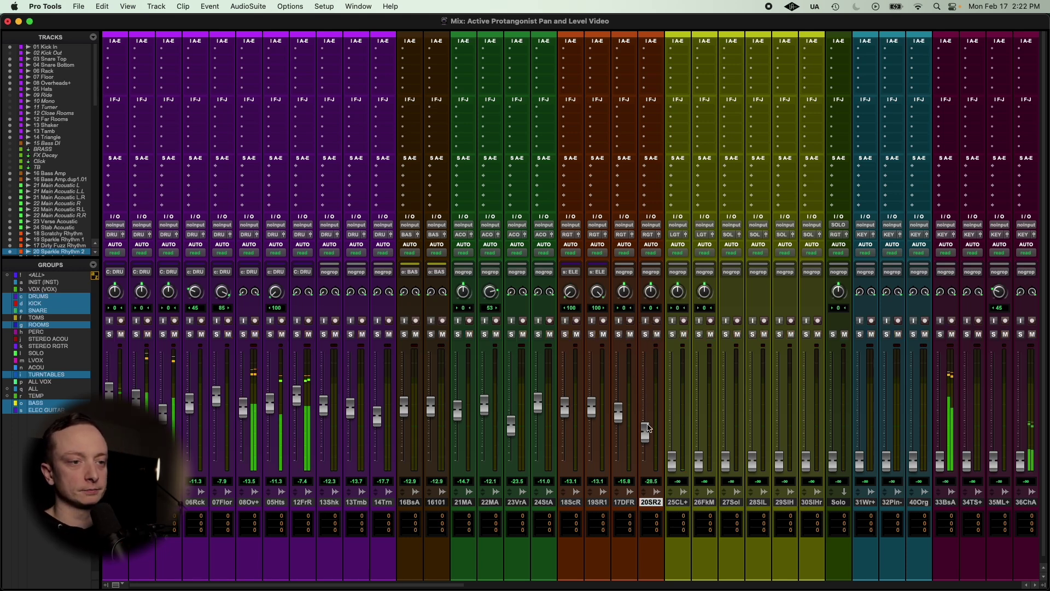
pyautogui.moveTo(646, 433); pyautogui.dragTo(644, 419)
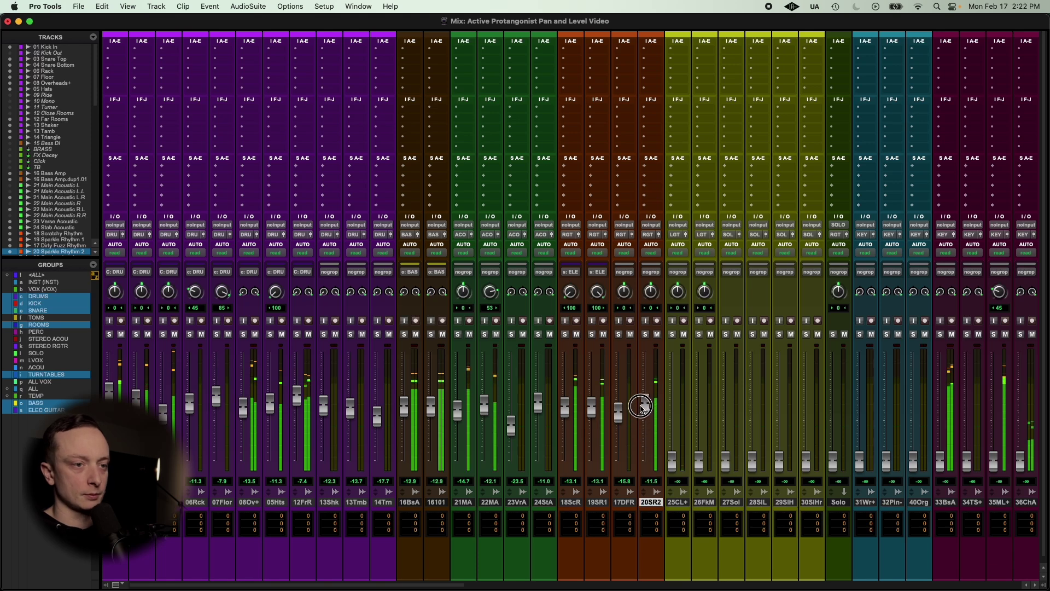
pyautogui.moveTo(641, 387)
pyautogui.mouseDown()
pyautogui.moveTo(642, 420)
pyautogui.moveTo(641, 408)
pyautogui.mouseUp()
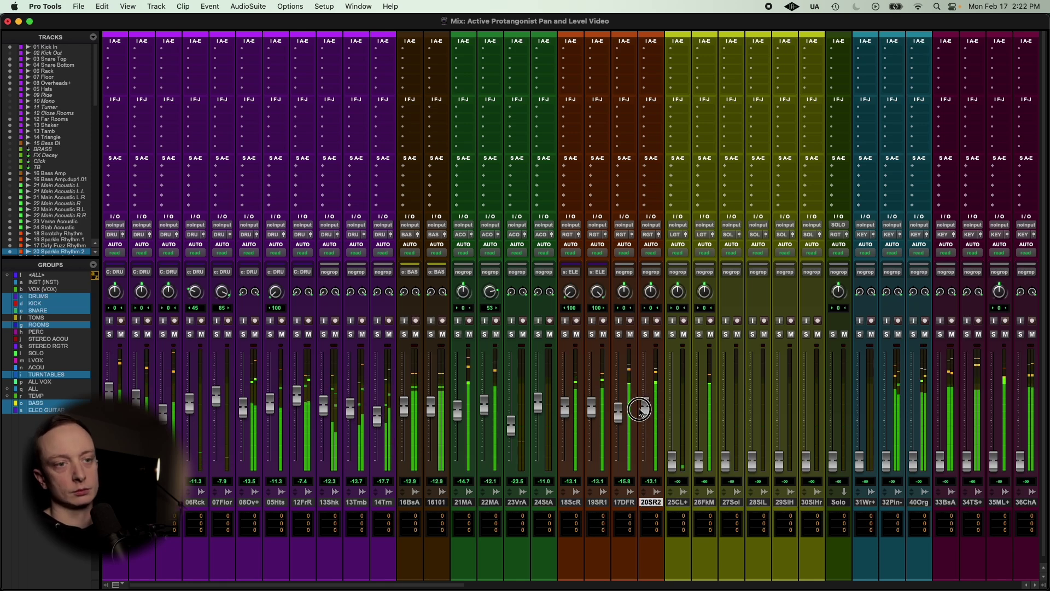
pyautogui.press('super+equal')
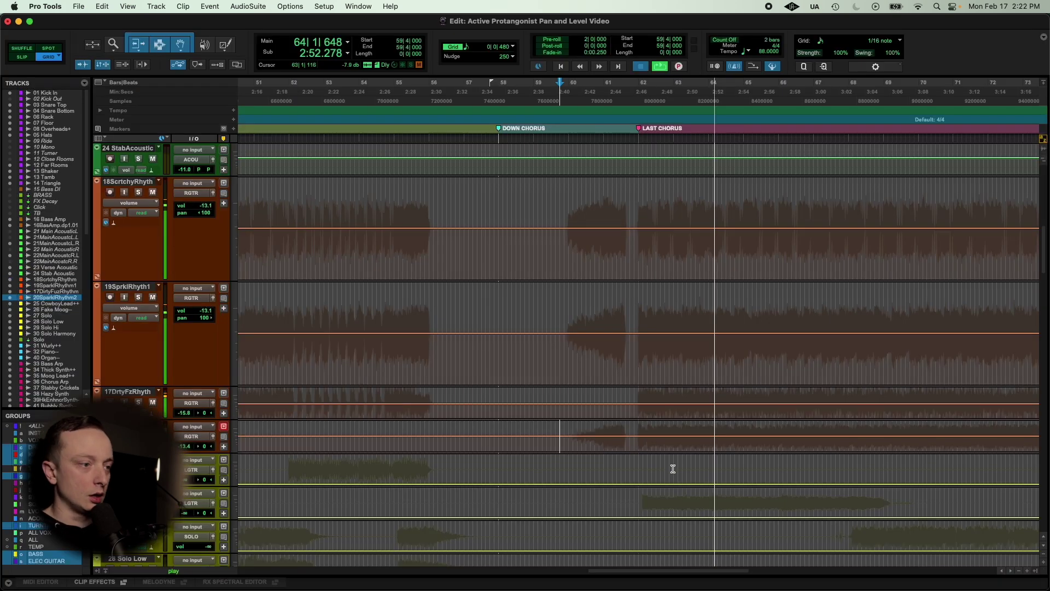
# Select 25 Cowboy Lead++ and start playback at its first entry in the Intro, around bar 4
pyautogui.press('r')
pyautogui.hscroll(-10, 407, 355)
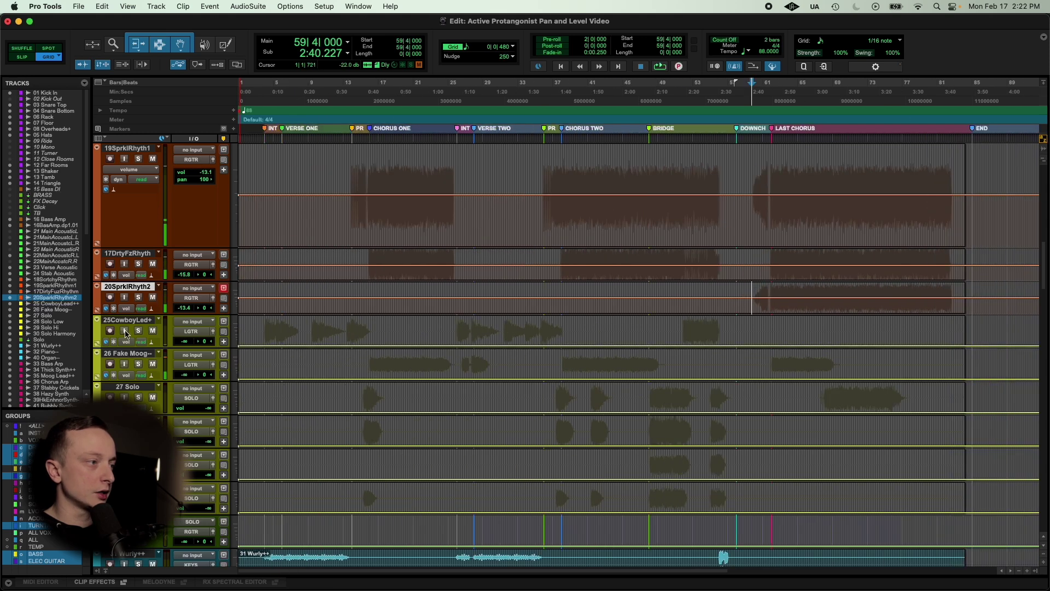
pyautogui.click(123, 321)
pyautogui.click(266, 326)
pyautogui.press('super+bracketright')
pyautogui.press('super+bracketright')
pyautogui.press('super+bracketright')
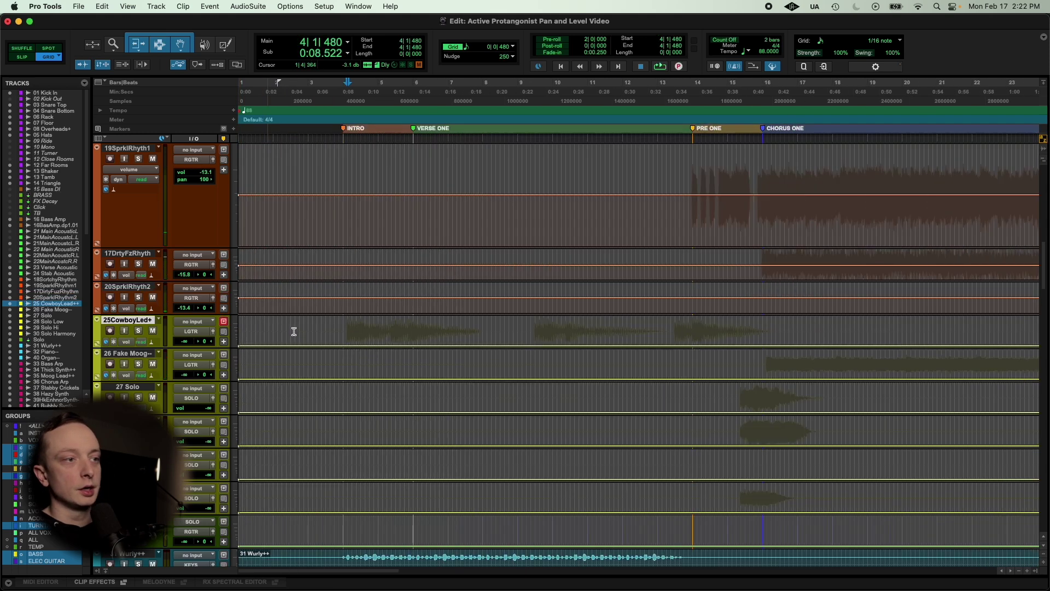
pyautogui.press('space')
# Raise Cowboy Lead++ to -9.7 dB during the Intro and stop playback
pyautogui.press('super+equal')
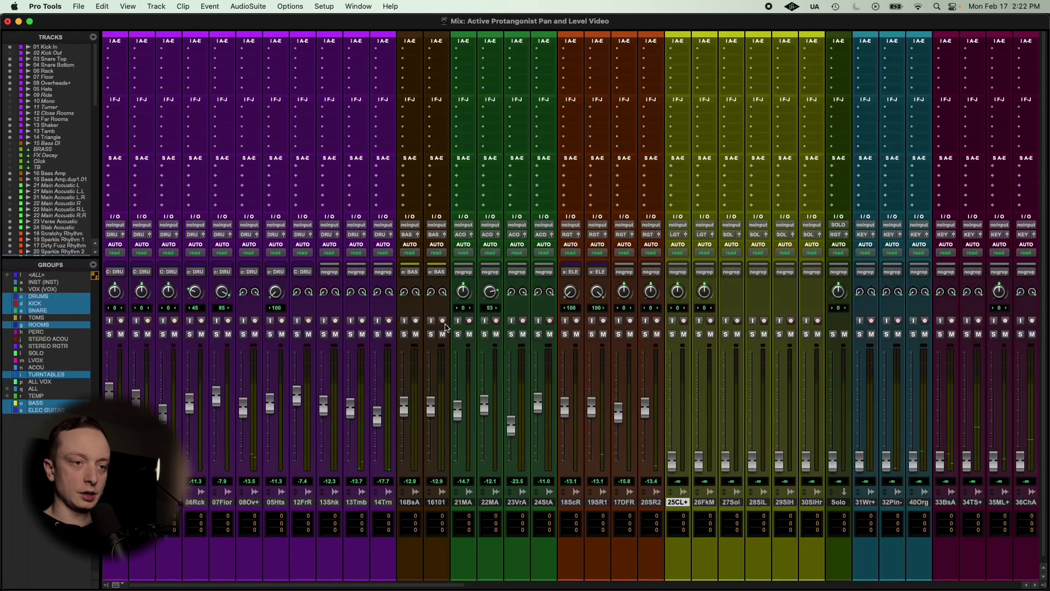
pyautogui.moveTo(672, 462); pyautogui.dragTo(677, 400)
pyautogui.press('super+equal')
pyautogui.press('r')
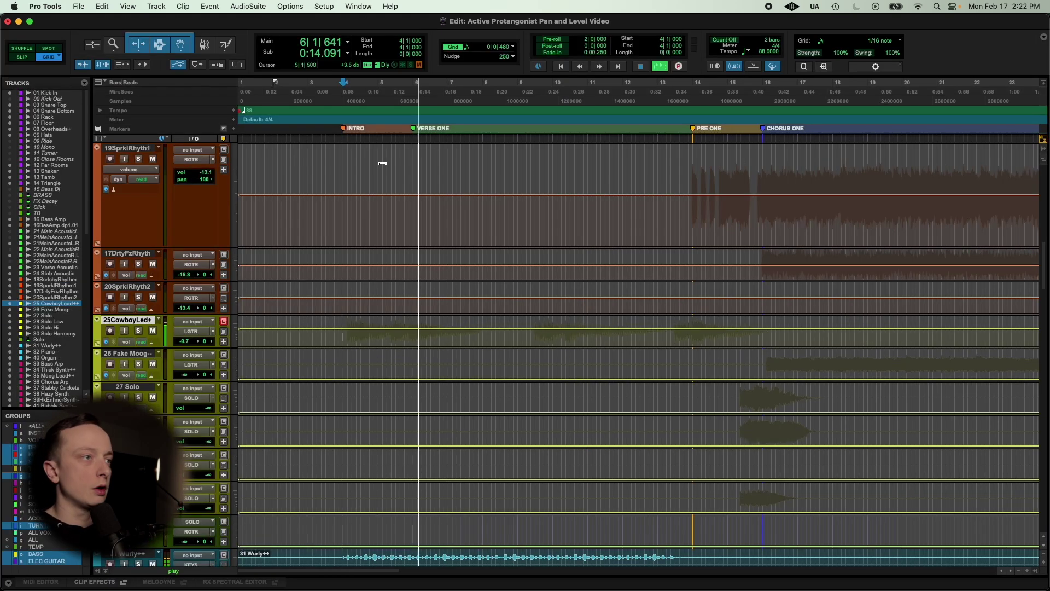
pyautogui.press('space')
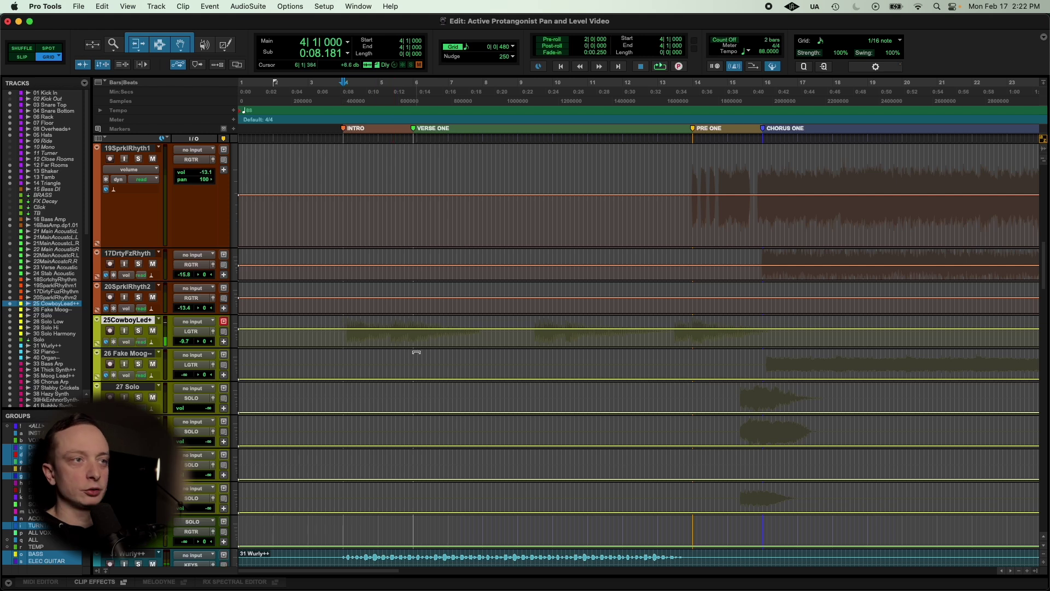
# Replay the Intro and set Cowboy Lead++ to -8.9 dB against the full mix
pyautogui.hscroll(3, 591, 328)
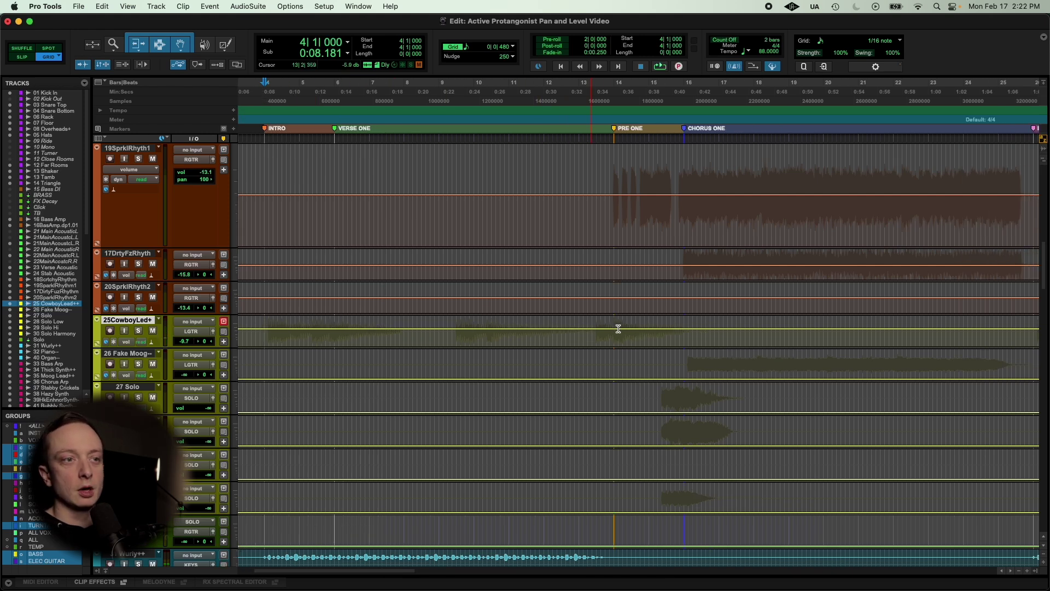
pyautogui.press('super+equal')
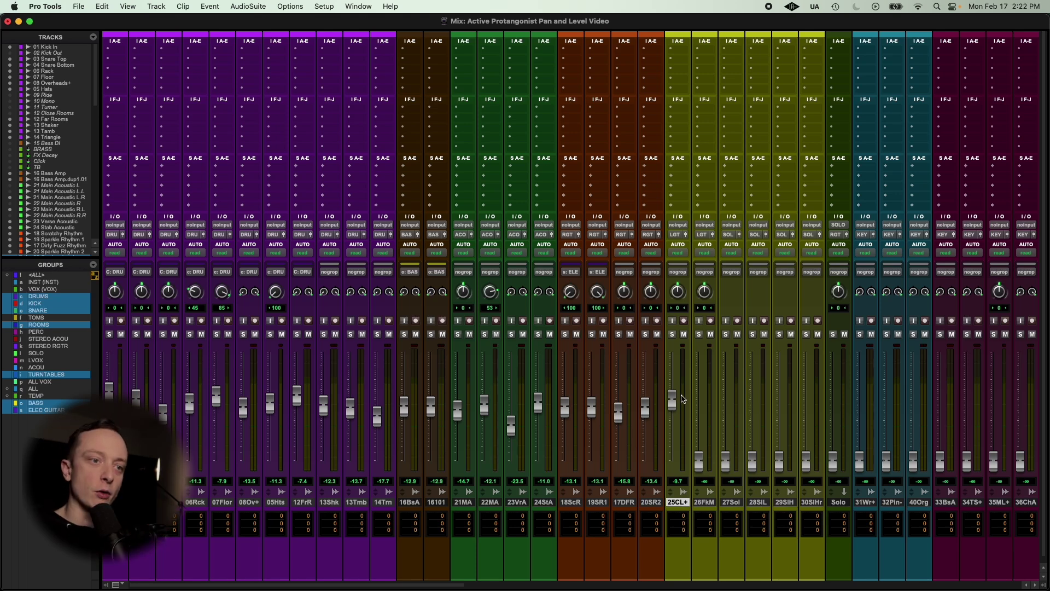
pyautogui.press('space')
pyautogui.moveTo(673, 400); pyautogui.dragTo(673, 396)
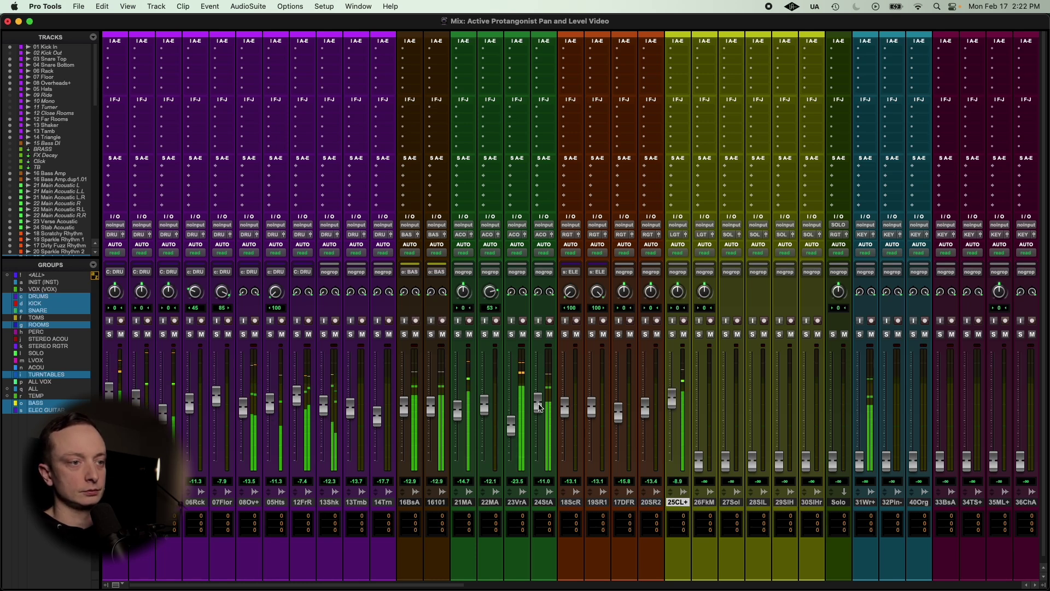
# Activate the ACOU group and lower all the acoustic tracks together, bringing 24 Stab Acoustic to -12.7 dB
pyautogui.moveTo(539, 404); pyautogui.dragTo(537, 408)
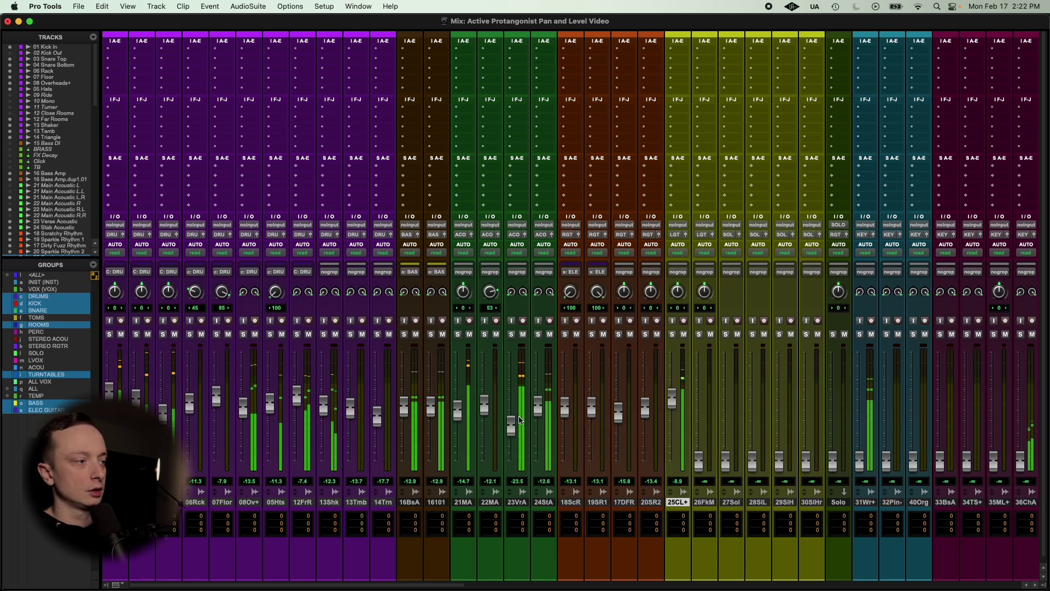
pyautogui.click(39, 369)
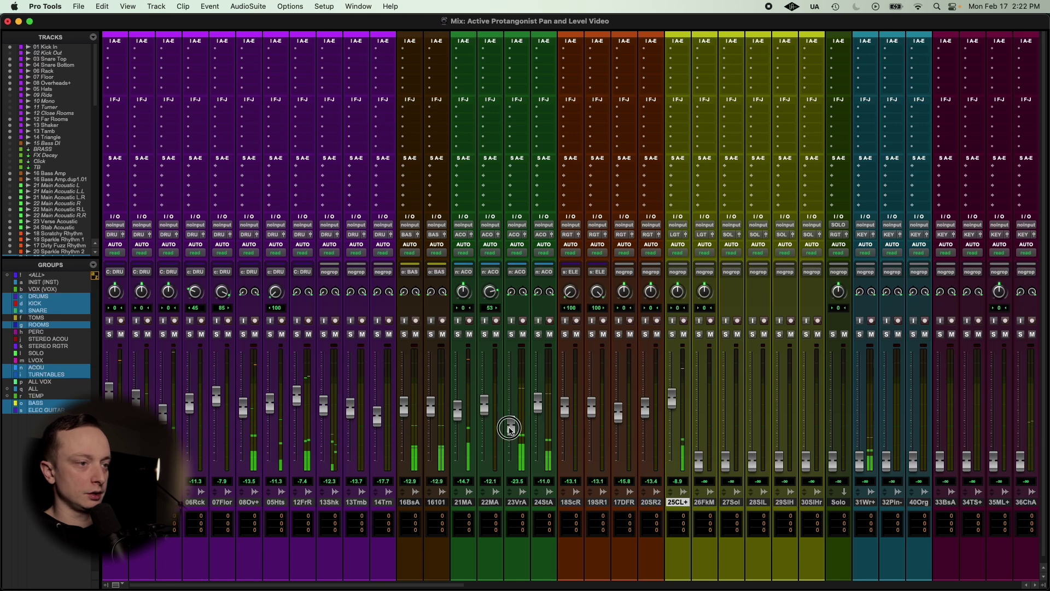
pyautogui.moveTo(511, 427); pyautogui.dragTo(510, 431)
# Group the four rhythm guitar tracks as RHYTHM ELECTRIC and lower them together, bringing Sparkle Rhythm 1 to -16.6 dB
pyautogui.click(567, 506)
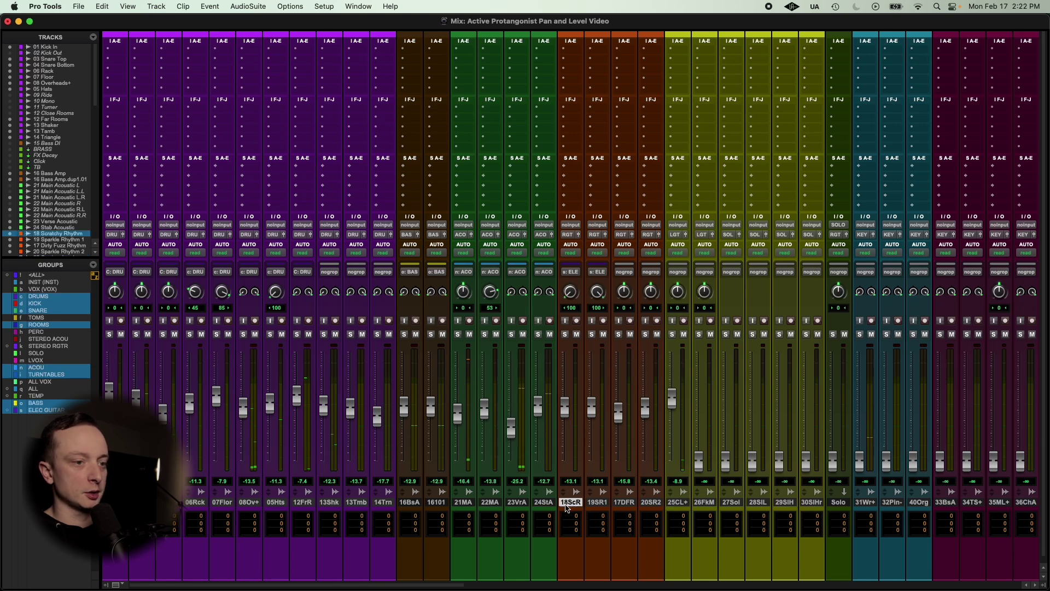
pyautogui.keyDown('shift'); pyautogui.click(648, 507); pyautogui.keyUp('shift')
pyautogui.press('super+g')
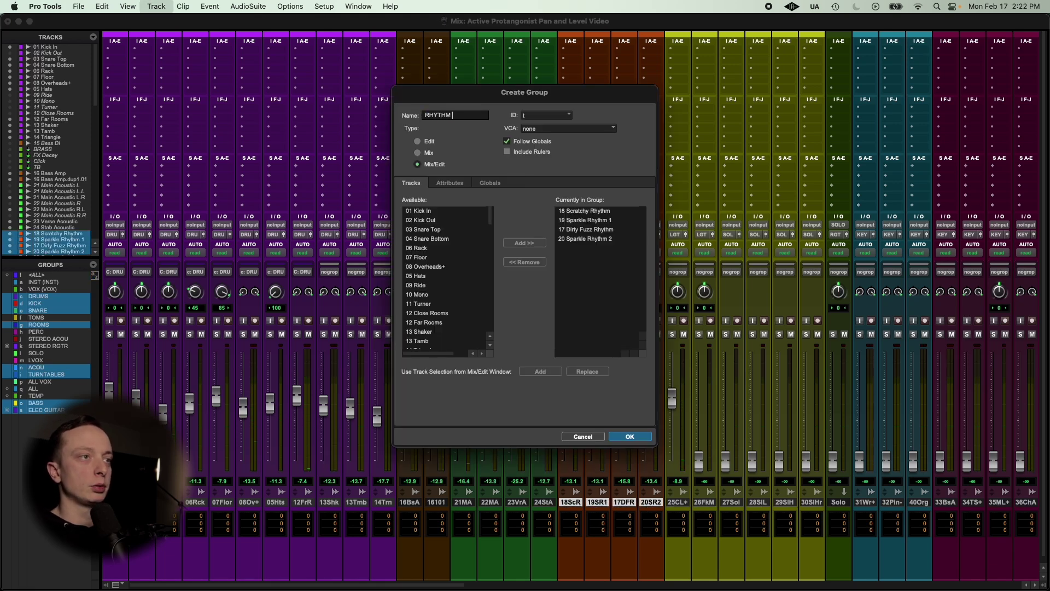
pyautogui.press('Return')
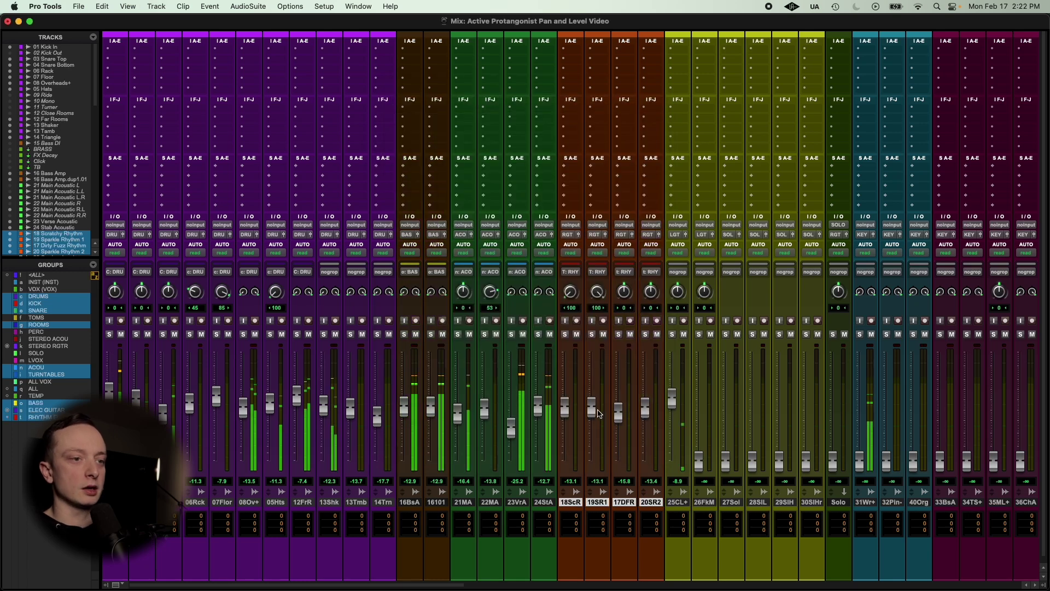
pyautogui.moveTo(592, 411); pyautogui.dragTo(621, 423)
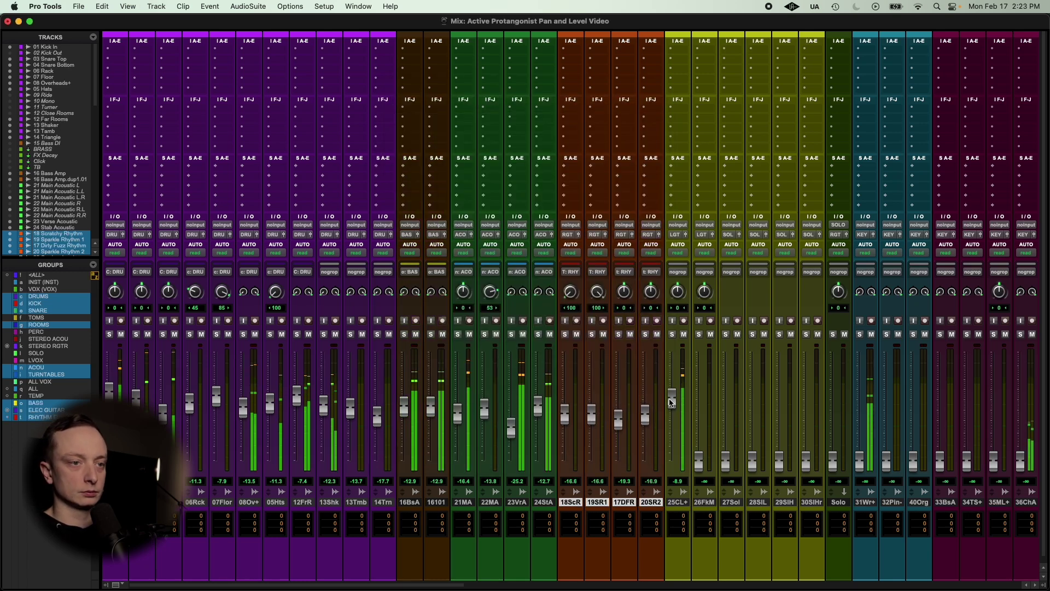
# Play from the start of Chorus One and set 26 Fake Moog-- to -12.9 dB, checking it briefly in solo
pyautogui.press('super+equal')
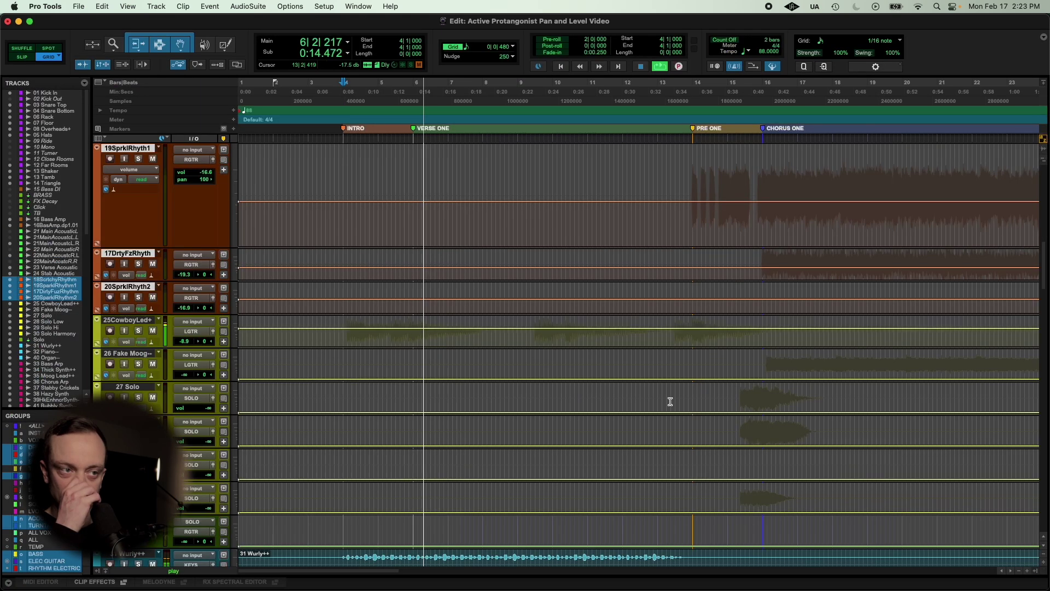
pyautogui.press('super+bracketleft')
pyautogui.press('space')
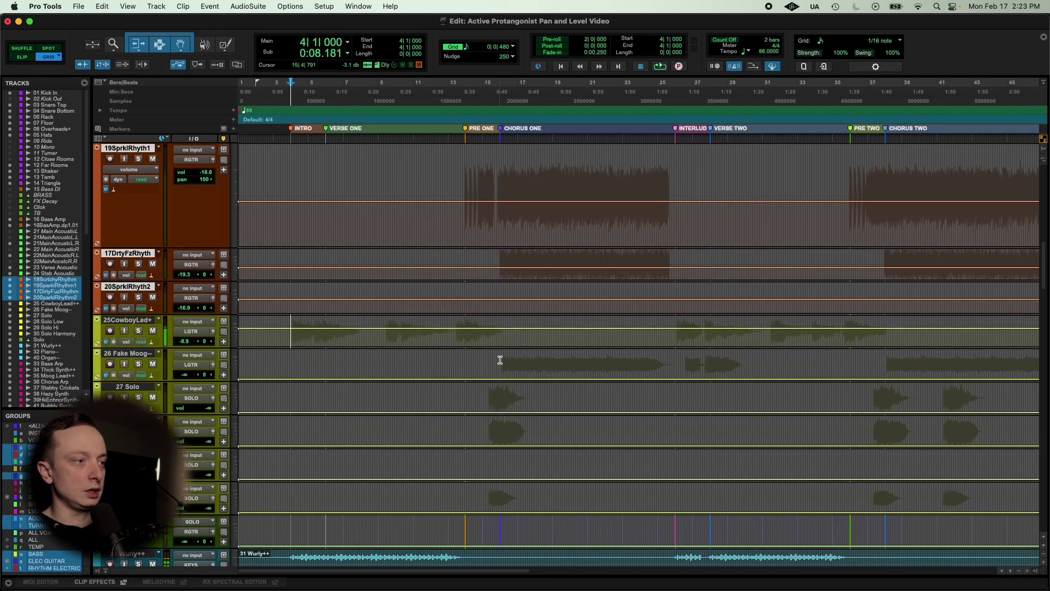
pyautogui.click(500, 359)
pyautogui.press('space')
pyautogui.press('super+equal')
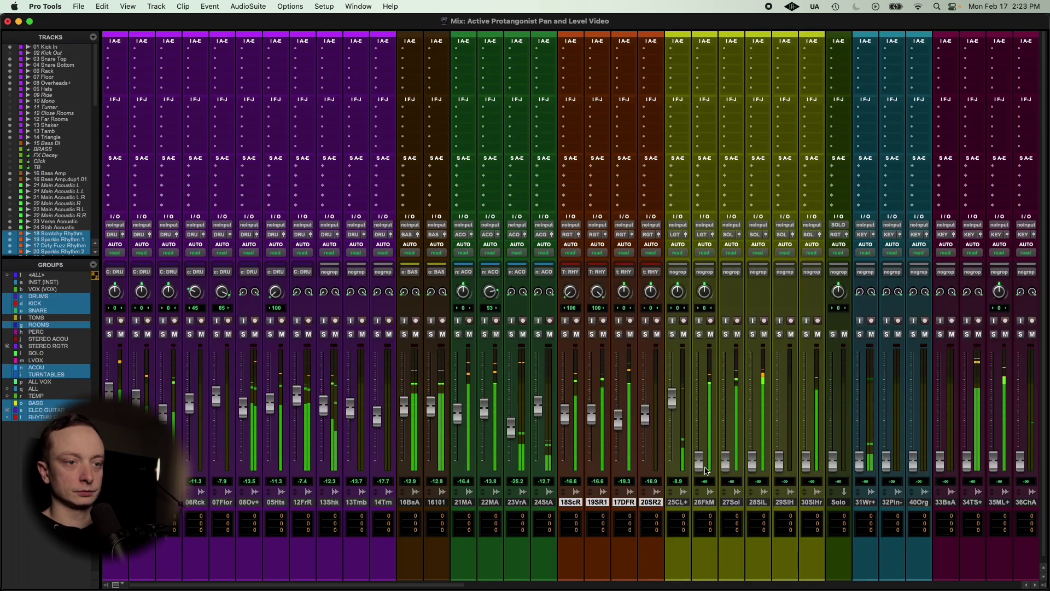
pyautogui.moveTo(705, 469); pyautogui.dragTo(702, 410)
pyautogui.click(701, 334)
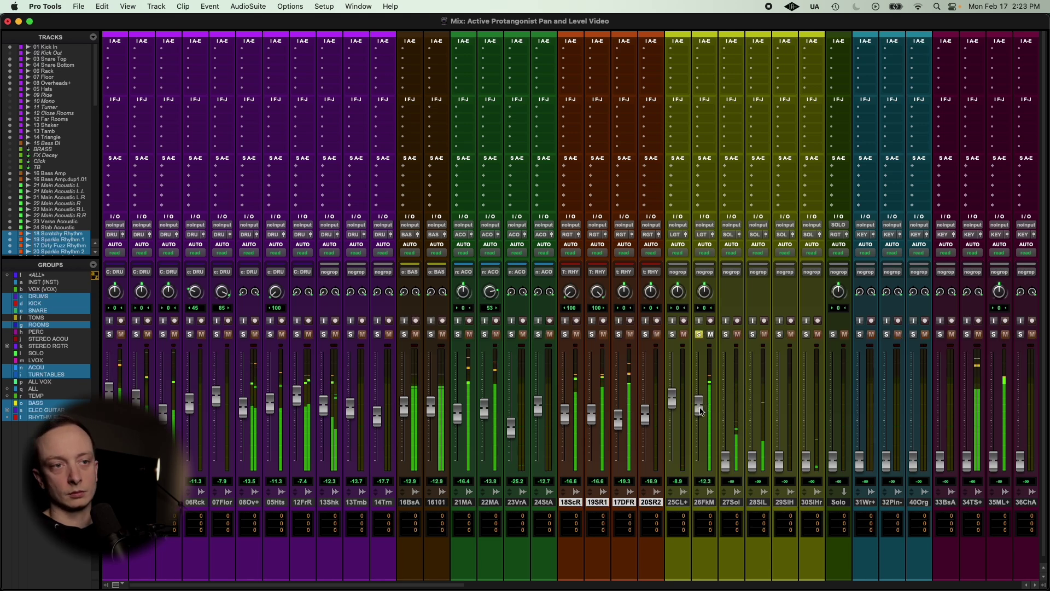
pyautogui.click(700, 335)
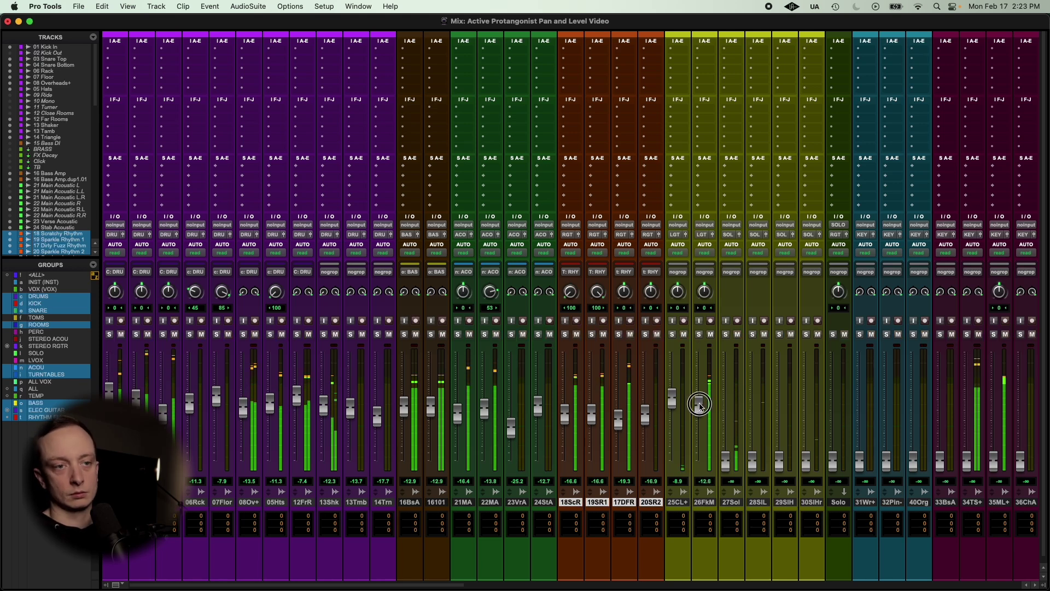
pyautogui.moveTo(696, 403); pyautogui.dragTo(703, 407)
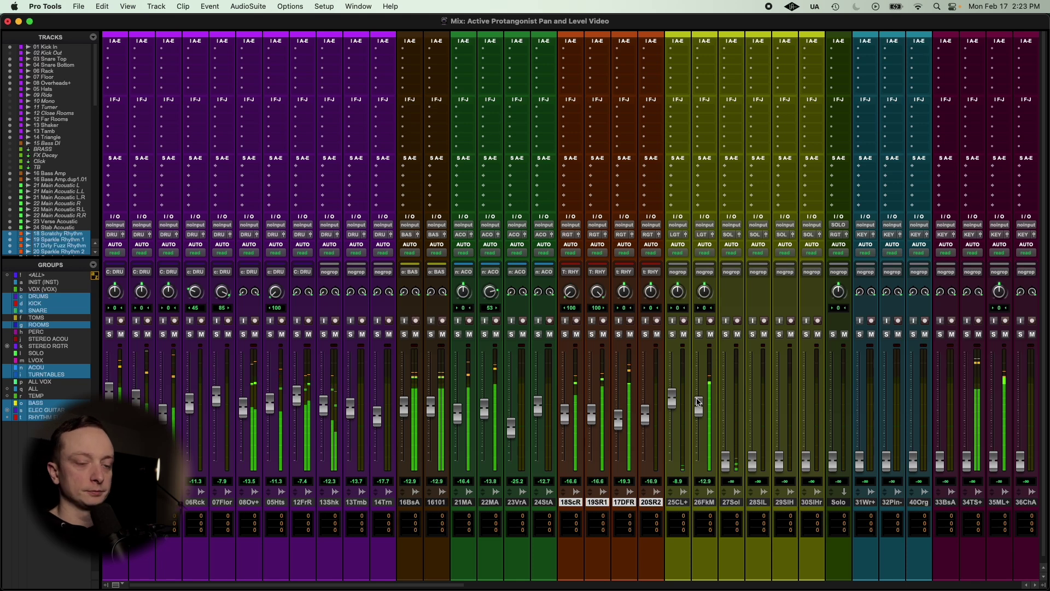
# Set the pan of 26 Fake Moog-- to 100 and replay Chorus One
pyautogui.press('super+equal')
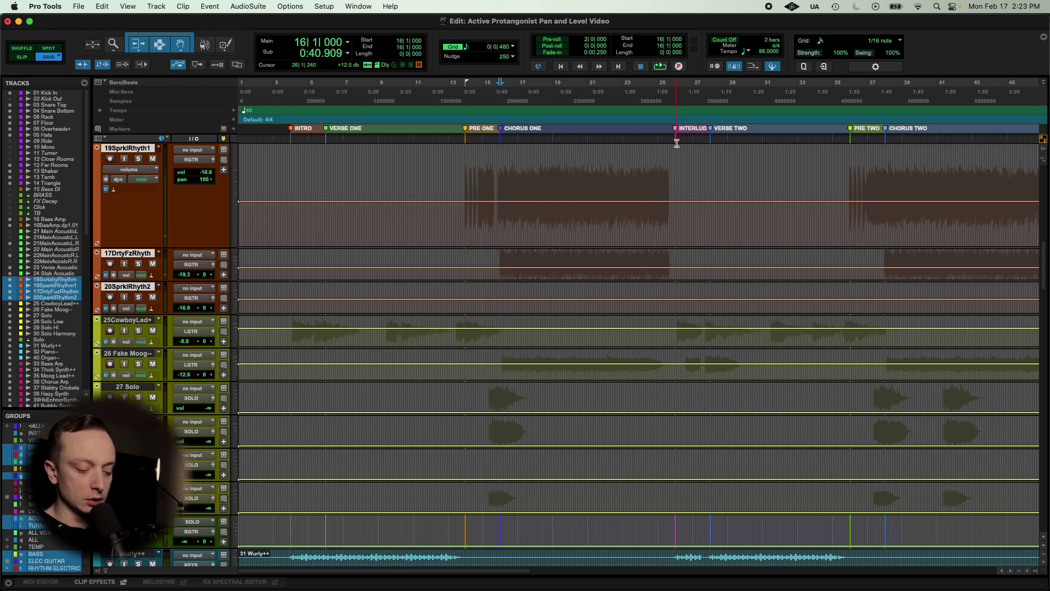
pyautogui.press('super+equal')
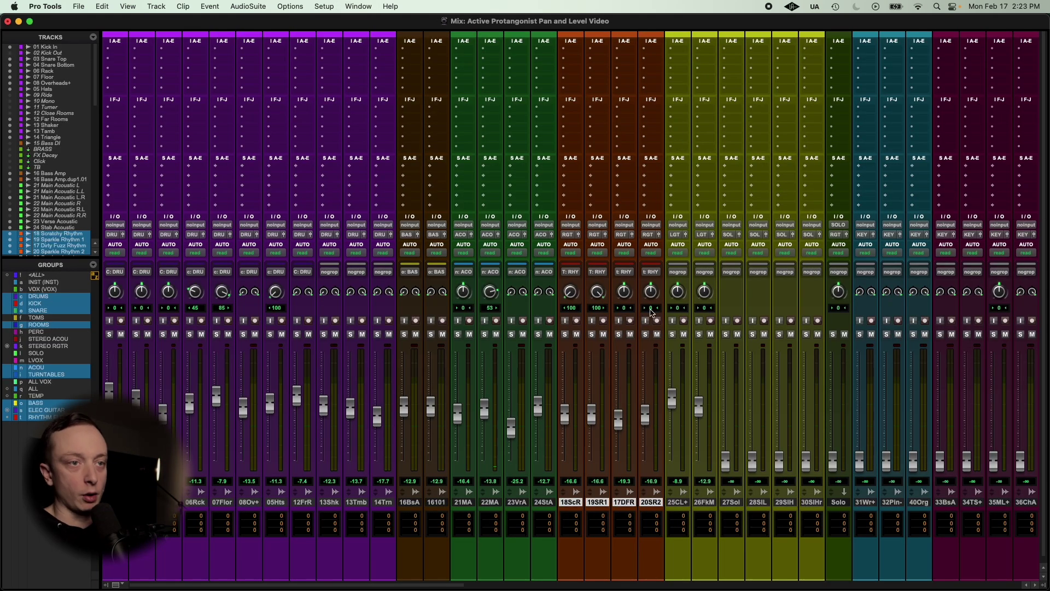
pyautogui.press('space')
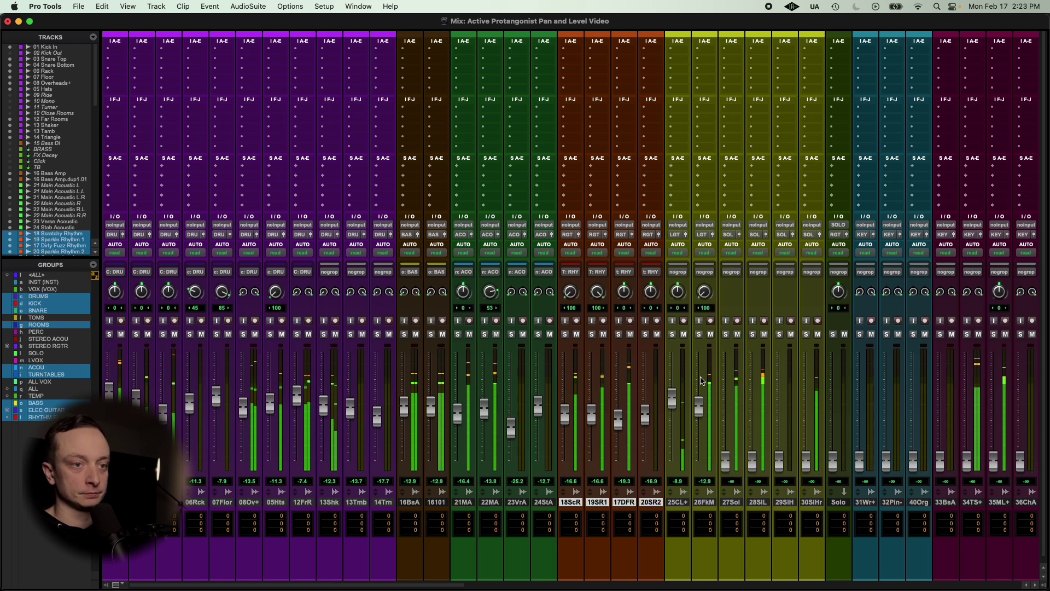
# Select 27 Solo, play from its first entry just before Chorus One, and raise its fader to -4.1 dB
pyautogui.click(731, 502)
pyautogui.press('super+equal')
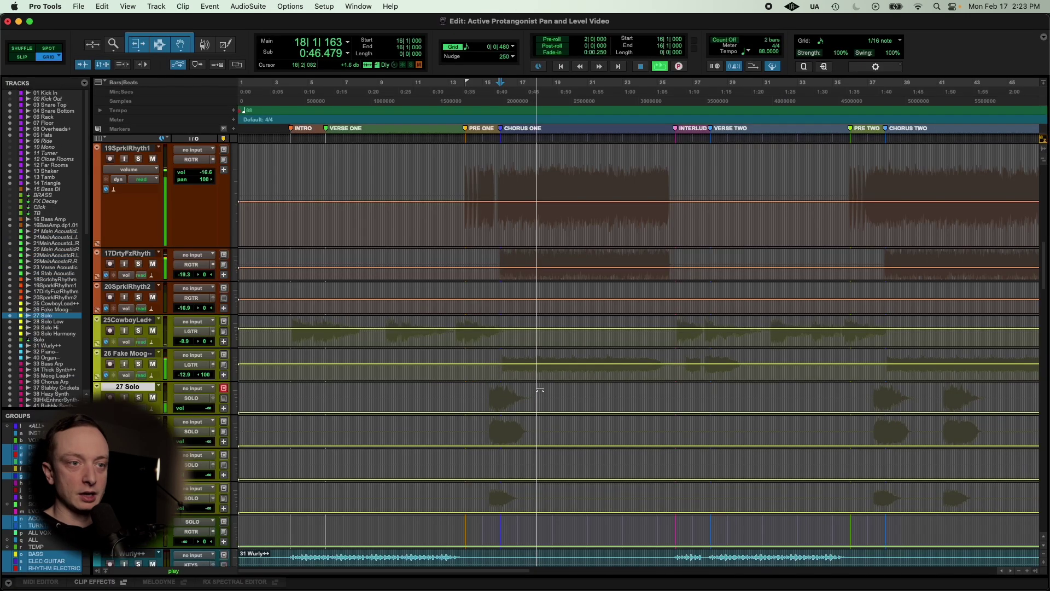
pyautogui.press('space')
pyautogui.click(490, 393)
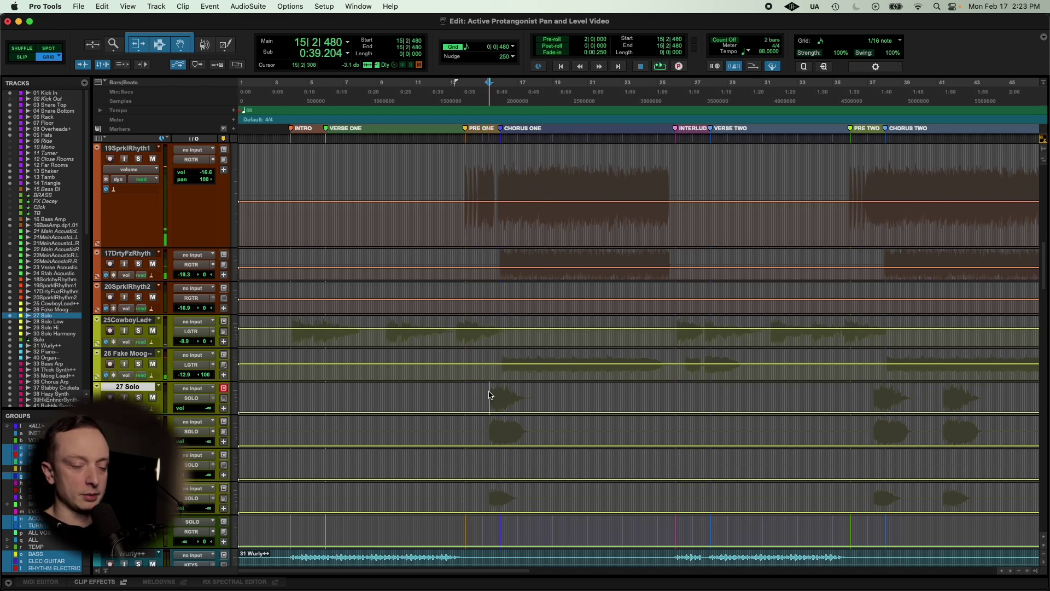
pyautogui.press('super+equal')
pyautogui.press('space')
pyautogui.moveTo(731, 461); pyautogui.dragTo(735, 395)
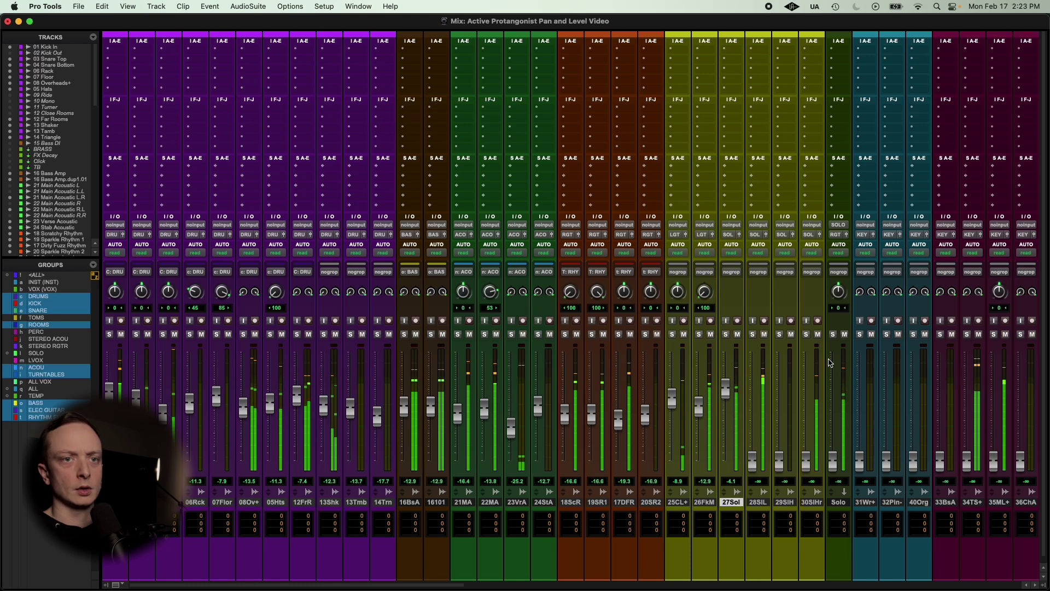
# Solo-safe the Solo aux and set the faders of 28 Solo Low, the Solo aux and 27 Solo to 0.0 dB
pyautogui.keyDown('super'); pyautogui.click(833, 335); pyautogui.keyUp('super')
pyautogui.press('super+s')
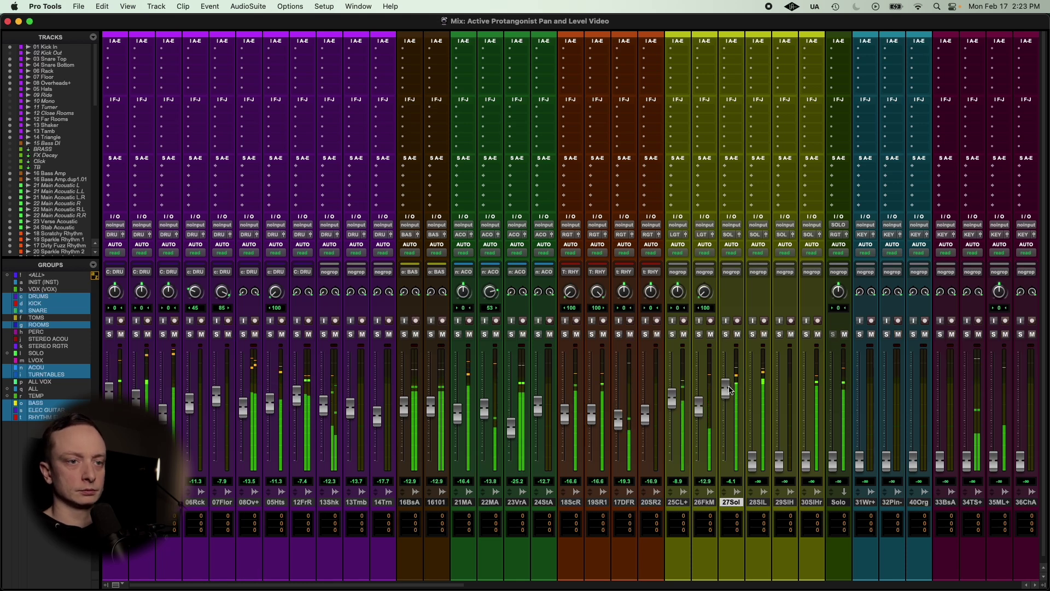
pyautogui.keyDown('alt'); pyautogui.click(753, 461); pyautogui.keyUp('alt')
pyautogui.keyDown('alt'); pyautogui.click(833, 461); pyautogui.keyUp('alt')
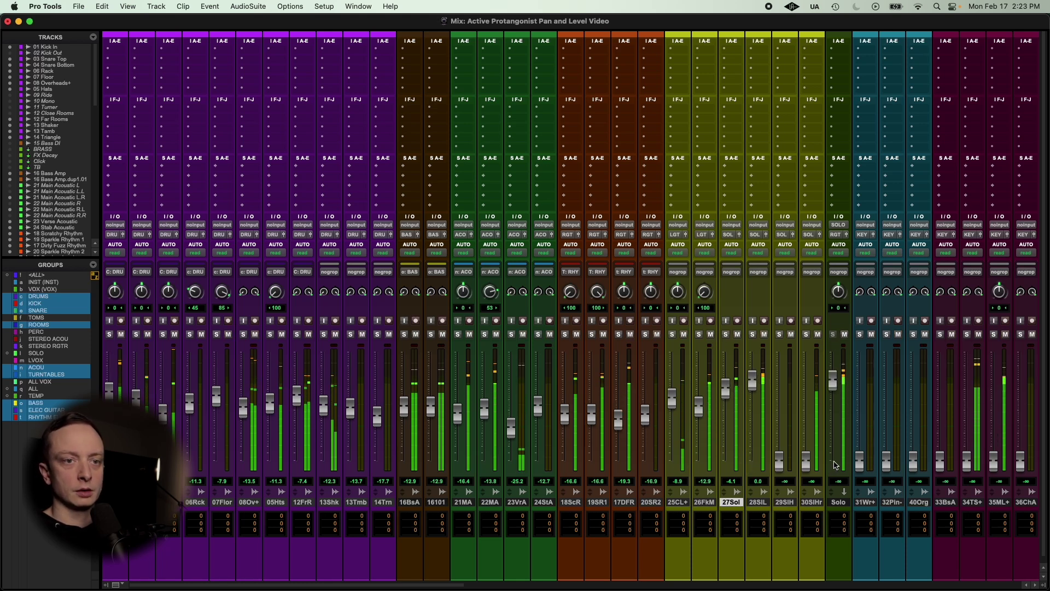
pyautogui.keyDown('alt'); pyautogui.click(727, 389); pyautogui.keyUp('alt')
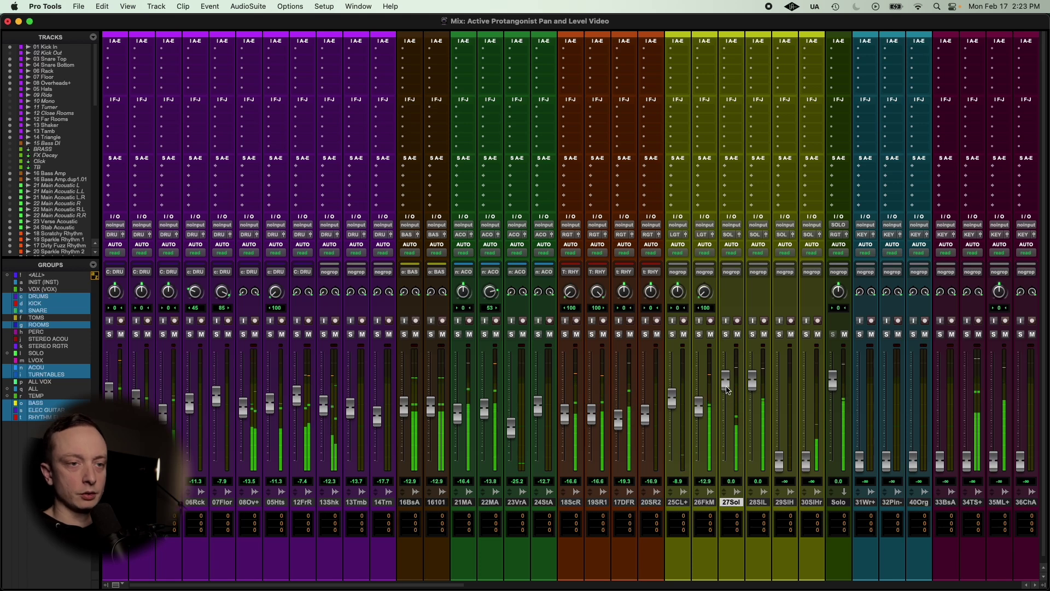
# Check the solo clips around Chorus One, and set 29 Solo Hi and 30 Solo Harmony to 0.0 dB
pyautogui.press('super+equal')
pyautogui.scroll(-3, 503, 425)
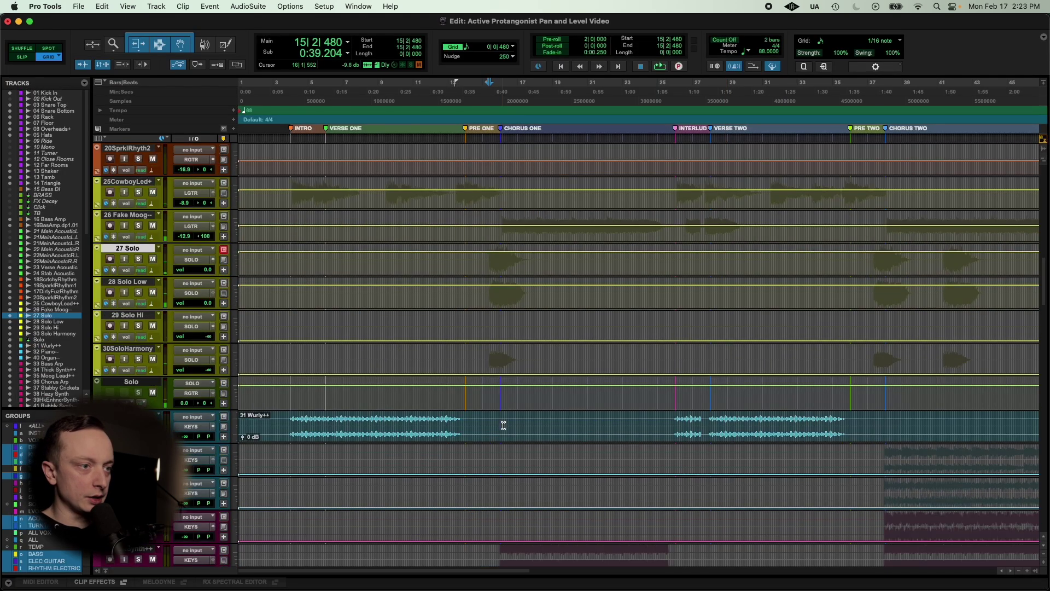
pyautogui.scroll(3, 487, 363)
pyautogui.press('super+bracketright')
pyautogui.press('super+bracketright')
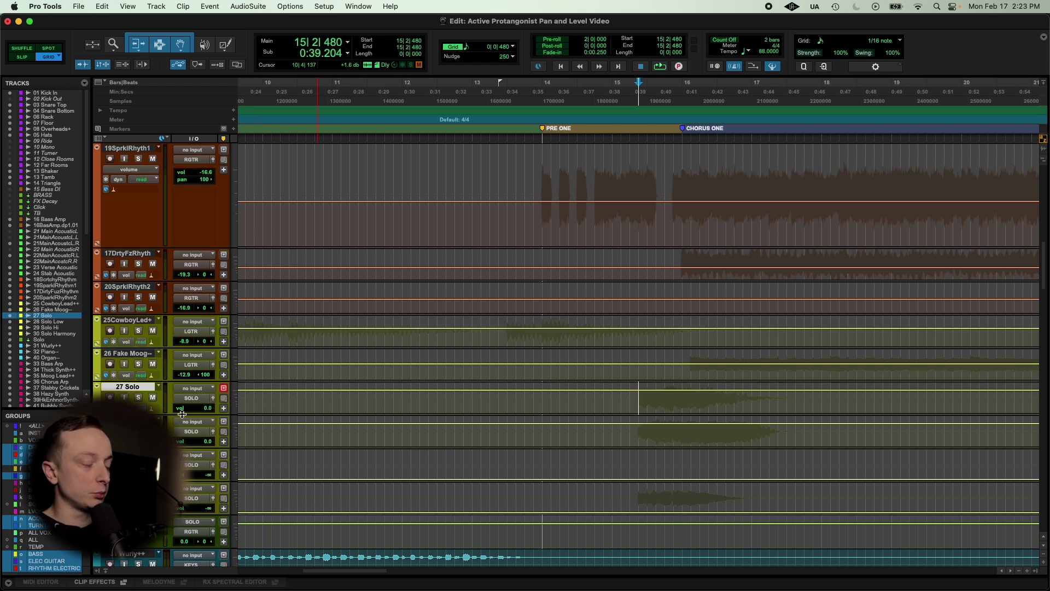
pyautogui.press('super+equal')
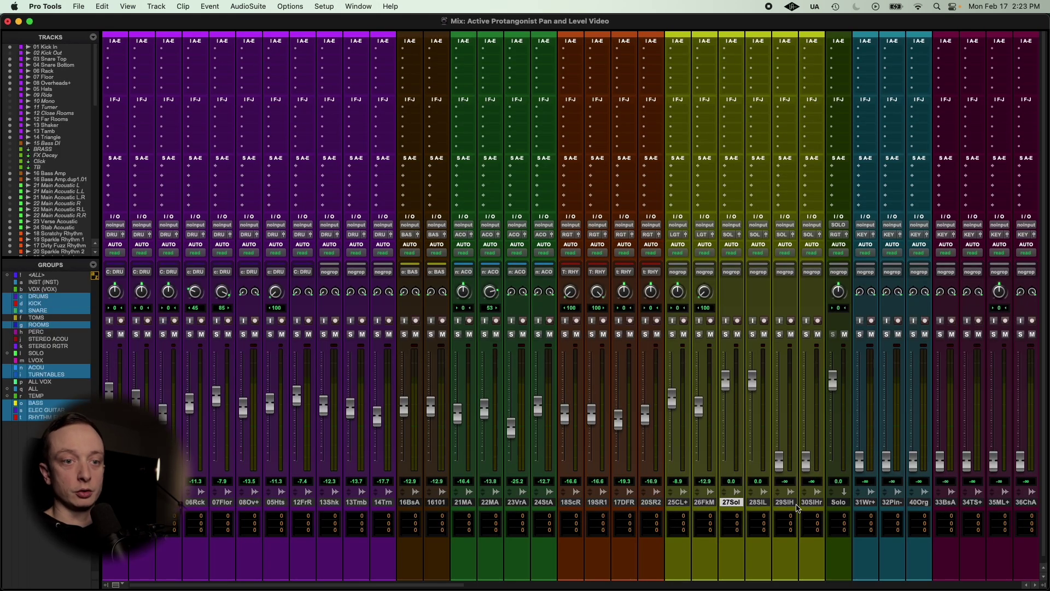
pyautogui.click(811, 503)
pyautogui.keyDown('alt'); pyautogui.click(779, 461); pyautogui.keyUp('alt')
pyautogui.keyDown('alt'); pyautogui.click(806, 461); pyautogui.keyUp('alt')
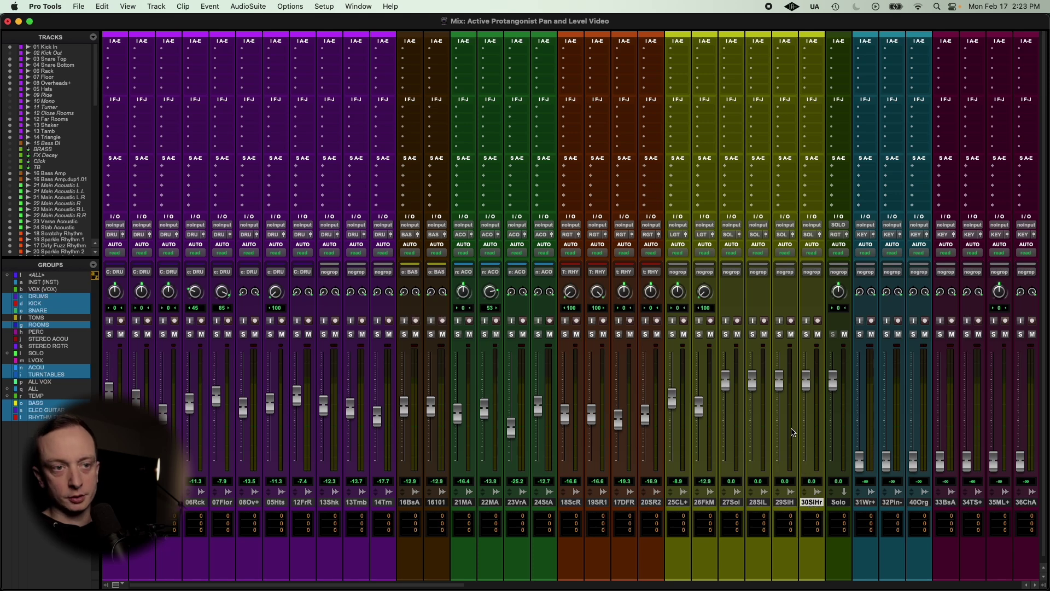
pyautogui.click(736, 502)
pyautogui.keyDown('shift'); pyautogui.click(819, 503); pyautogui.keyUp('shift')
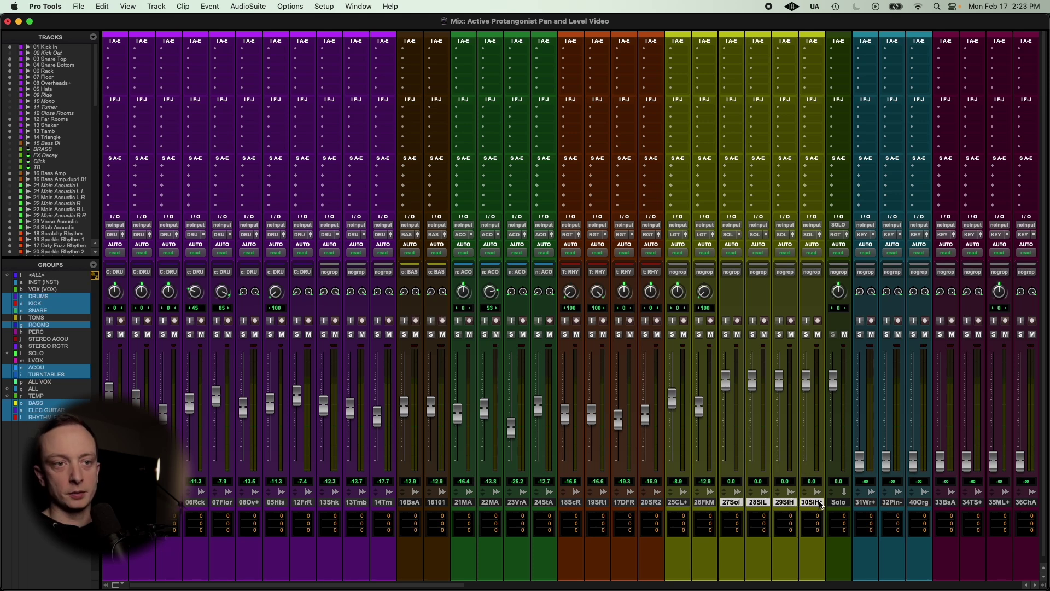
pyautogui.moveTo(833, 374); pyautogui.dragTo(841, 400)
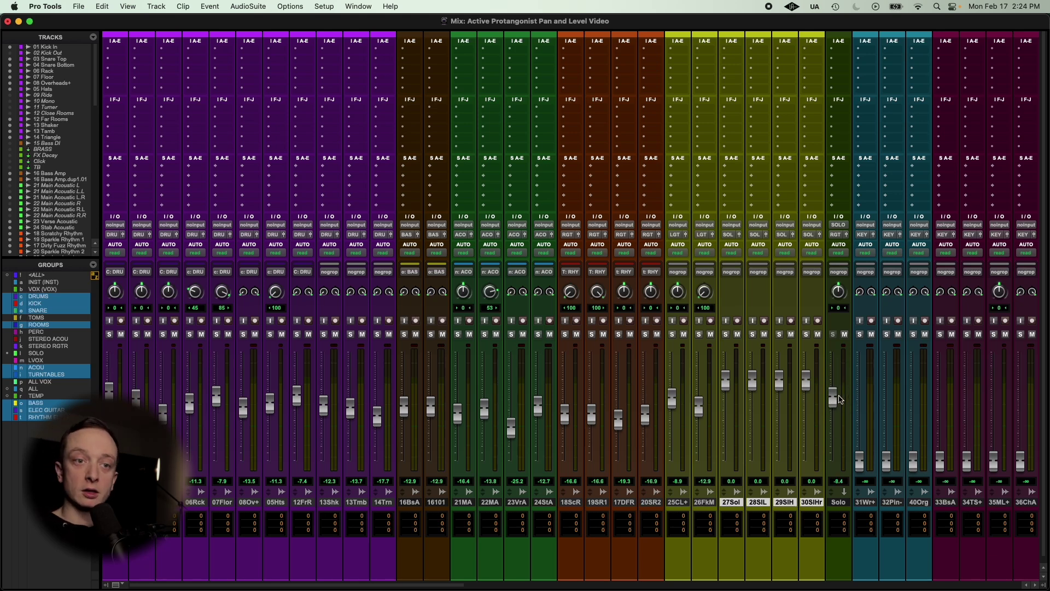
pyautogui.keyDown('alt'); pyautogui.click(838, 400); pyautogui.keyUp('alt')
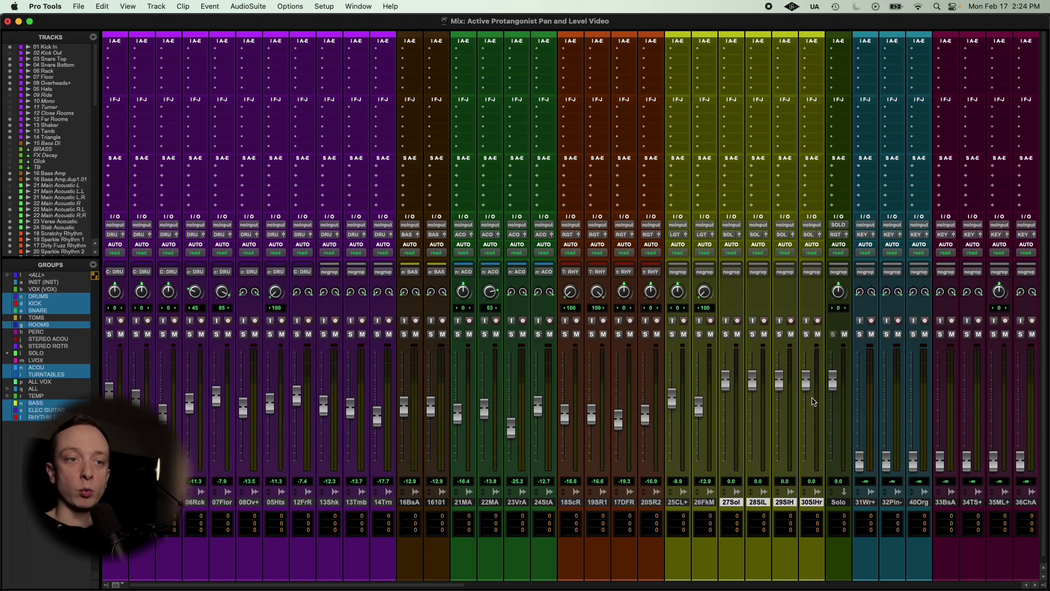
pyautogui.press('super+g')
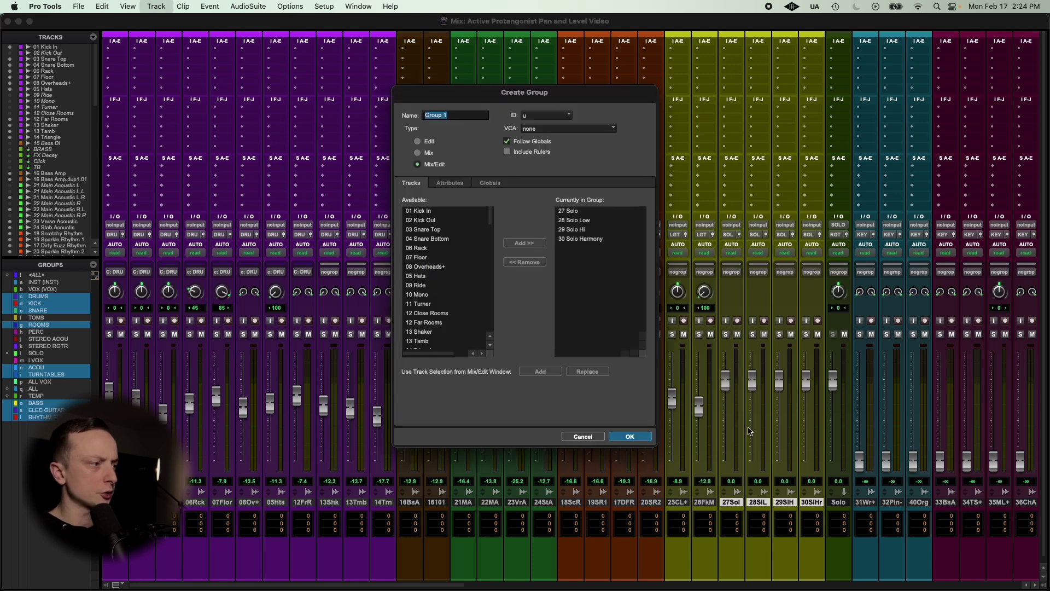
pyautogui.click(574, 434)
# Activate the existing SOLO group, pull its four faders fully down, and raise them together to -10.7 dB during playback
pyautogui.click(41, 354)
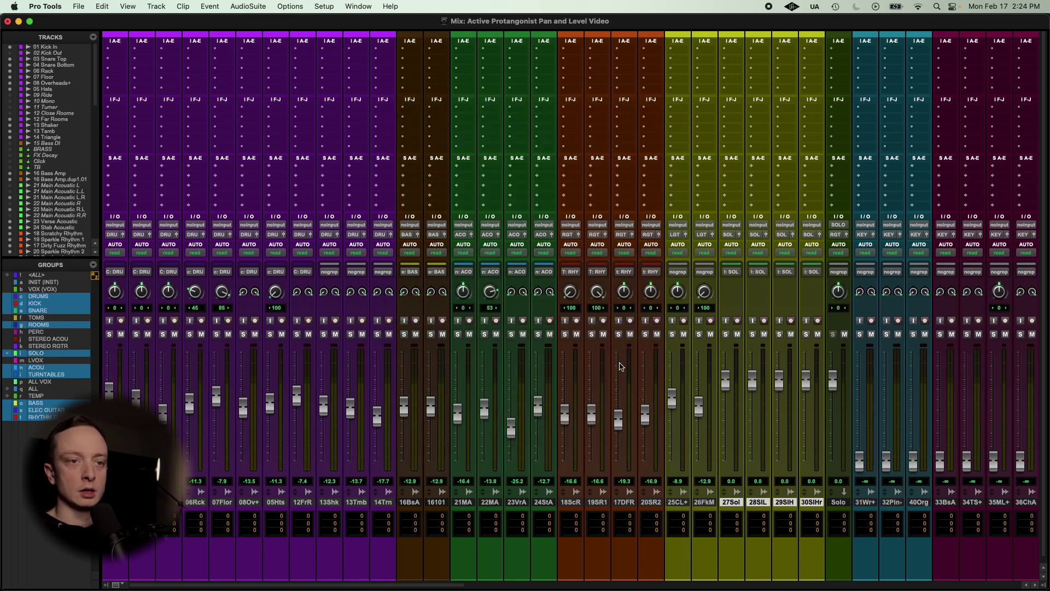
pyautogui.moveTo(752, 381); pyautogui.dragTo(762, 483)
pyautogui.press('super+equal')
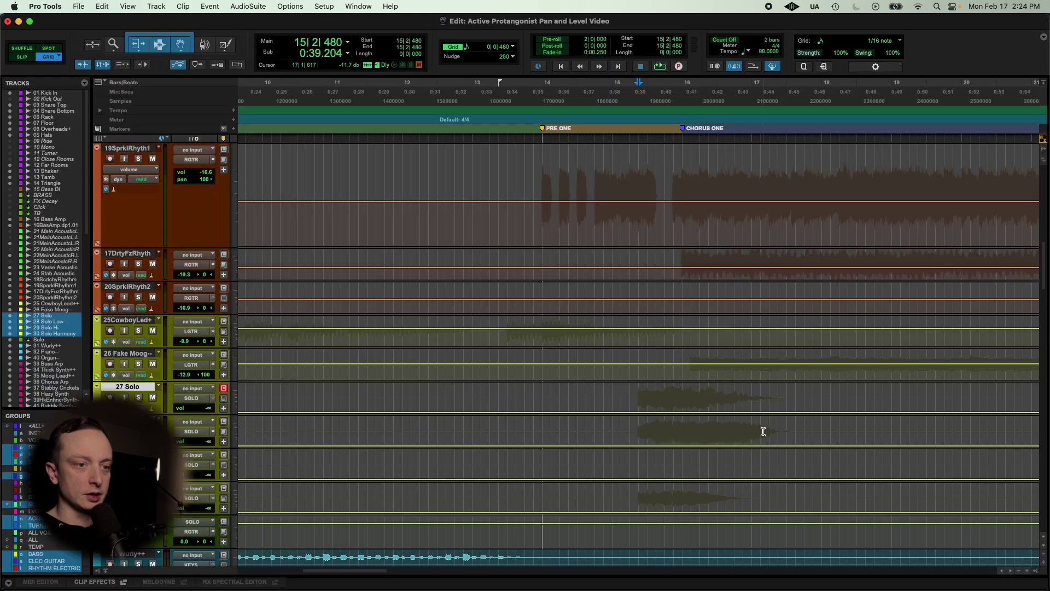
pyautogui.press('super+equal')
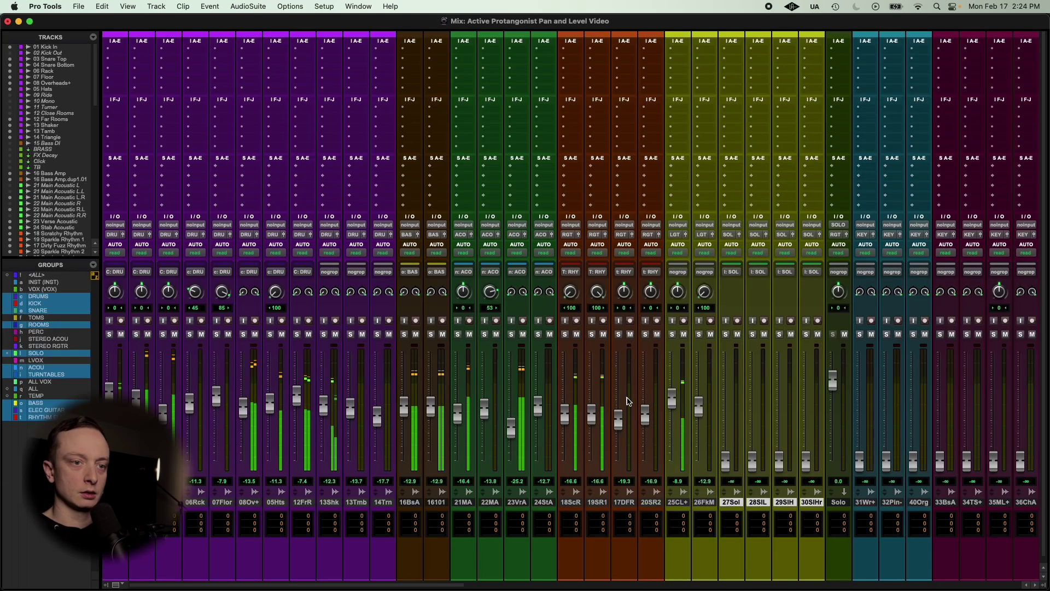
pyautogui.moveTo(755, 461); pyautogui.dragTo(753, 405)
# Fit the whole session in view and play from the start of the Bridge at bar 48 to hear all the solo tracks
pyautogui.press('super+equal')
pyautogui.hotkey('alt', 'a')
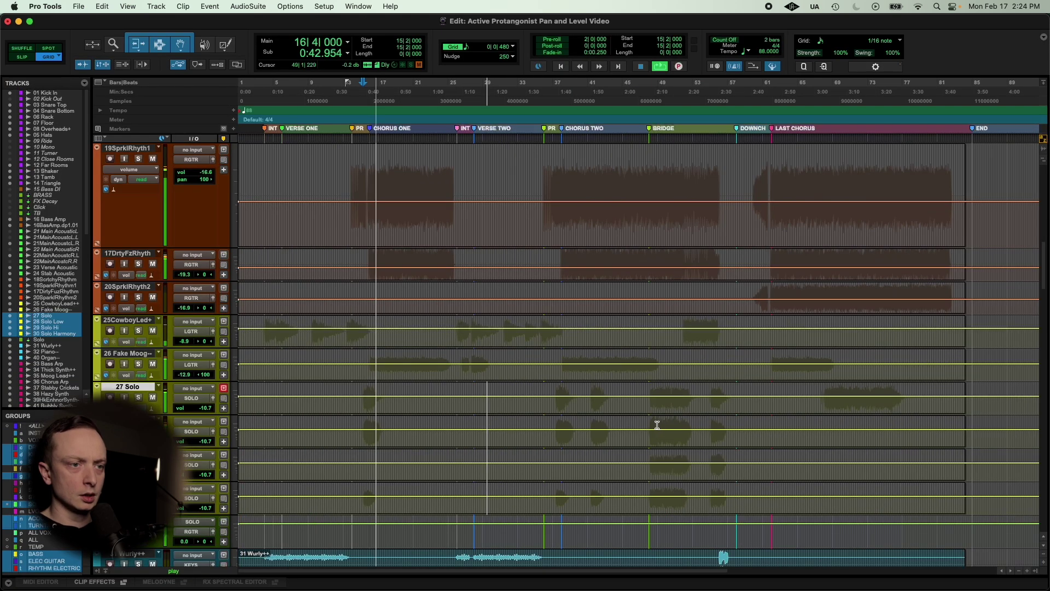
pyautogui.click(650, 396)
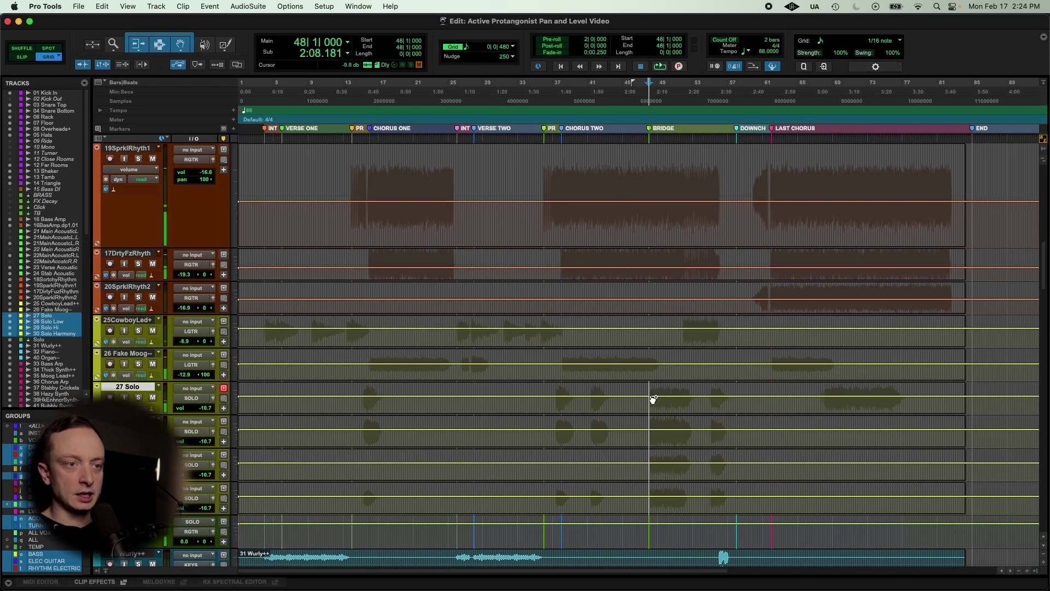
pyautogui.press('space')
pyautogui.press('super+equal')
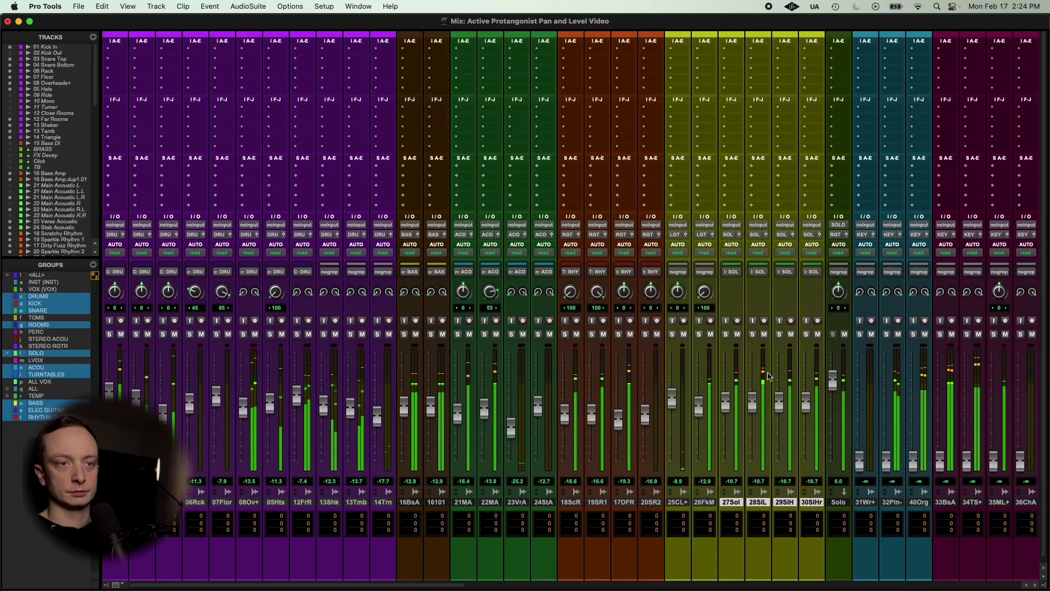
# Audition 27 Solo, 28 Solo Low, 29 Solo Hi and 30 Solo Harmony during playback by soloing each one on its own in turn
pyautogui.click(753, 334)
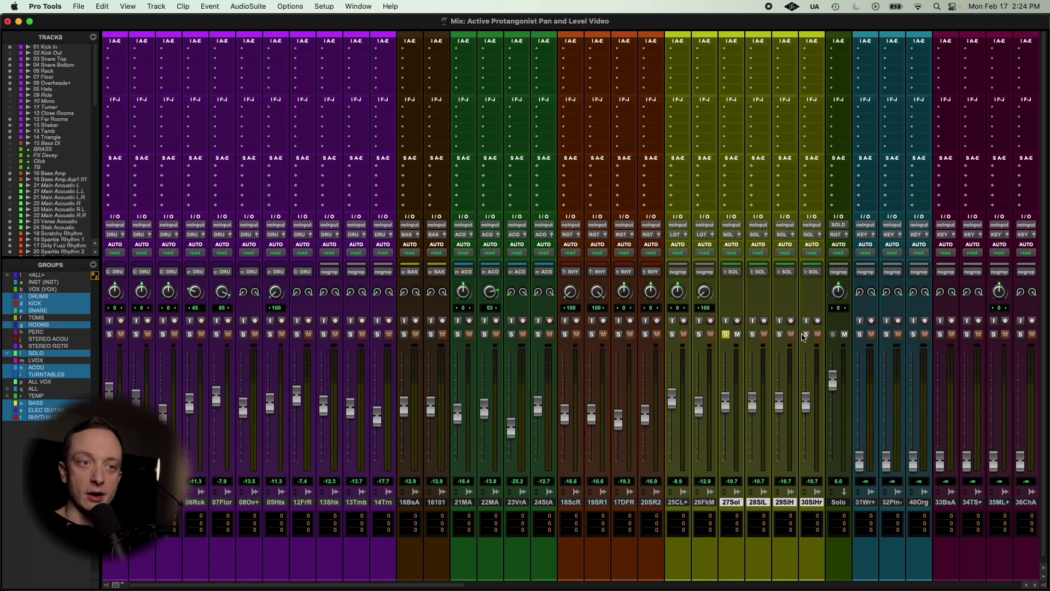
pyautogui.press('space')
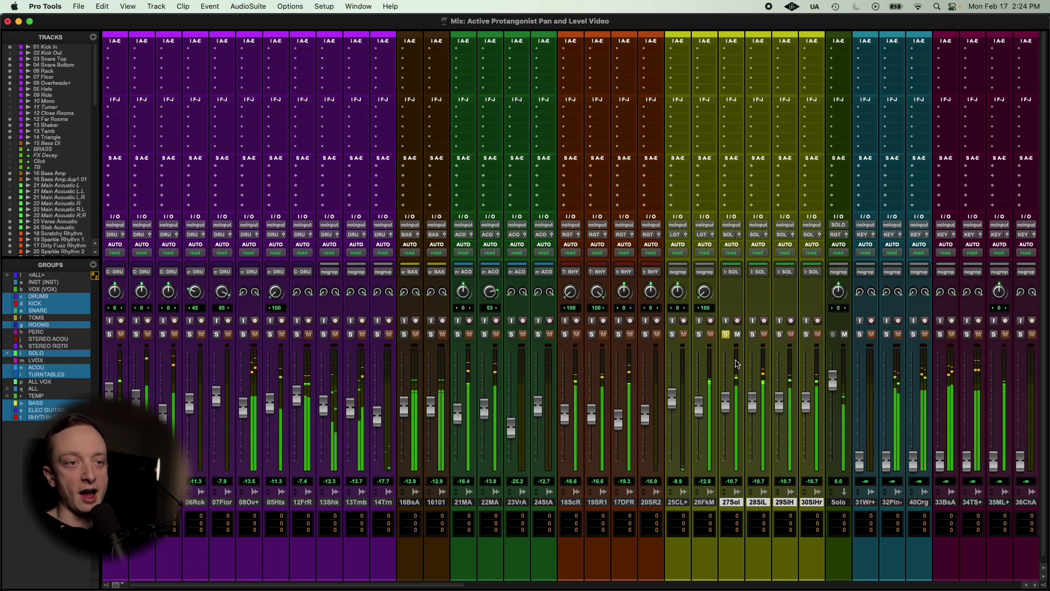
pyautogui.click(726, 335)
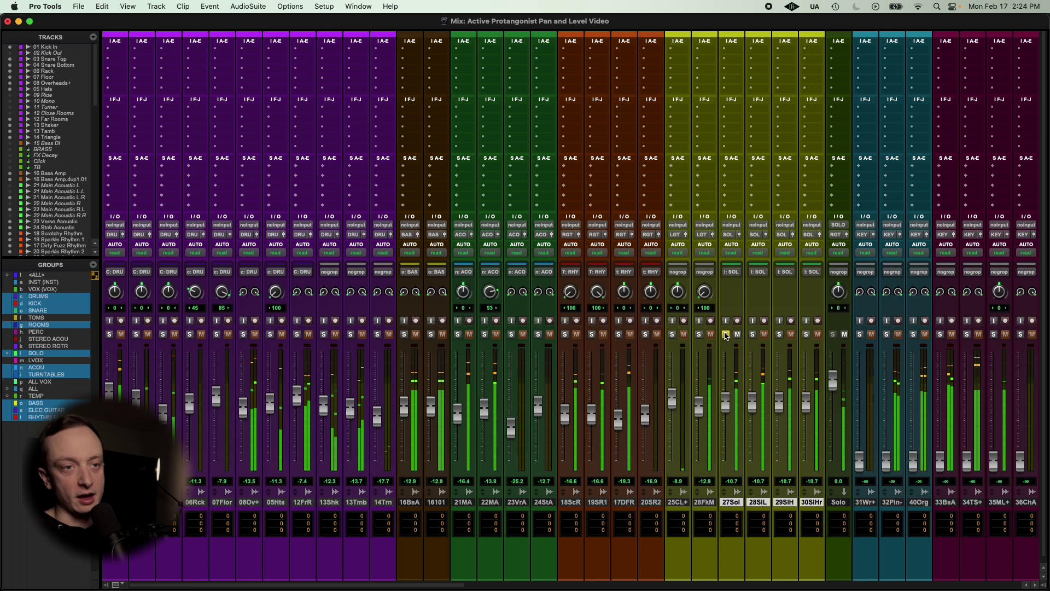
pyautogui.click(752, 335)
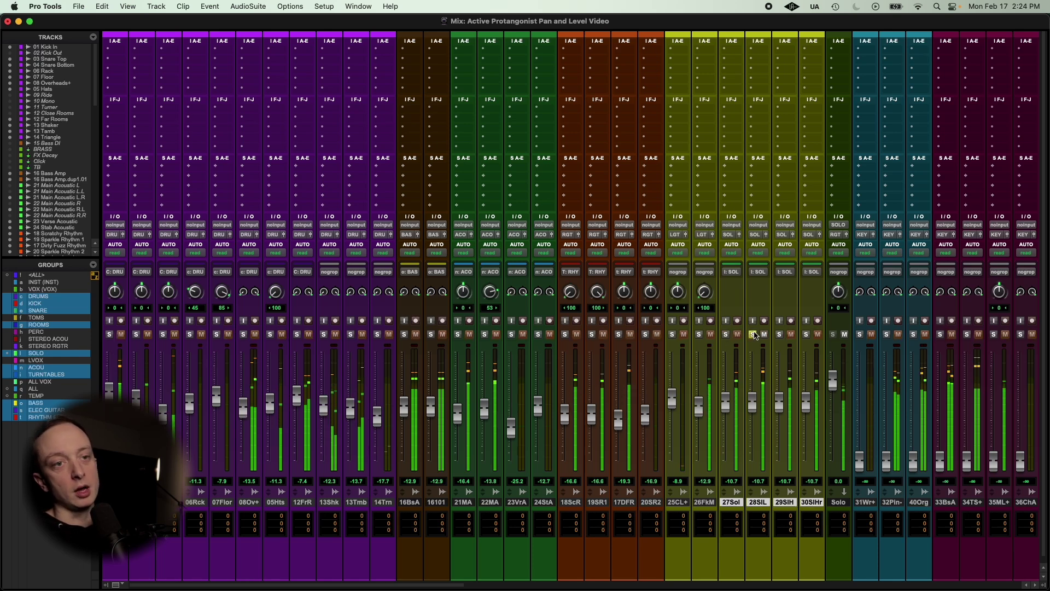
pyautogui.click(780, 335)
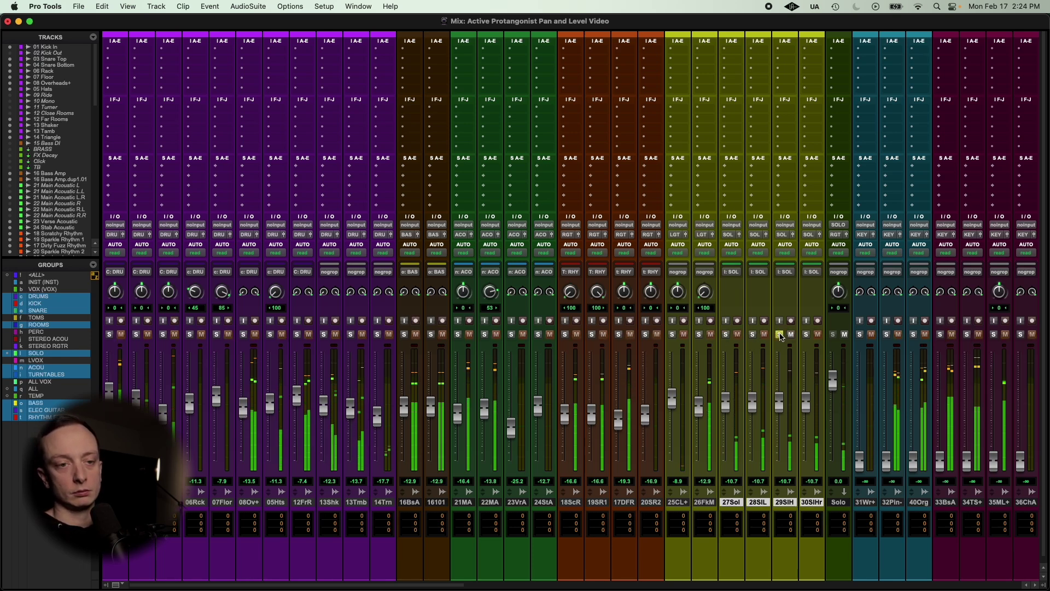
pyautogui.click(807, 334)
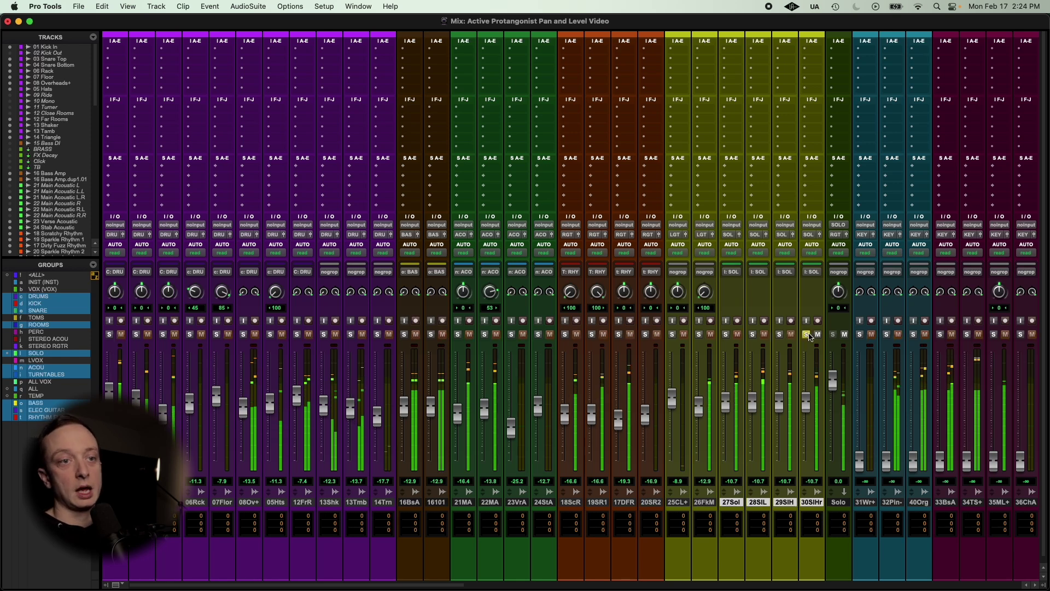
# Solo only 27 Solo and 28 Solo Low together, and lower the 28 Solo Low fader to -19.5 dB
pyautogui.click(807, 335)
pyautogui.click(726, 334)
pyautogui.click(752, 335)
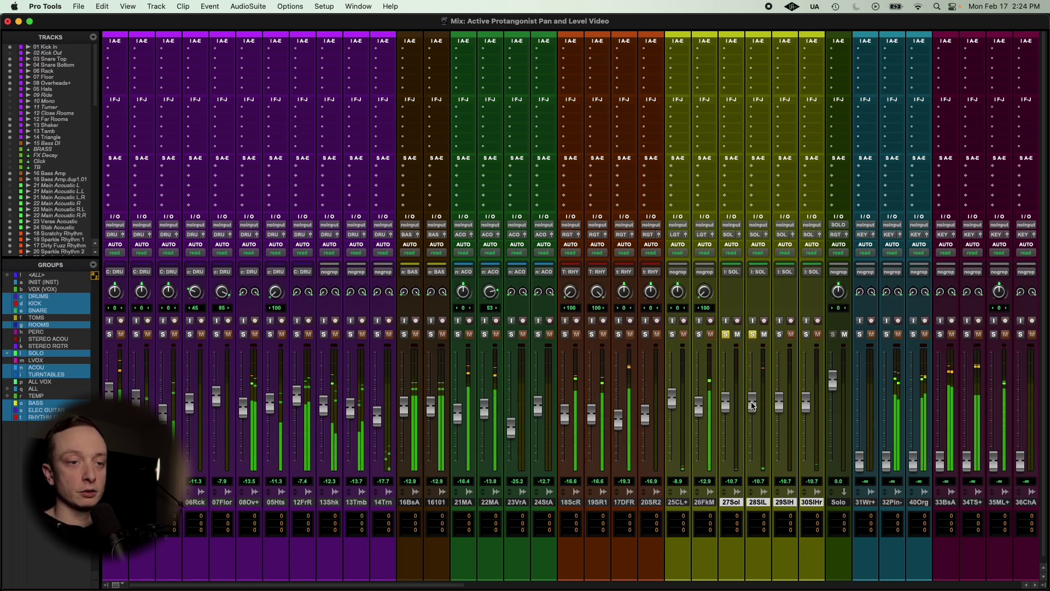
pyautogui.click(753, 405)
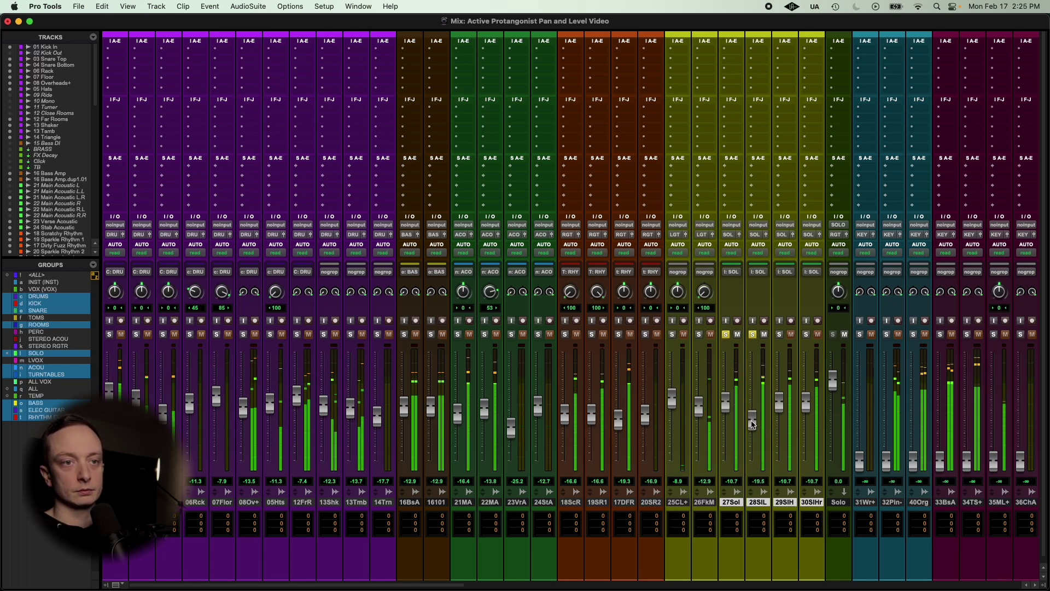
# Add 29 Solo Hi and 30 Solo Harmony to the soloed tracks, setting their faders to -16.6 dB and -15.8 dB
pyautogui.click(780, 335)
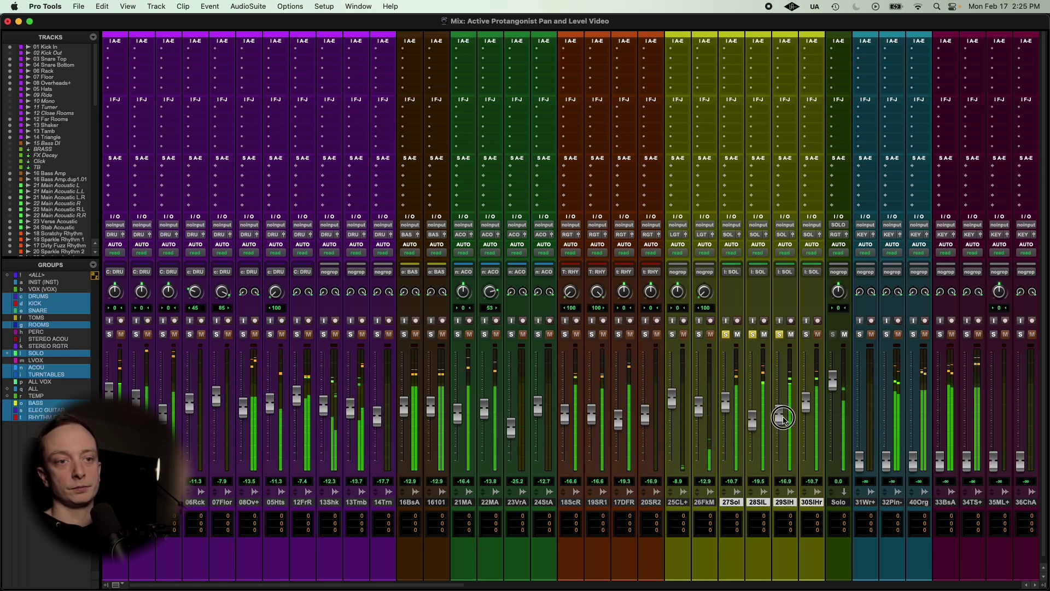
pyautogui.click(807, 334)
pyautogui.moveTo(810, 407)
pyautogui.mouseDown()
pyautogui.moveTo(804, 431)
pyautogui.moveTo(803, 419)
pyautogui.mouseUp()
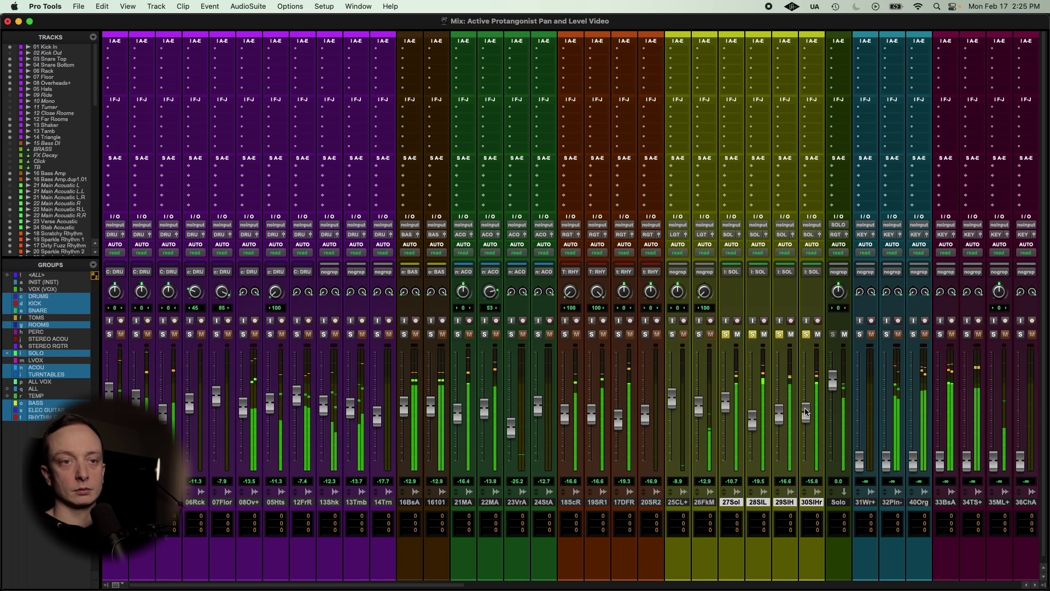
# Pull the Solo aux fader fully down, clear all track solos, and raise the aux to -2.0 dB against the full mix
pyautogui.moveTo(834, 379); pyautogui.dragTo(833, 461)
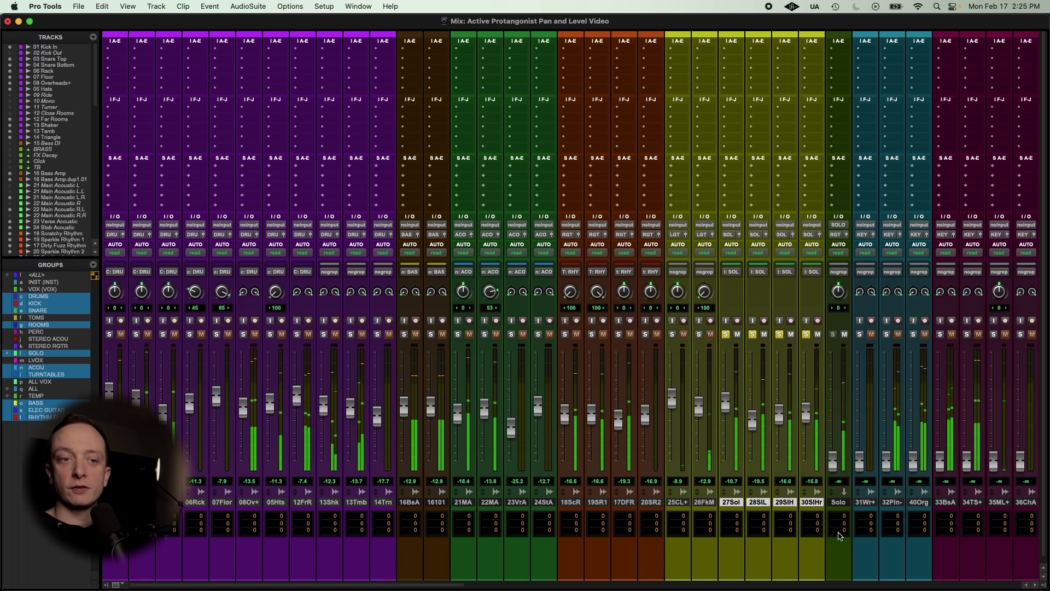
pyautogui.keyDown('alt'); pyautogui.click(780, 334); pyautogui.keyUp('alt')
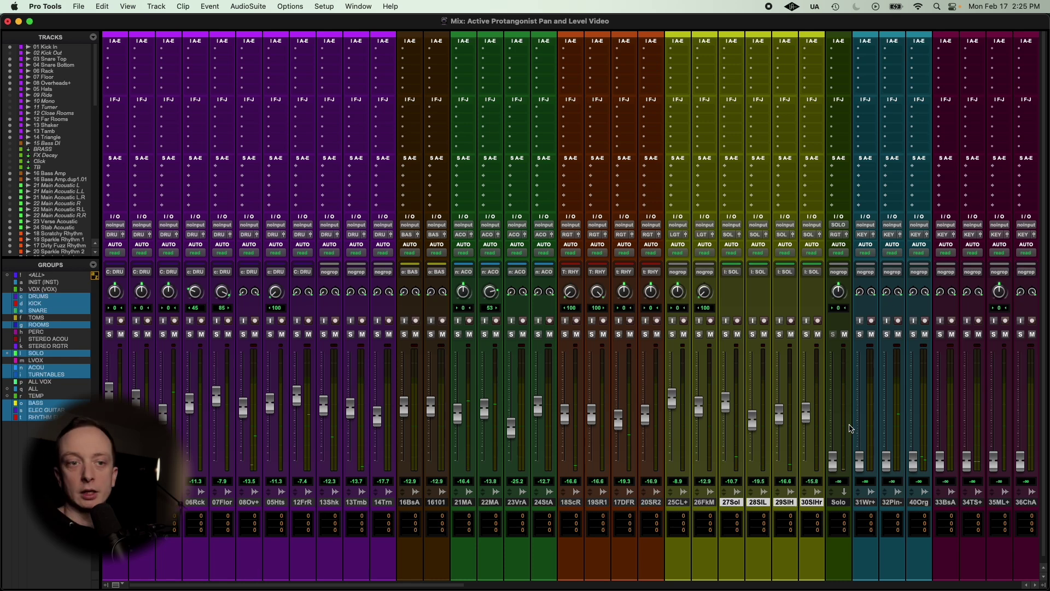
pyautogui.moveTo(841, 461); pyautogui.dragTo(830, 390)
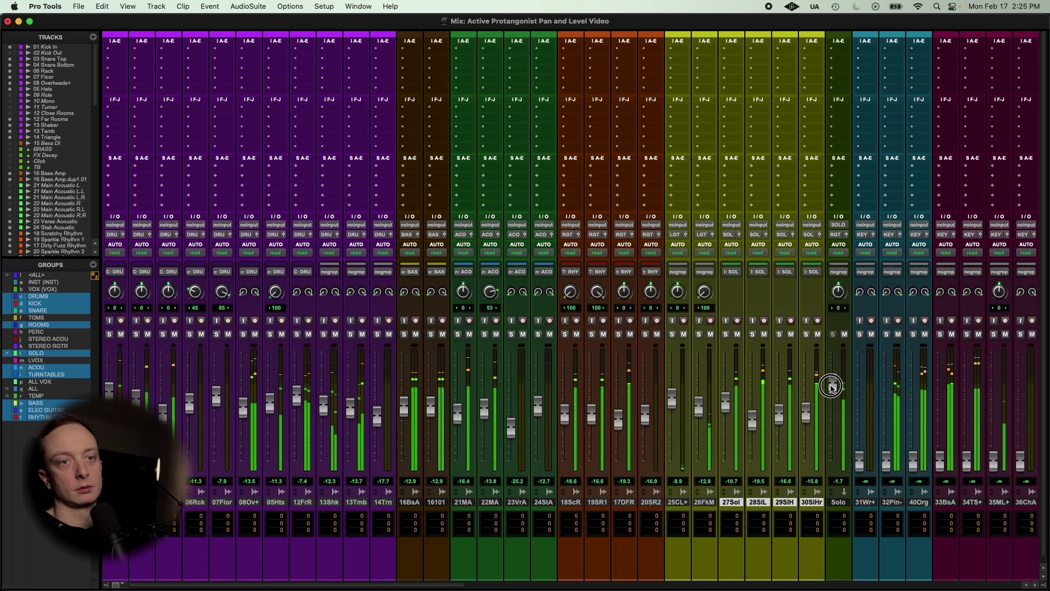
pyautogui.hscroll(6, 832, 388)
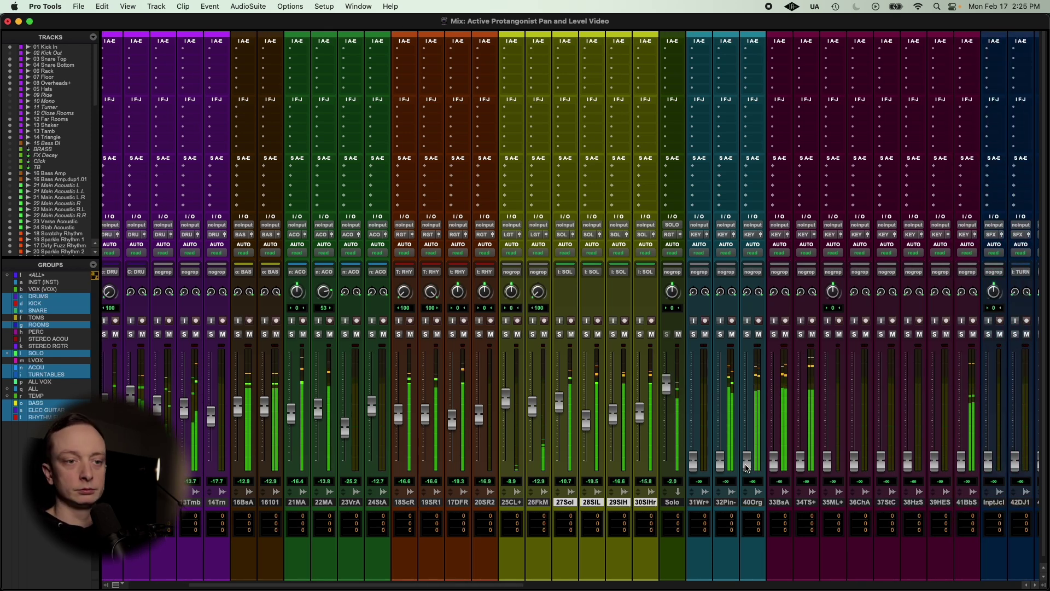
# Stop playback, place the cursor at the start of the Wurly++ part before Verse One, and play from there
pyautogui.press('super+equal')
pyautogui.press('space')
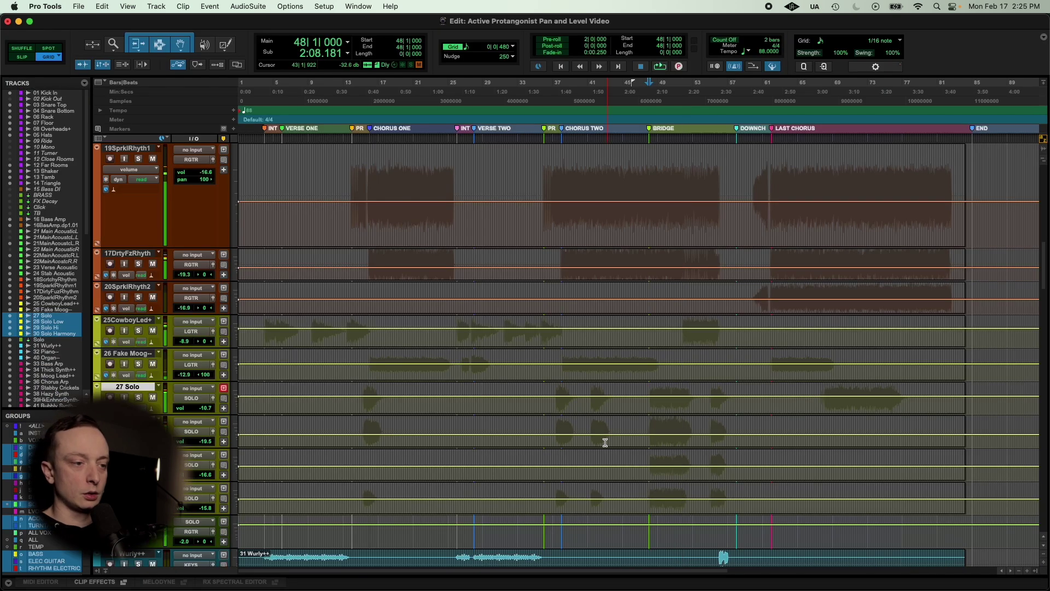
pyautogui.scroll(-5, 604, 441)
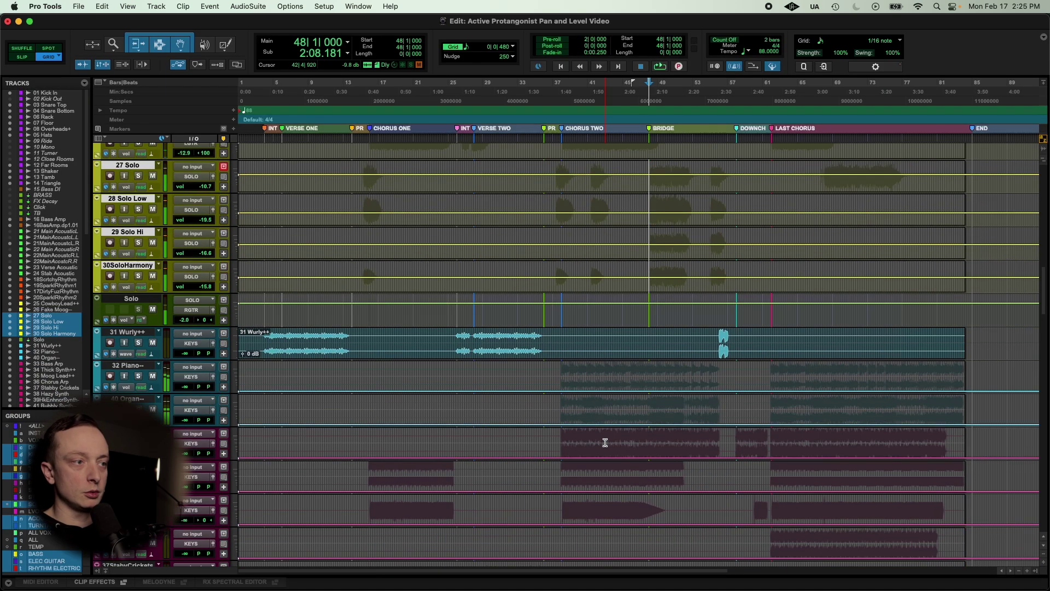
pyautogui.click(261, 335)
pyautogui.press('super+equal')
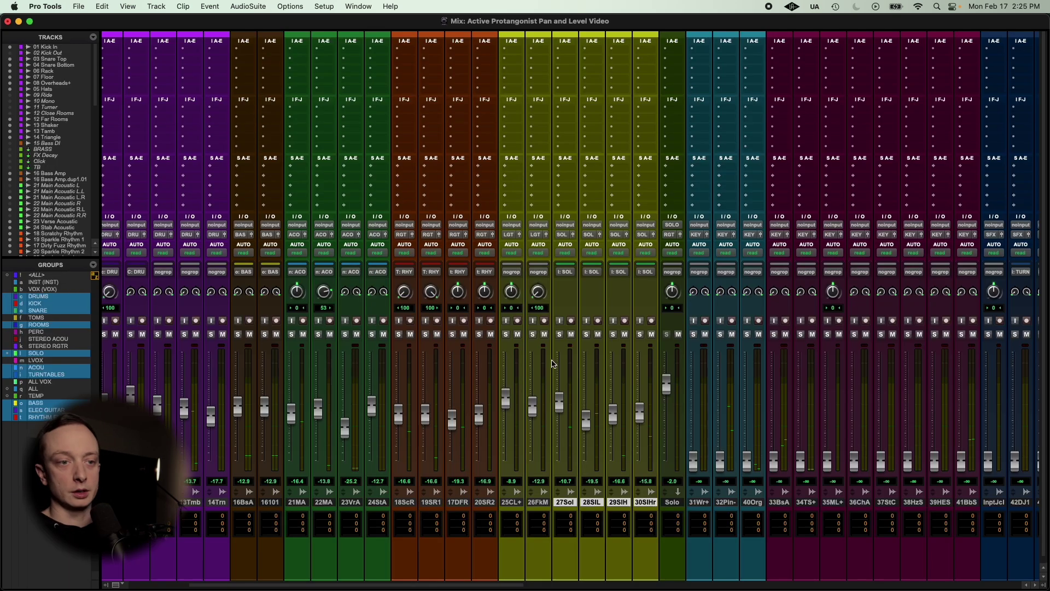
pyautogui.press('space')
# Bring the Wurly++ fader up to 0 dB, audition the track in solo, and set its level to -8.9 dB in the full mix
pyautogui.moveTo(694, 461); pyautogui.dragTo(695, 378)
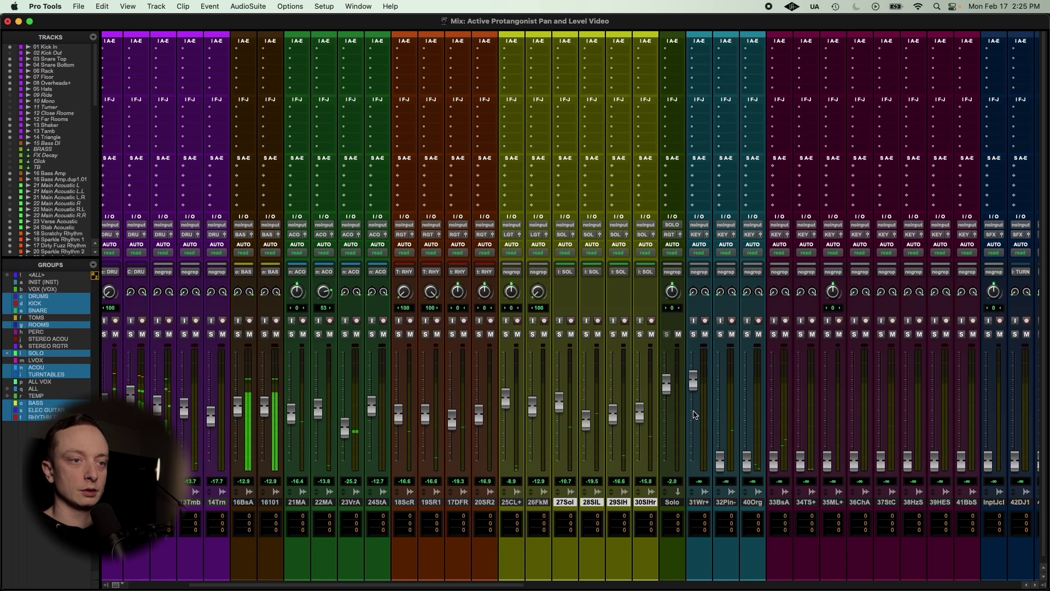
pyautogui.click(695, 335)
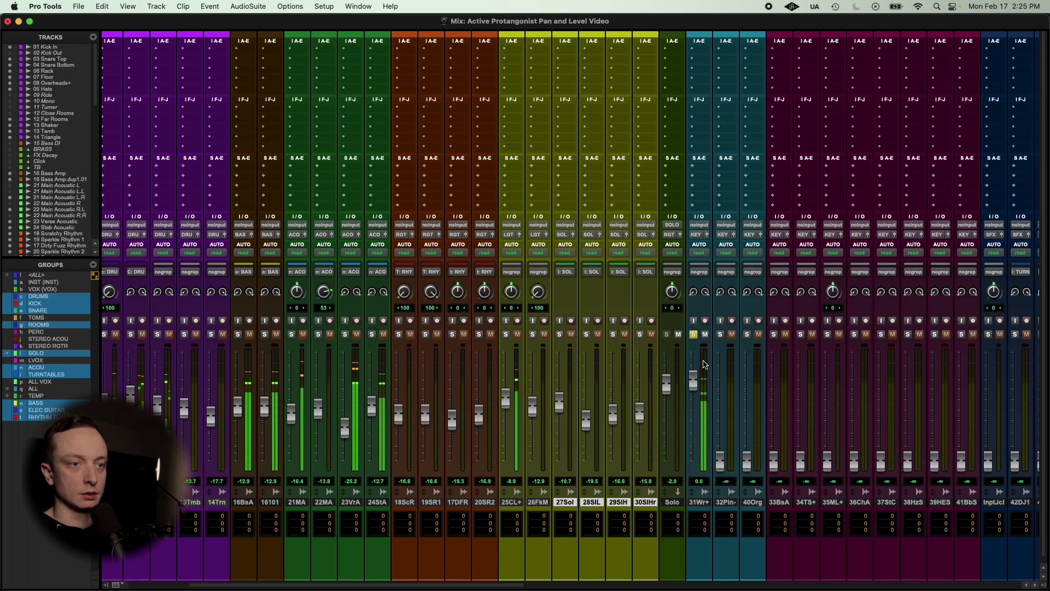
pyautogui.click(693, 333)
pyautogui.moveTo(693, 385); pyautogui.dragTo(693, 391)
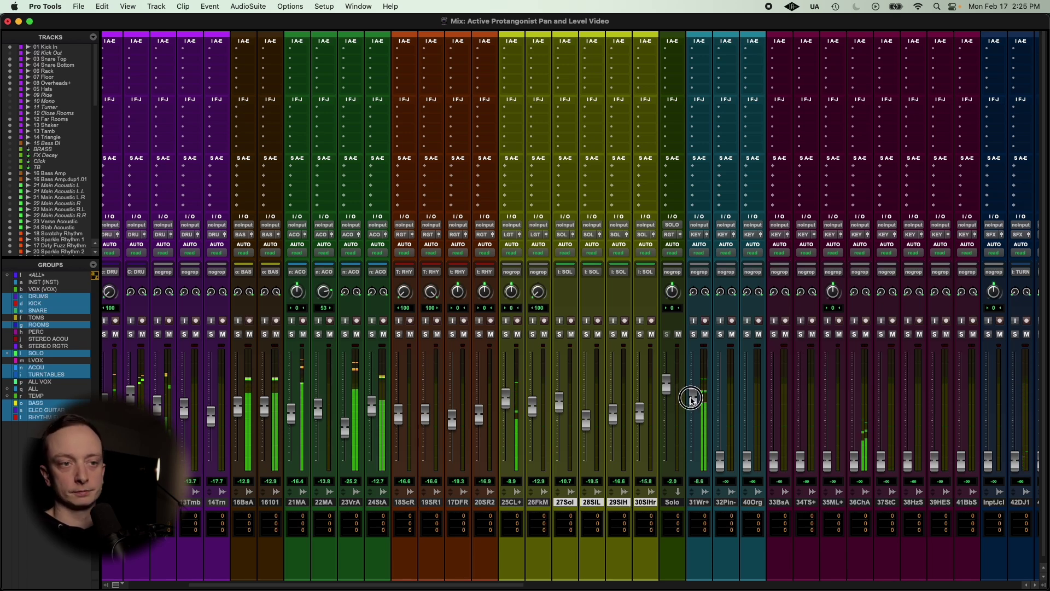
# Select the Piano track, locate playback just before Chorus Two, and bring the Piano fader up to 0 dB
pyautogui.click(726, 502)
pyautogui.press('super+equal')
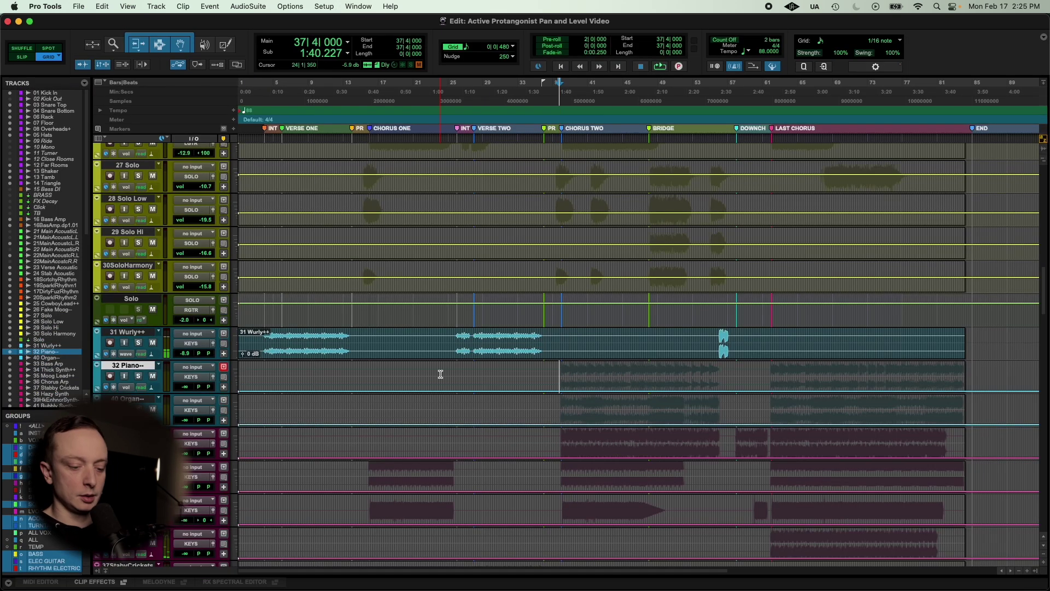
pyautogui.press('super+equal')
pyautogui.moveTo(720, 462); pyautogui.dragTo(722, 379)
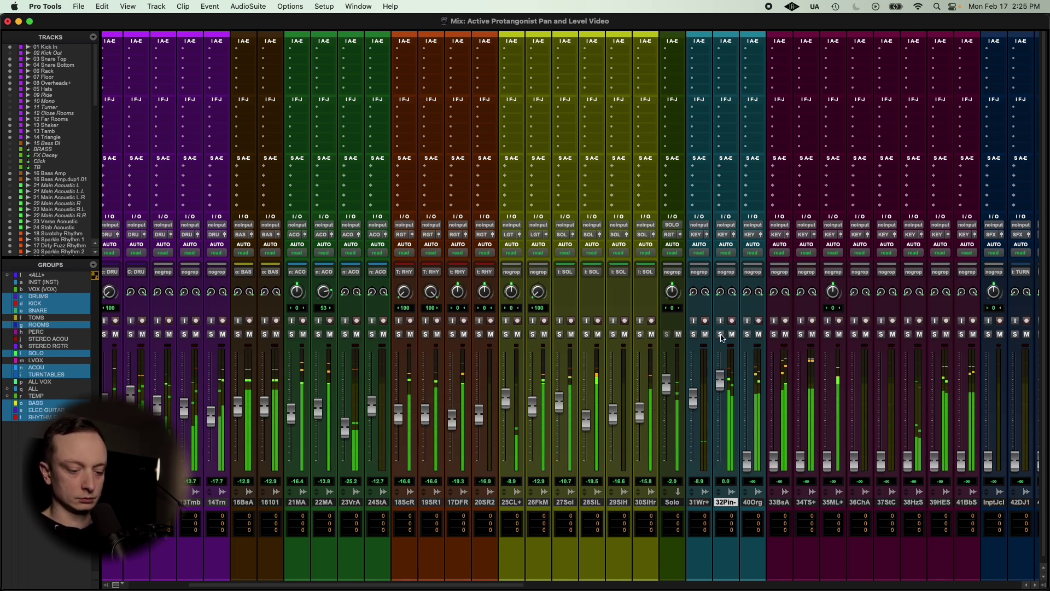
# Check the Piano and Organ clips across the song, raise the Organ fader to 0 dB, and play both tracks soloed
pyautogui.press('super+equal')
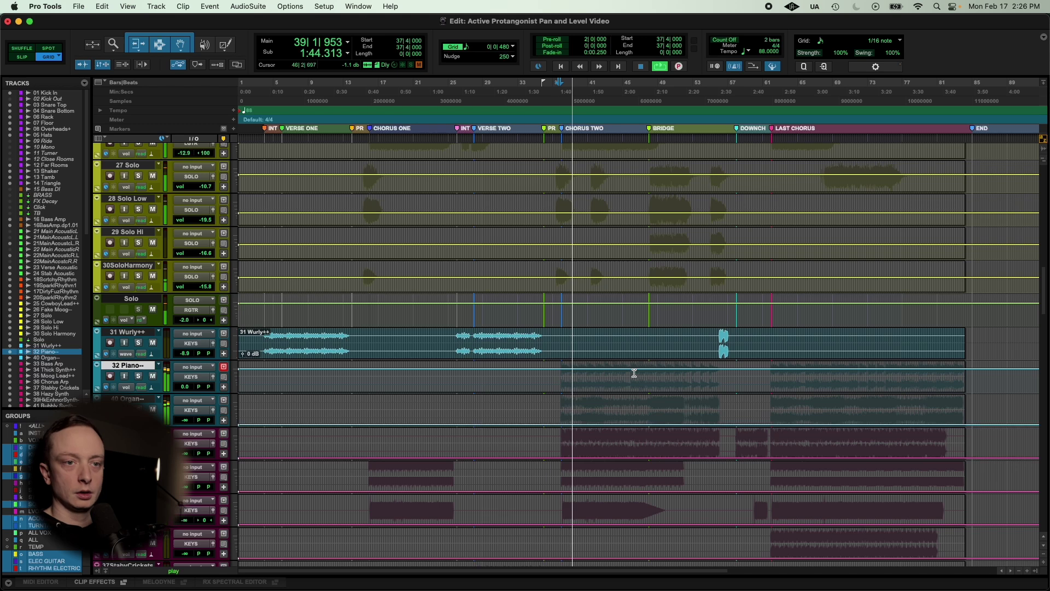
pyautogui.press('space')
pyautogui.scroll(-3, 639, 370)
pyautogui.hscroll(2, 628, 306)
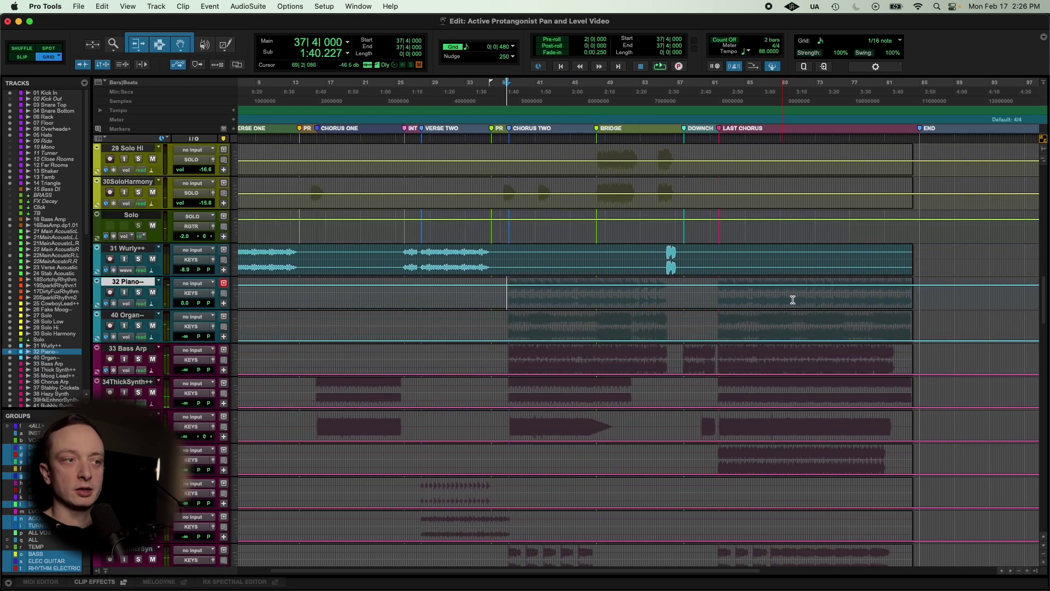
pyautogui.press('super+bracketleft')
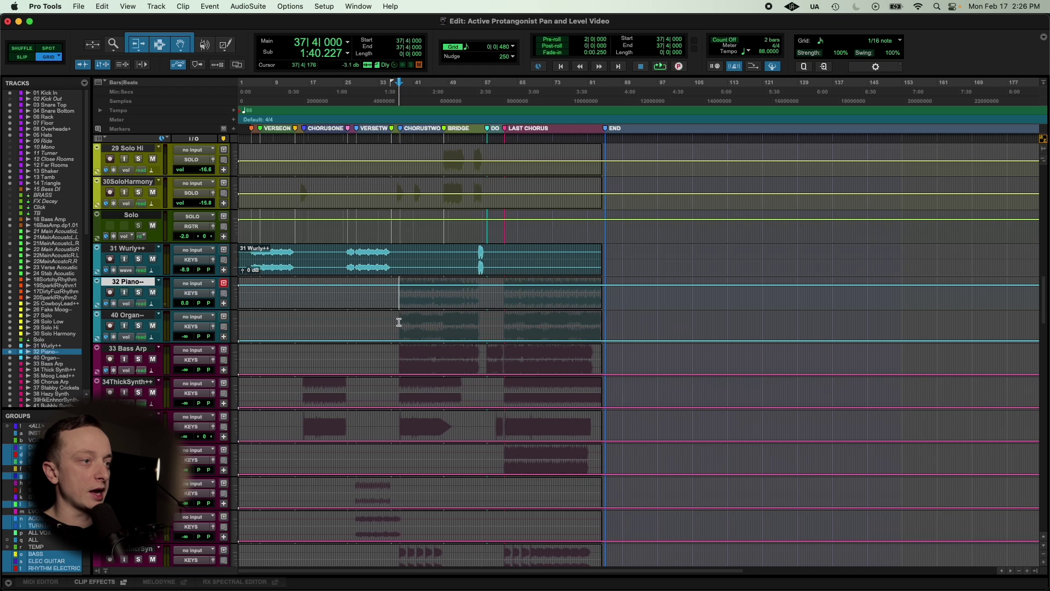
pyautogui.press('super+equal')
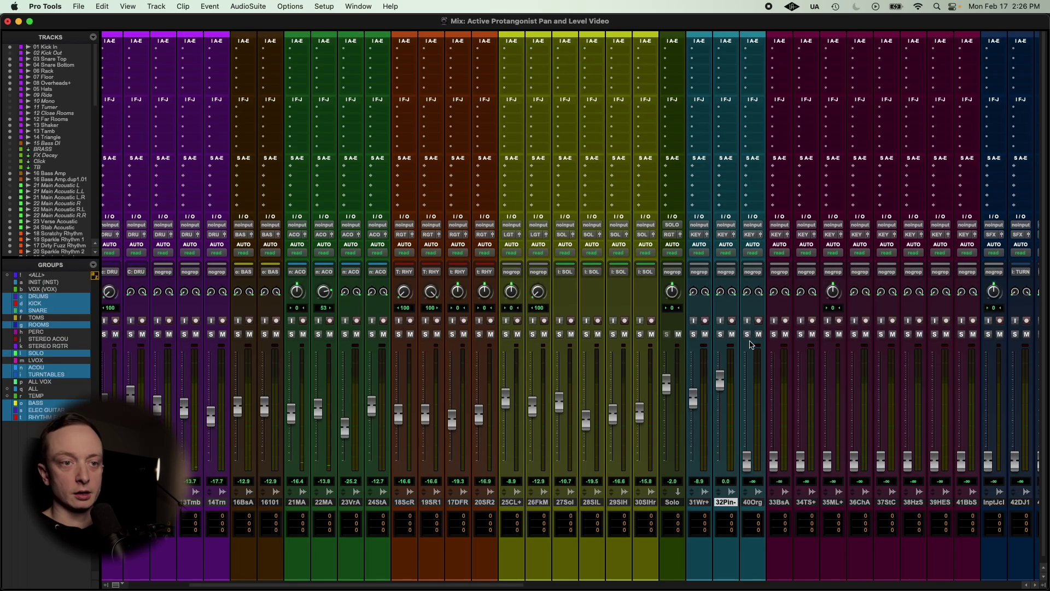
pyautogui.moveTo(742, 459); pyautogui.dragTo(750, 386)
pyautogui.press('space')
pyautogui.hotkey('shift', 's')
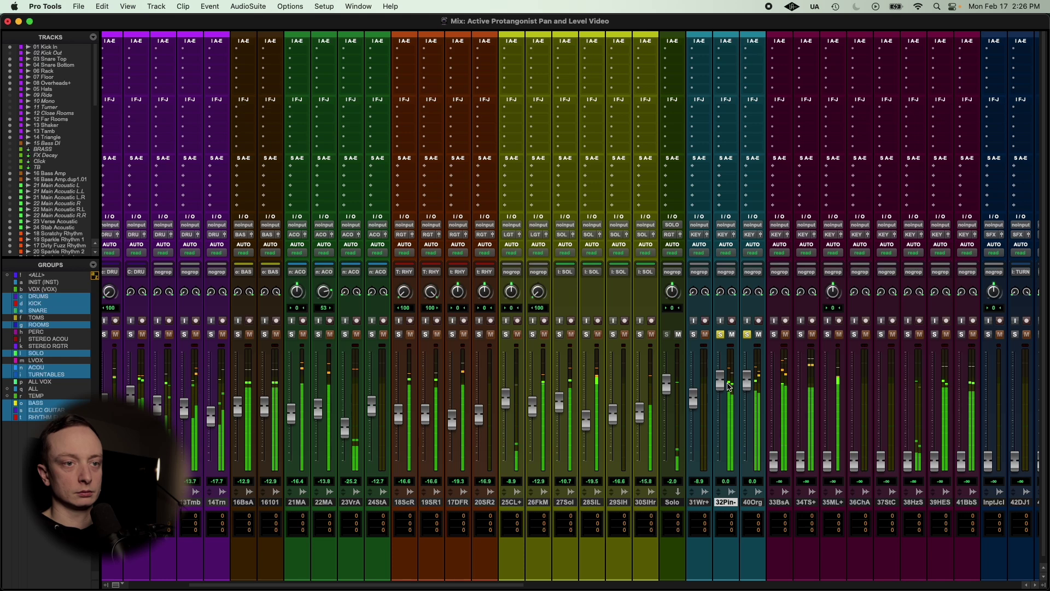
# Set the Piano fader to -2.0 dB against the Organ and create a Mix/Edit group from the two tracks
pyautogui.moveTo(721, 379); pyautogui.dragTo(724, 390)
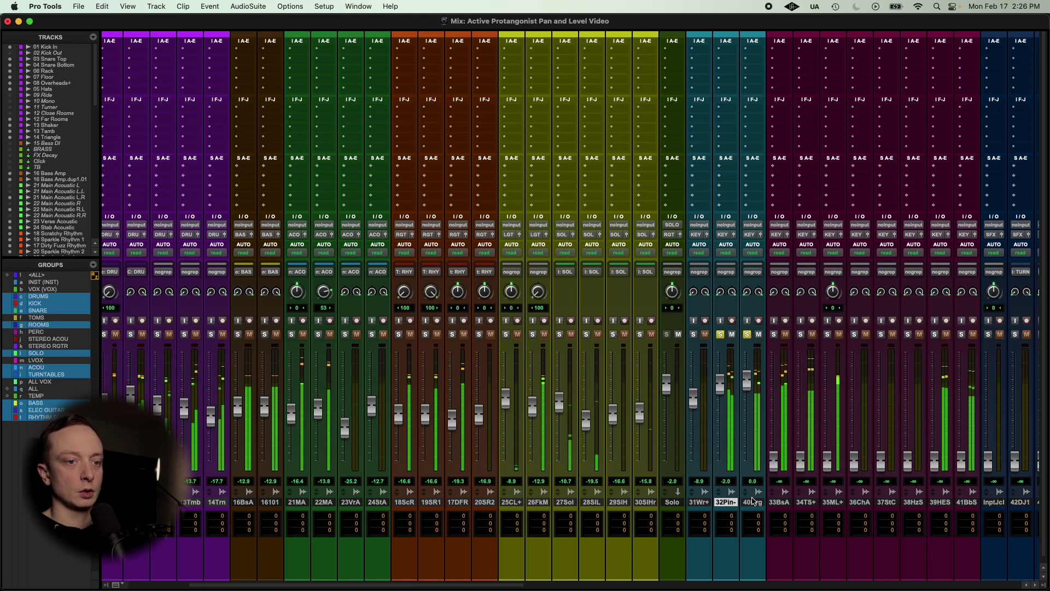
pyautogui.press('super+g')
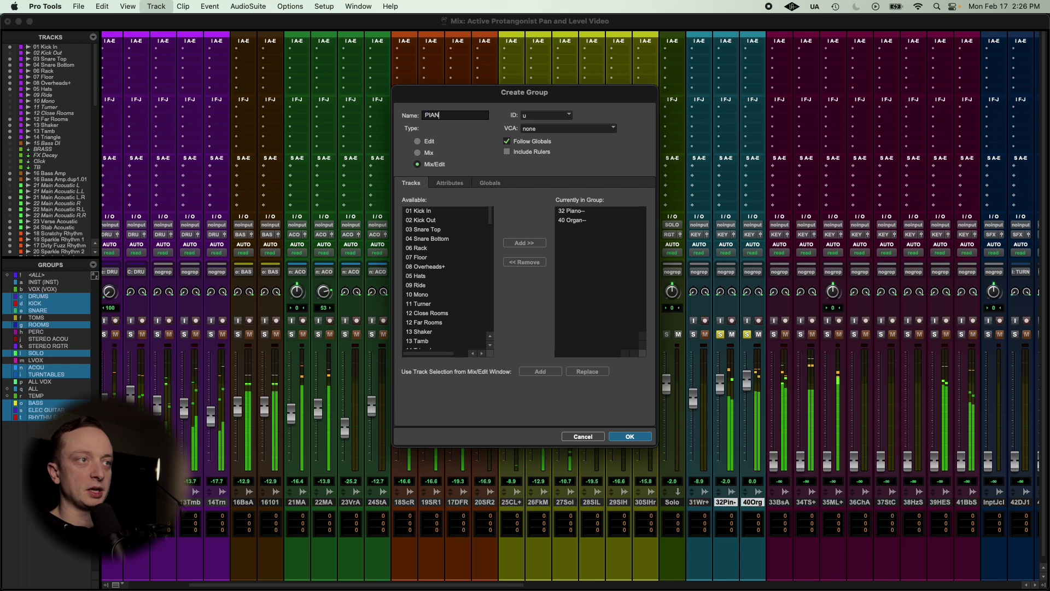
pyautogui.press('Return')
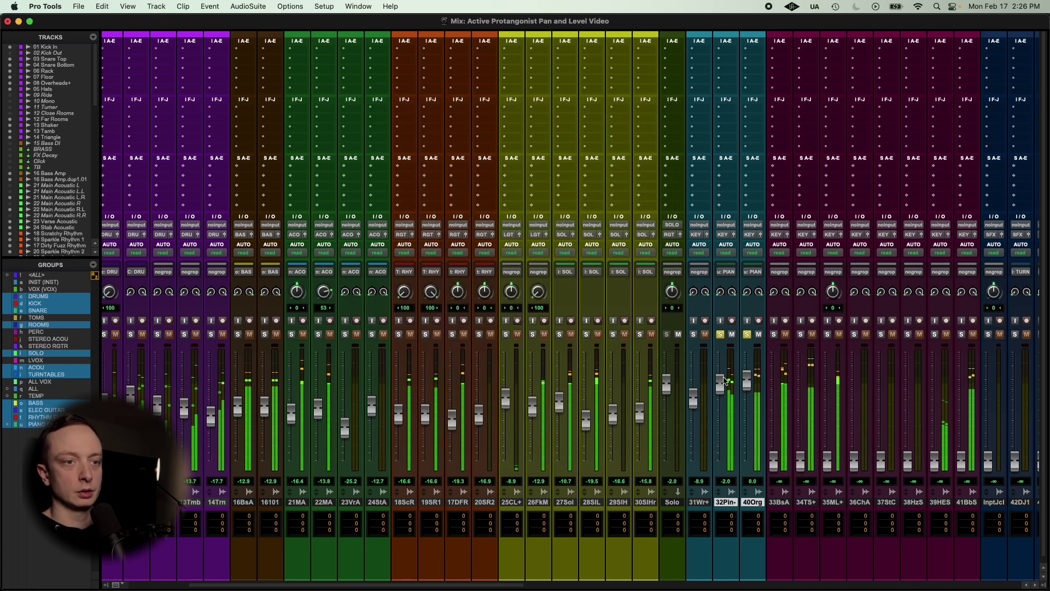
# Unsolo the Piano and Organ group, blend it in at -16.3 and -14.3 dB, and lower Fake Moog to -17.7 dB
pyautogui.moveTo(725, 381); pyautogui.dragTo(737, 410)
pyautogui.click(721, 335)
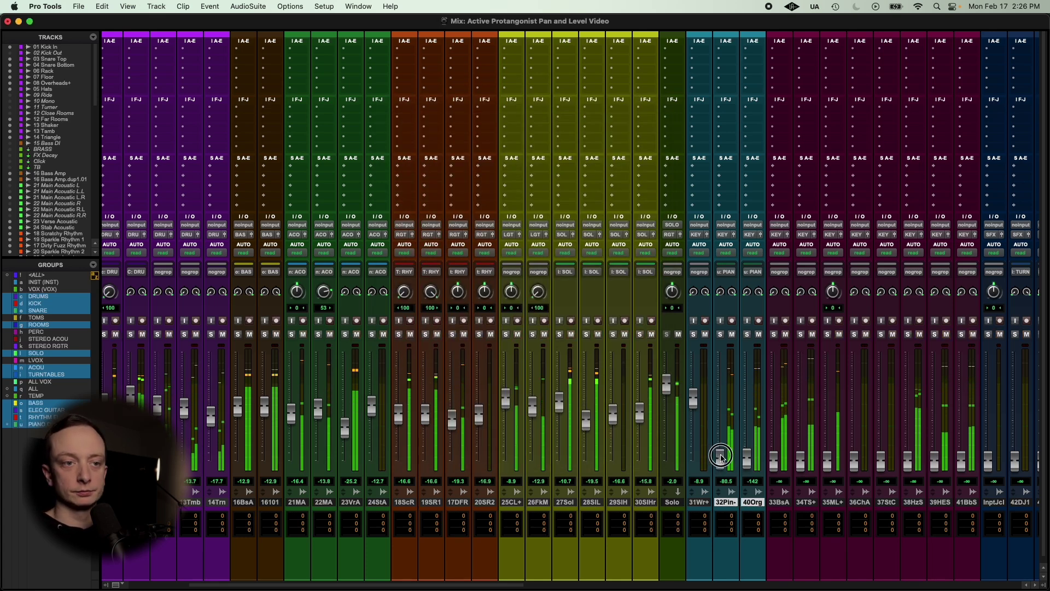
pyautogui.moveTo(720, 461); pyautogui.dragTo(719, 403)
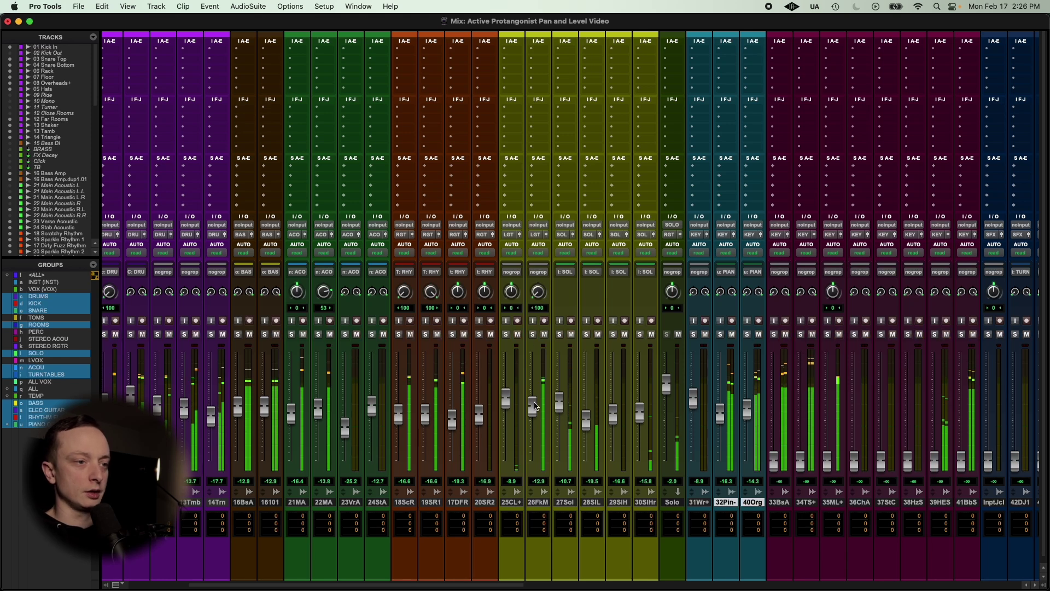
pyautogui.moveTo(533, 407); pyautogui.dragTo(529, 416)
# Select the Bass Arp track and place the playback cursor at the start of its Chorus Two part
pyautogui.hscroll(1, 544, 418)
pyautogui.hscroll(5, 544, 418)
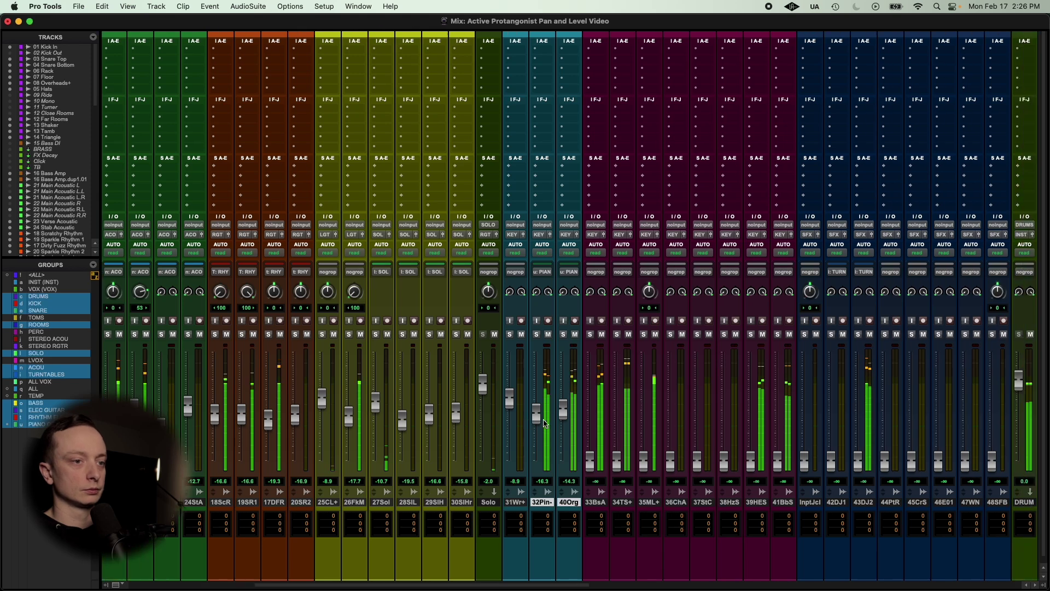
pyautogui.click(584, 503)
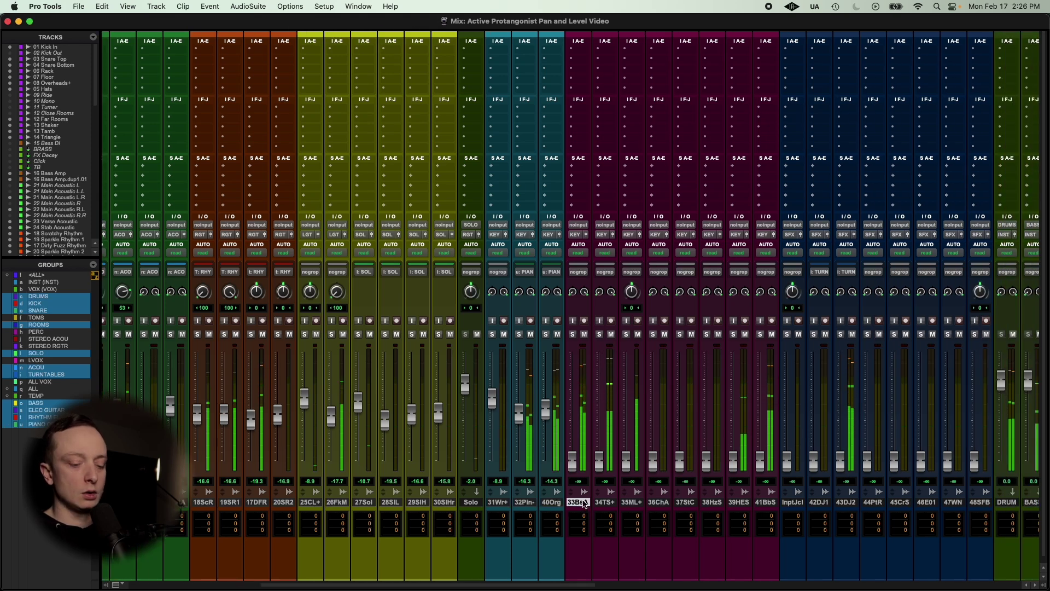
pyautogui.press('super+equal')
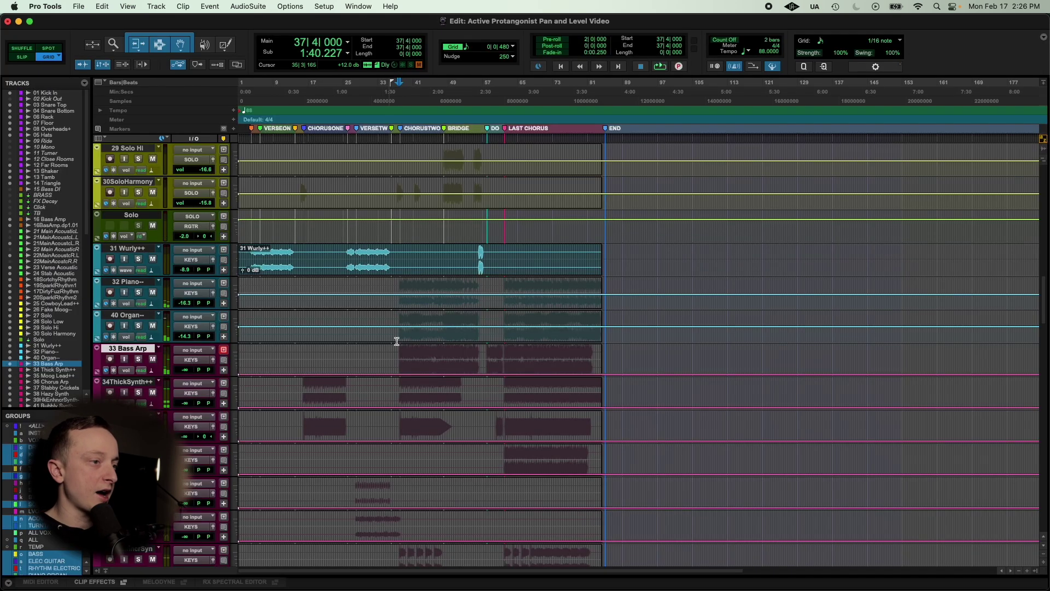
pyautogui.click(399, 359)
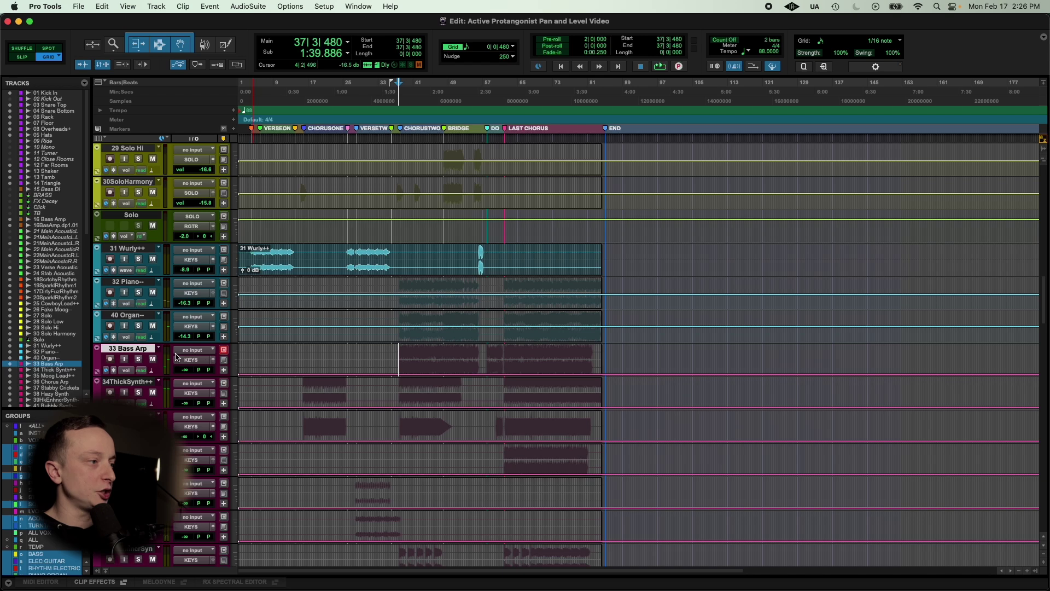
pyautogui.press('super+equal')
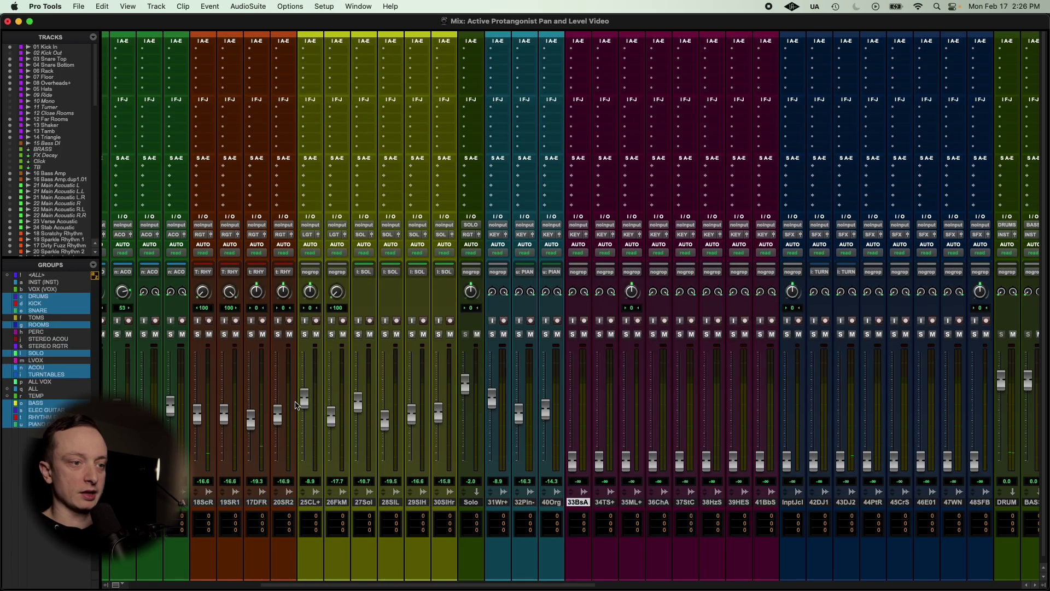
# Audition Bass Arp soloed at 0 dB, set it to -17.7 dB in the mix, and lower Piano and Organ to -18.1 and -16.1 dB
pyautogui.keyDown('alt'); pyautogui.click(575, 466); pyautogui.keyUp('alt')
pyautogui.press('space')
pyautogui.click(573, 335)
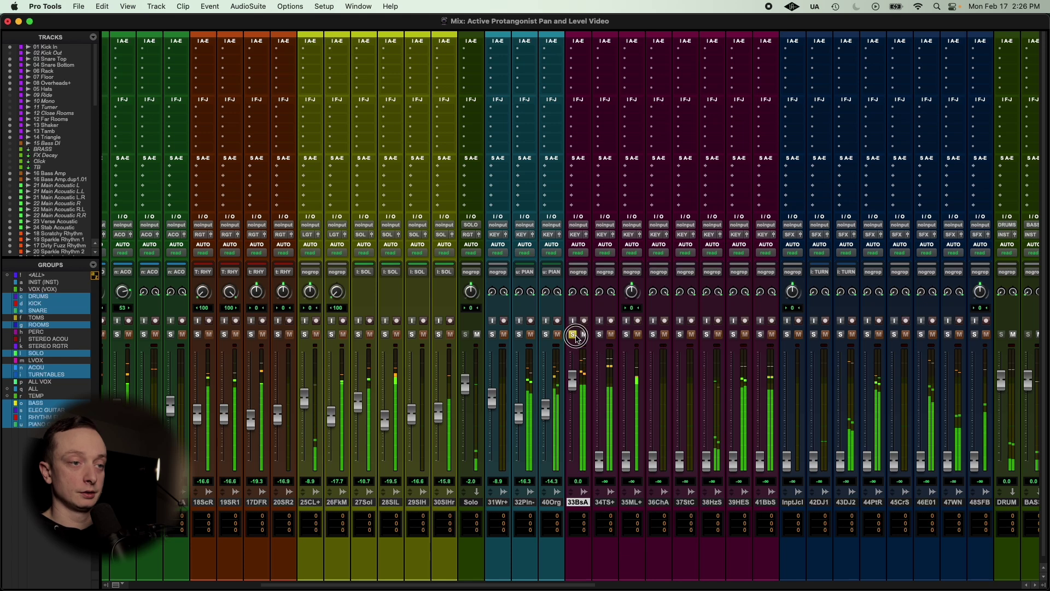
pyautogui.click(572, 334)
pyautogui.click(577, 388)
pyautogui.moveTo(577, 387); pyautogui.dragTo(550, 417)
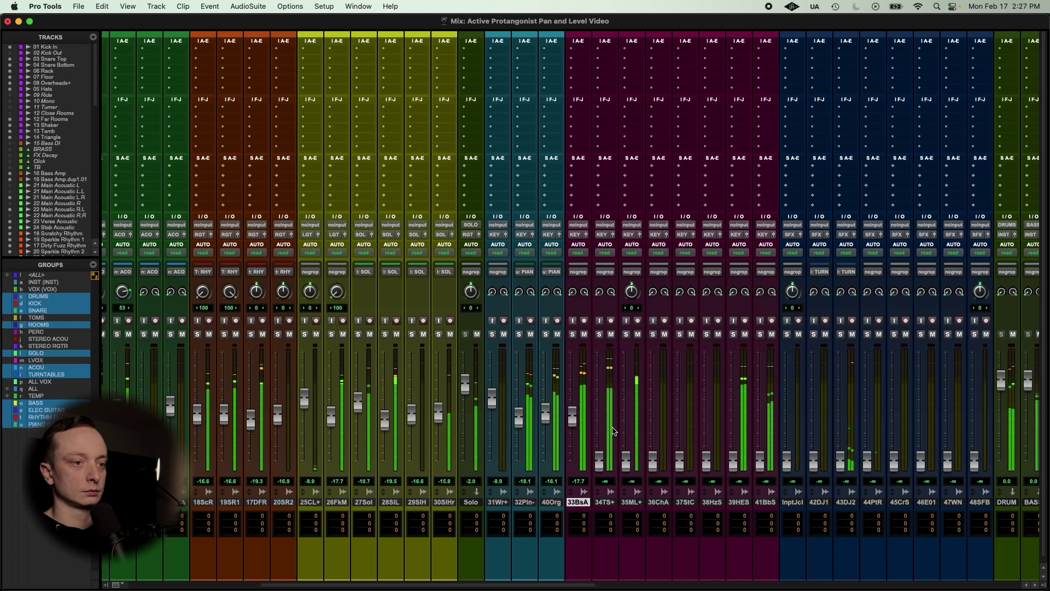
# Bring up the Thick Synth and Moog Lead faders and set them to -15.3 dB and -3.6 dB respectively
pyautogui.keyDown('alt'); pyautogui.click(601, 456); pyautogui.keyUp('alt')
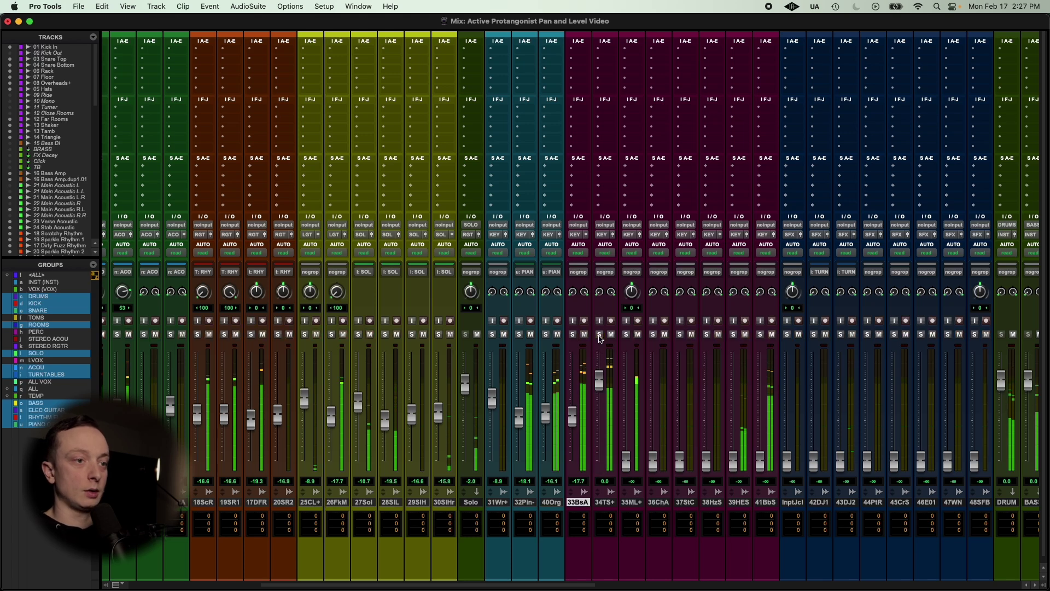
pyautogui.moveTo(599, 380); pyautogui.dragTo(595, 411)
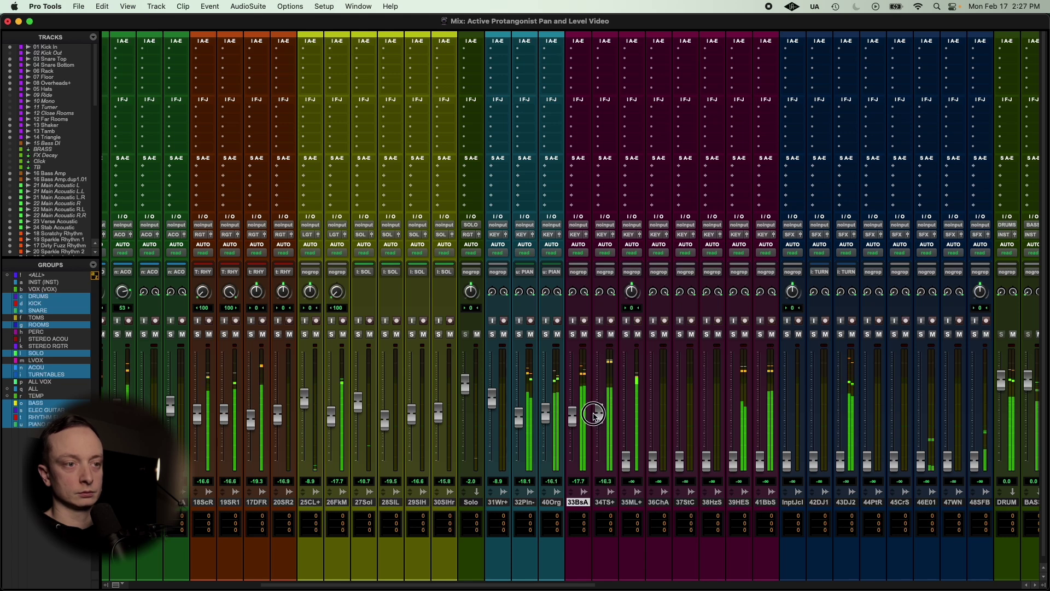
pyautogui.keyDown('alt'); pyautogui.click(626, 461); pyautogui.keyUp('alt')
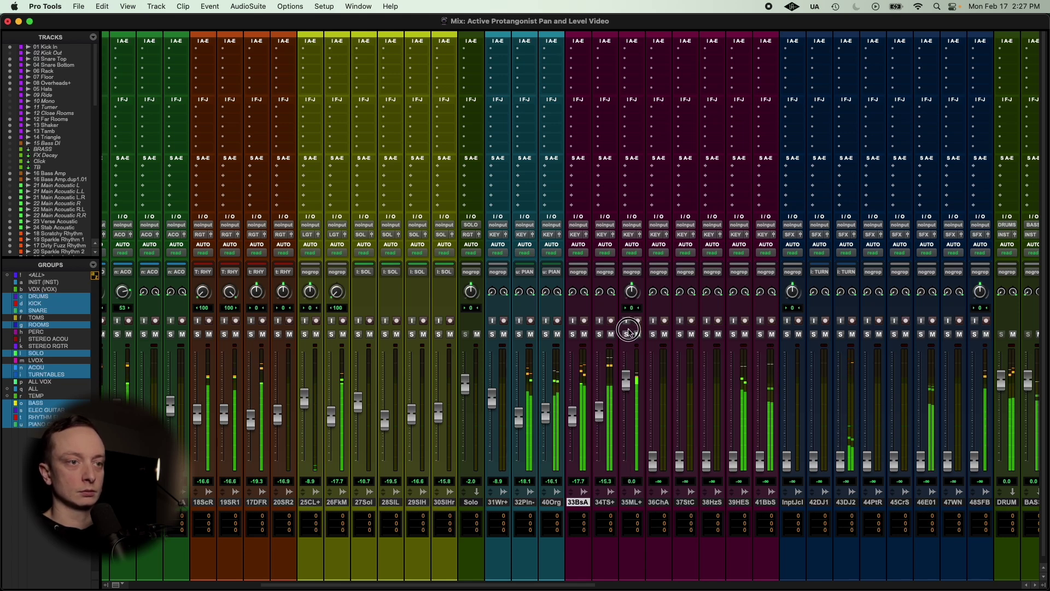
pyautogui.moveTo(627, 381); pyautogui.dragTo(629, 390)
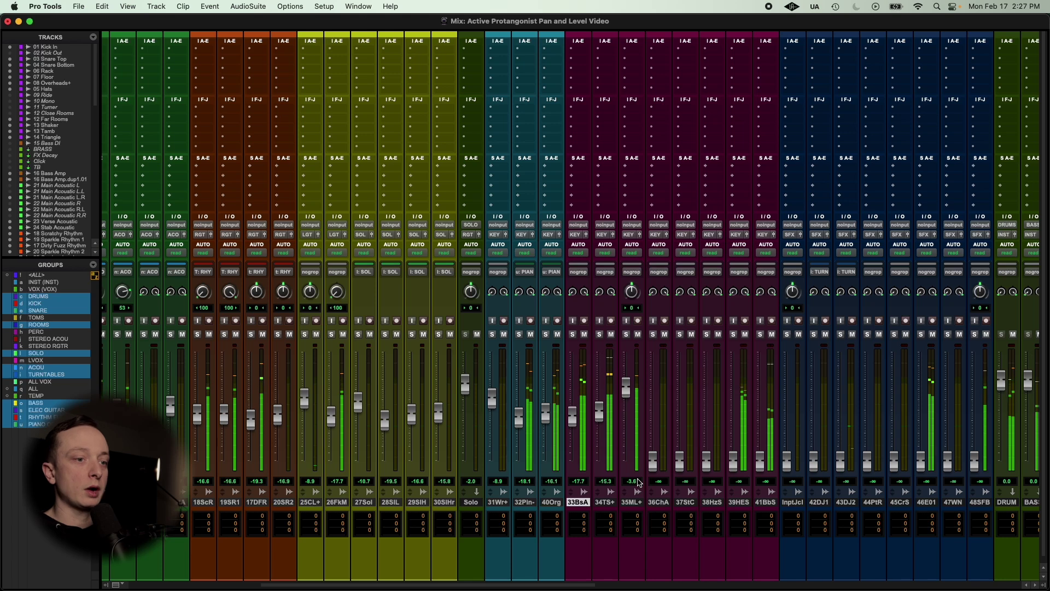
# Select the Fake Moog track and check where its clips play in the arrangement
pyautogui.click(631, 502)
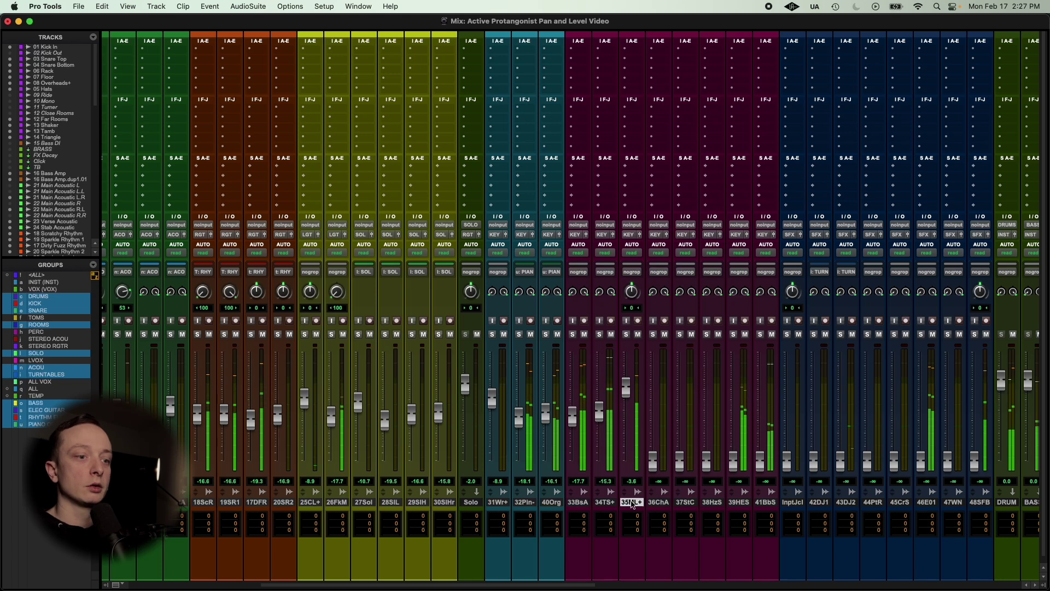
pyautogui.click(336, 502)
pyautogui.press('super+equal')
pyautogui.scroll(5, 441, 326)
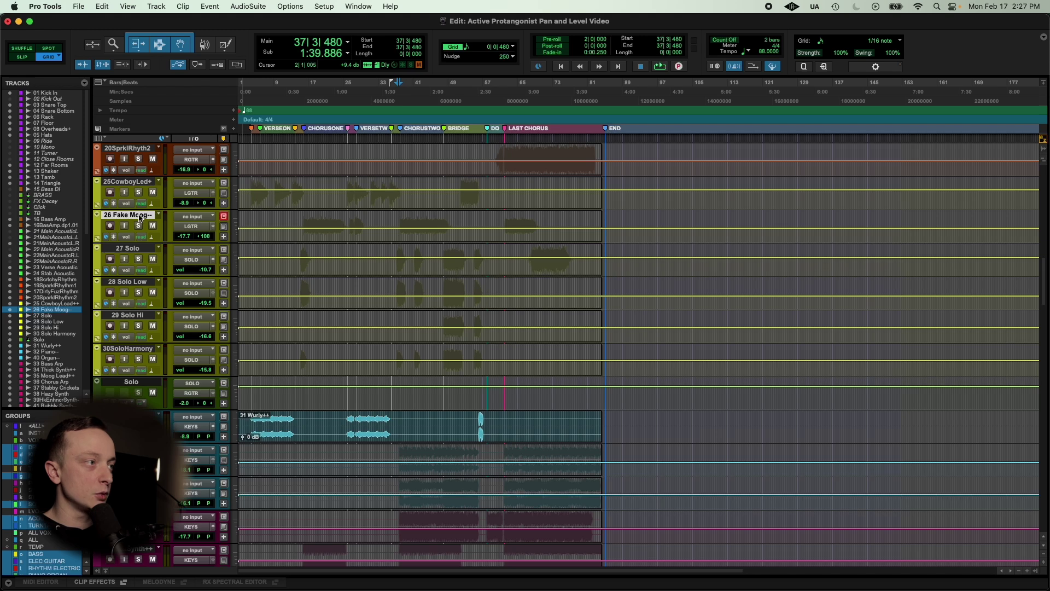
pyautogui.press('super+equal')
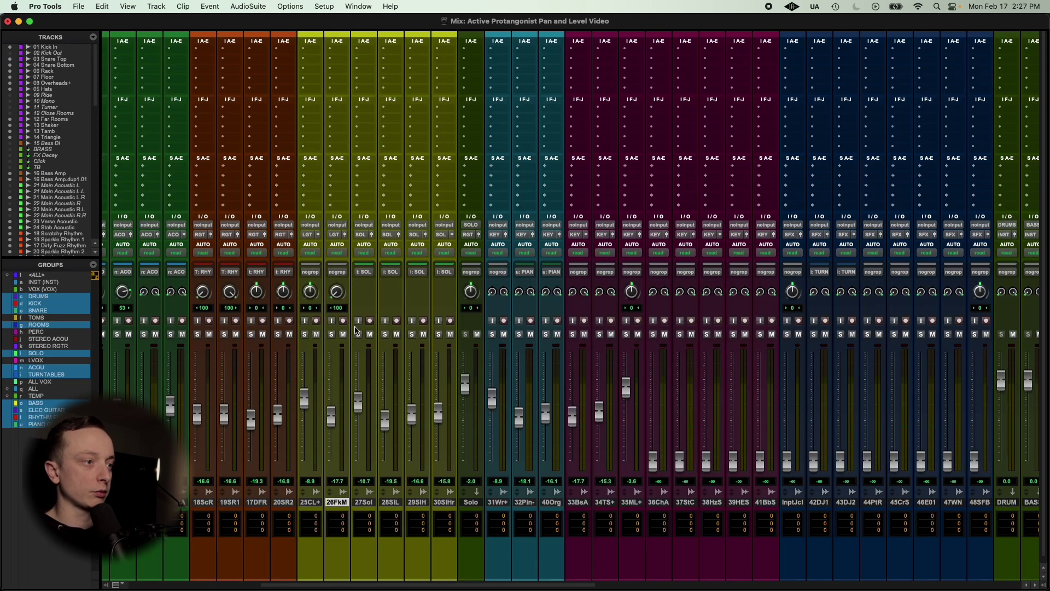
# Select the Moog Lead track, check its clips in the arrangement, and resume playback from just before Chorus Two
pyautogui.click(638, 503)
pyautogui.press('super+equal')
pyautogui.scroll(-5, 553, 487)
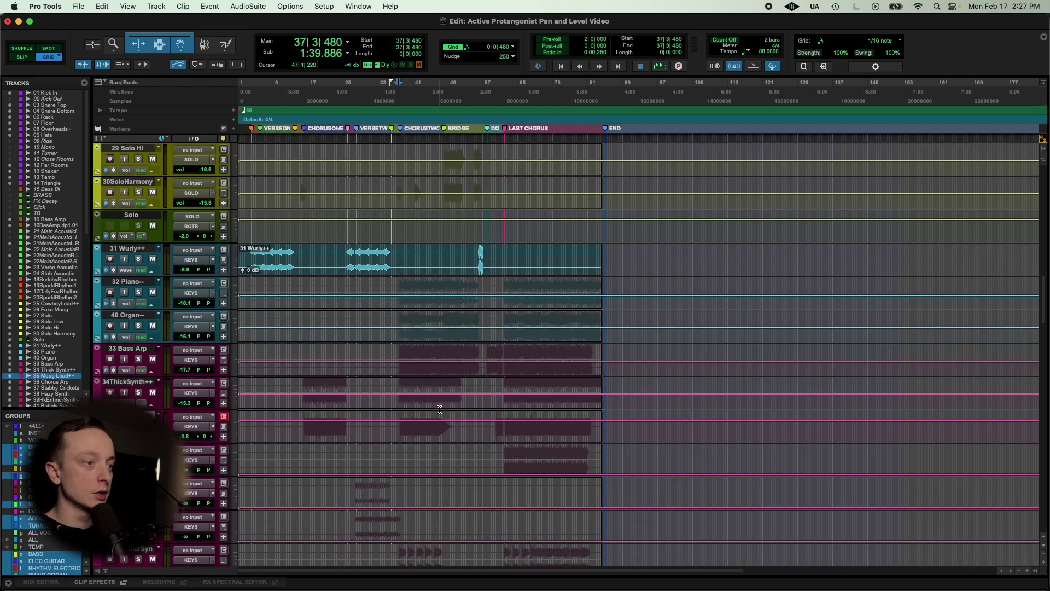
pyautogui.press('space')
pyautogui.press('super+bracketright')
pyautogui.press('super+bracketright')
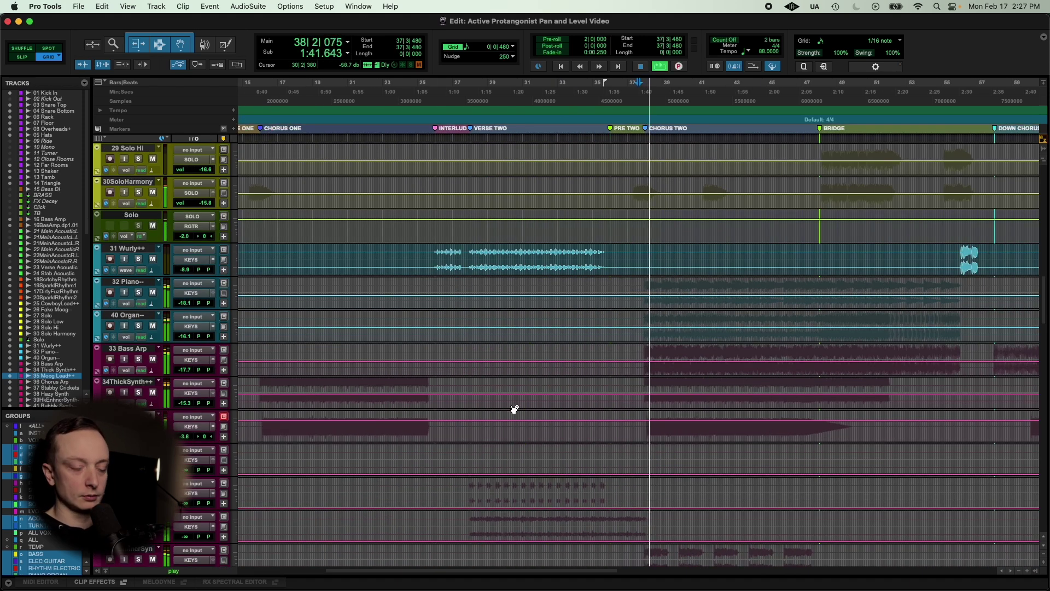
pyautogui.press('super+equal')
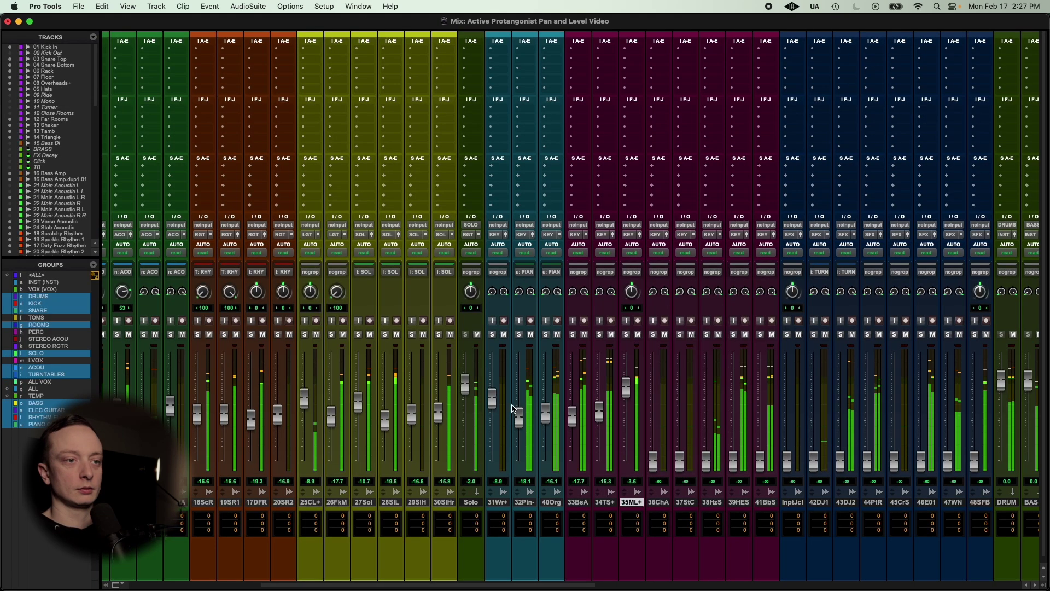
# Try to pan Moog Lead fully right to 100 while comparing it with Fake Moog in solo
pyautogui.click(333, 334)
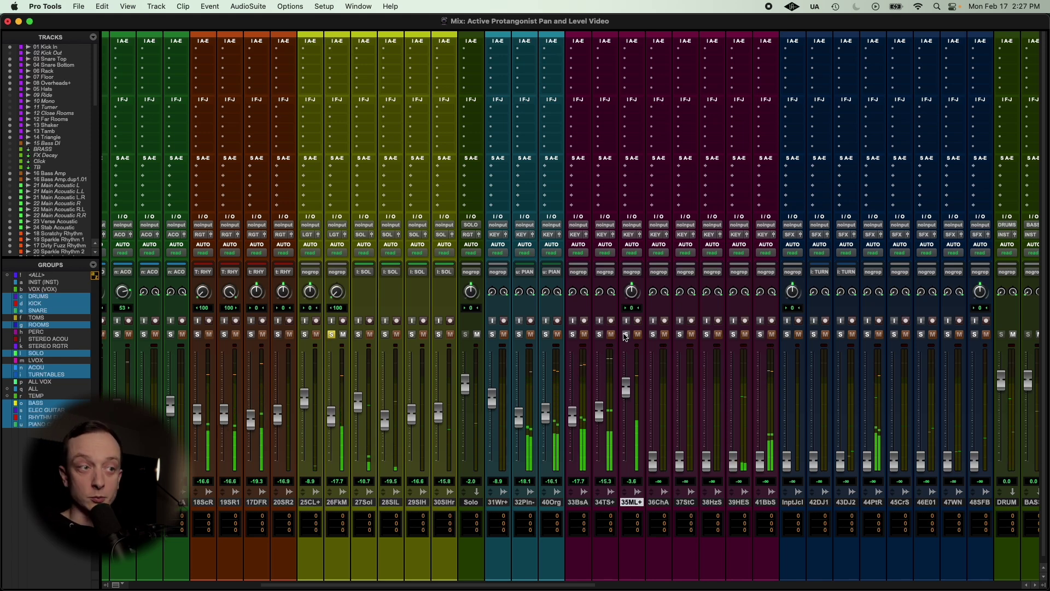
pyautogui.press('space')
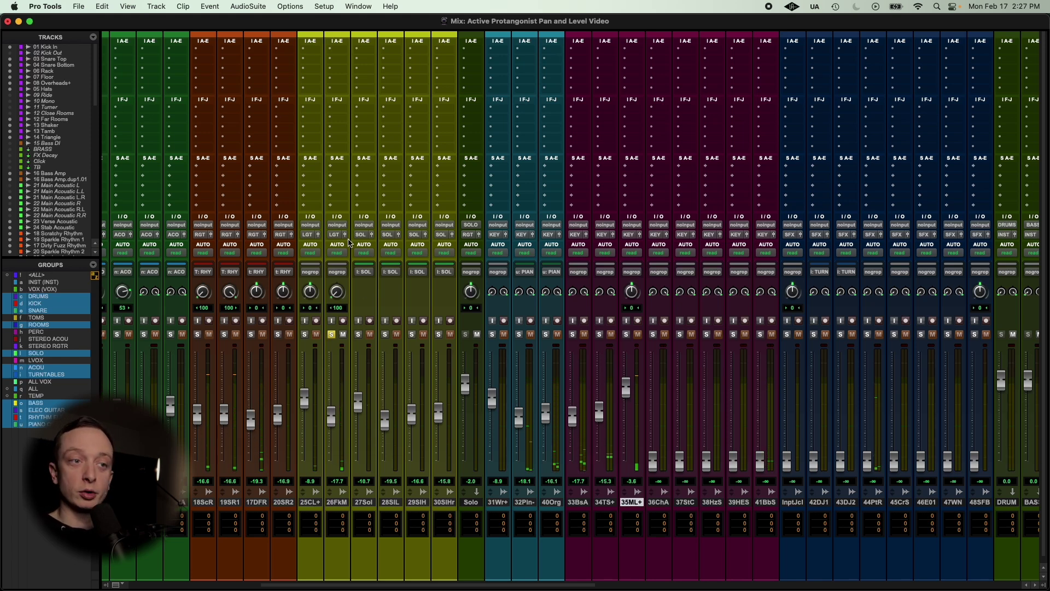
pyautogui.moveTo(630, 301); pyautogui.dragTo(645, 204)
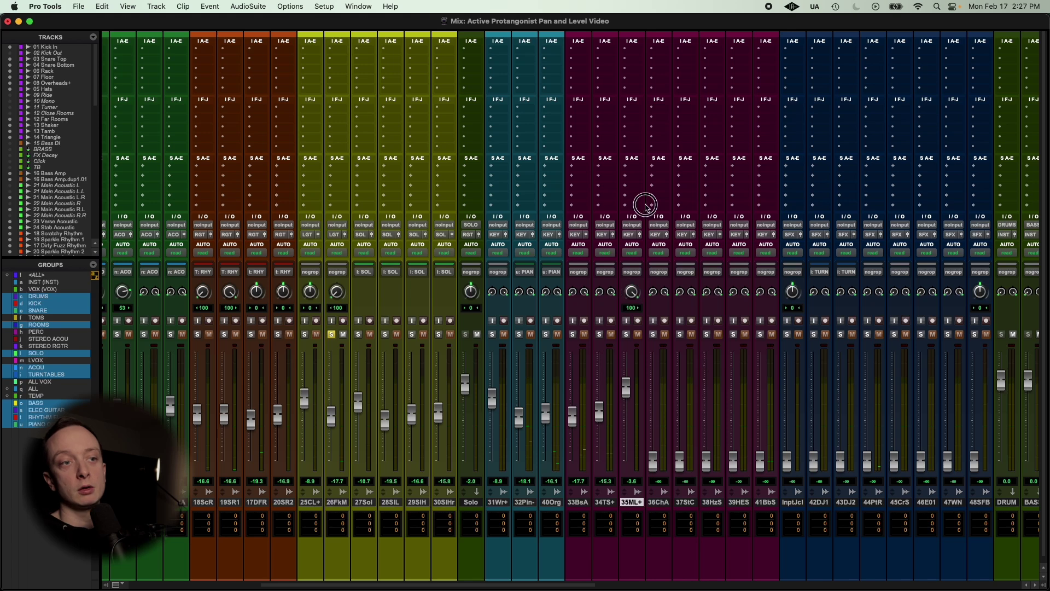
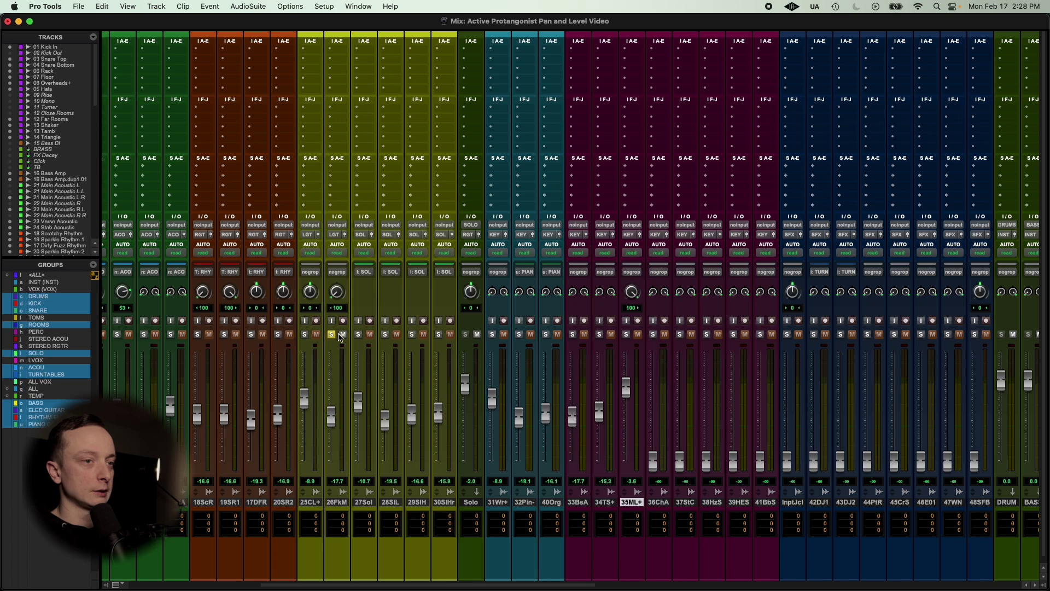
pyautogui.press('space')
pyautogui.click(627, 335)
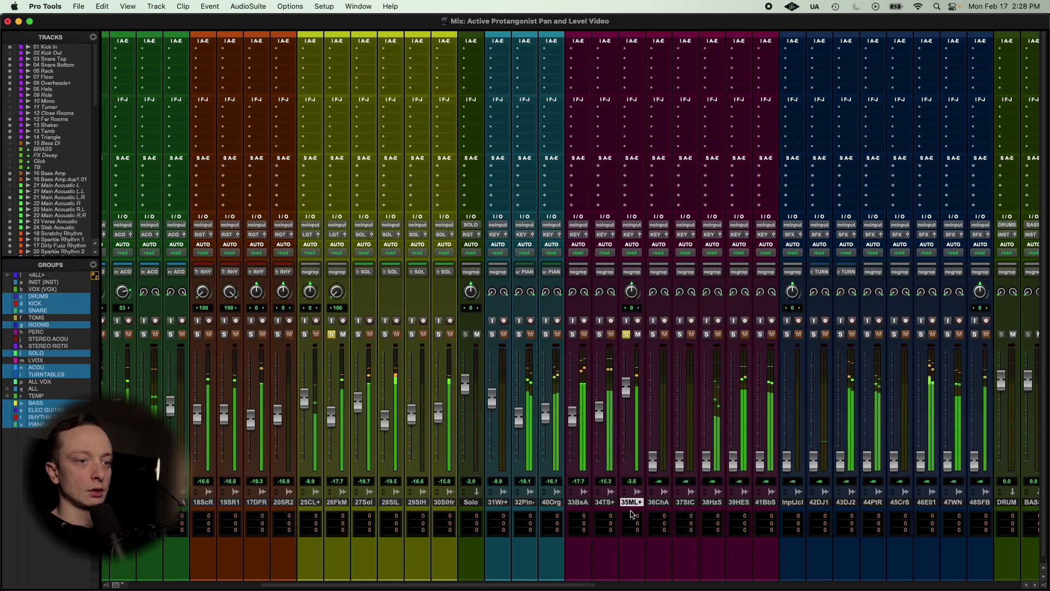
# Display Moog Lead's pan automation, delete the pan move around the Down Chorus, and place the cursor just before Chorus Two
pyautogui.press('super+equal')
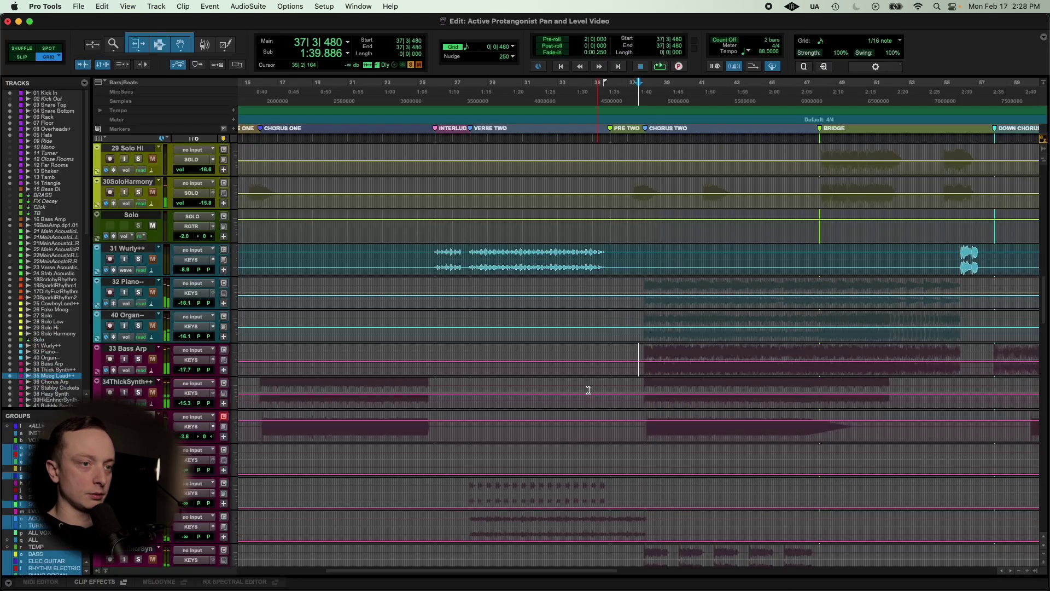
pyautogui.press('super+bracketleft')
pyautogui.scroll(-3, 589, 390)
pyautogui.click(141, 337)
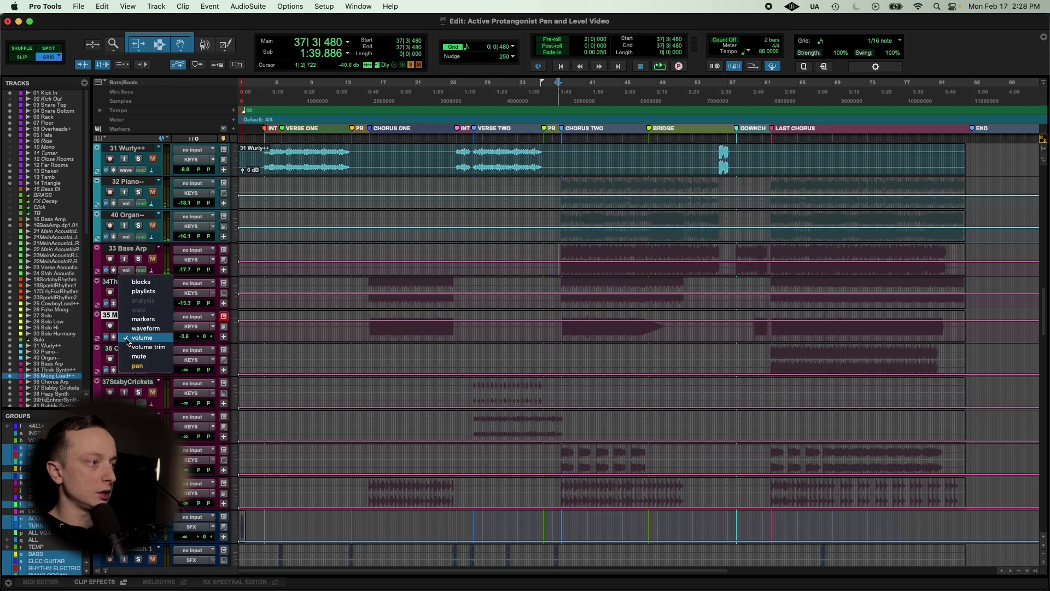
pyautogui.click(137, 365)
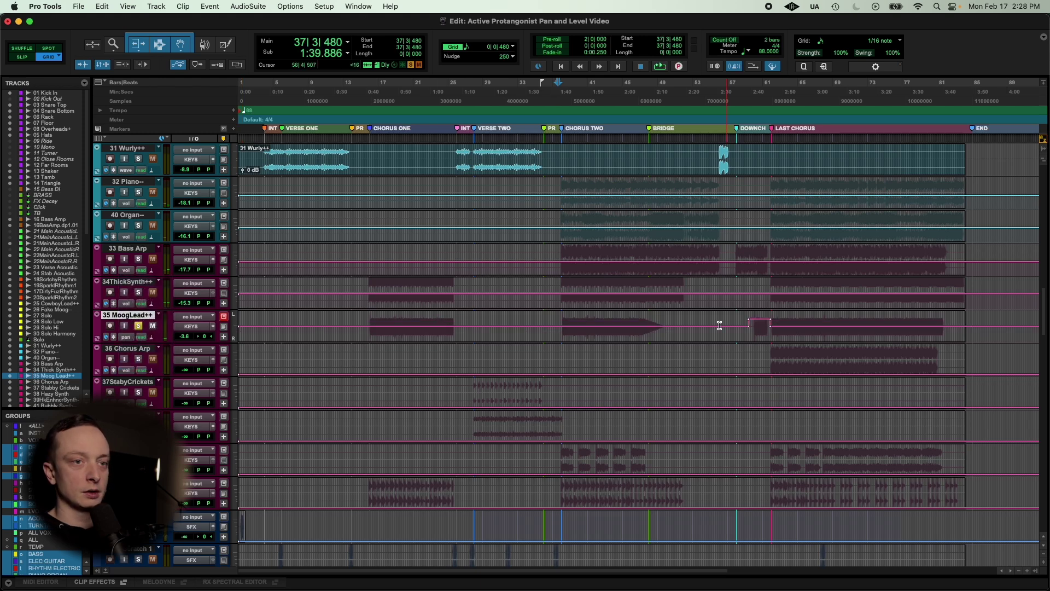
pyautogui.moveTo(720, 326); pyautogui.dragTo(836, 325)
pyautogui.press('Delete')
pyautogui.click(558, 328)
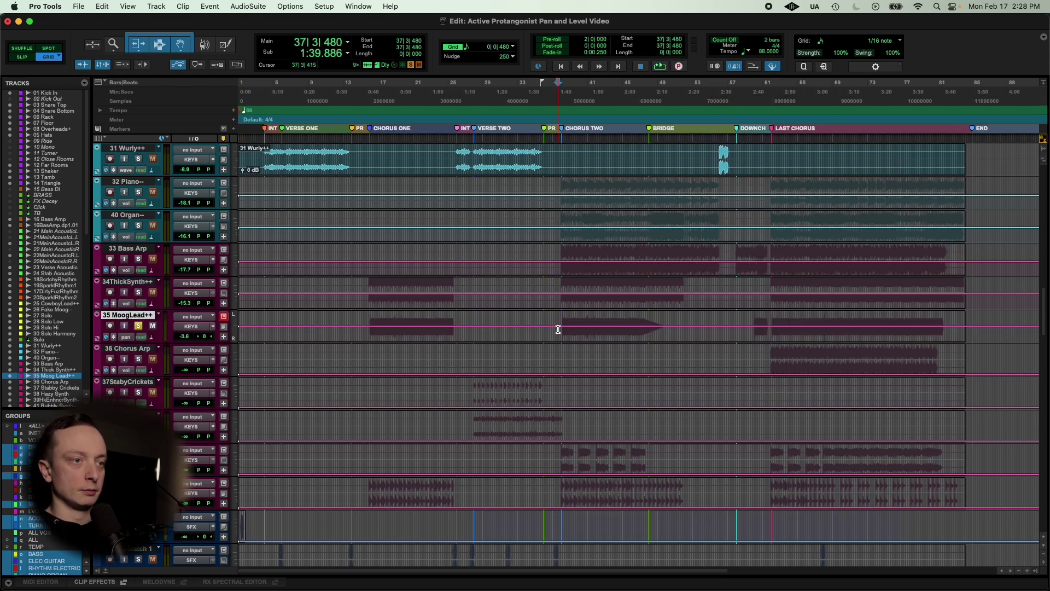
# Pan Moog Lead right to 99 and lower its level to -20.6 dB against the full, unsoloed mix
pyautogui.press('super+equal')
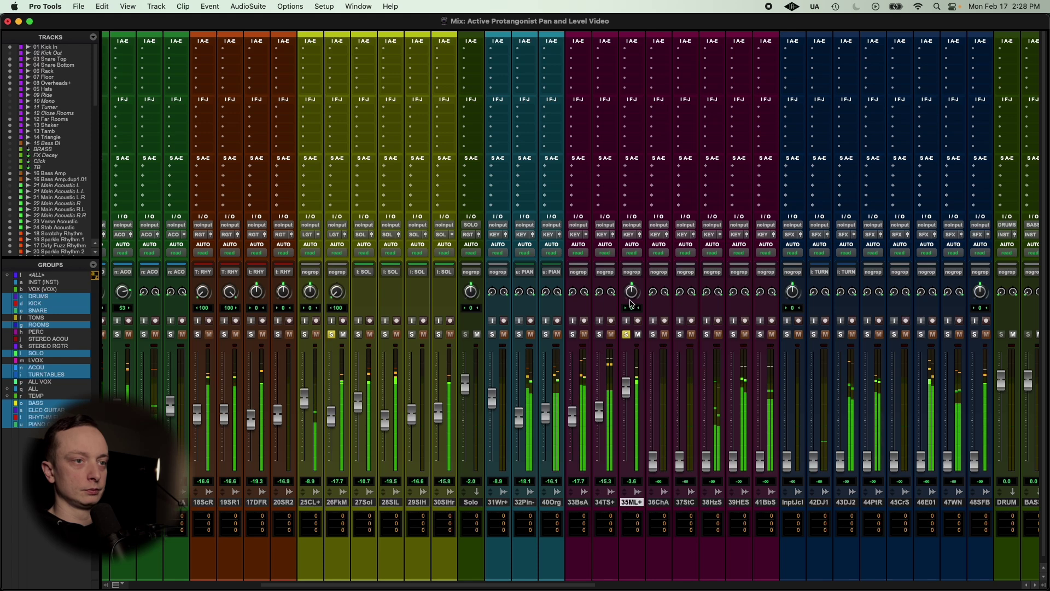
pyautogui.click(628, 379)
pyautogui.moveTo(628, 378); pyautogui.dragTo(626, 411)
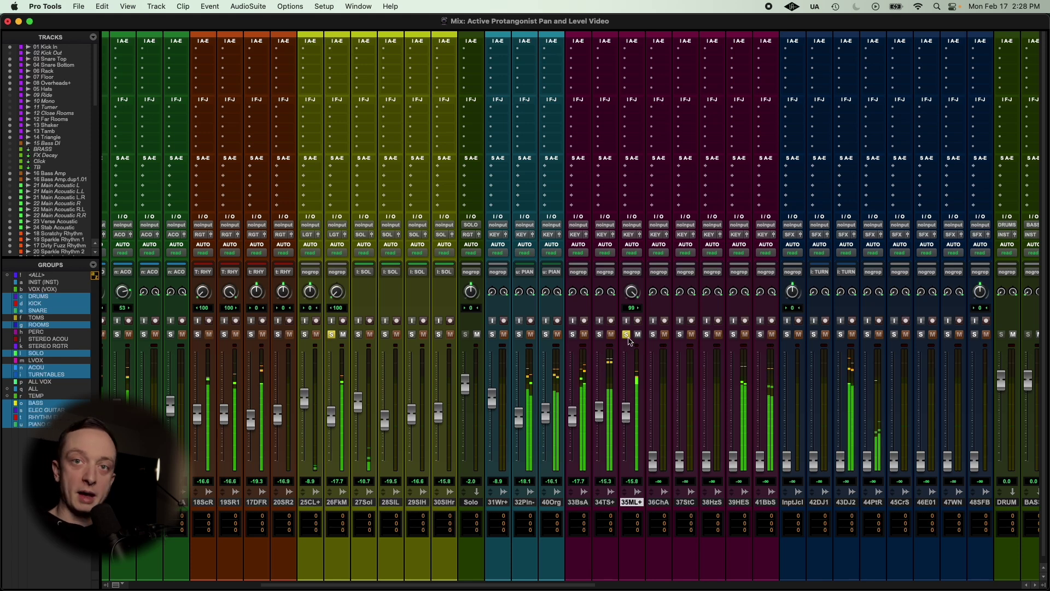
pyautogui.click(627, 335)
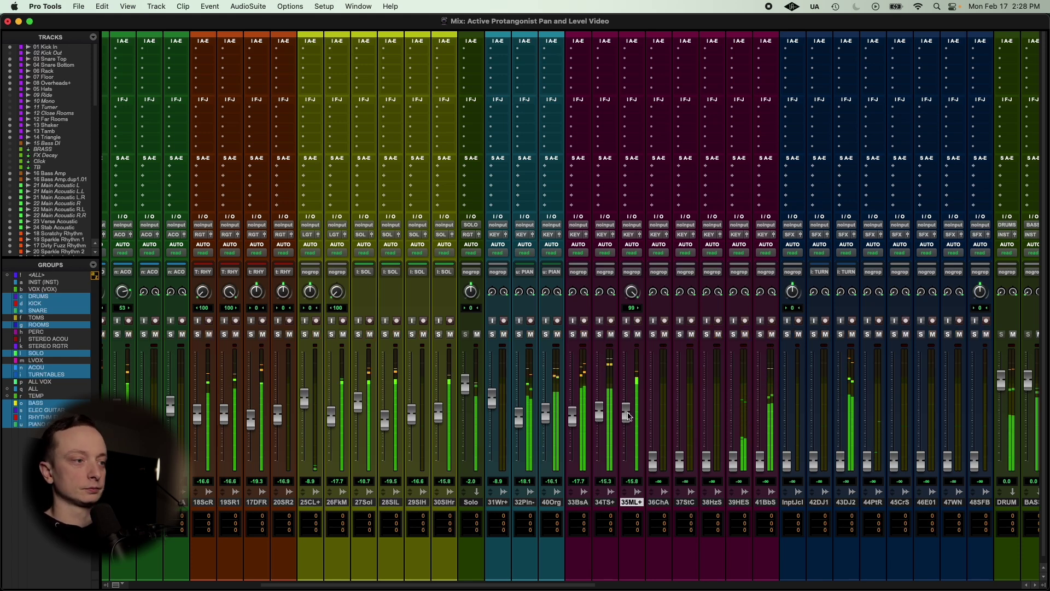
pyautogui.moveTo(627, 414); pyautogui.dragTo(630, 423)
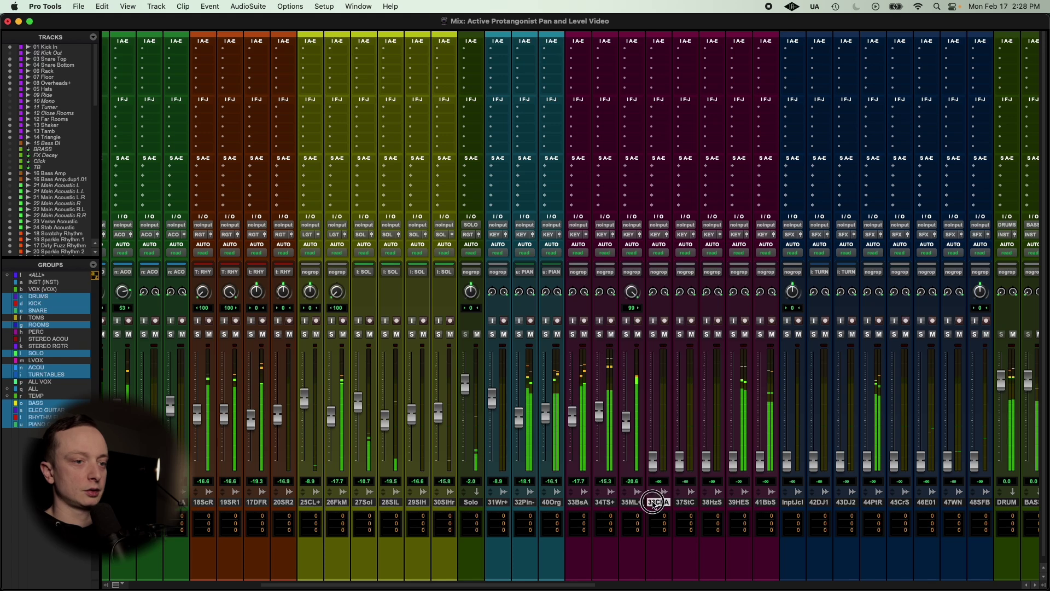
# Play from just before the Last Chorus and bring Chorus Arp into the mix at -17.2 dB
pyautogui.press('super+equal')
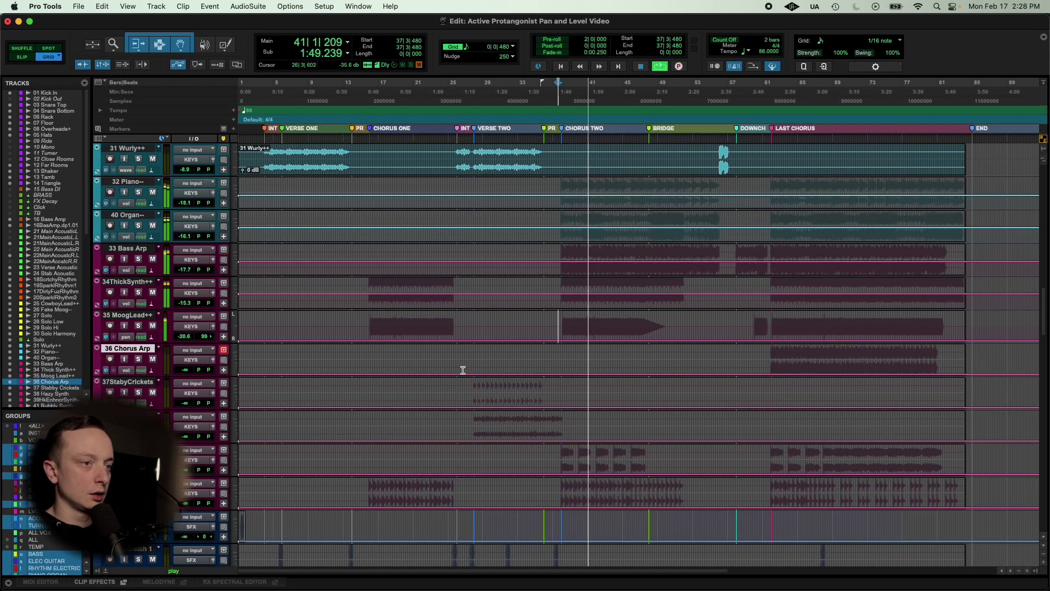
pyautogui.press('space')
pyautogui.click(763, 353)
pyautogui.press('space')
pyautogui.press('super+equal')
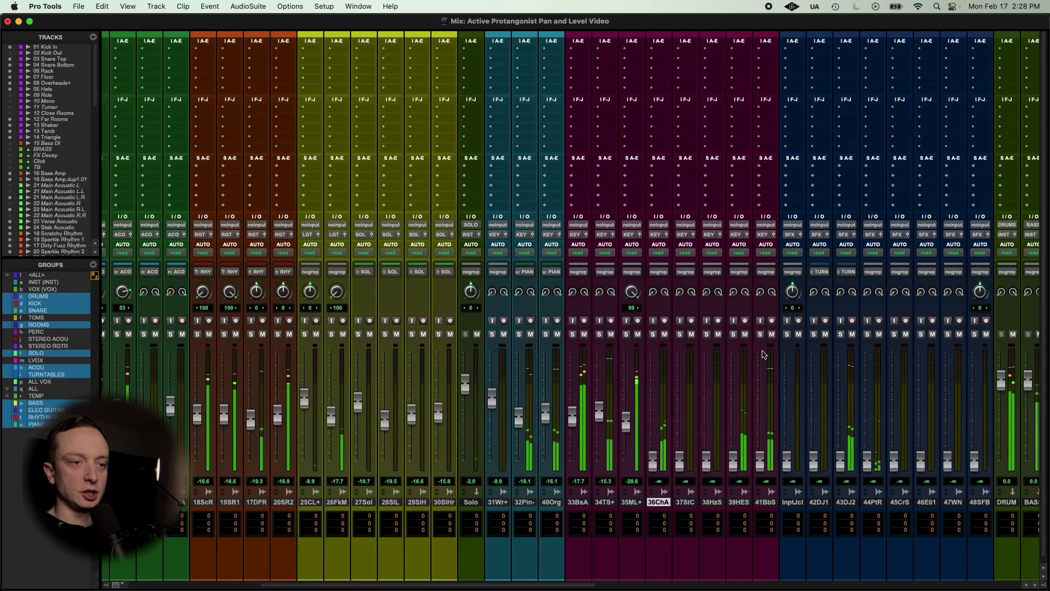
pyautogui.keyDown('alt'); pyautogui.click(652, 460); pyautogui.keyUp('alt')
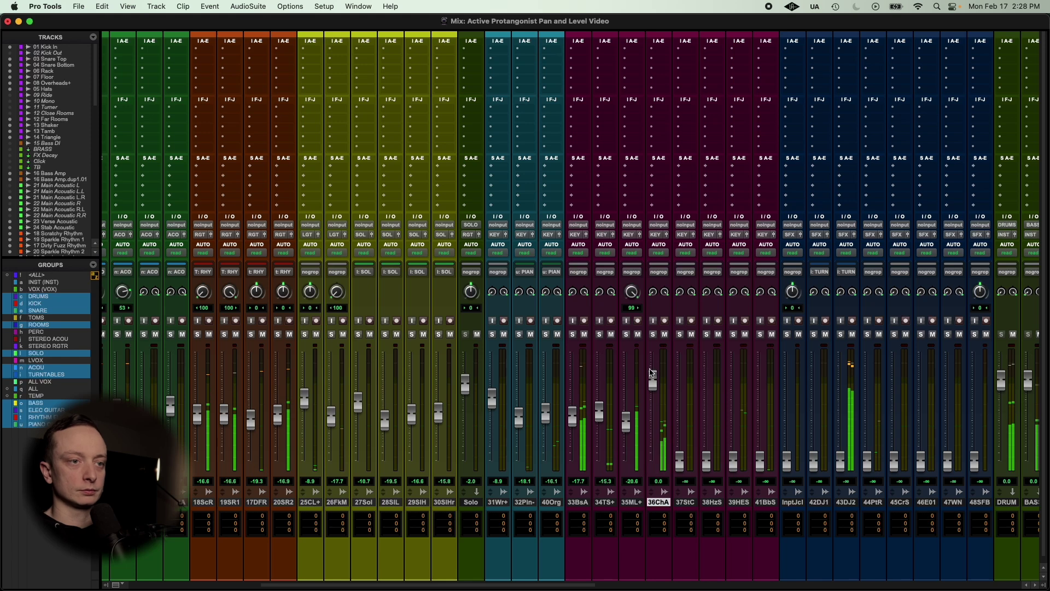
pyautogui.moveTo(652, 379); pyautogui.dragTo(648, 417)
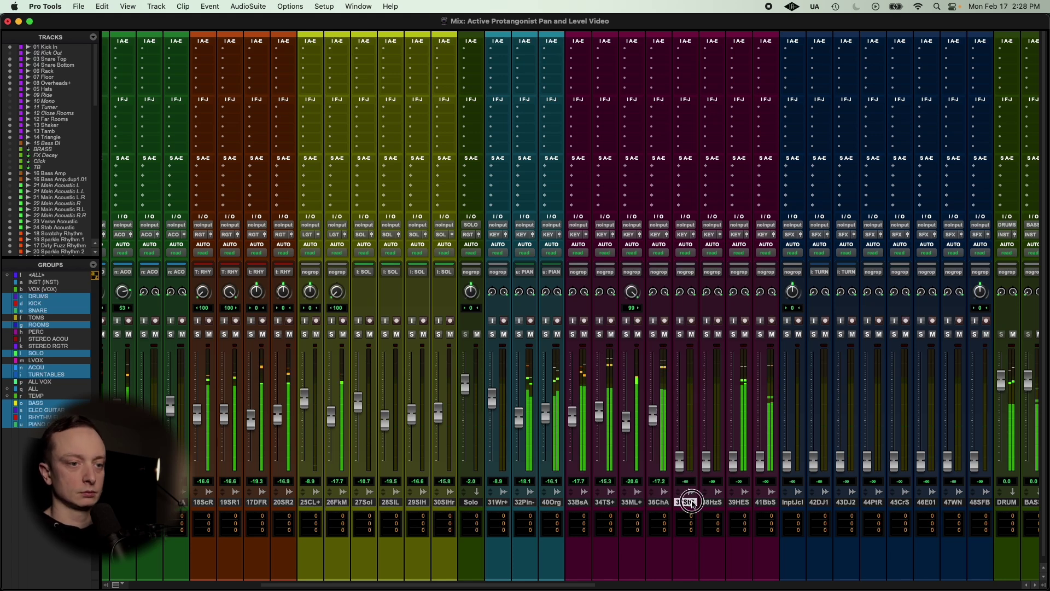
# Play from just before Verse Two and audition Stabby Crickets soloed at 0 dB
pyautogui.press('super+equal')
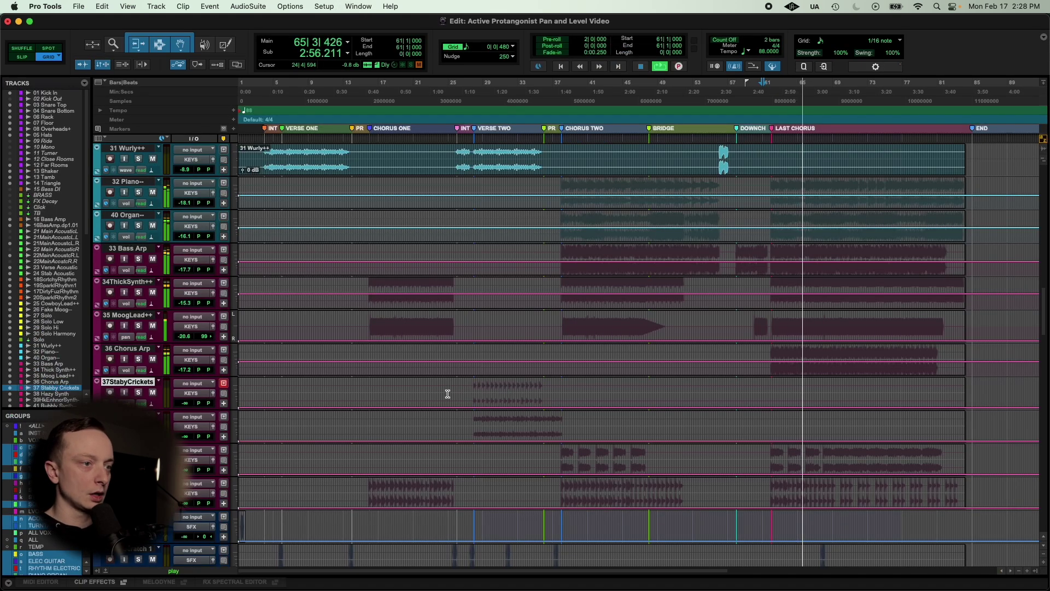
pyautogui.press('space')
pyautogui.click(472, 394)
pyautogui.press('space')
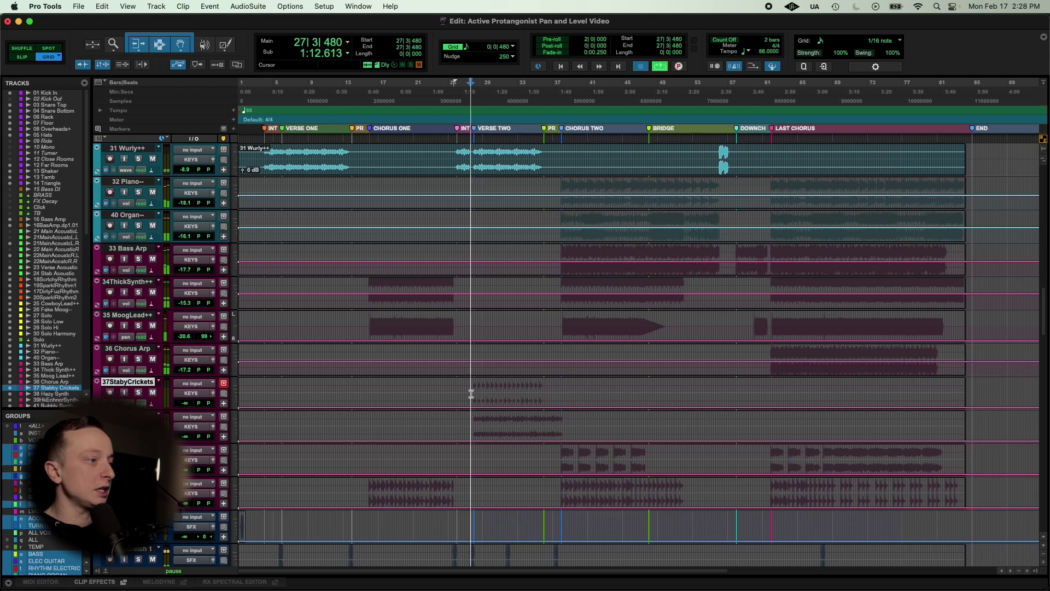
pyautogui.press('super+equal')
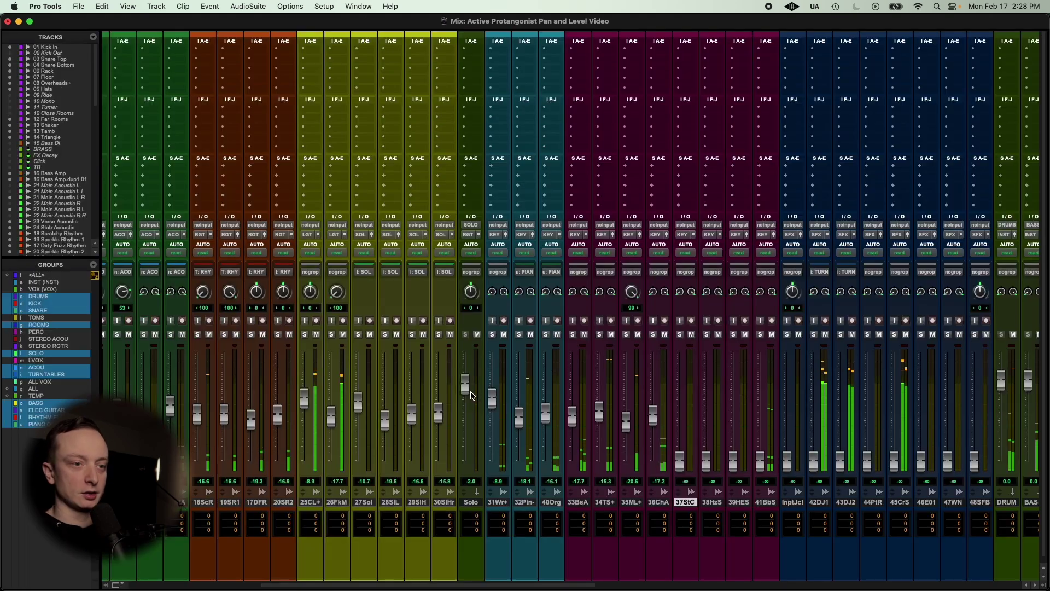
pyautogui.keyDown('alt'); pyautogui.click(679, 461); pyautogui.keyUp('alt')
pyautogui.click(680, 334)
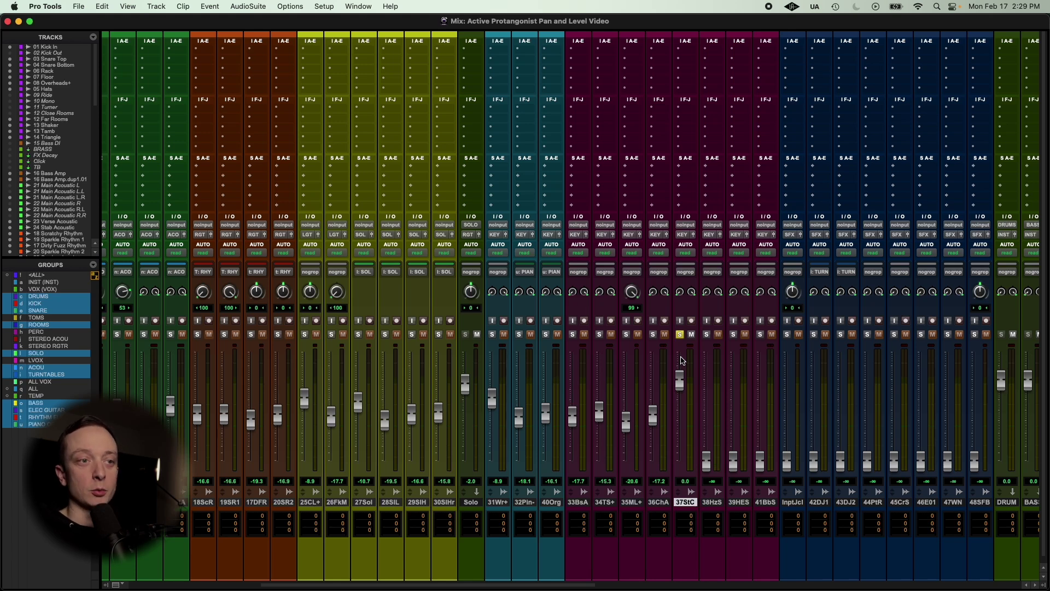
# Pan Moog Lead to 100, and set Stabby Crickets and Hazy Synth to -14.7 dB and -19.0 dB in the mix
pyautogui.moveTo(633, 294); pyautogui.dragTo(633, 281)
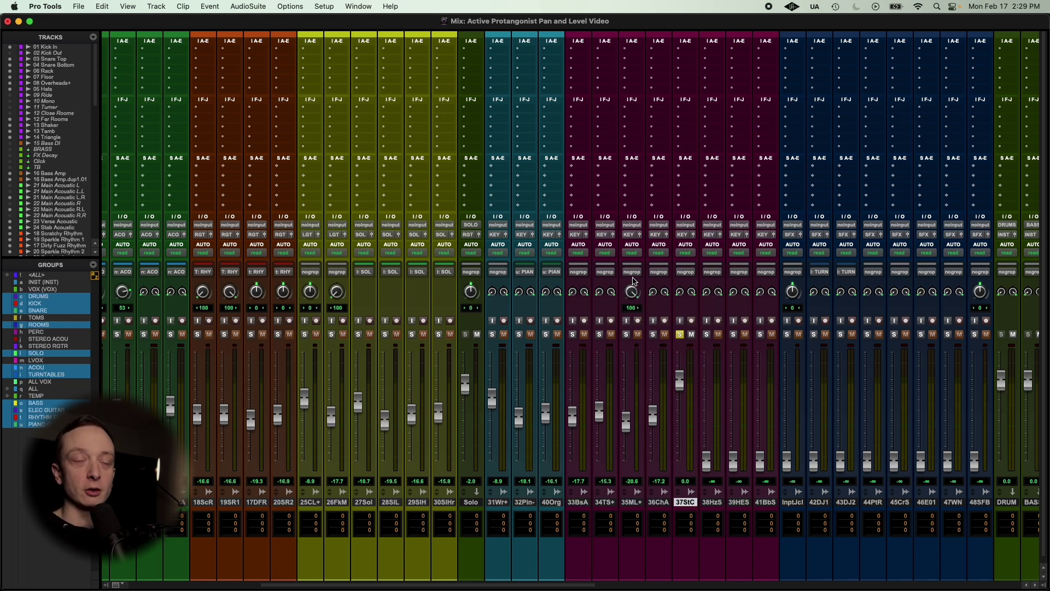
pyautogui.moveTo(682, 388); pyautogui.dragTo(684, 520)
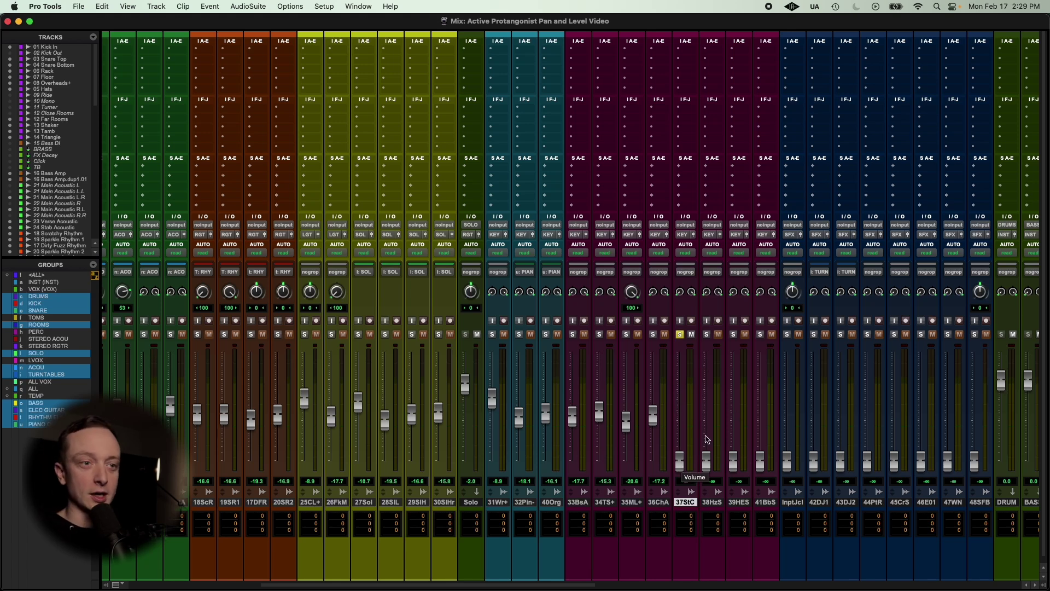
pyautogui.keyDown('alt'); pyautogui.click(680, 461); pyautogui.keyUp('alt')
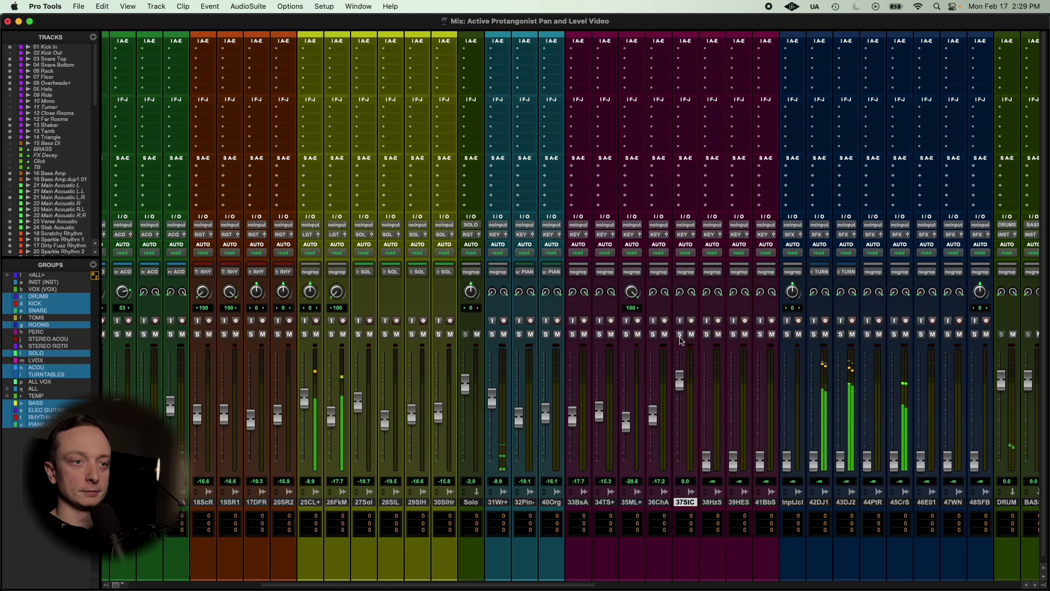
pyautogui.moveTo(681, 383); pyautogui.dragTo(677, 410)
pyautogui.moveTo(711, 456); pyautogui.dragTo(699, 424)
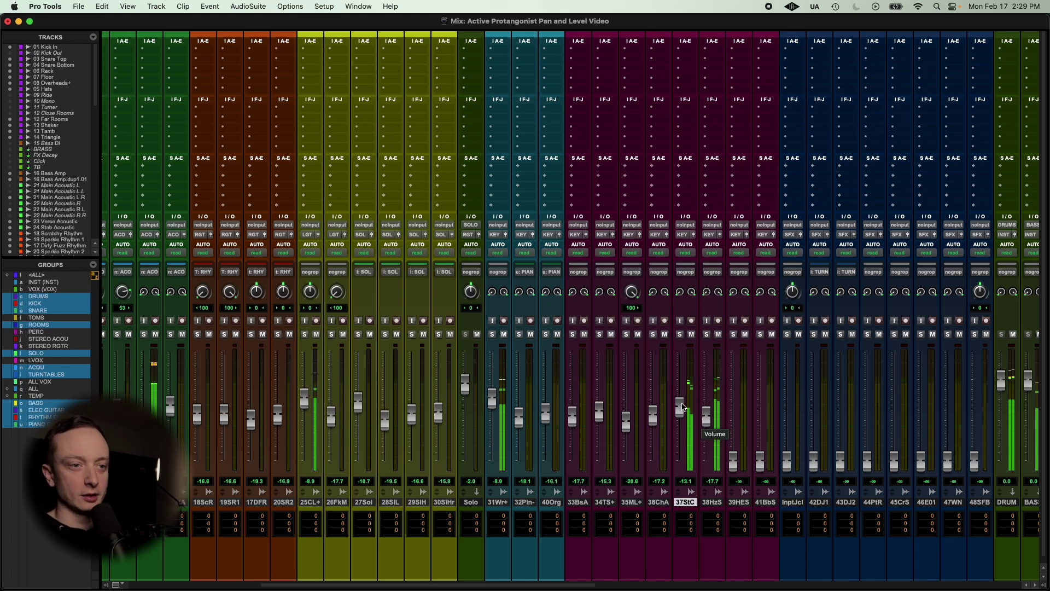
pyautogui.moveTo(683, 408); pyautogui.dragTo(683, 408)
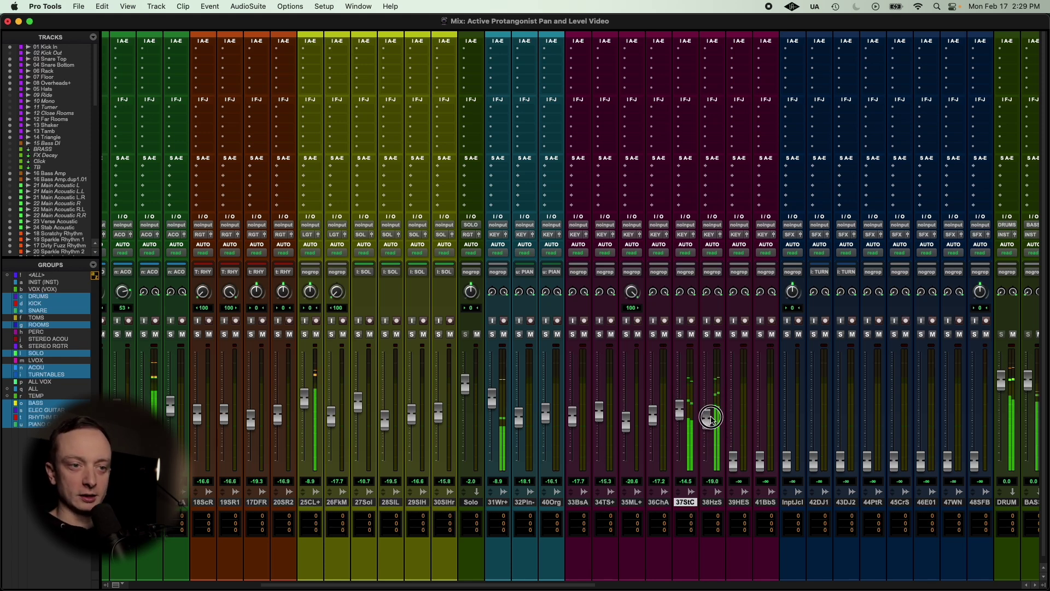
# Select the HkEnhncrSyn track and restart playback from its first clip at the start of Chorus Two
pyautogui.click(739, 502)
pyautogui.press('super+equal')
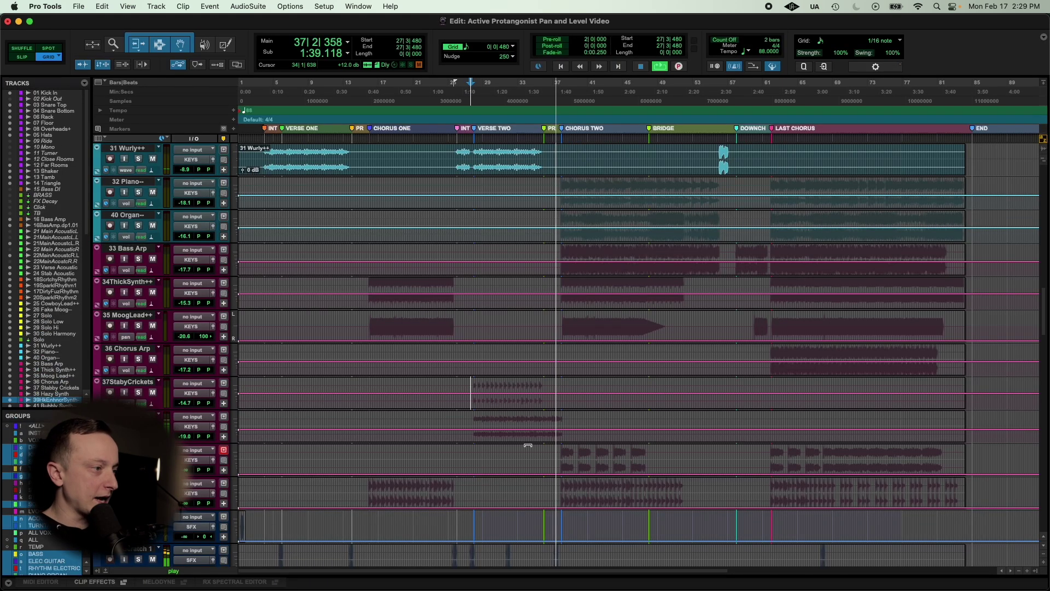
pyautogui.press('space')
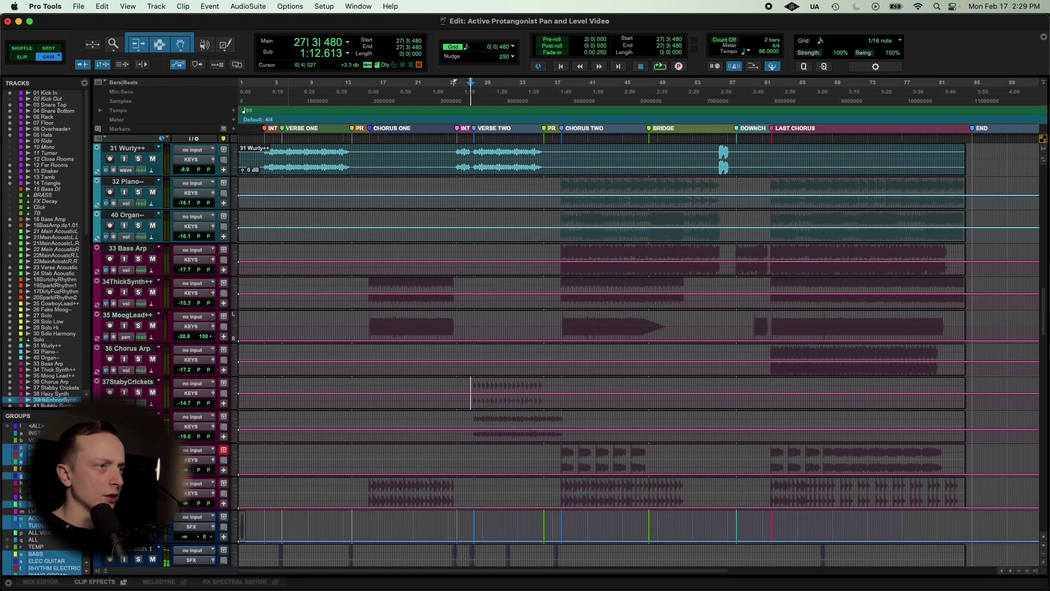
pyautogui.hotkey('alt', 'shift', 'r')
pyautogui.click(592, 298)
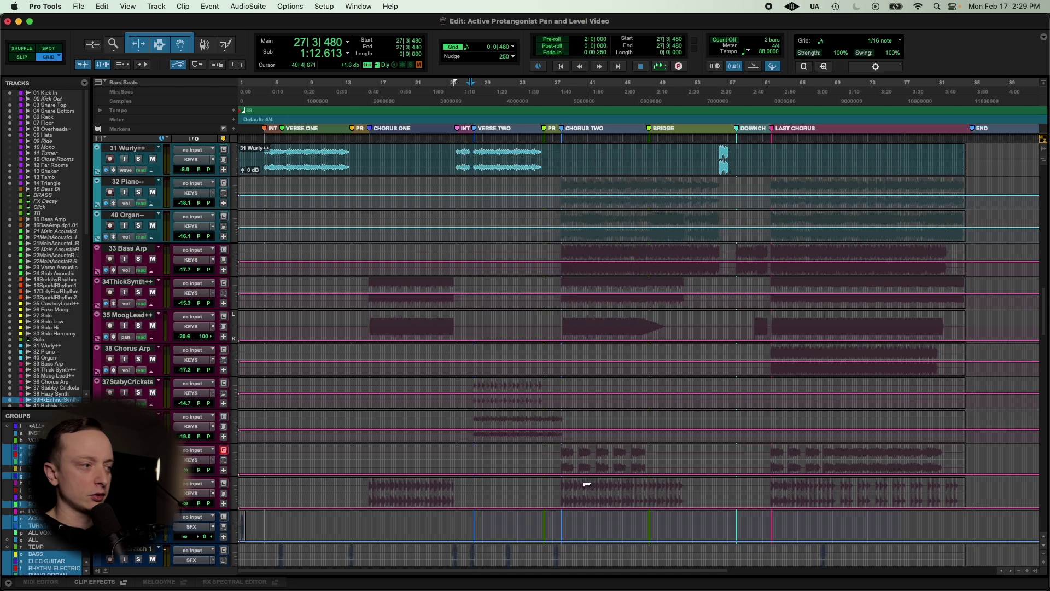
pyautogui.click(559, 452)
pyautogui.press('space')
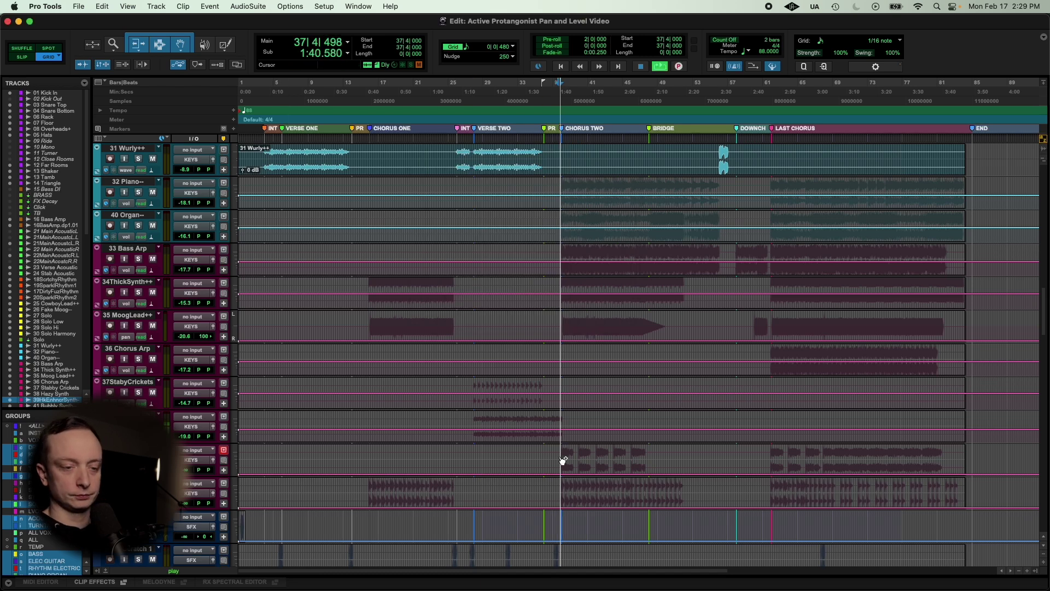
pyautogui.press('super+equal')
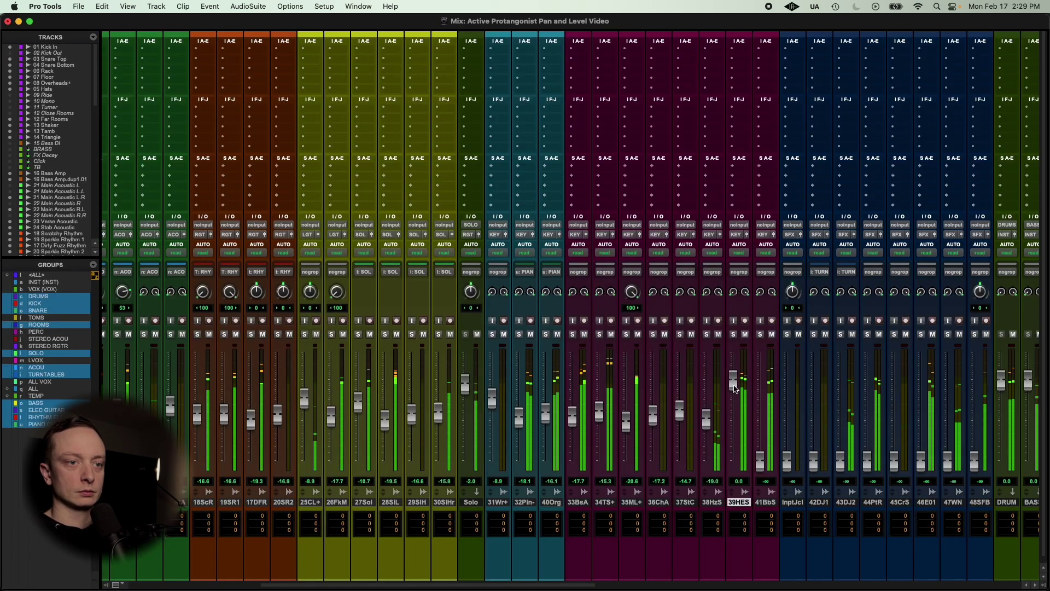
# Bring up HkEnhncrSyn and Bubbly Synth, setting their levels to -17.2 dB and -19.8 dB respectively
pyautogui.moveTo(732, 459); pyautogui.dragTo(732, 406)
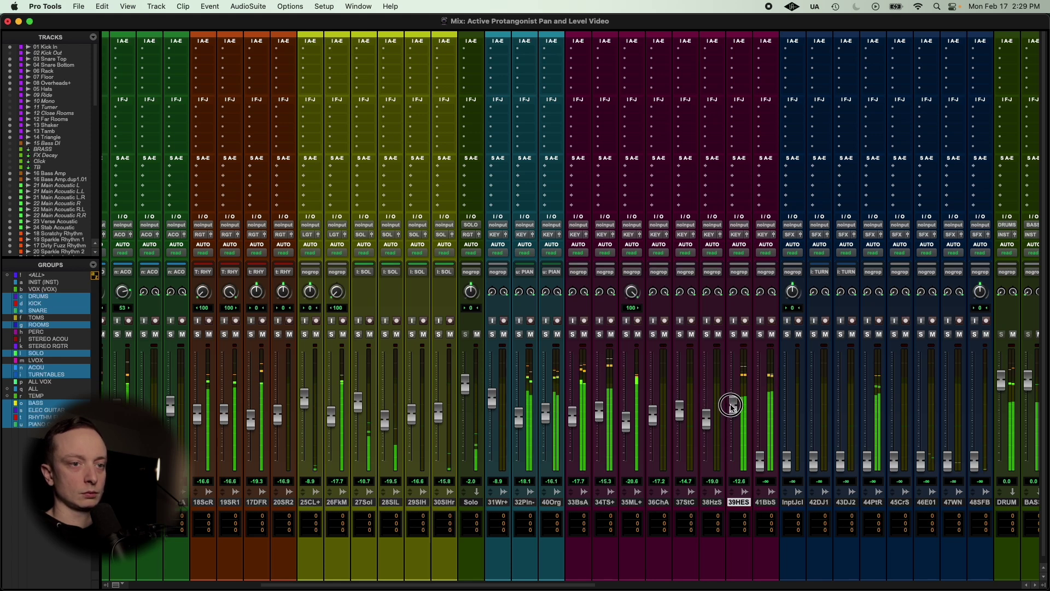
pyautogui.moveTo(733, 416); pyautogui.dragTo(732, 417)
pyautogui.moveTo(760, 459); pyautogui.dragTo(762, 417)
pyautogui.click(769, 503)
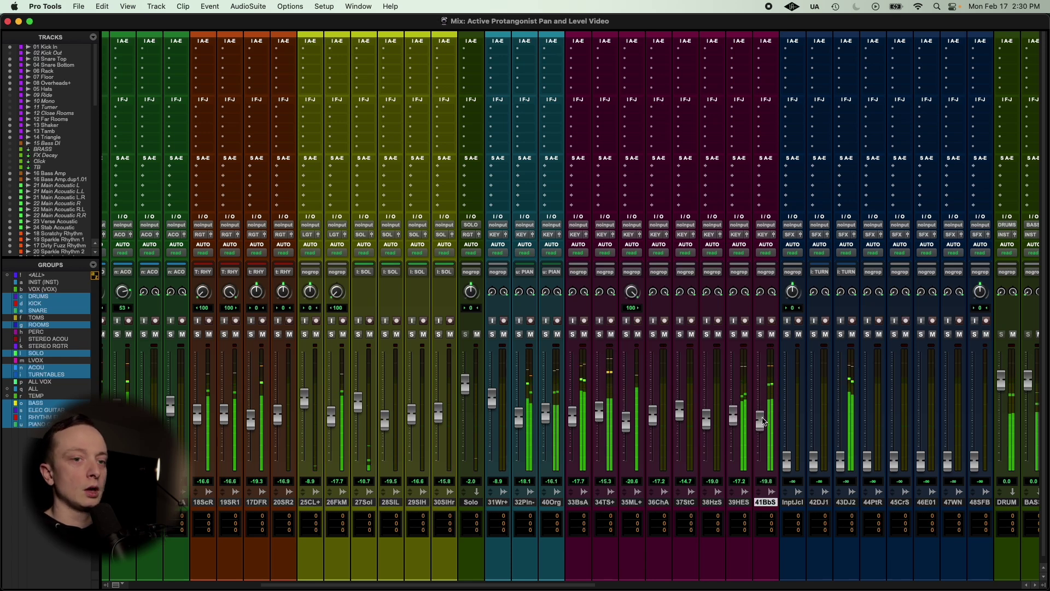
# Select the Input Jack Intro track and check where the effects tracks' clips play in the arrangement
pyautogui.hscroll(5, 764, 421)
pyautogui.click(580, 501)
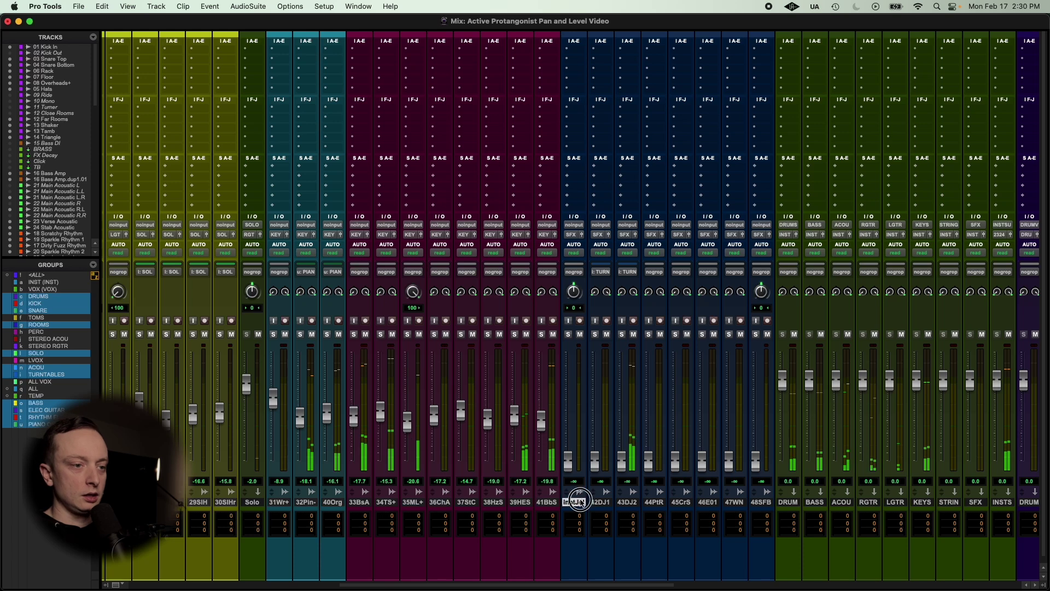
pyautogui.press('super+equal')
pyautogui.scroll(-3, 569, 481)
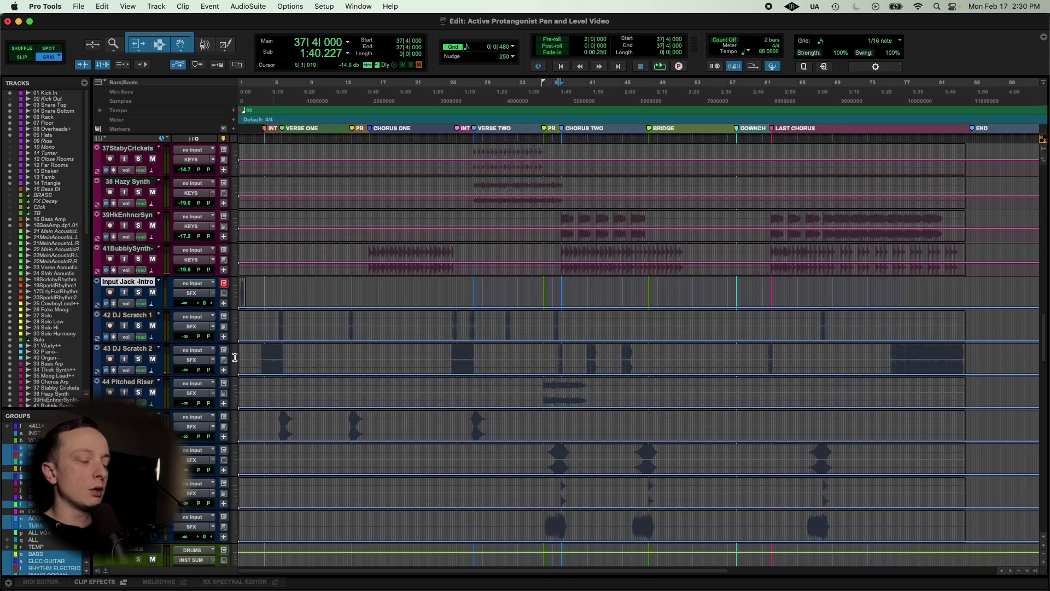
# Review the channel levels across the mix and open the SPAN analyser on the Master Content track
pyautogui.scroll(1, 344, 413)
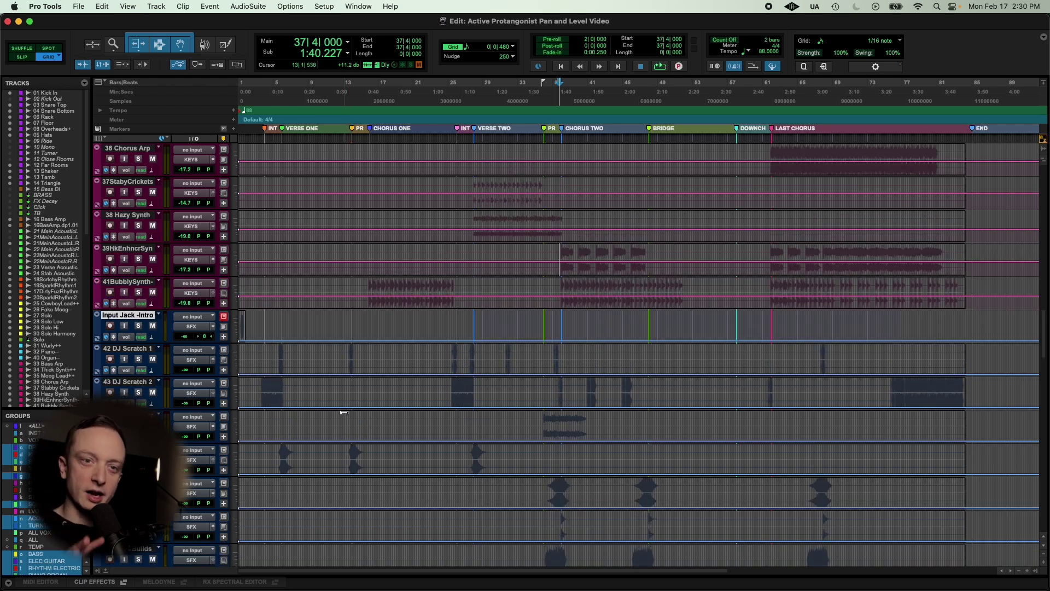
pyautogui.press('super+equal')
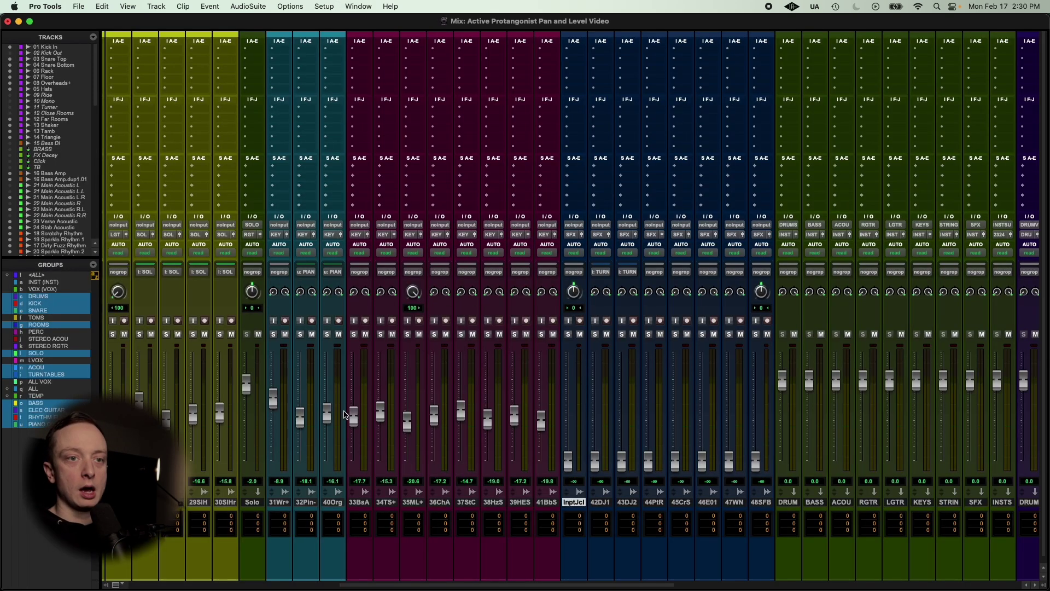
pyautogui.hscroll(-10, 529, 357)
pyautogui.hscroll(-10, 530, 357)
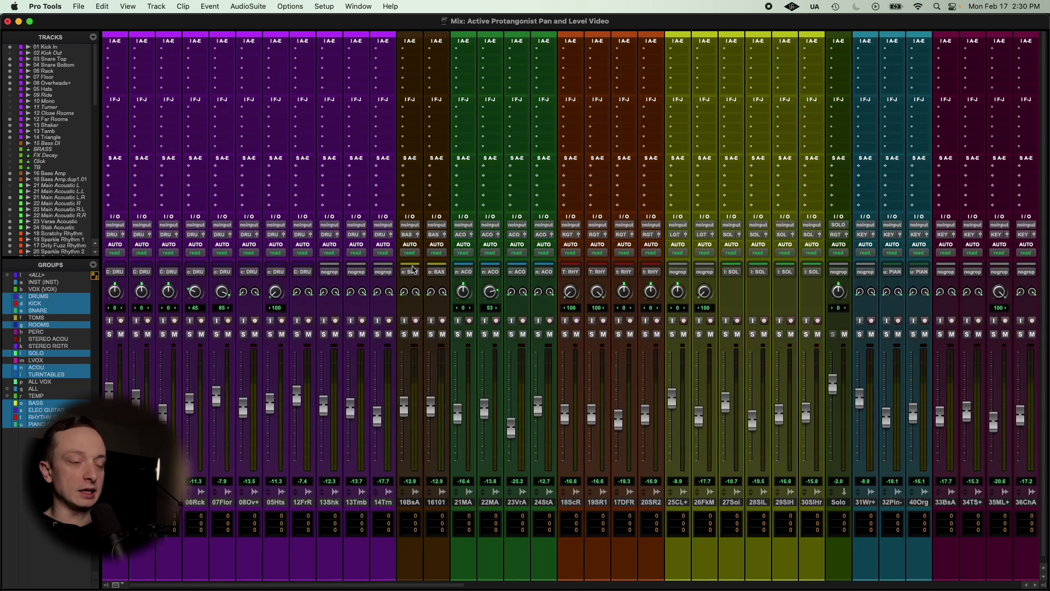
pyautogui.hscroll(15, 413, 269)
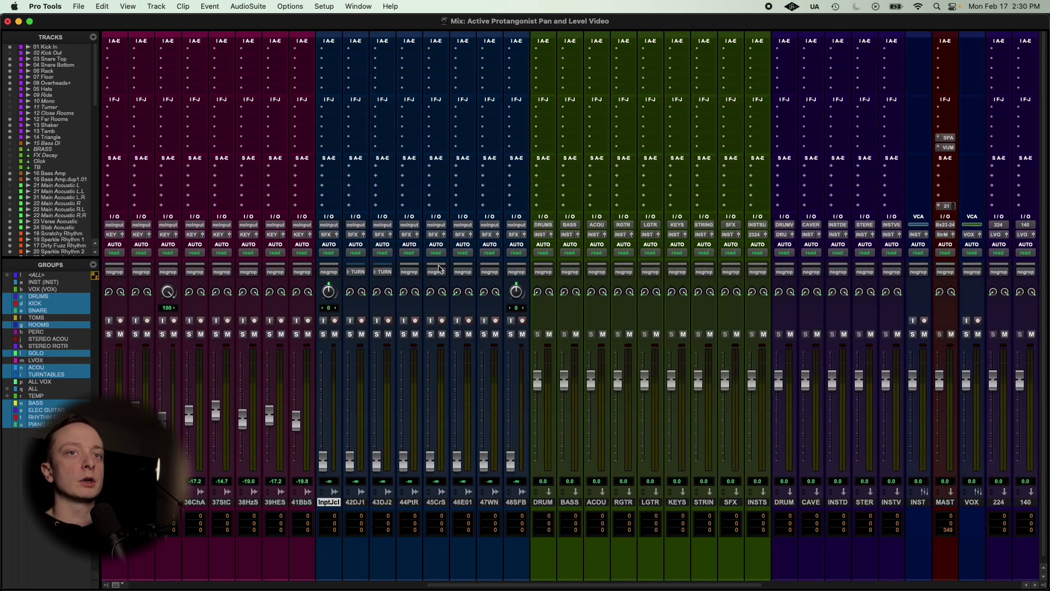
pyautogui.hscroll(5, 440, 269)
pyautogui.click(724, 139)
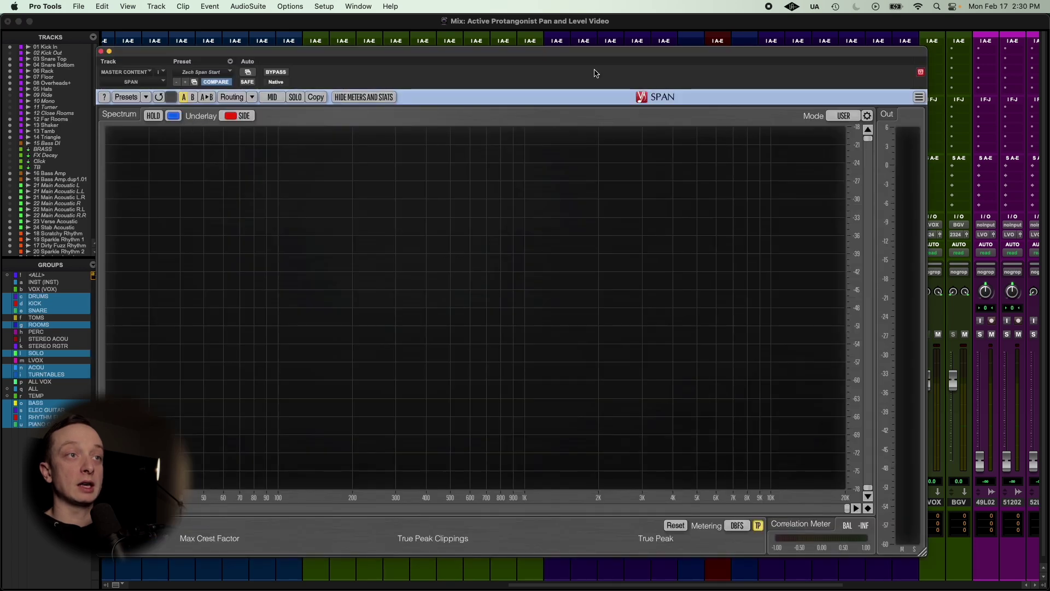
pyautogui.moveTo(573, 50); pyautogui.dragTo(606, 48)
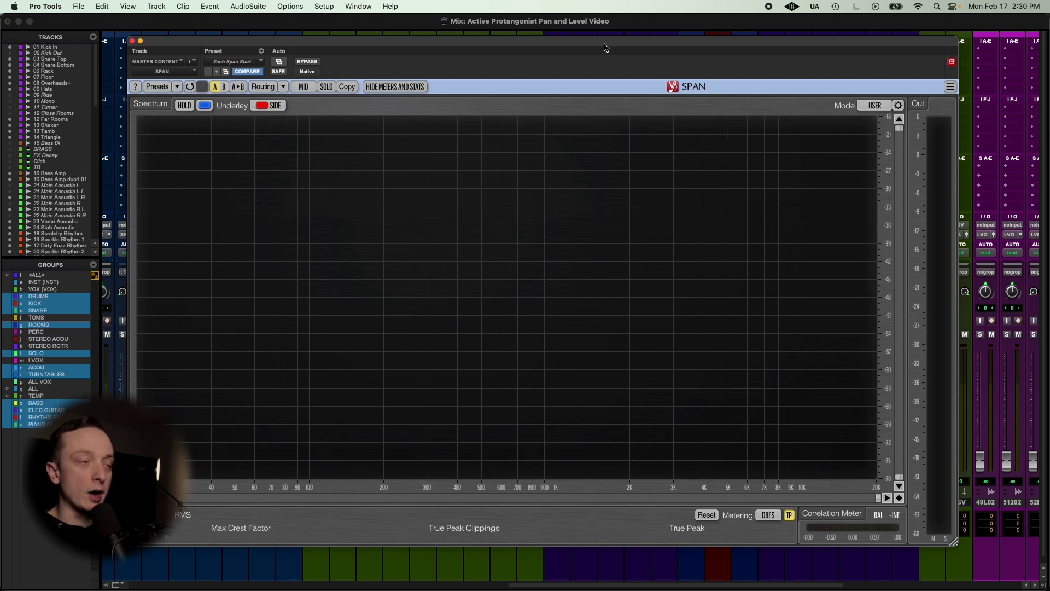
# Close the SPAN analyser and place the playback start at the beginning of Chorus One, at bar 16
pyautogui.press('super+equal')
pyautogui.click(133, 43)
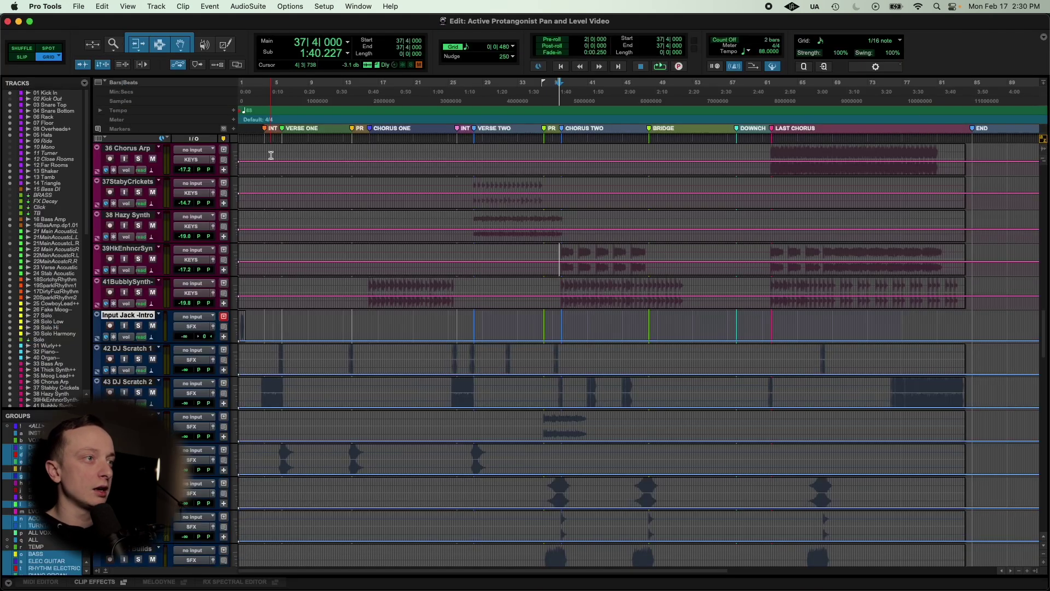
pyautogui.click(375, 140)
pyautogui.press('super+bracketright')
pyautogui.press('super+bracketright')
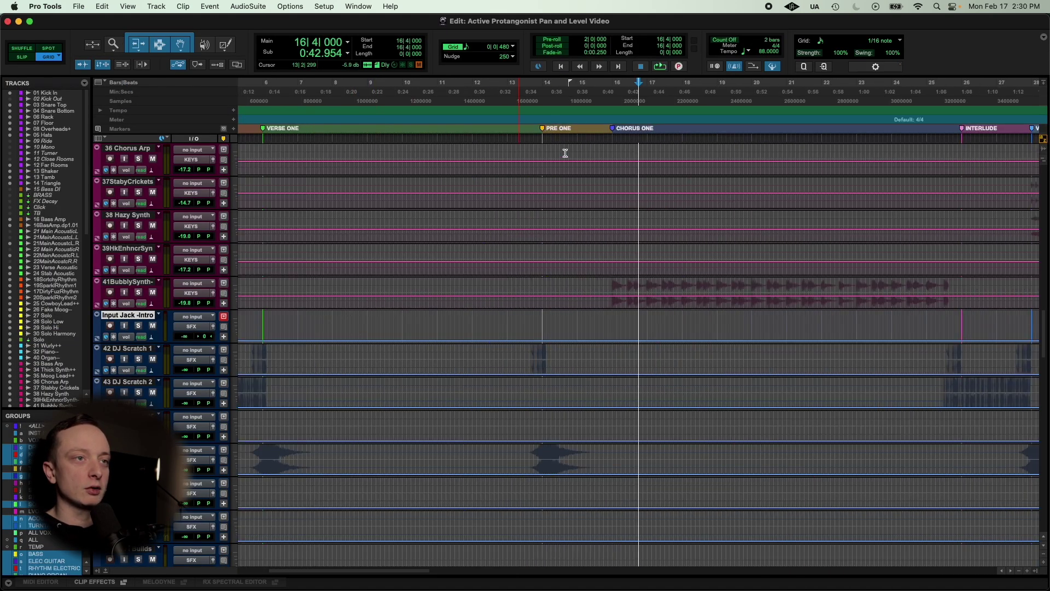
pyautogui.click(614, 140)
pyautogui.press('super+equal')
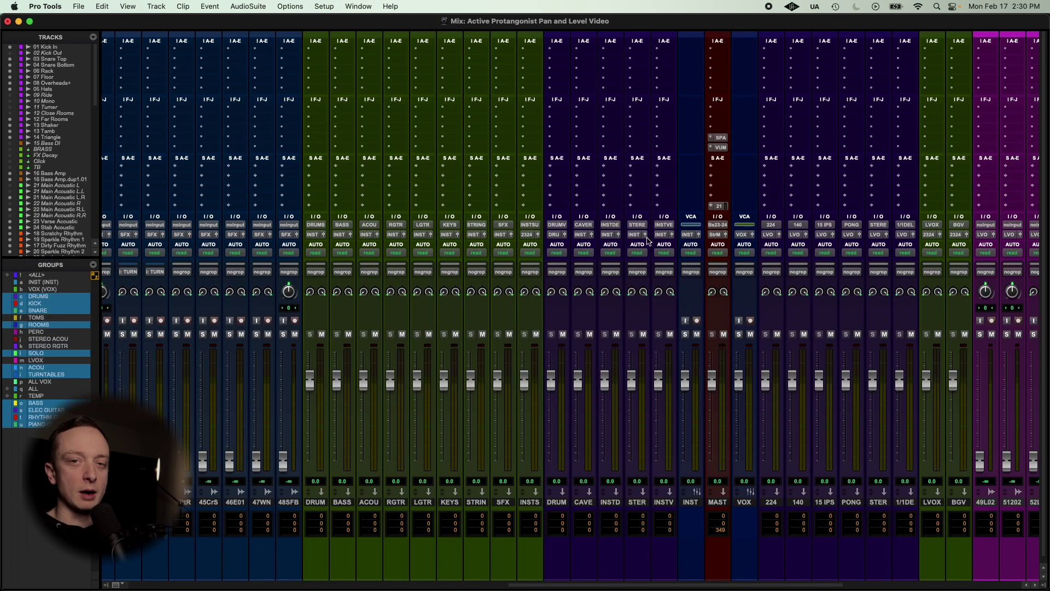
# Play Chorus One and examine the low end of the mix in the master's SPAN spectrum
pyautogui.click(719, 141)
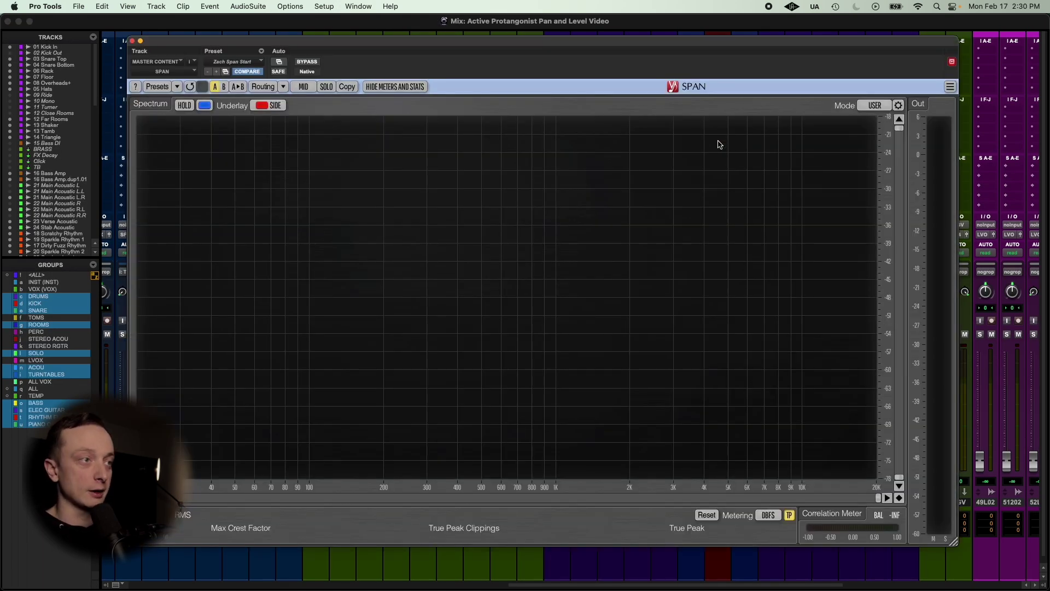
pyautogui.press('space')
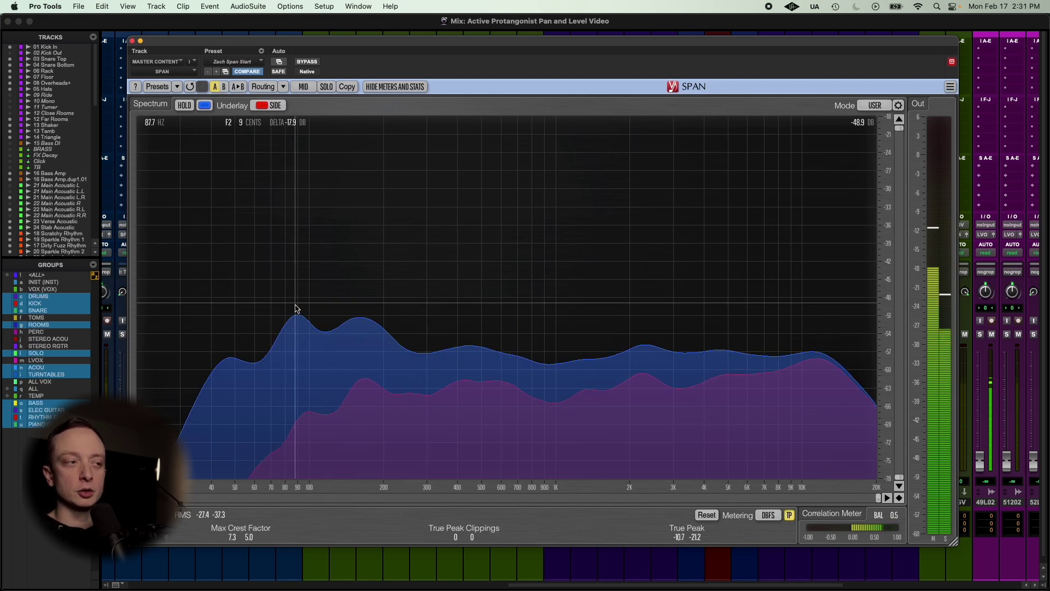
pyautogui.moveTo(297, 320); pyautogui.dragTo(363, 315)
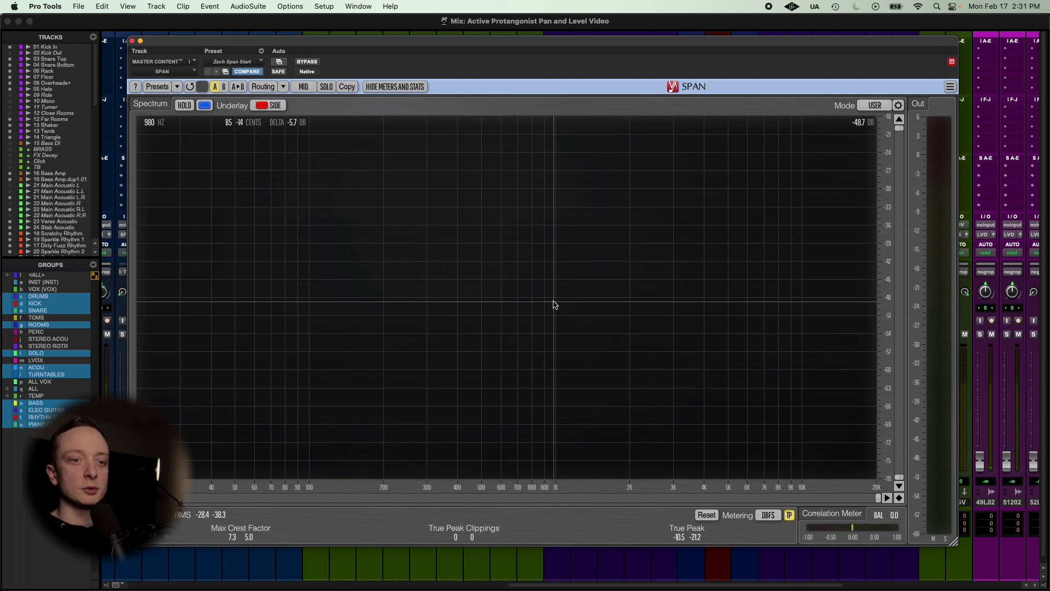
pyautogui.press('space')
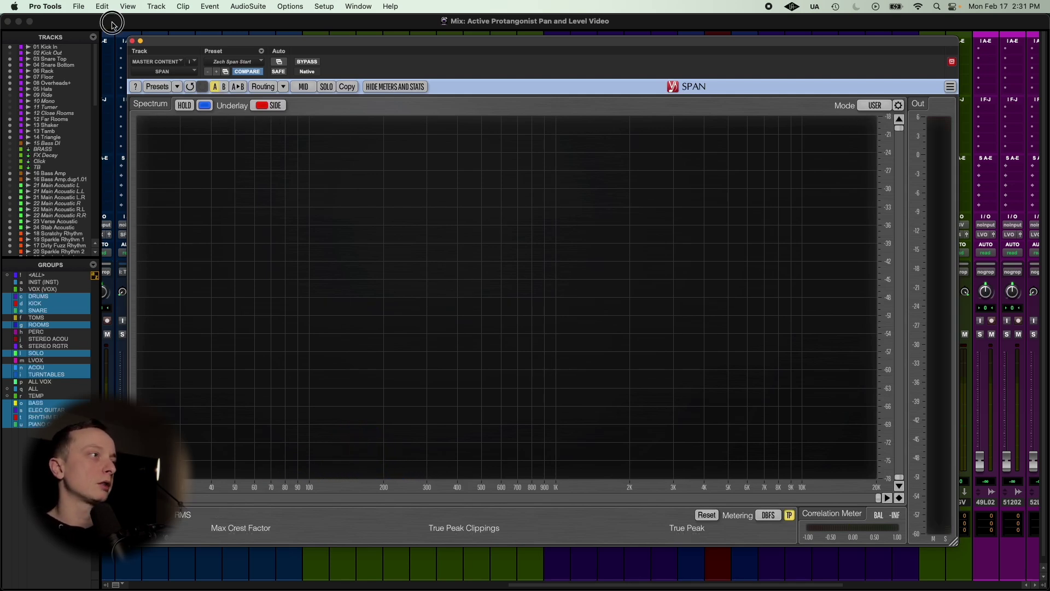
# Raise both bass tracks to -0.1 dB as a comparison and examine the playing chorus in SPAN
pyautogui.click(132, 41)
pyautogui.hscroll(10, 149, 250)
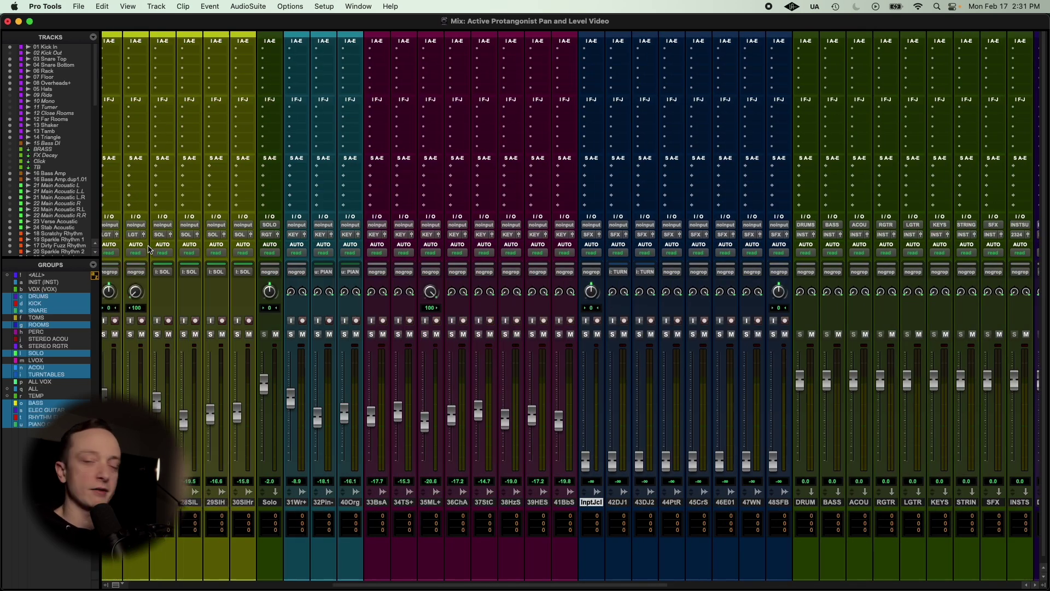
pyautogui.hscroll(-10, 150, 250)
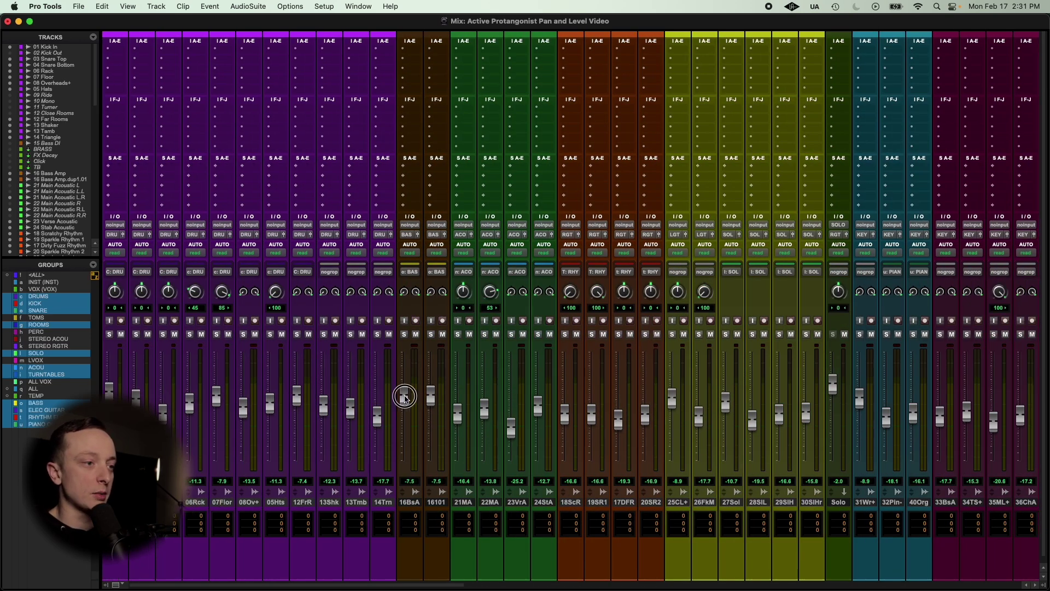
pyautogui.moveTo(404, 396); pyautogui.dragTo(431, 387)
pyautogui.press('space')
pyautogui.hscroll(15, 438, 378)
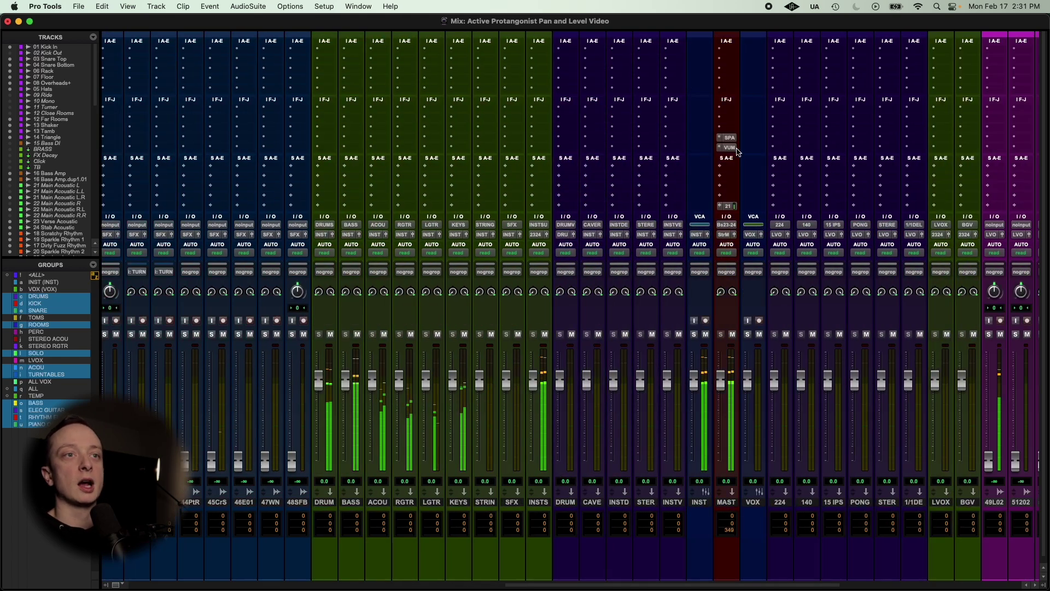
pyautogui.click(732, 138)
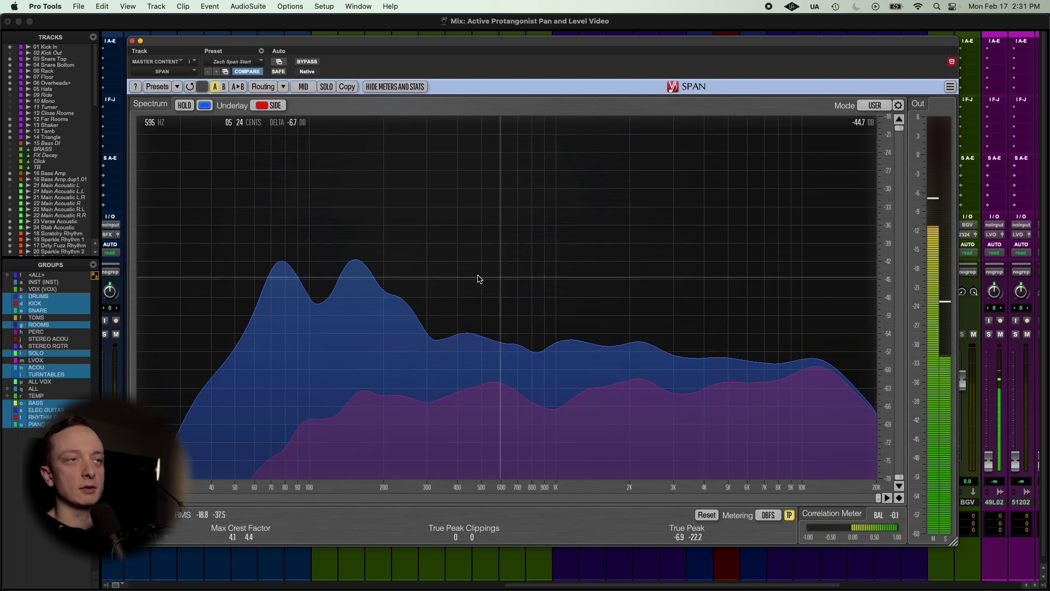
pyautogui.click(855, 27)
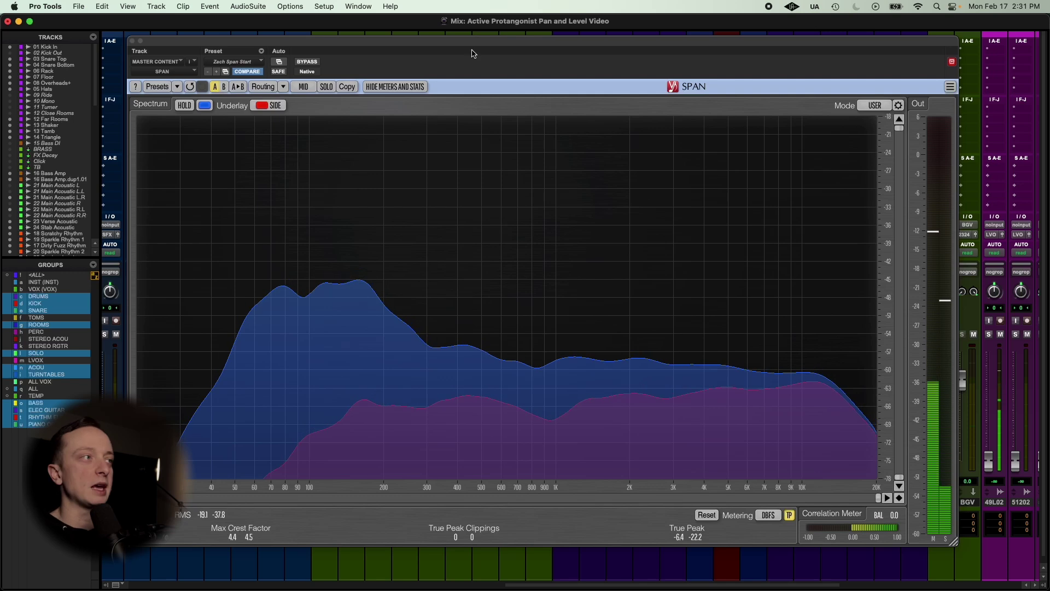
# Pull both bass tracks fully down and bring them back up by ear against the chorus
pyautogui.click(132, 40)
pyautogui.hscroll(-2, 191, 230)
pyautogui.hscroll(-10, 190, 229)
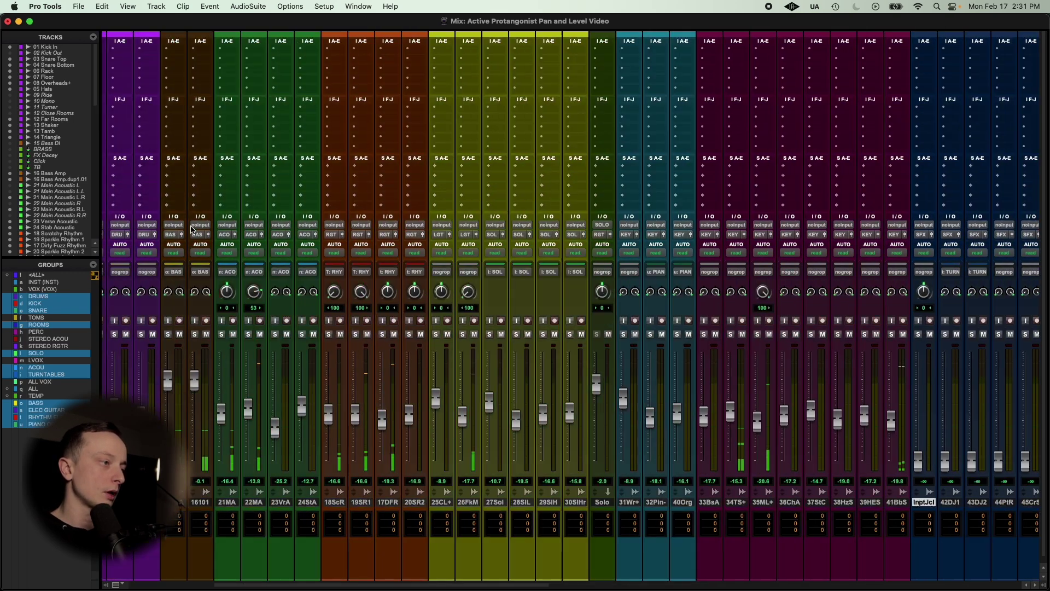
pyautogui.press('space')
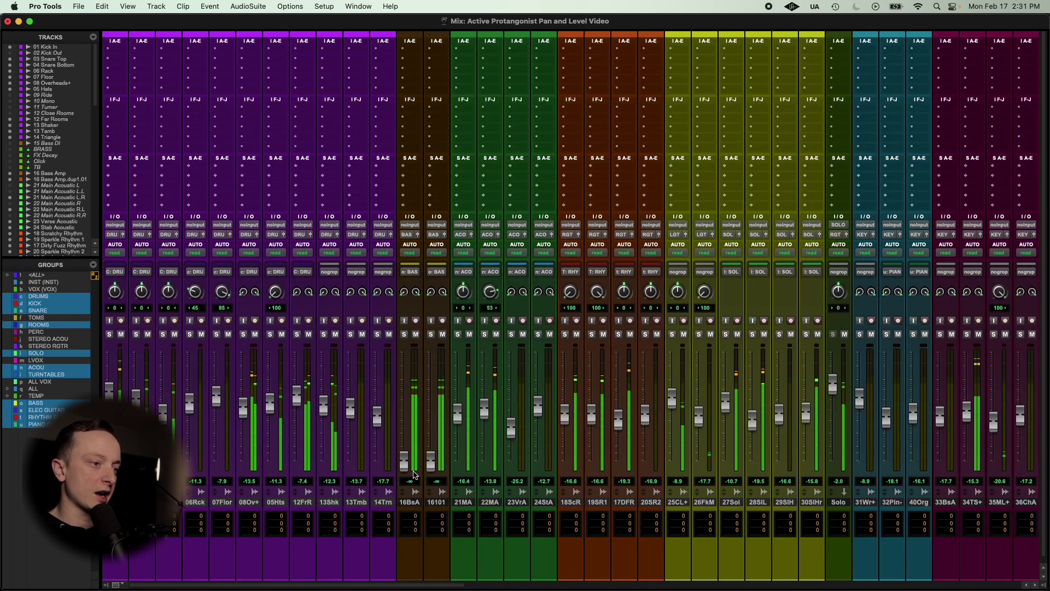
pyautogui.moveTo(404, 380); pyautogui.dragTo(399, 419)
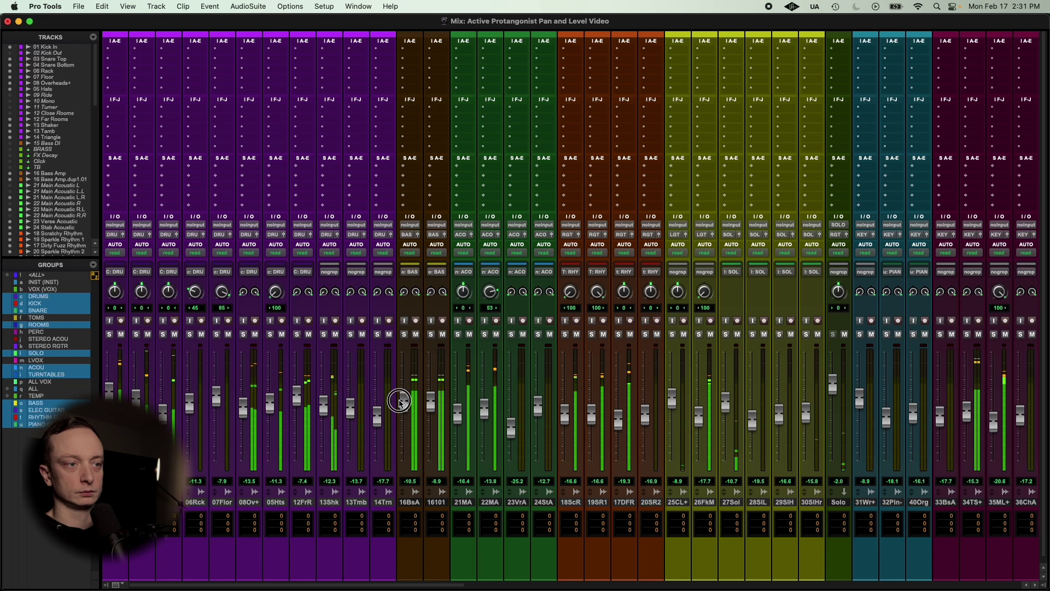
pyautogui.hscroll(20, 398, 405)
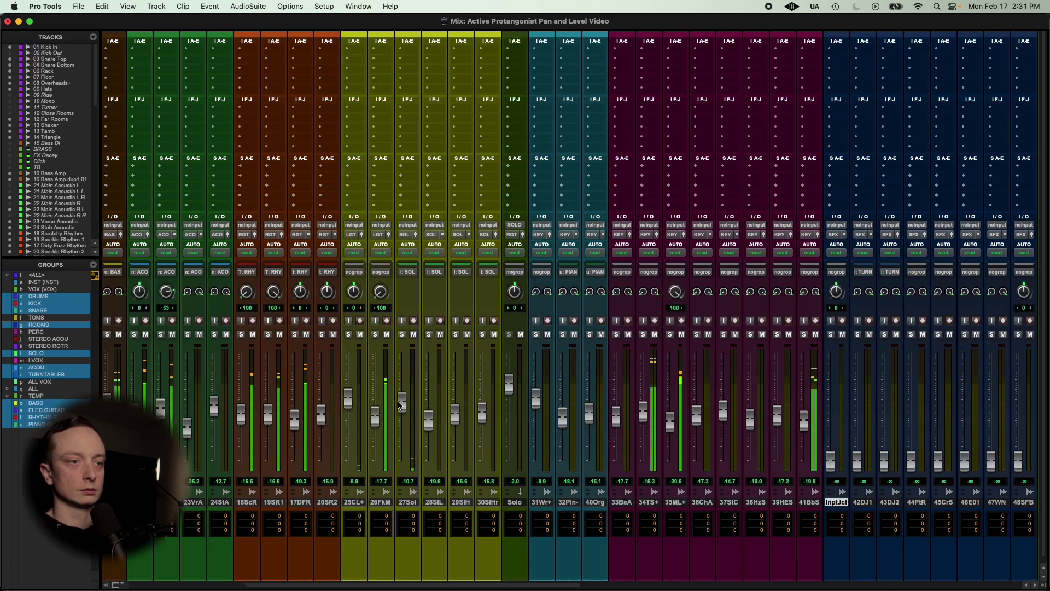
pyautogui.hscroll(-15, 398, 405)
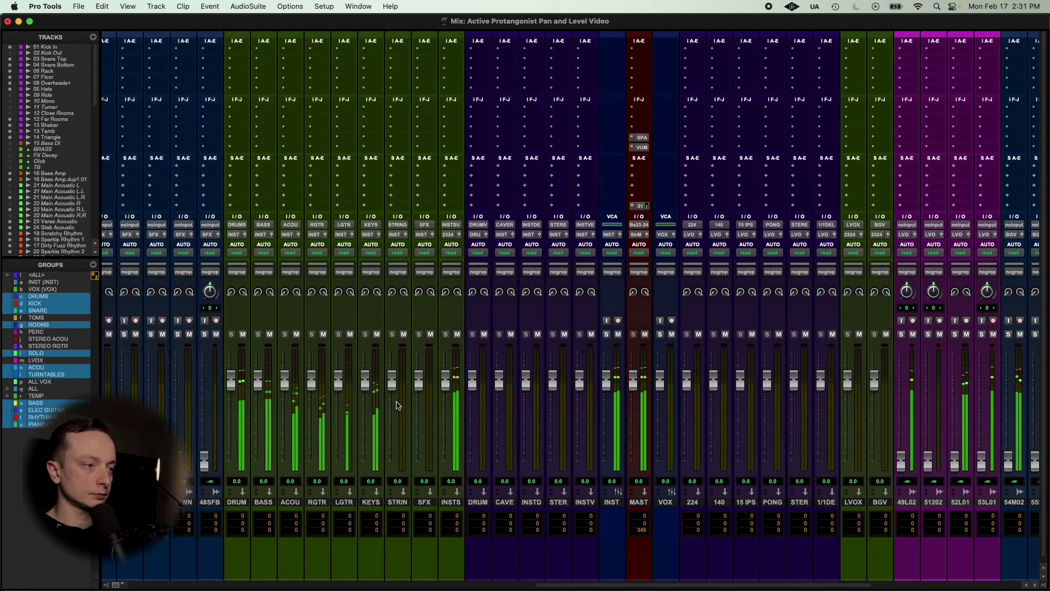
# Play the song from its beginning and bring Input Jack Intro up to -14.0 dB
pyautogui.press('super+equal')
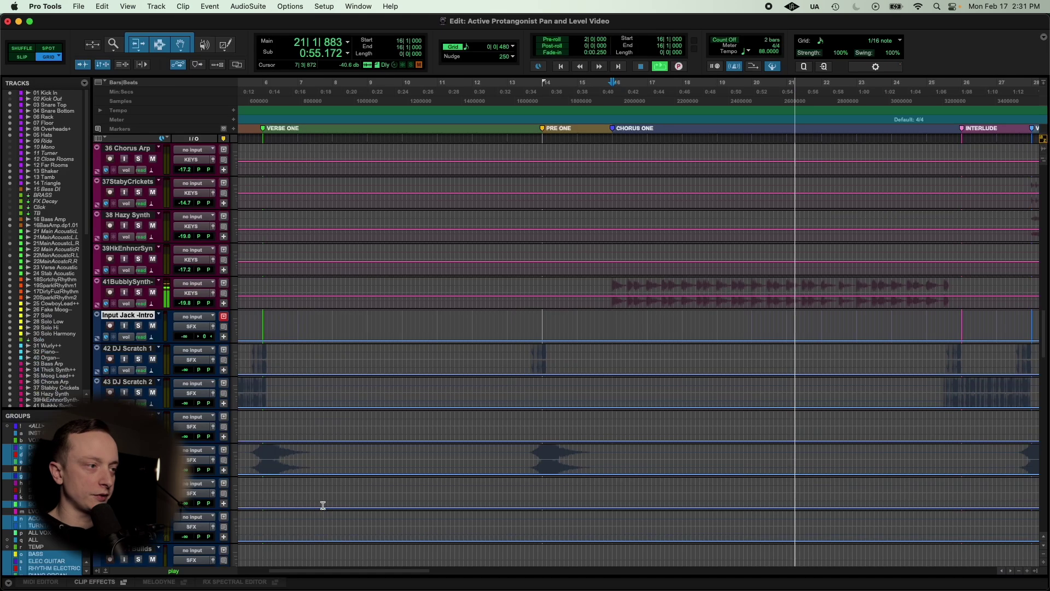
pyautogui.press('Return')
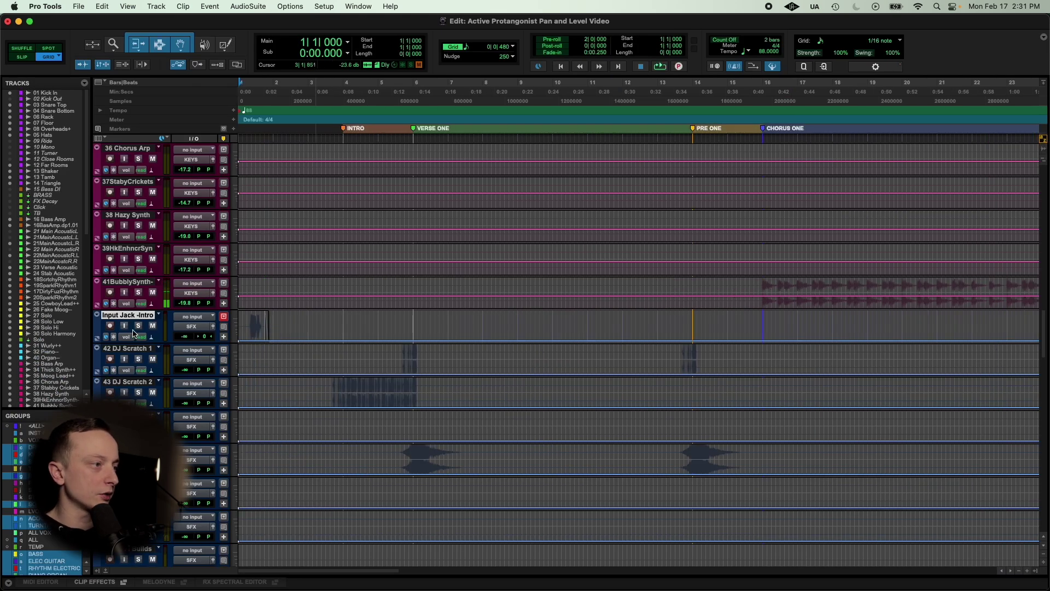
pyautogui.press('super+equal')
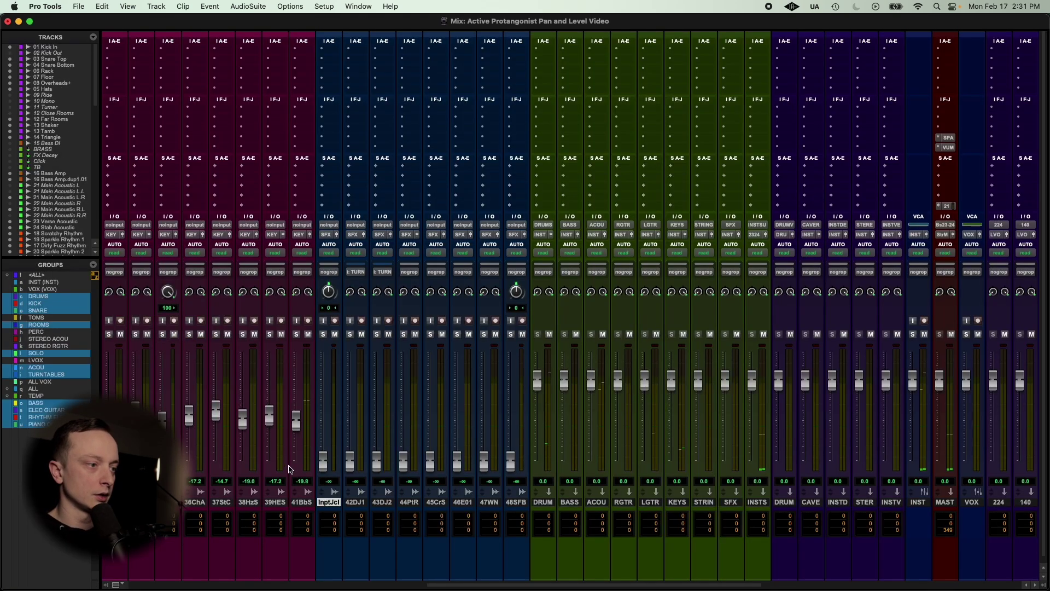
pyautogui.press('space')
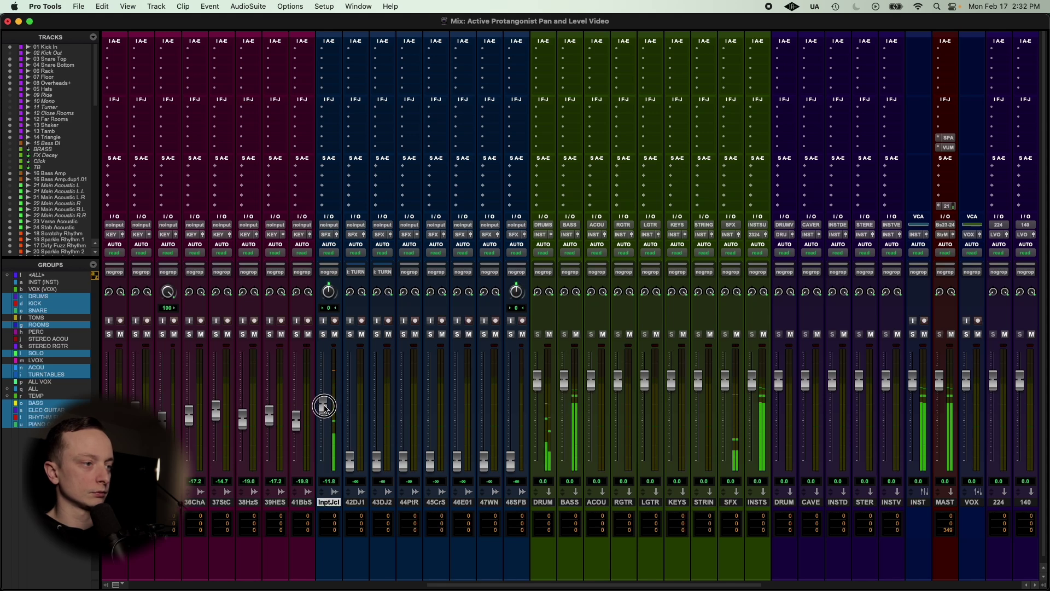
pyautogui.moveTo(325, 406); pyautogui.dragTo(324, 409)
# Select the DJ Scratch 2 track and place the playback start just before its first clip at the intro
pyautogui.press('super+equal')
pyautogui.press('super+bracketleft')
pyautogui.press('super+bracketleft')
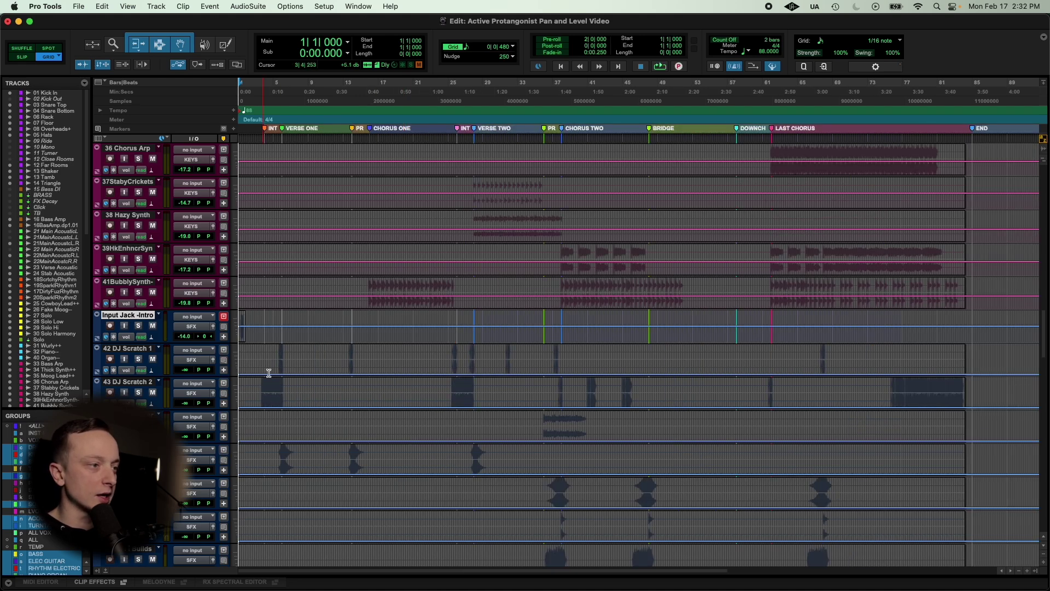
pyautogui.press('super+bracketright')
pyautogui.press('super+bracketright')
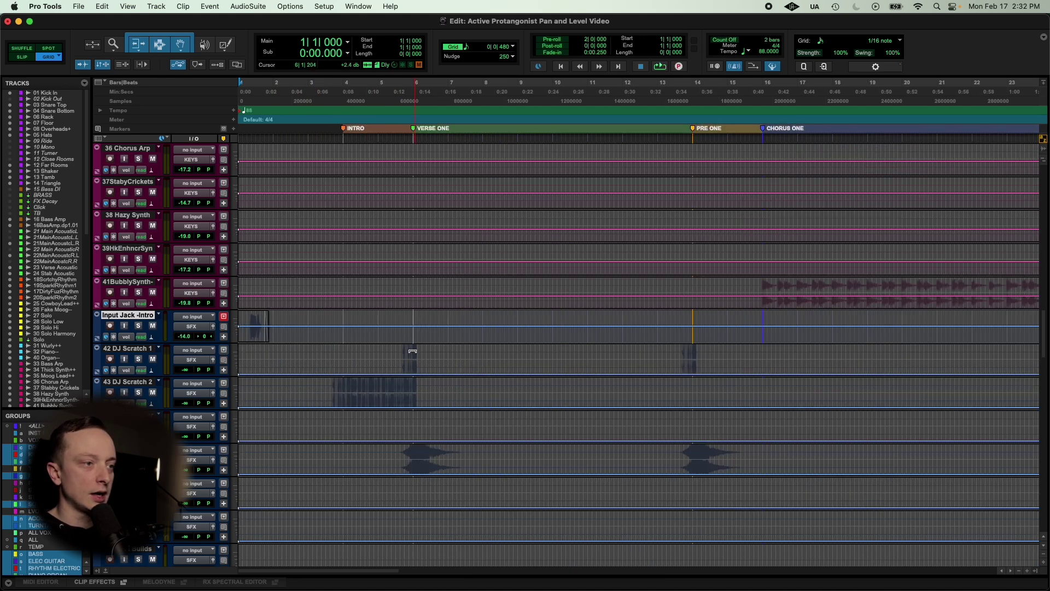
pyautogui.click(329, 388)
pyautogui.click(148, 383)
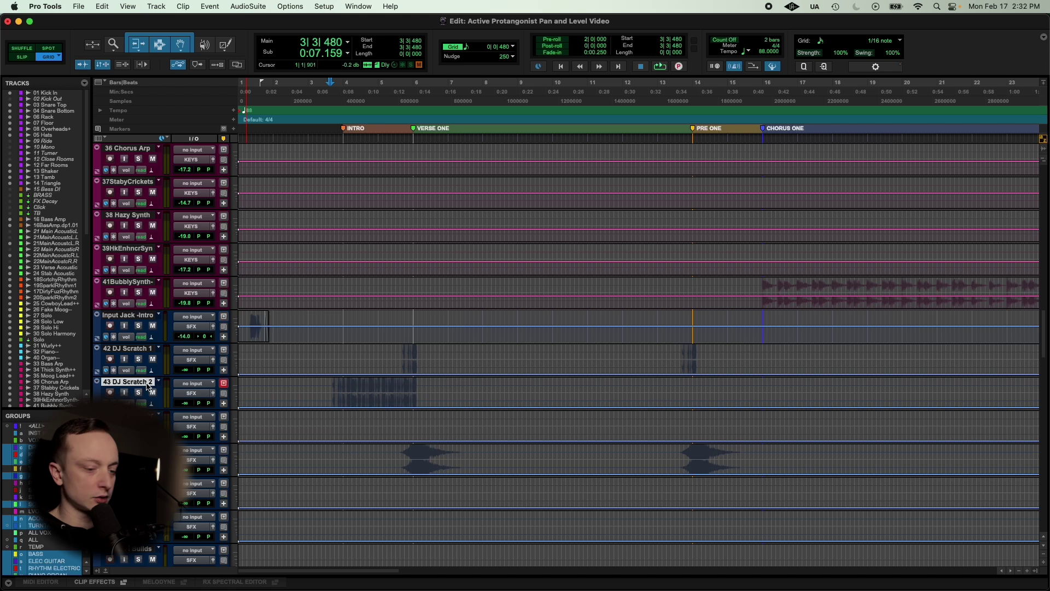
# Play the intro and bring the grouped DJ Scratch 1 and 2 tracks up to -21.8 dB
pyautogui.press('super+equal')
pyautogui.press('space')
pyautogui.moveTo(377, 463); pyautogui.dragTo(376, 433)
pyautogui.moveTo(376, 435); pyautogui.dragTo(377, 429)
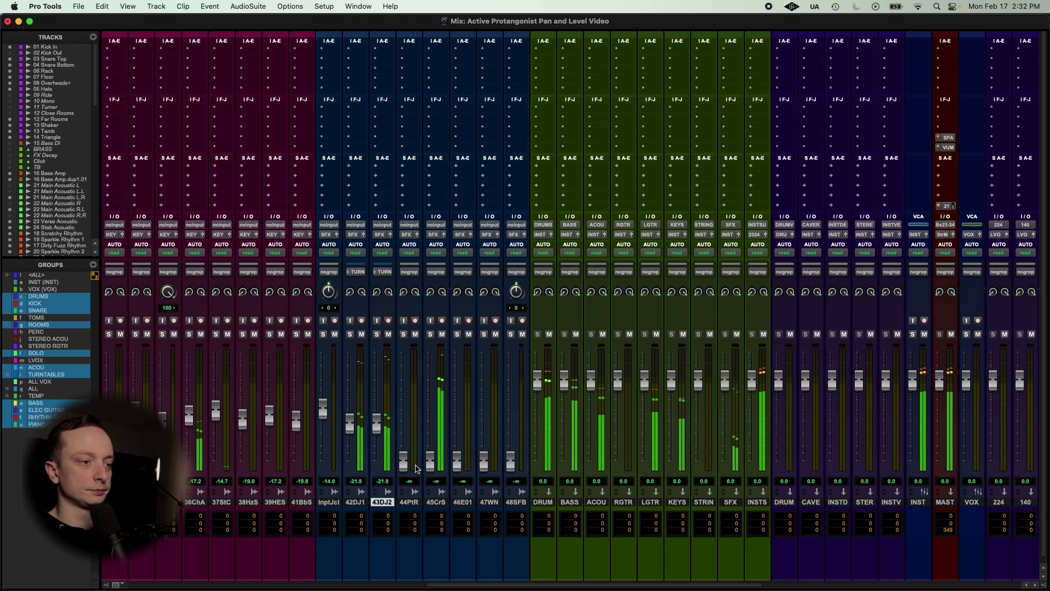
# Select Pitched Riser, play from just before its clip at the second pre-chorus, and set its level to -15.6 dB
pyautogui.click(408, 502)
pyautogui.press('super+equal')
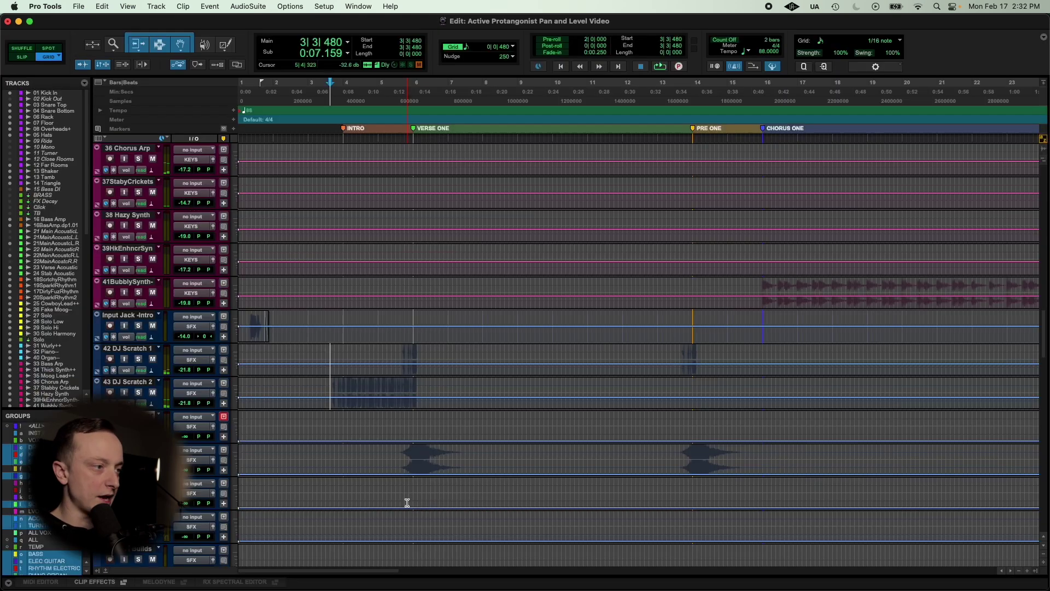
pyautogui.press('super+bracketleft')
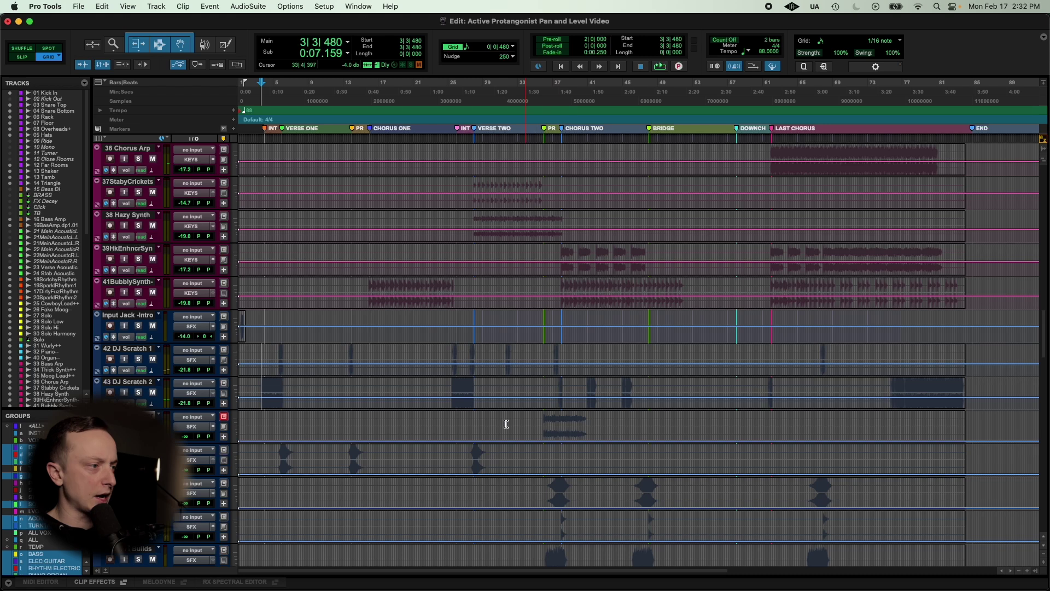
pyautogui.click(540, 424)
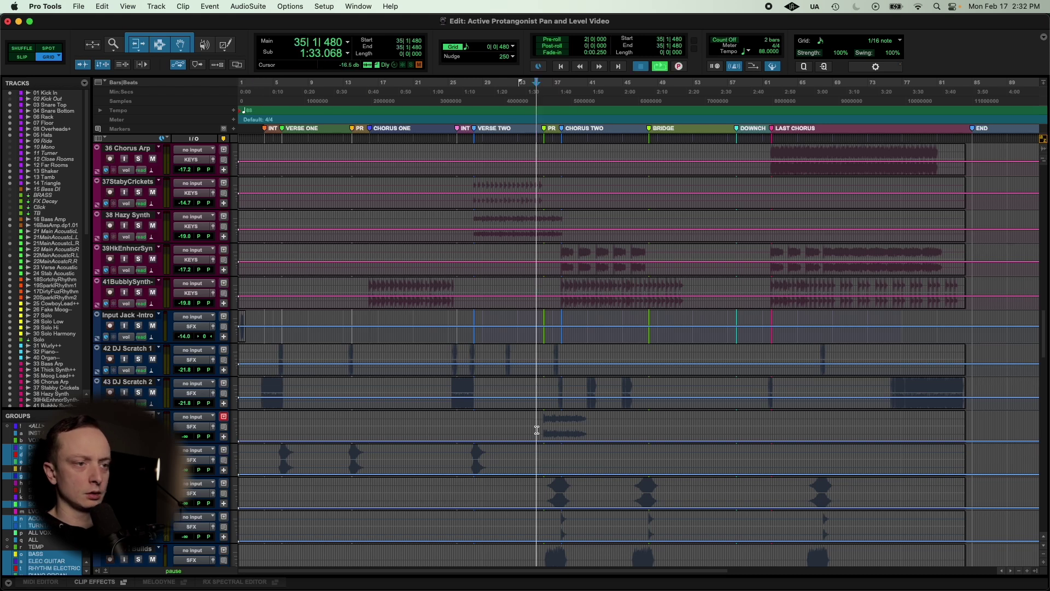
pyautogui.click(542, 429)
pyautogui.press('super+equal')
pyautogui.moveTo(407, 466); pyautogui.dragTo(404, 412)
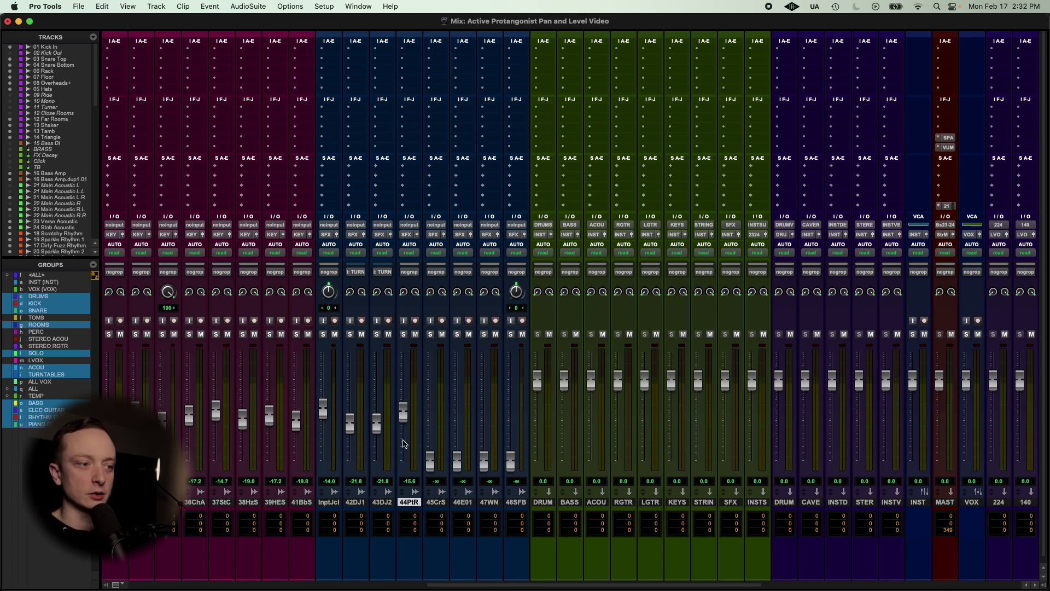
# Replay the second pre-chorus from the start of the Pitched Riser clip to check the riser's level in the mix
pyautogui.press('super+equal')
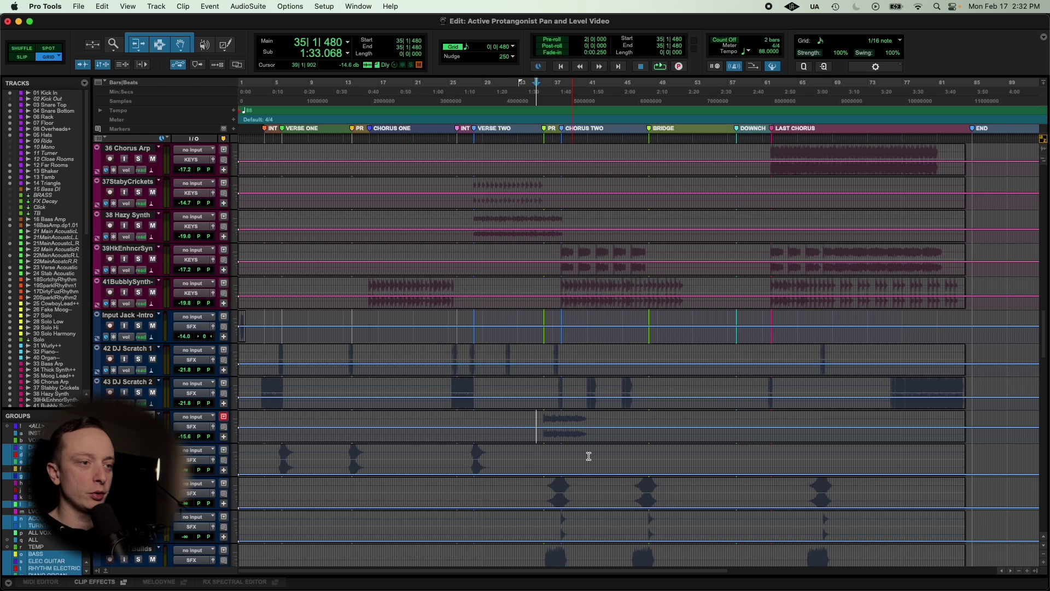
pyautogui.click(545, 429)
pyautogui.press('space')
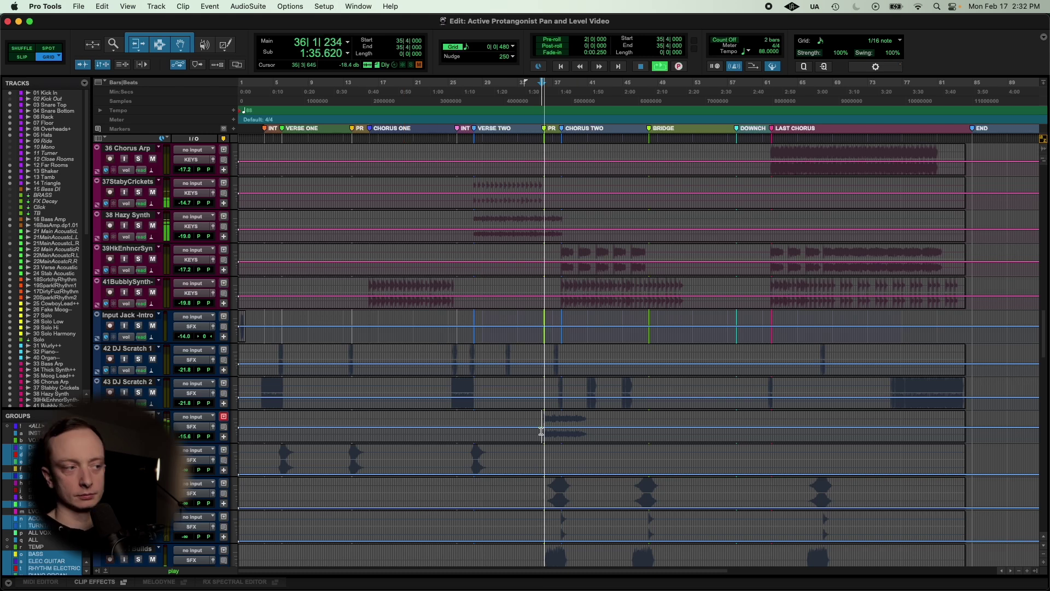
pyautogui.click(138, 426)
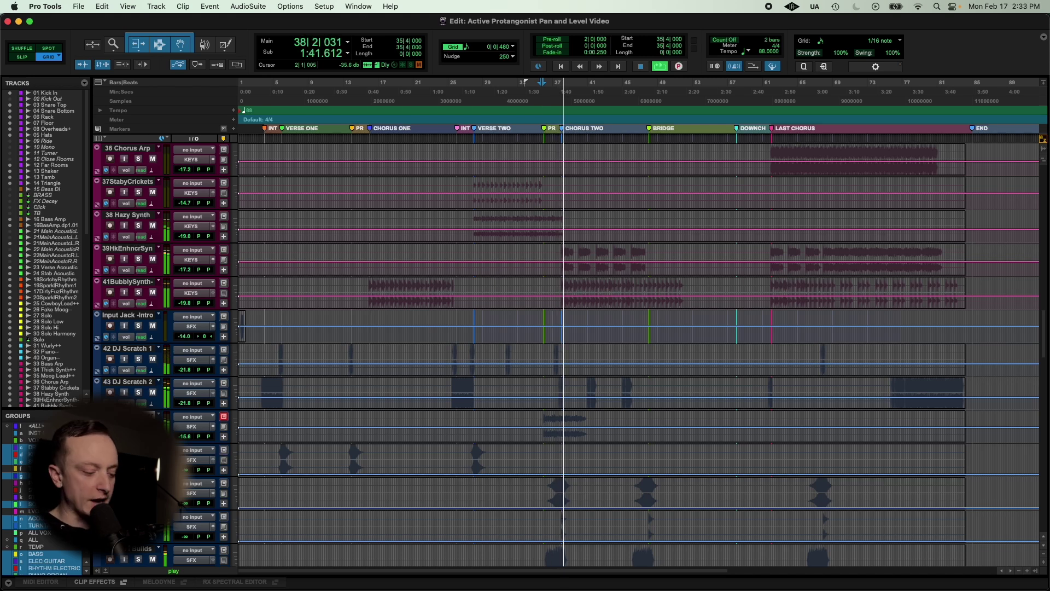
# Select Creepy Swells, play from just before its first clip at verse one, and set its level to -27.7 dB
pyautogui.press('super+equal')
pyautogui.click(445, 503)
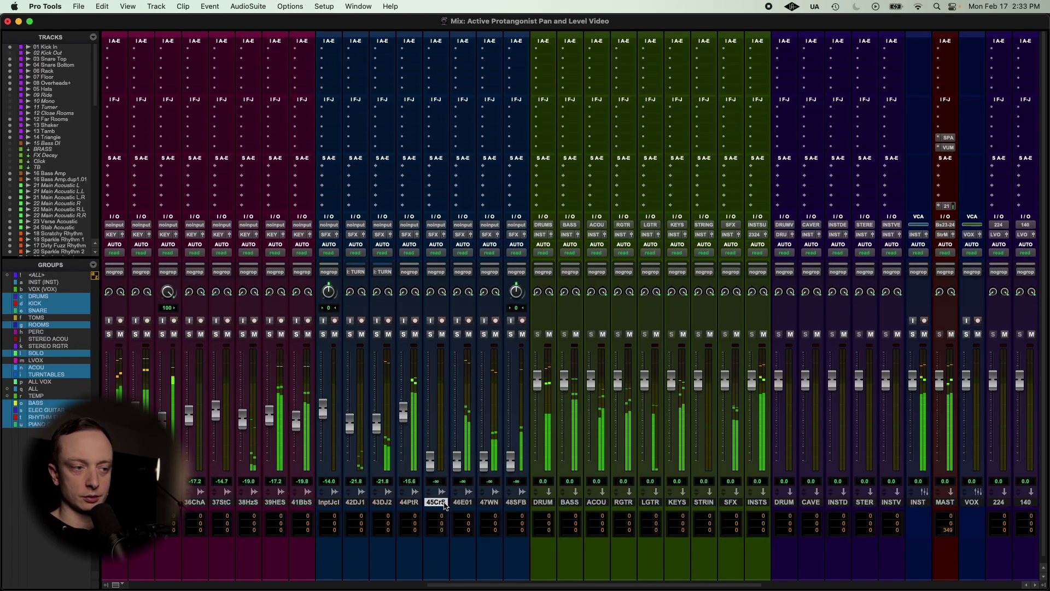
pyautogui.press('super+equal')
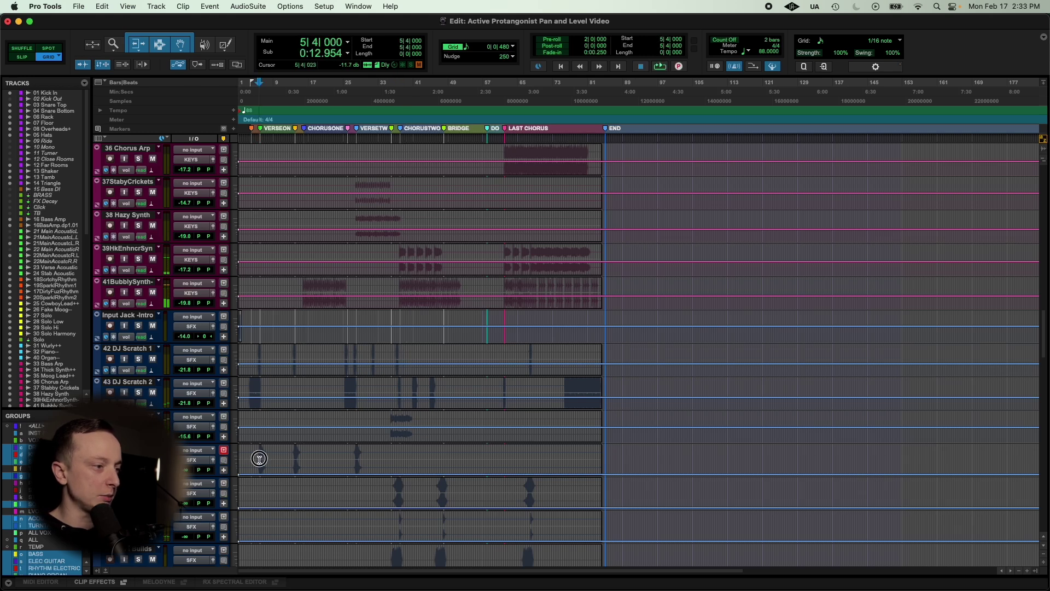
pyautogui.press('super+equal')
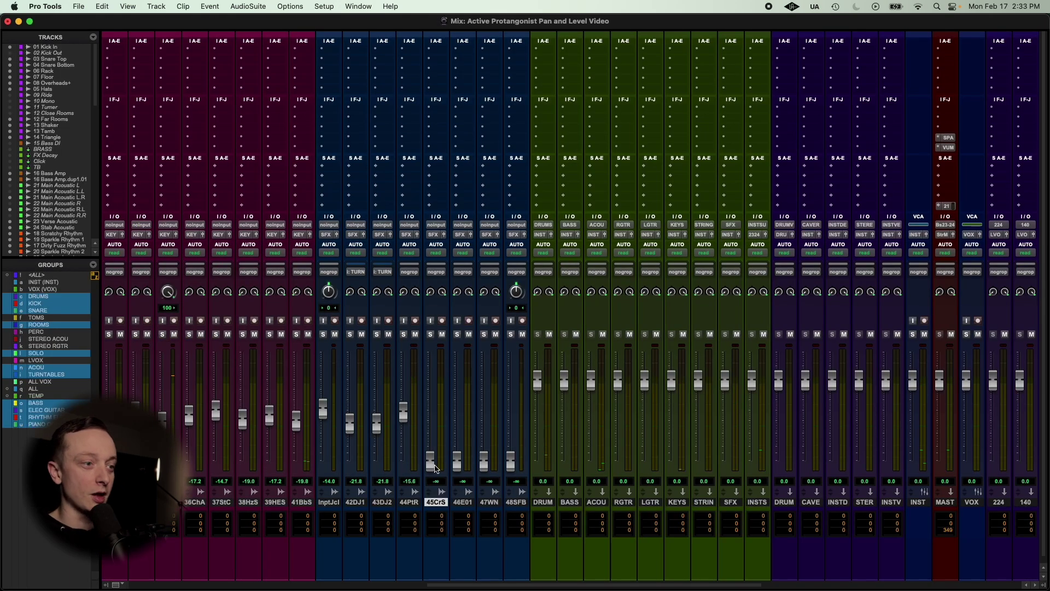
pyautogui.press('super+equal')
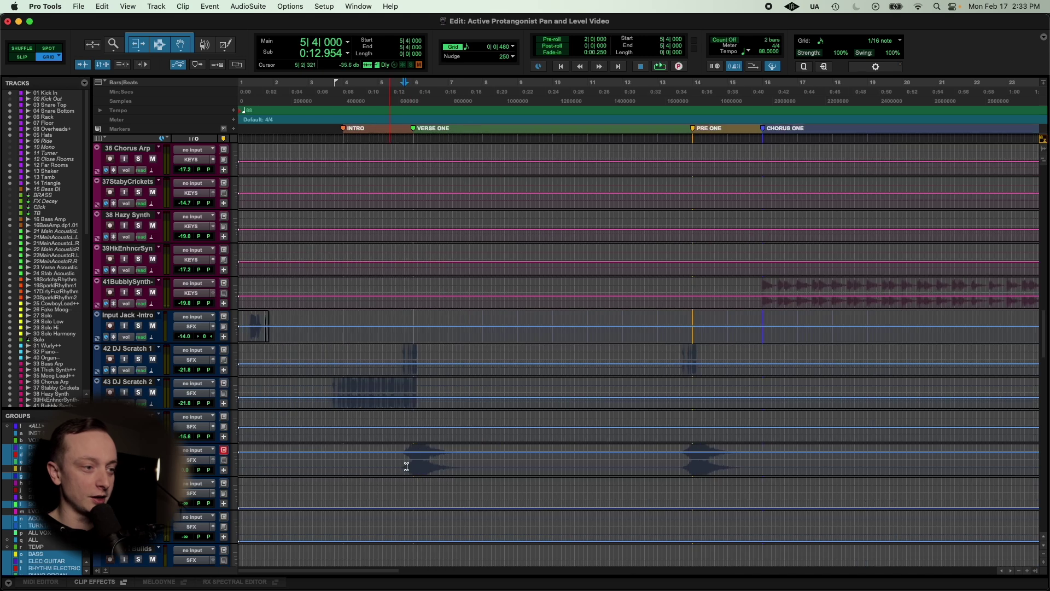
pyautogui.press('super+equal')
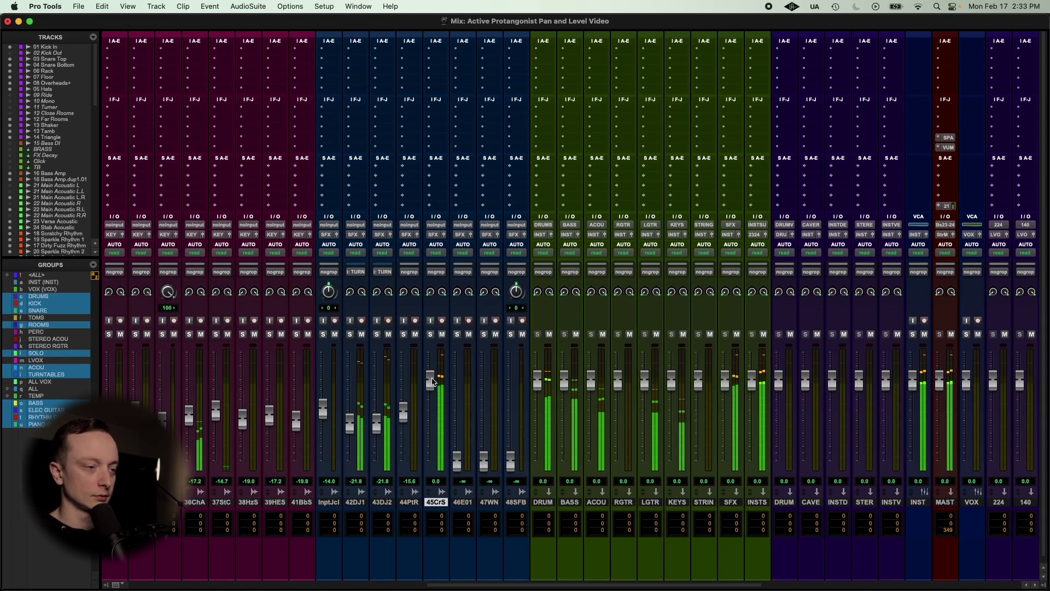
pyautogui.moveTo(435, 385); pyautogui.dragTo(429, 434)
# Select the 46E01 effects track, play from the second pre-chorus where its first clip begins, and set its level to -22.2 dB
pyautogui.click(463, 502)
pyautogui.press('super+equal')
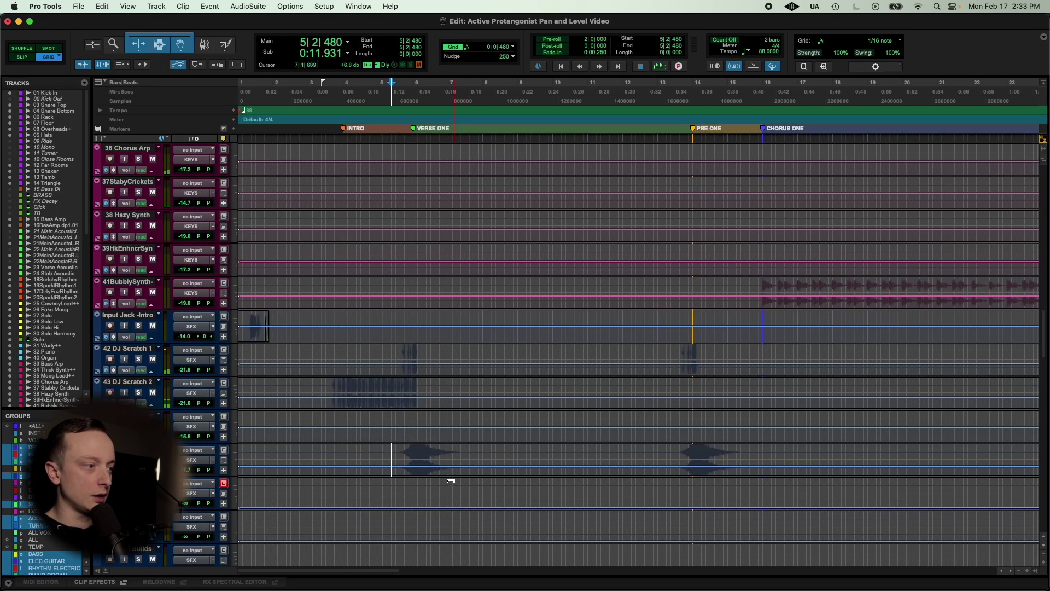
pyautogui.press('super+bracketleft')
pyautogui.click(545, 491)
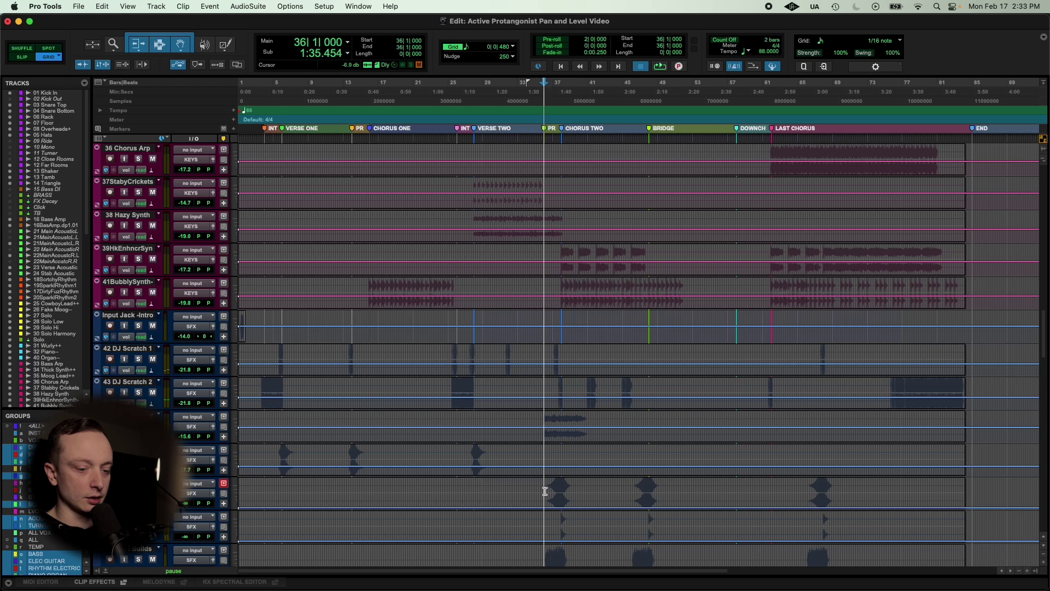
pyautogui.press('space')
pyautogui.press('super+equal')
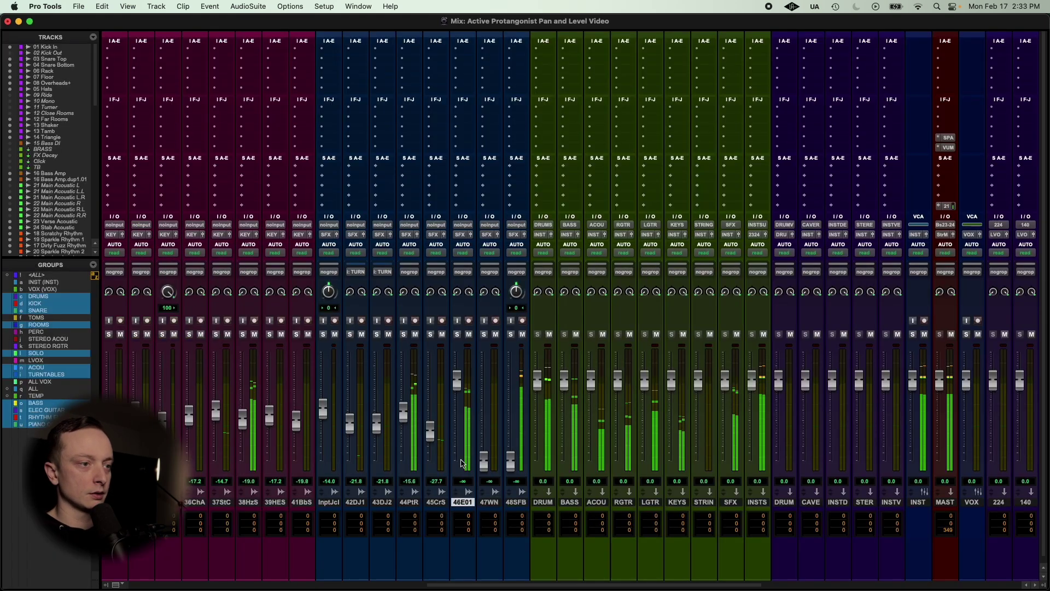
pyautogui.moveTo(458, 387); pyautogui.dragTo(457, 432)
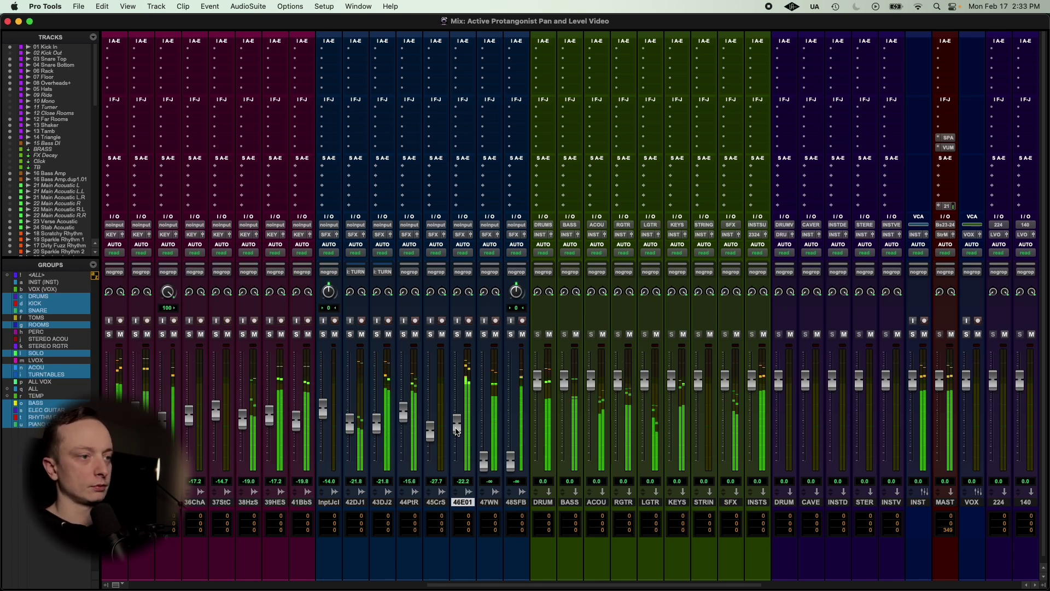
# Bring in the 47WN track, play from just before its first clip at chorus two, and set its level to -16.3 dB
pyautogui.keyDown('alt'); pyautogui.click(483, 459); pyautogui.keyUp('alt')
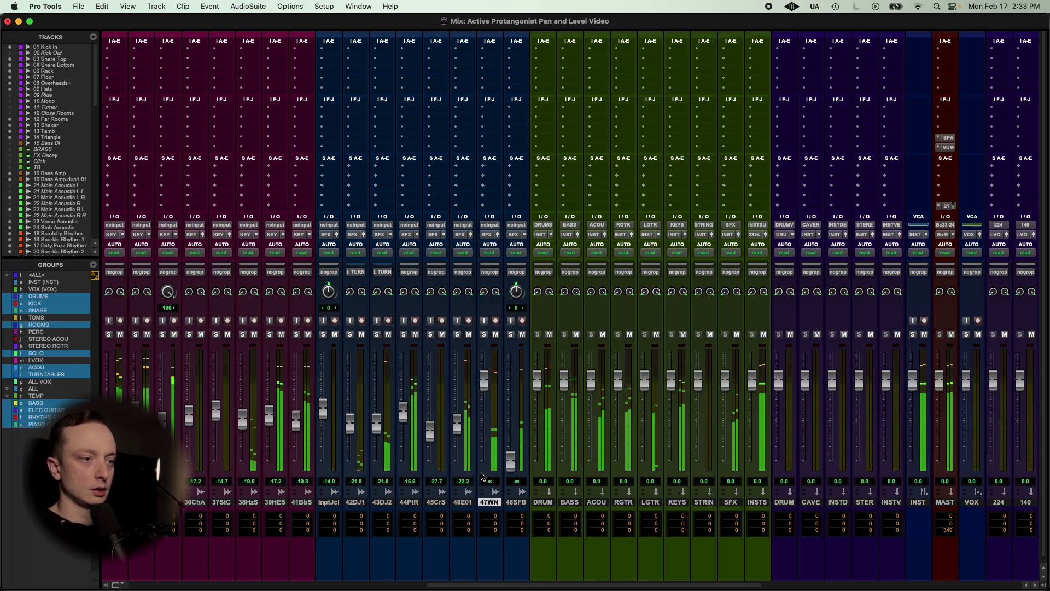
pyautogui.press('super+space')
pyautogui.press('Escape')
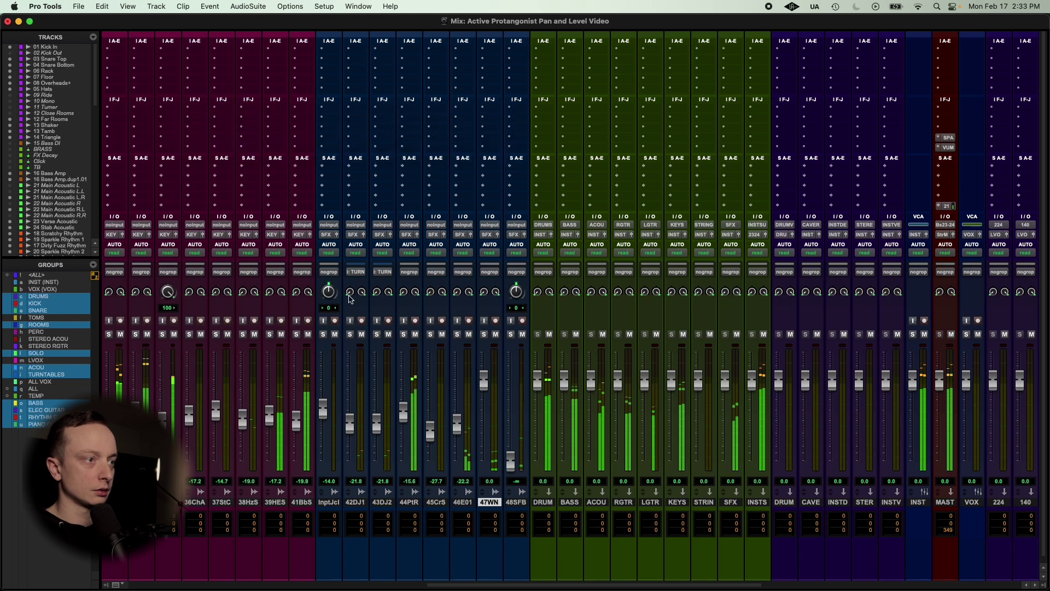
pyautogui.press('super+equal')
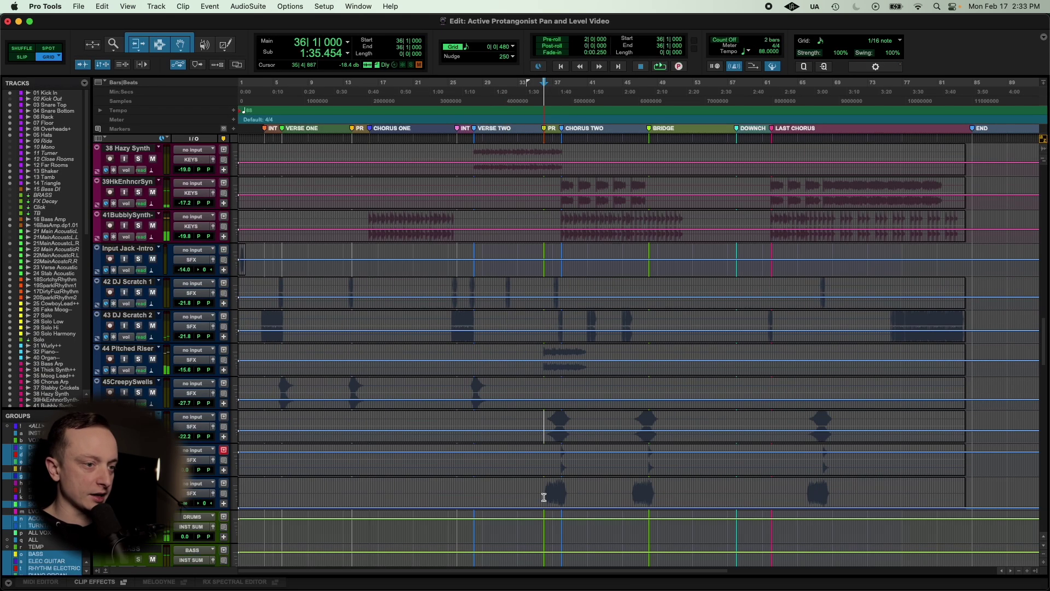
pyautogui.click(556, 461)
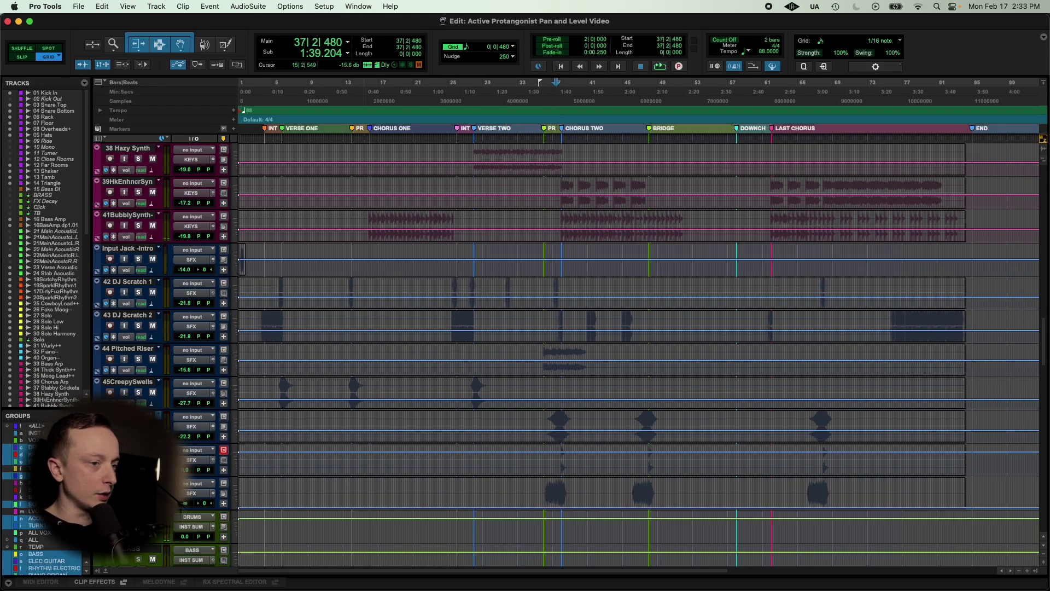
pyautogui.press('super+equal')
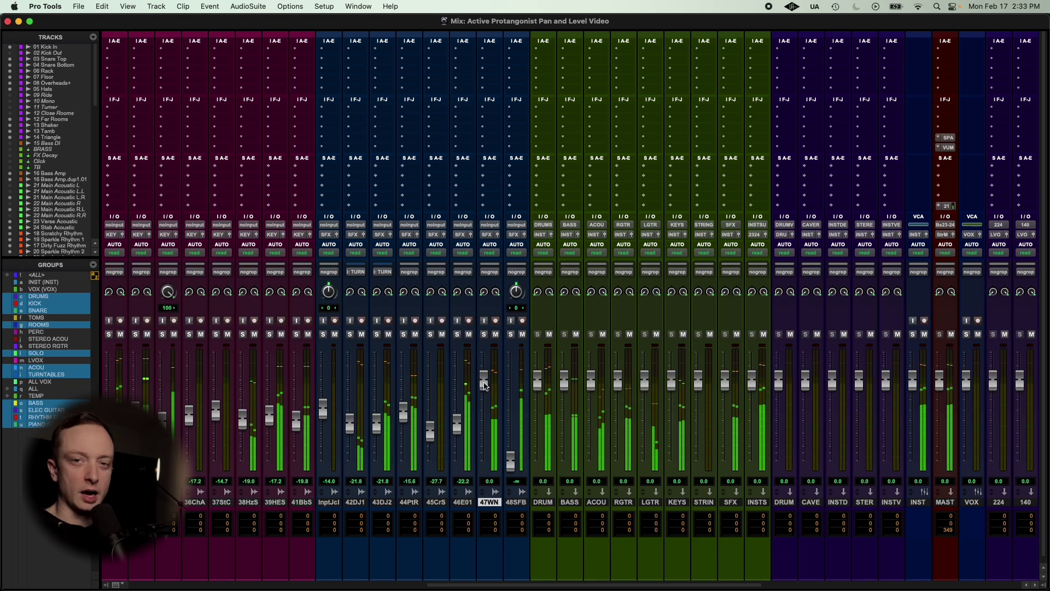
pyautogui.moveTo(485, 386); pyautogui.dragTo(483, 414)
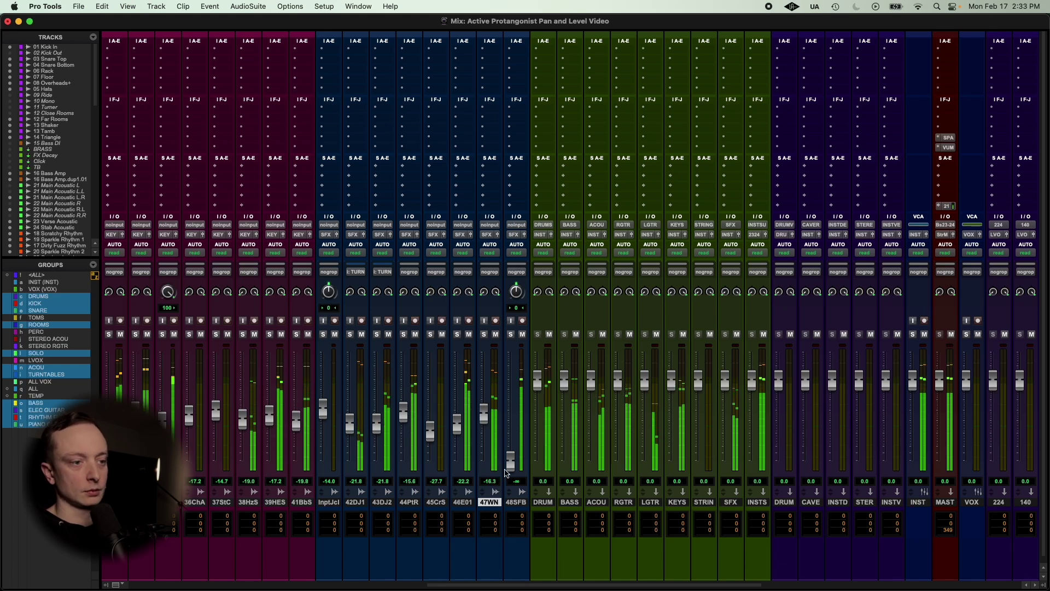
# Play from just before the second pre-chorus and bring the 48SFB track in at -18.8 dB
pyautogui.press('super+equal')
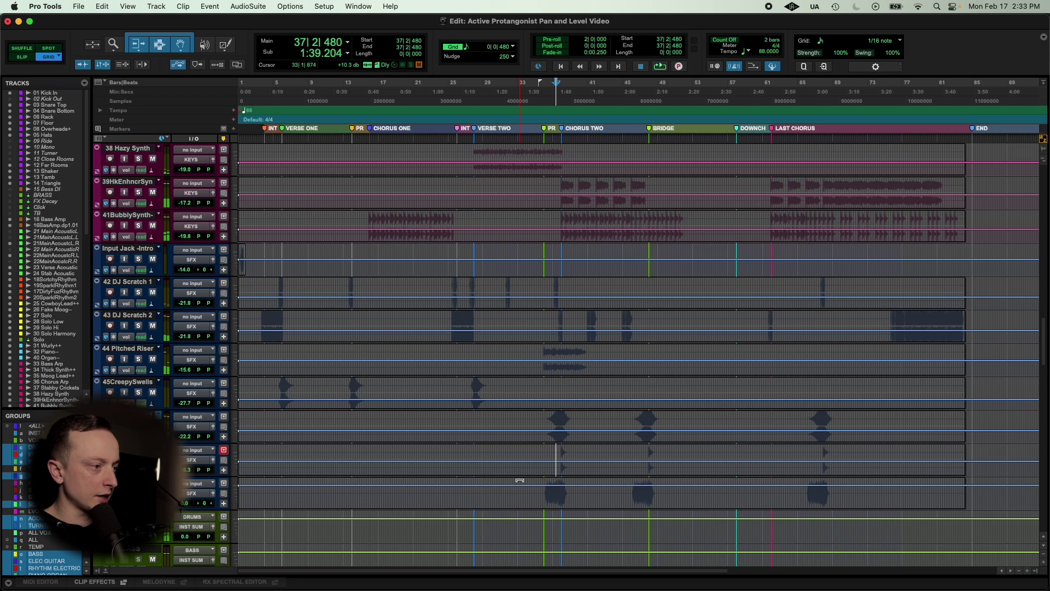
pyautogui.click(543, 503)
pyautogui.press('space')
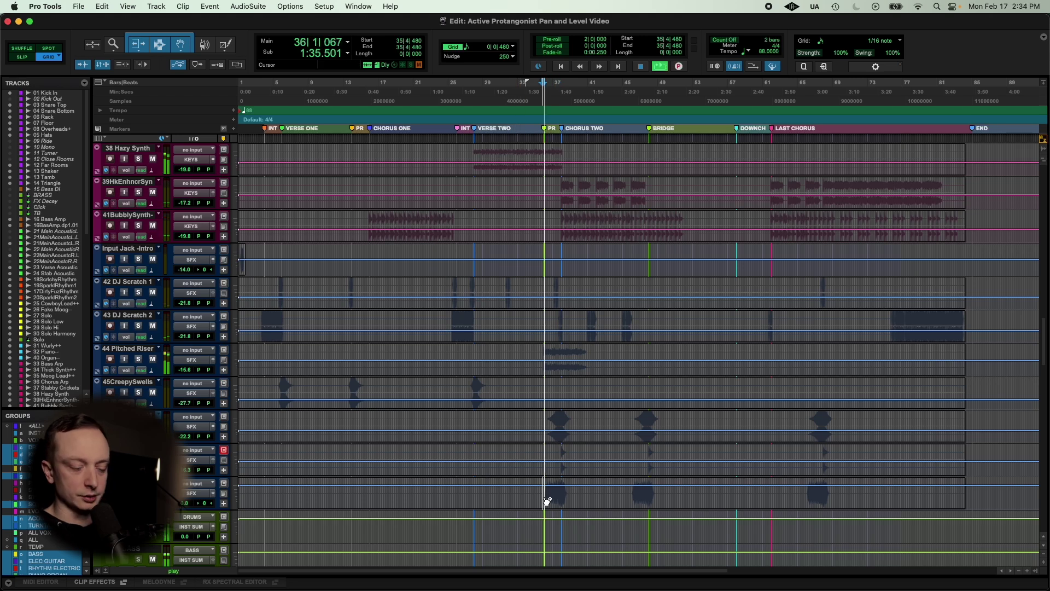
pyautogui.press('super+equal')
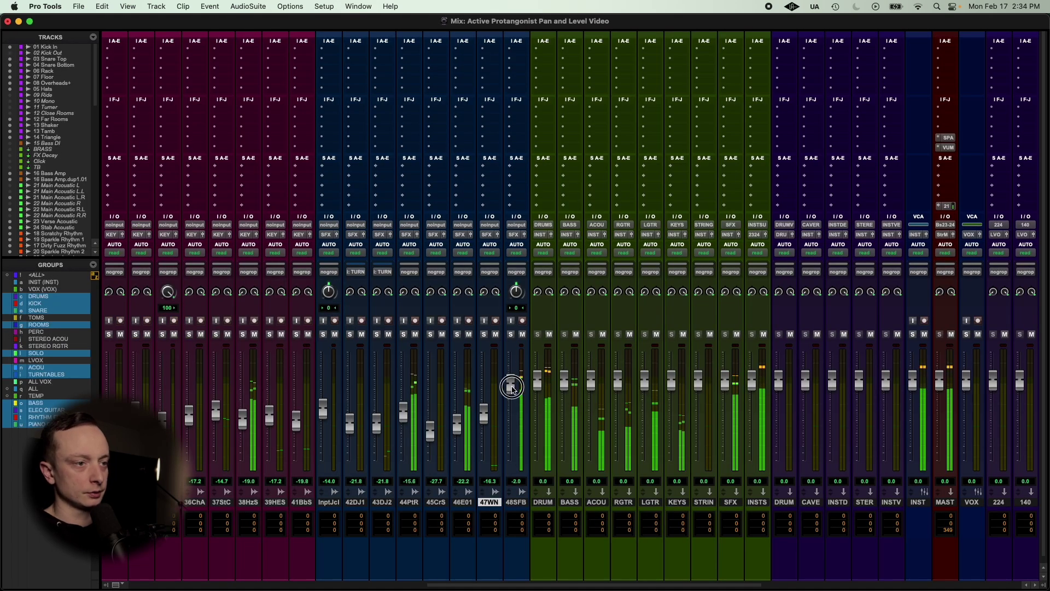
pyautogui.moveTo(510, 395); pyautogui.dragTo(512, 420)
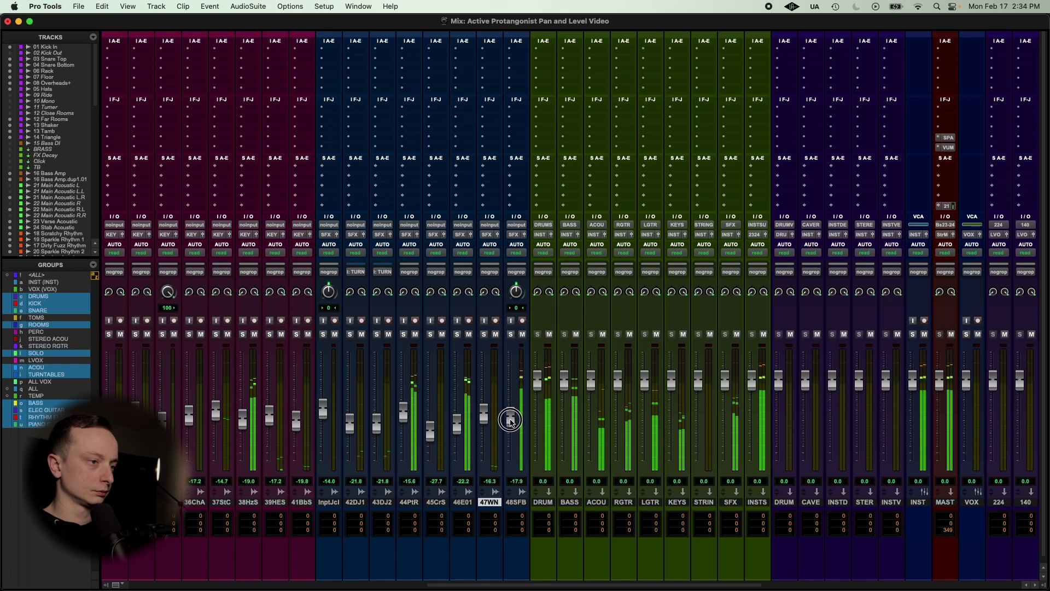
pyautogui.moveTo(510, 422); pyautogui.dragTo(511, 425)
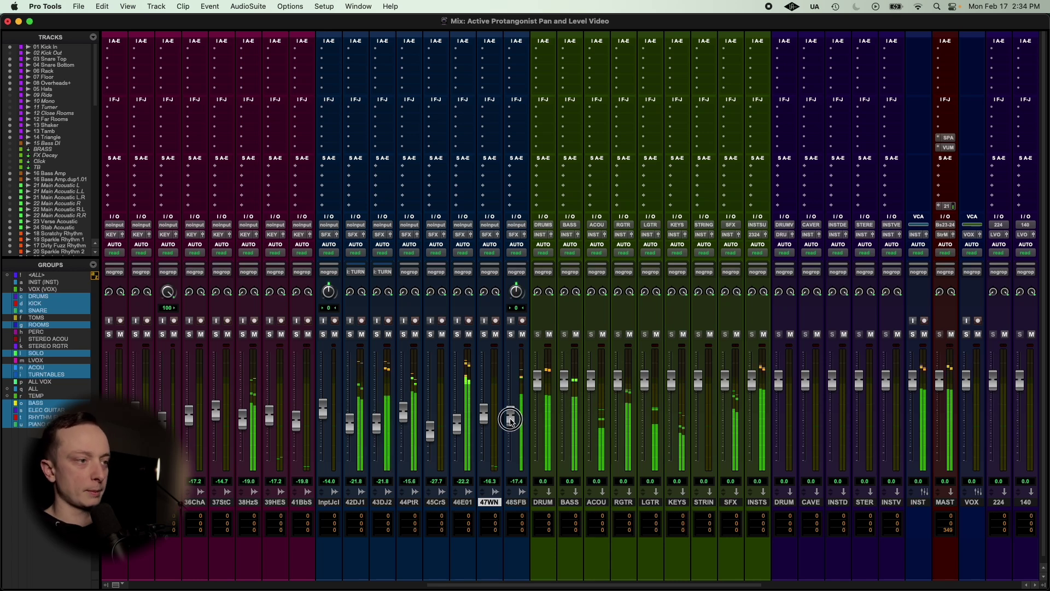
# Lower the grouped rhythm electric guitars until Scratchy Rhythm sits at -14.2 dB
pyautogui.hscroll(-5, 513, 425)
pyautogui.hscroll(-15, 513, 425)
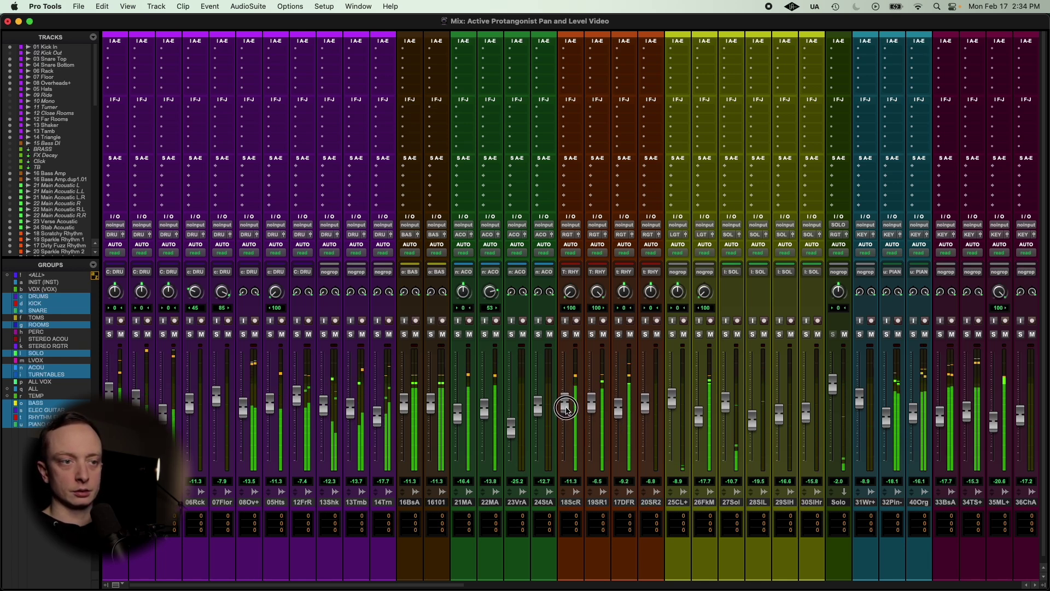
pyautogui.moveTo(566, 411); pyautogui.dragTo(567, 410)
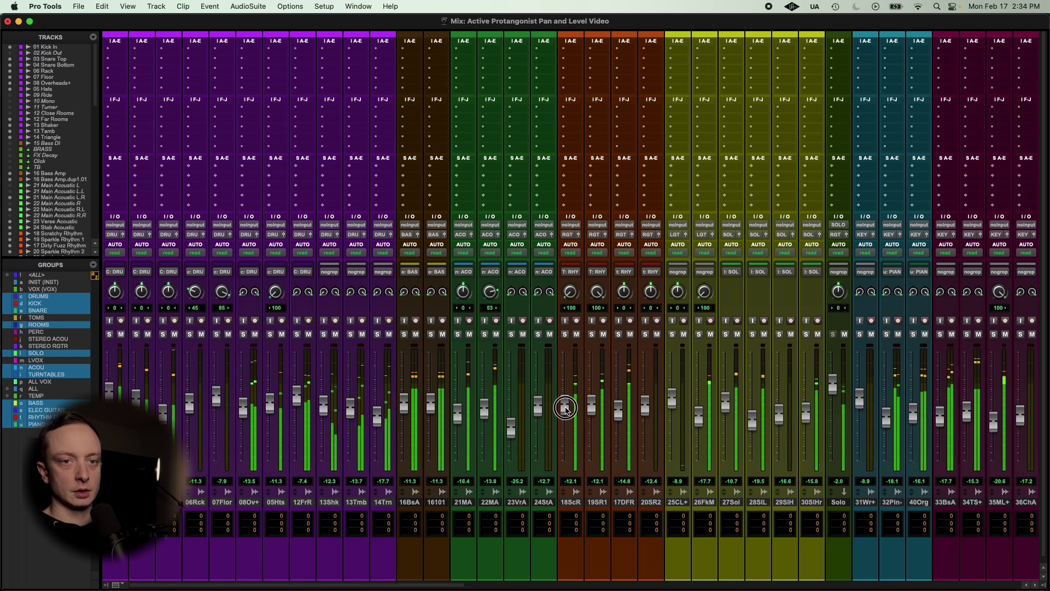
pyautogui.hscroll(1, 567, 410)
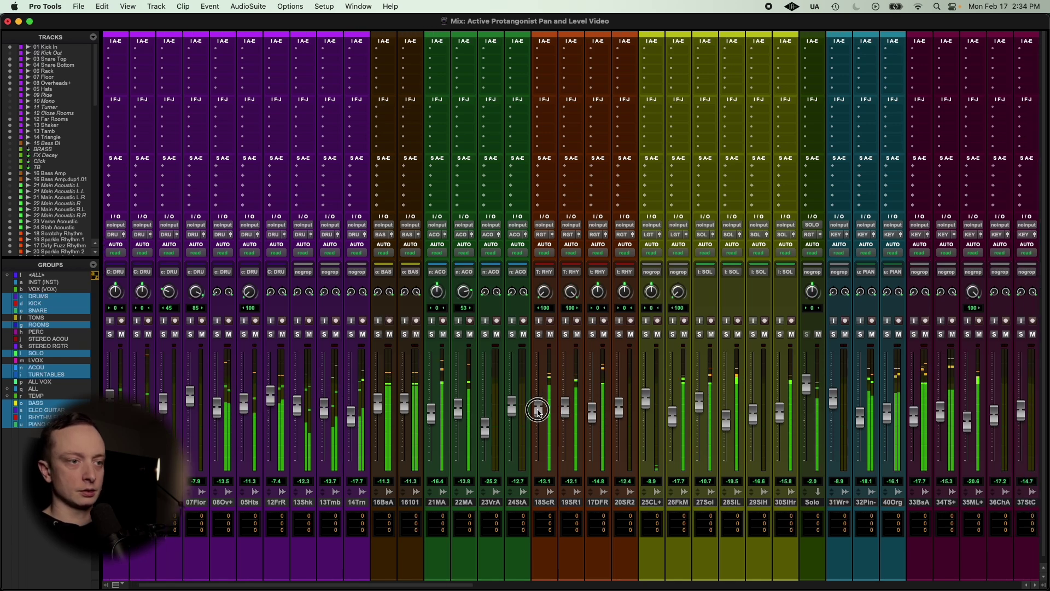
# Play the song from the start of verse one and bring the lead vocal track 49 up to 0.0 dB
pyautogui.hscroll(15, 541, 414)
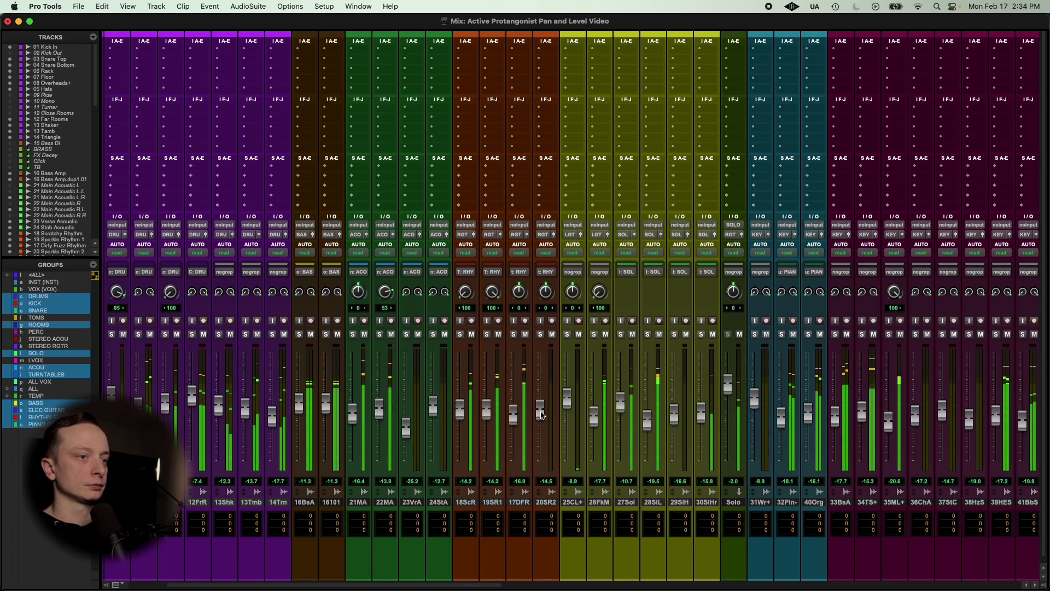
pyautogui.hscroll(10, 541, 415)
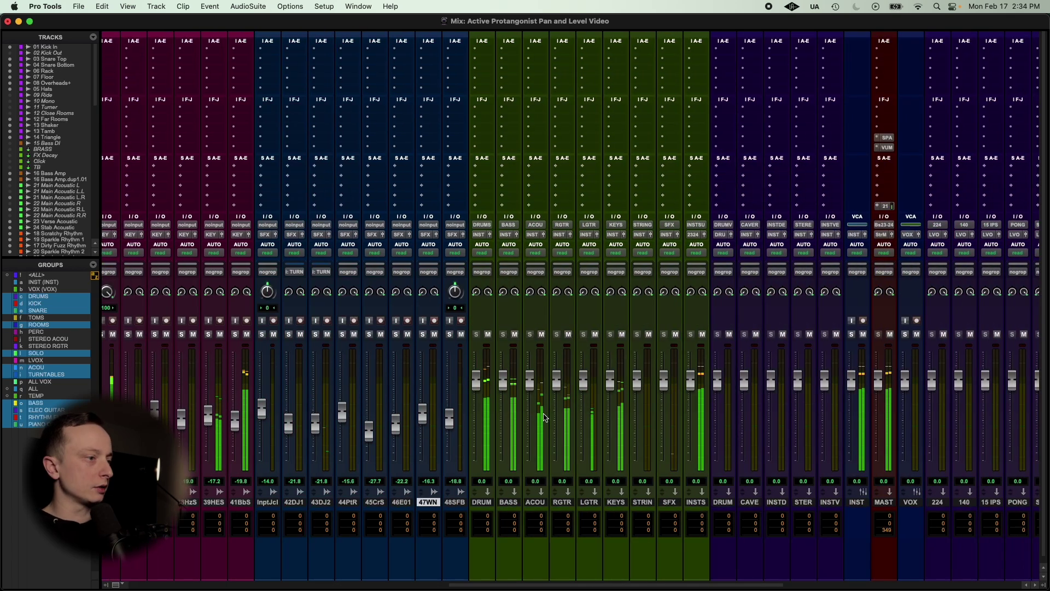
pyautogui.hscroll(-1, 545, 422)
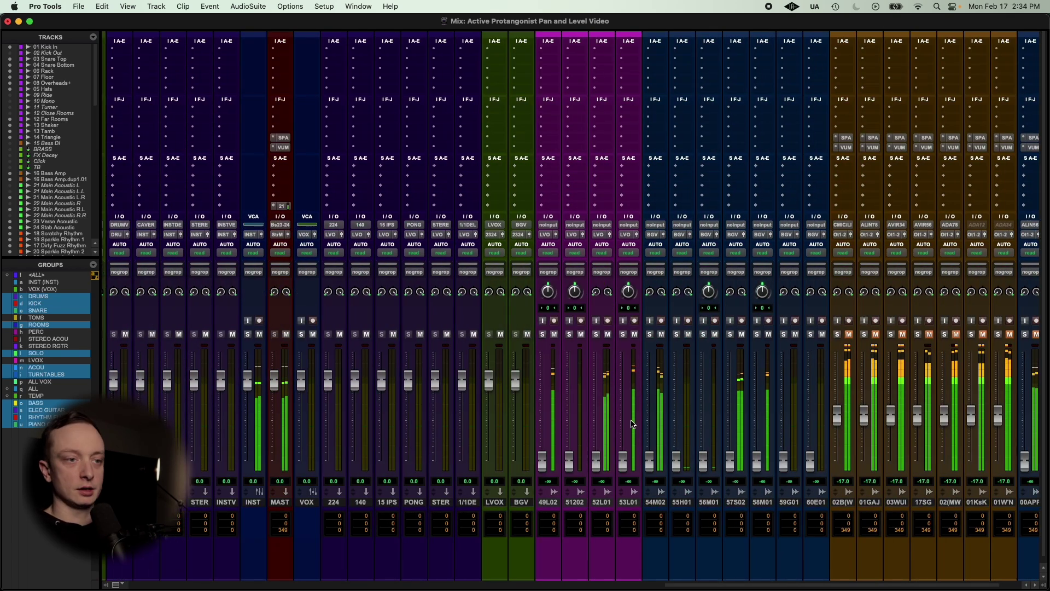
pyautogui.press('super+equal')
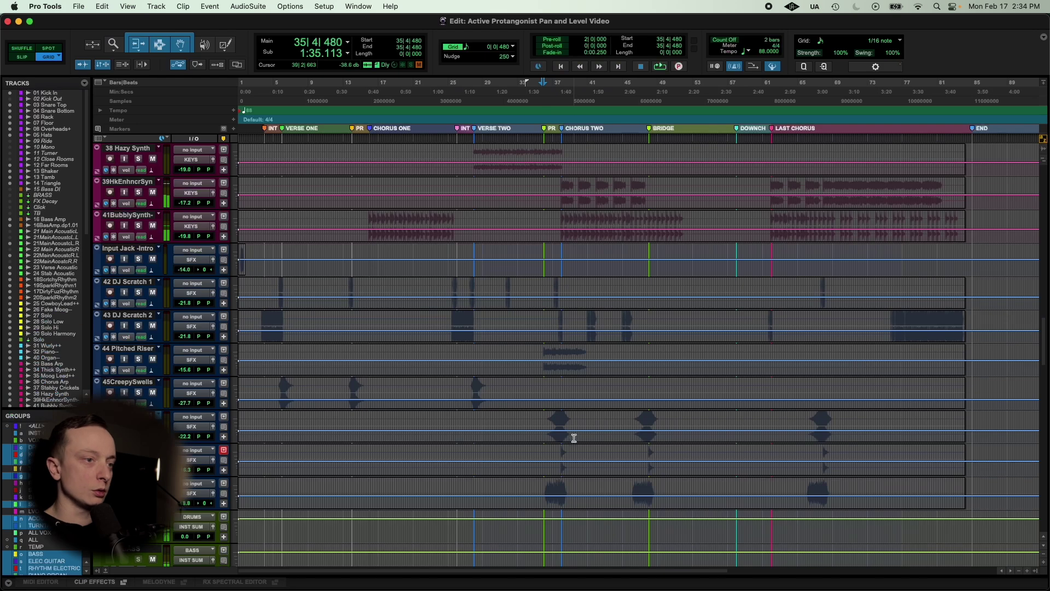
pyautogui.scroll(-15, 519, 438)
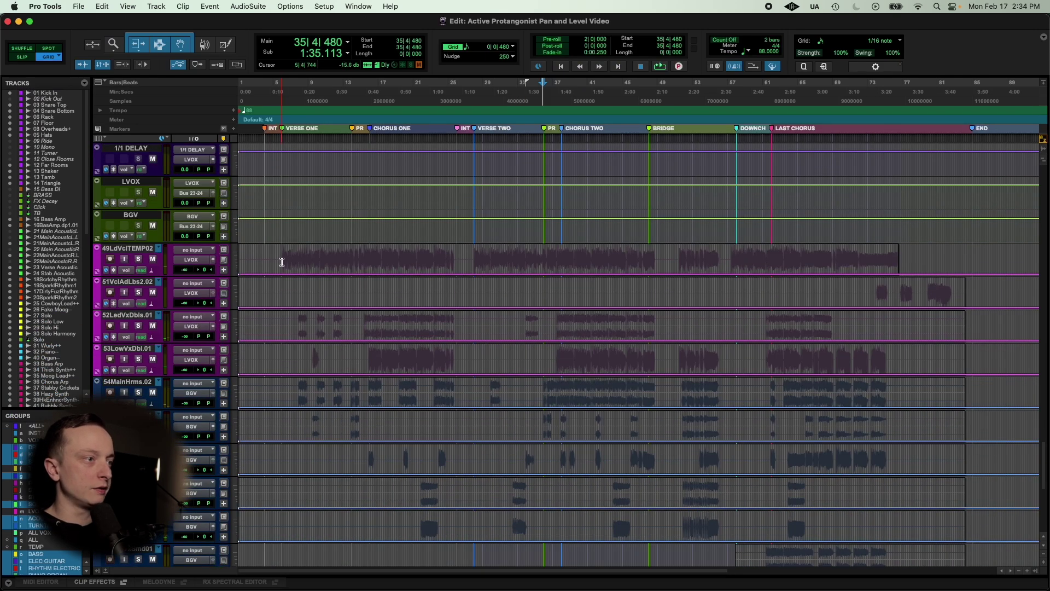
pyautogui.press('super+equal')
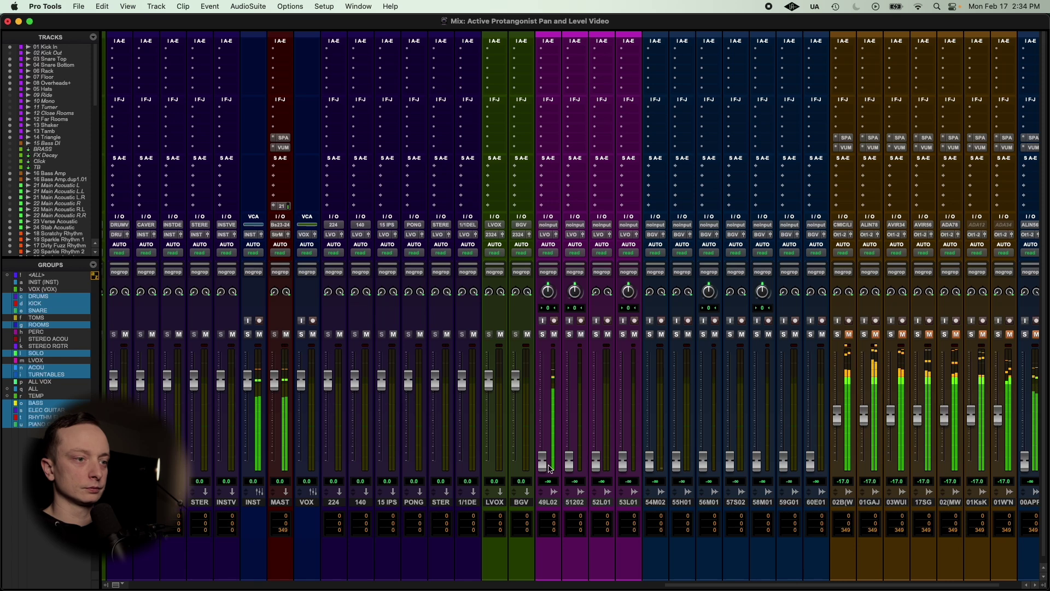
pyautogui.moveTo(550, 469); pyautogui.dragTo(545, 385)
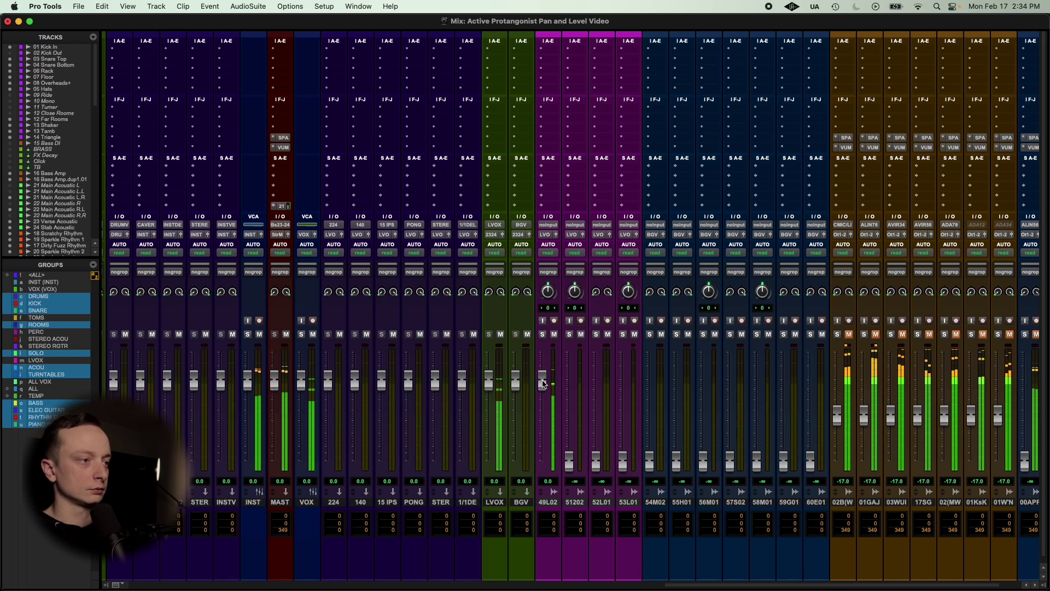
pyautogui.hscroll(-10, 545, 384)
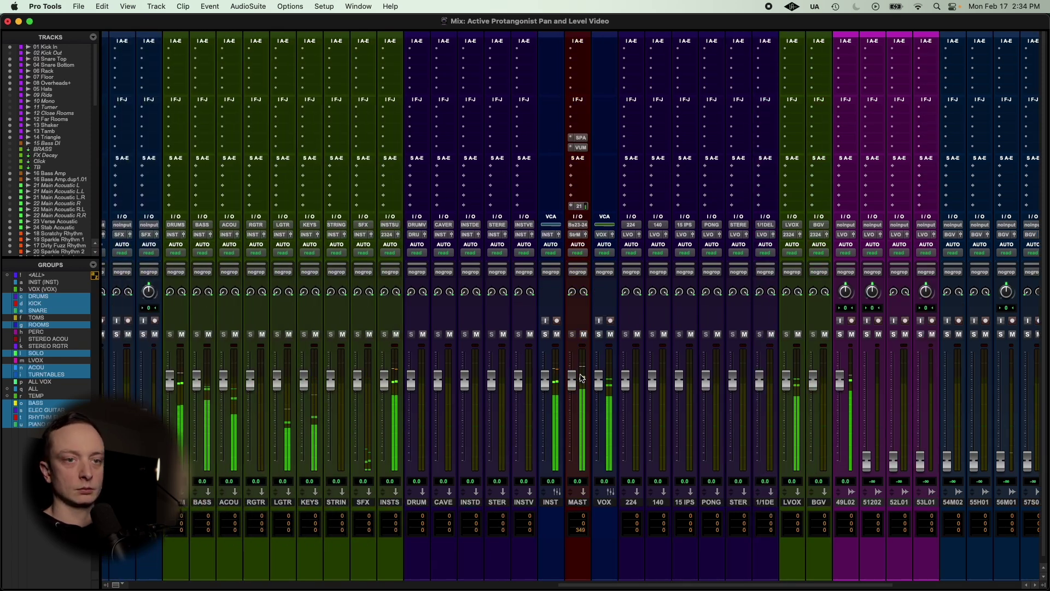
pyautogui.hscroll(7, 581, 378)
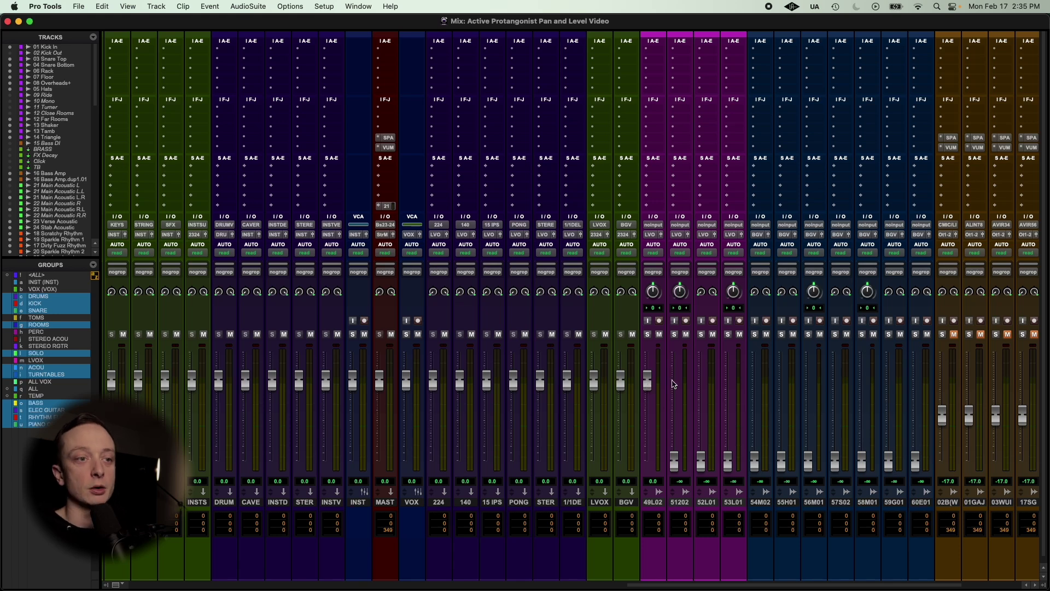
# Select the muted reference tracks from 02B(W through 01W'N and inspect the SPAN analyzer on the first one
pyautogui.hscroll(6, 667, 394)
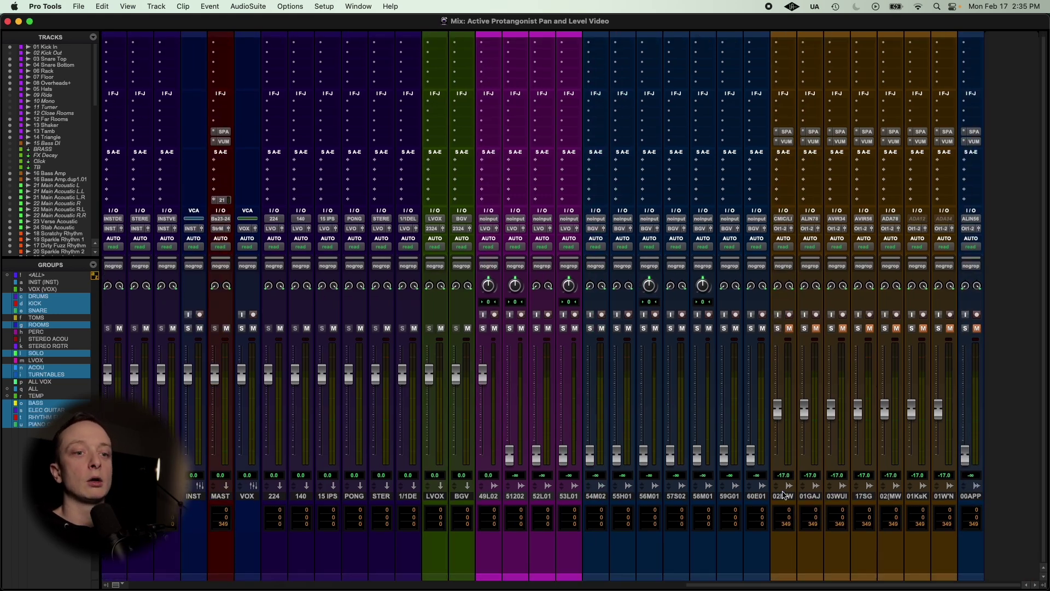
pyautogui.click(785, 496)
pyautogui.keyDown('shift'); pyautogui.click(944, 496); pyautogui.keyUp('shift')
pyautogui.scroll(1, 911, 451)
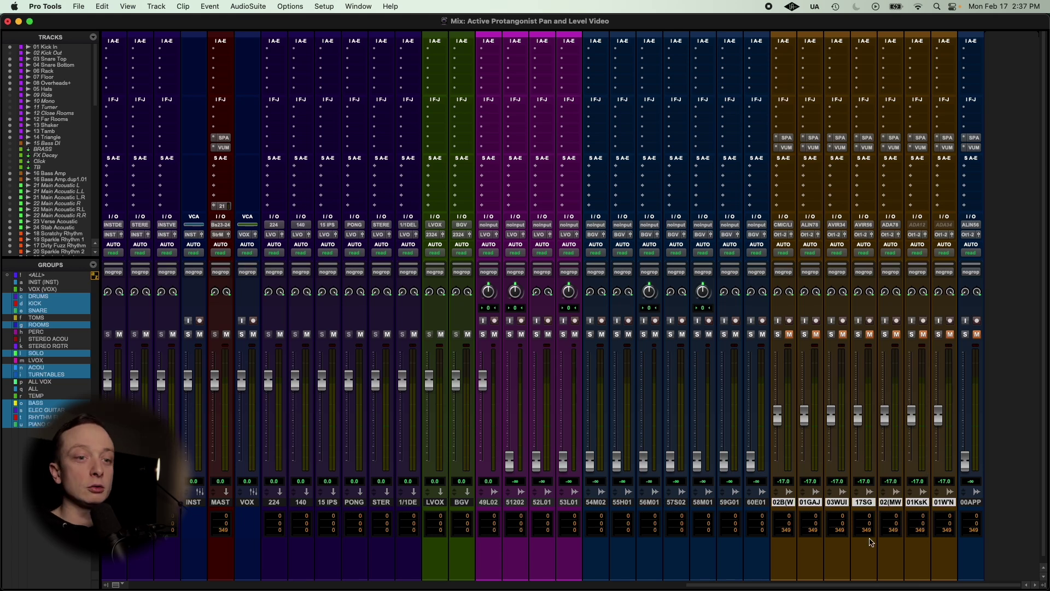
pyautogui.click(786, 138)
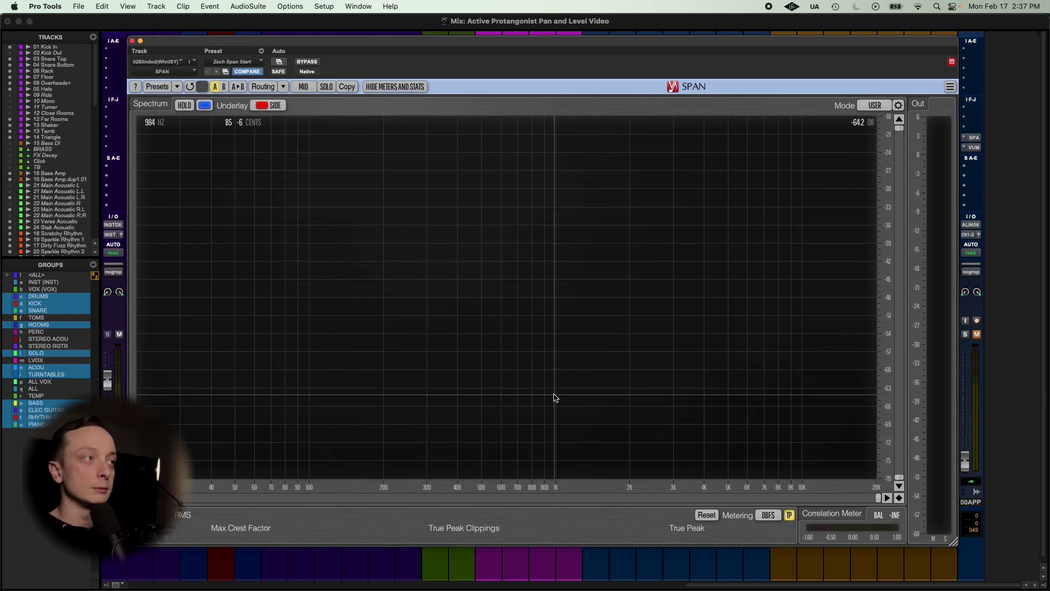
pyautogui.click(133, 41)
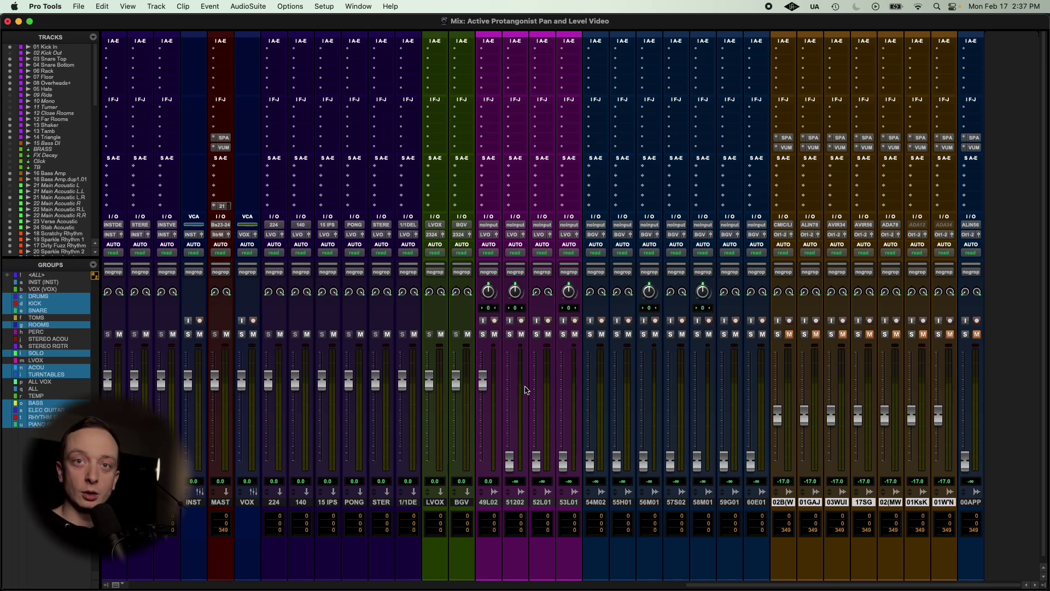
# Play from the start of verse one and set lead vocal track 49 to -3.0 dB
pyautogui.click(488, 502)
pyautogui.press('super+equal')
pyautogui.click(283, 265)
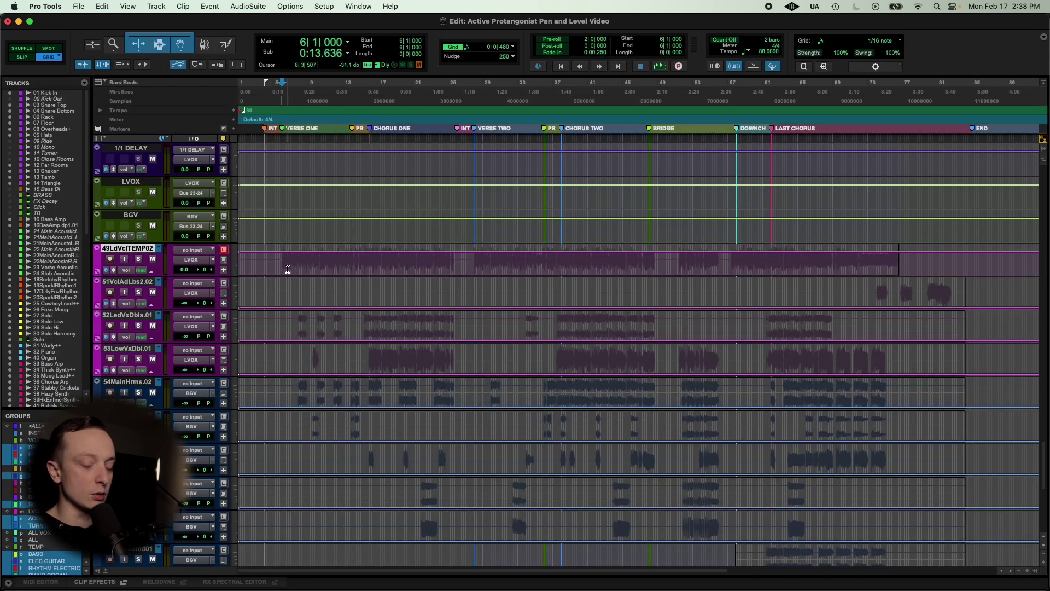
pyautogui.press('space')
pyautogui.press('super+equal')
pyautogui.moveTo(482, 380)
pyautogui.mouseDown()
pyautogui.moveTo(483, 465)
pyautogui.moveTo(484, 386)
pyautogui.mouseUp()
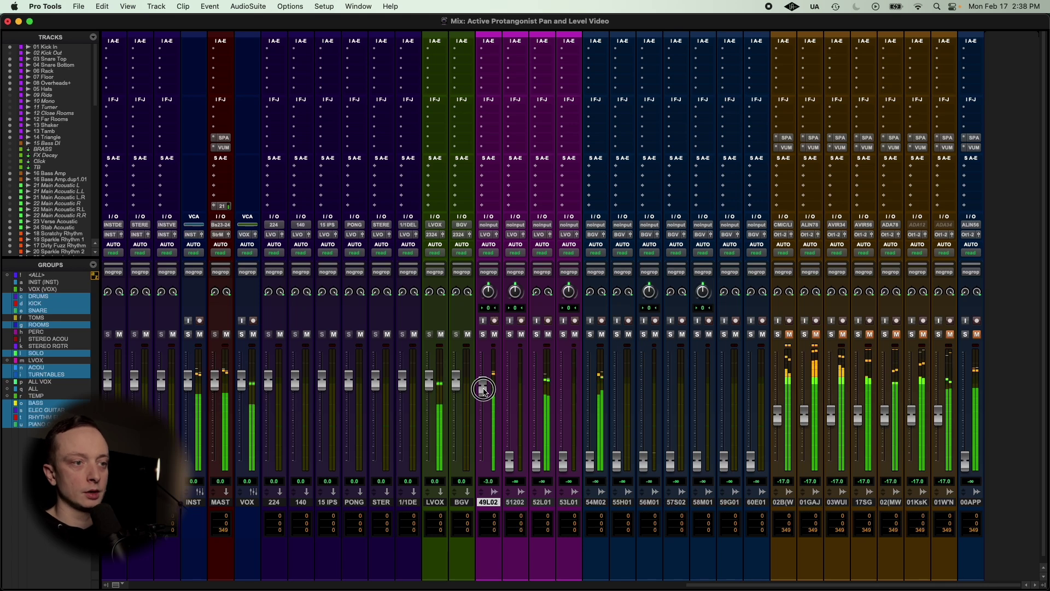
# Play from just before the first ad-lib clip in the last chorus and bring vocal ad-lib track 51 up to -6.5 dB
pyautogui.click(518, 502)
pyautogui.press('super+equal')
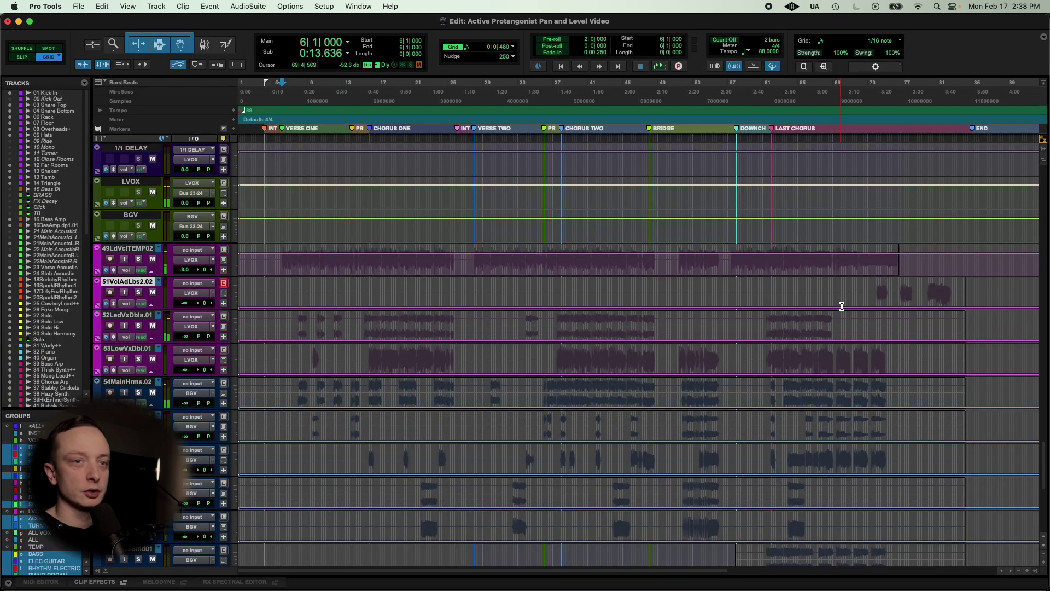
pyautogui.click(875, 294)
pyautogui.press('space')
pyautogui.press('super+equal')
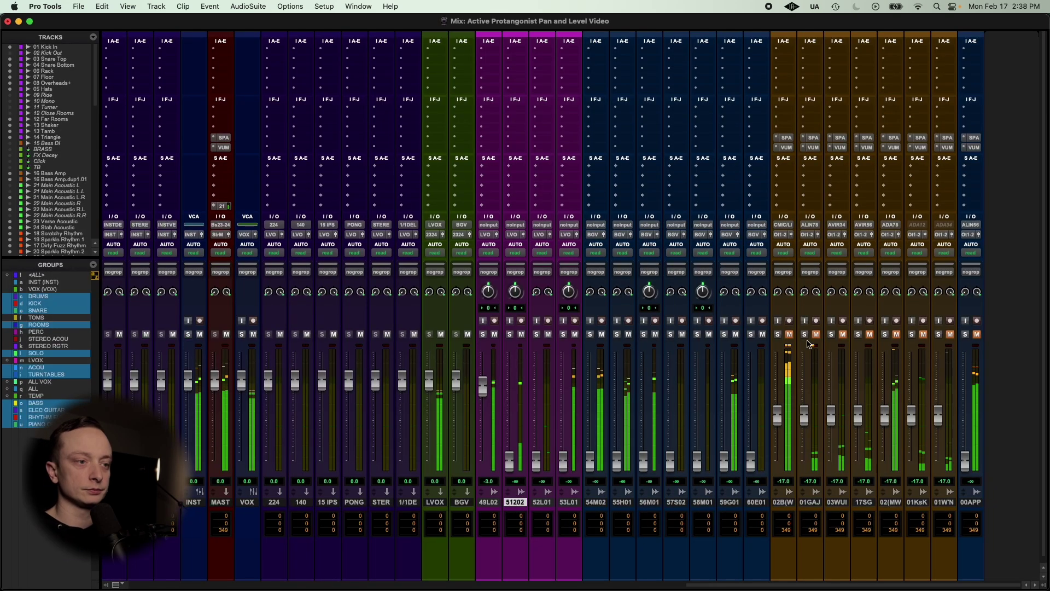
pyautogui.moveTo(508, 460); pyautogui.dragTo(507, 397)
# Try panning the ad-lib track to 50, undo it, and rebalance track 51 to -8.1 dB and lead vocal track 49 to -2.2 dB
pyautogui.moveTo(518, 294); pyautogui.dragTo(539, 371)
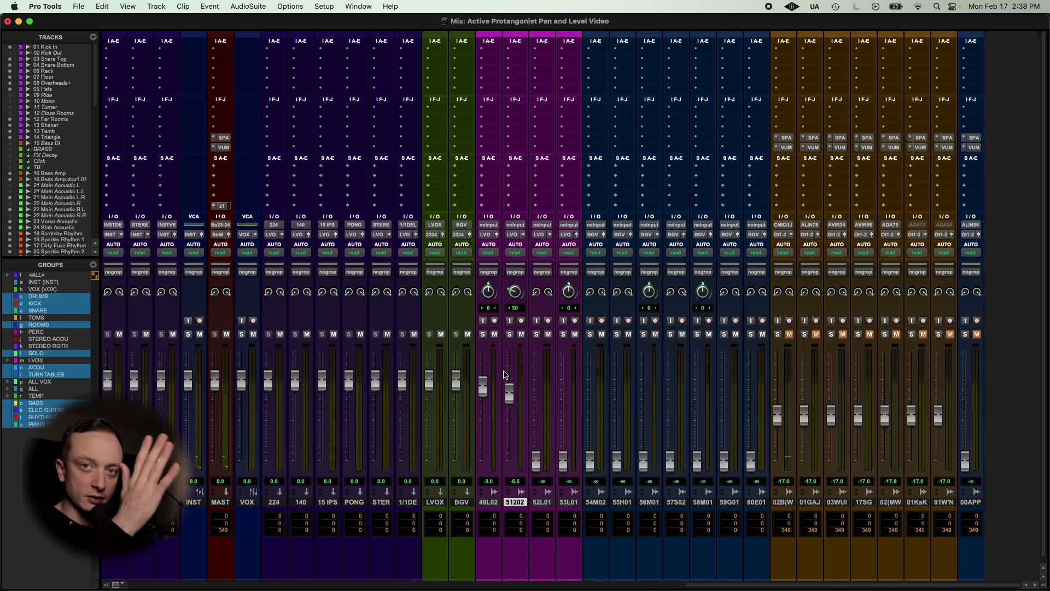
pyautogui.press('super+z')
pyautogui.press('space')
pyautogui.moveTo(512, 394); pyautogui.dragTo(485, 385)
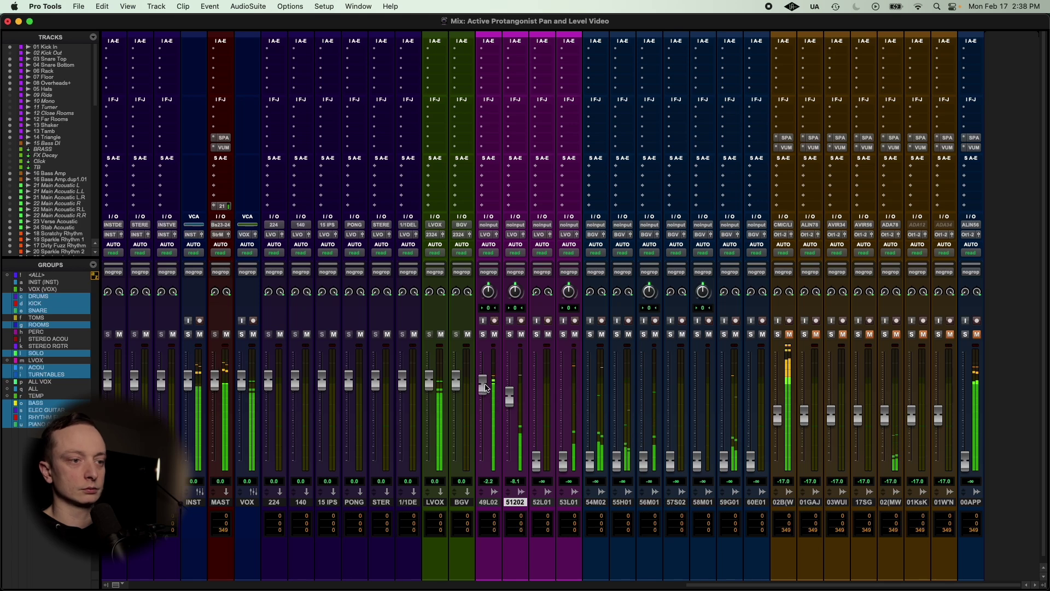
# Play from just before the first clip of lead vocal doubles track 52 and bring that track in at -16.1 dB
pyautogui.click(542, 502)
pyautogui.press('super+equal')
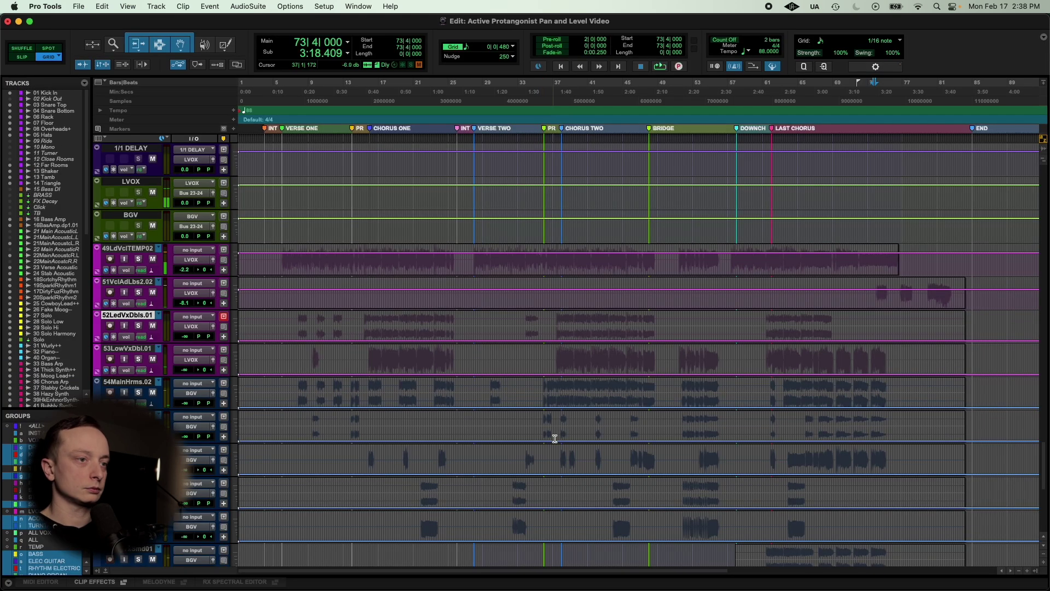
pyautogui.click(296, 329)
pyautogui.press('super+equal')
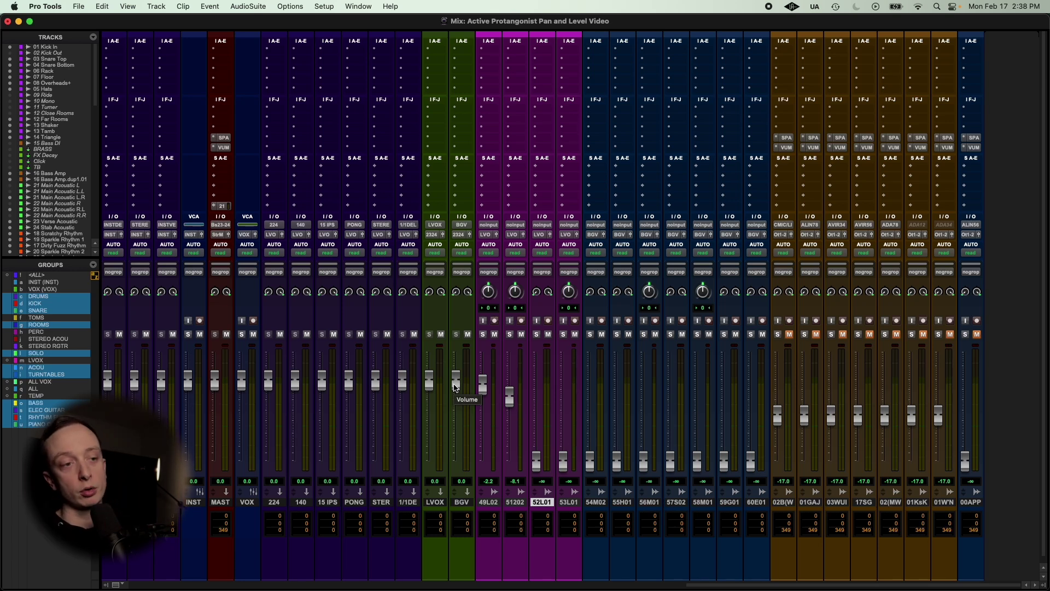
pyautogui.moveTo(536, 465); pyautogui.dragTo(537, 418)
# Solo lead doubles track 52 and audition it from just before chorus one, toggling the lead vocal's solo for comparison
pyautogui.press('super+equal')
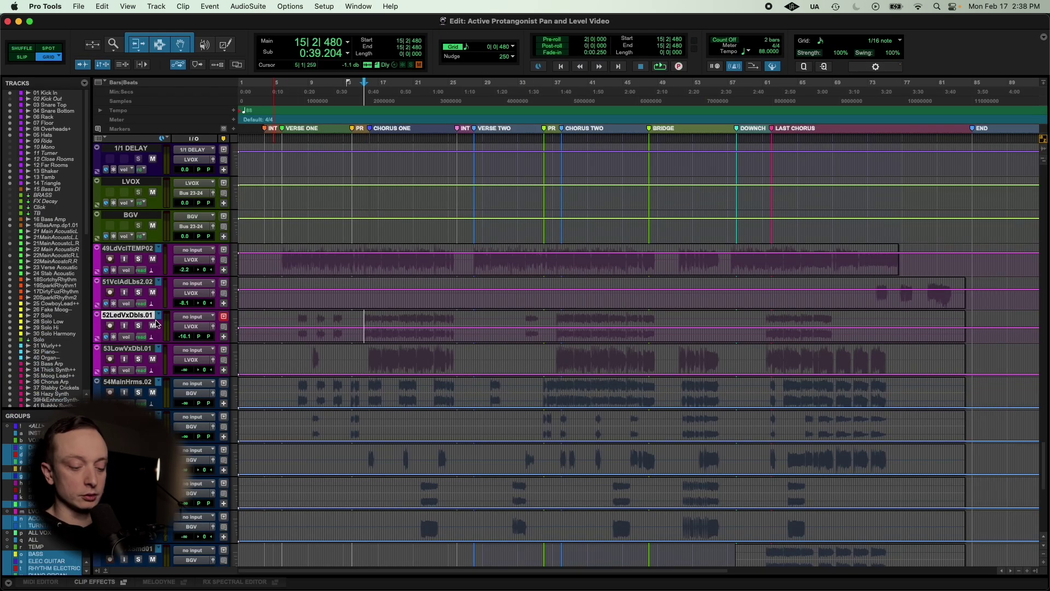
pyautogui.press('super+equal')
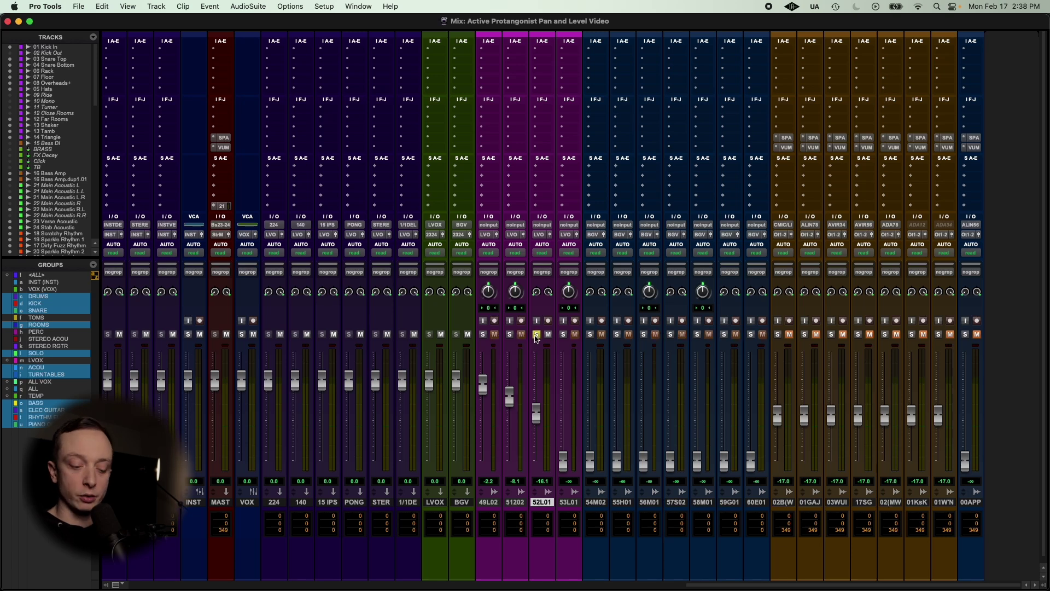
pyautogui.press('super+equal')
pyautogui.press('space')
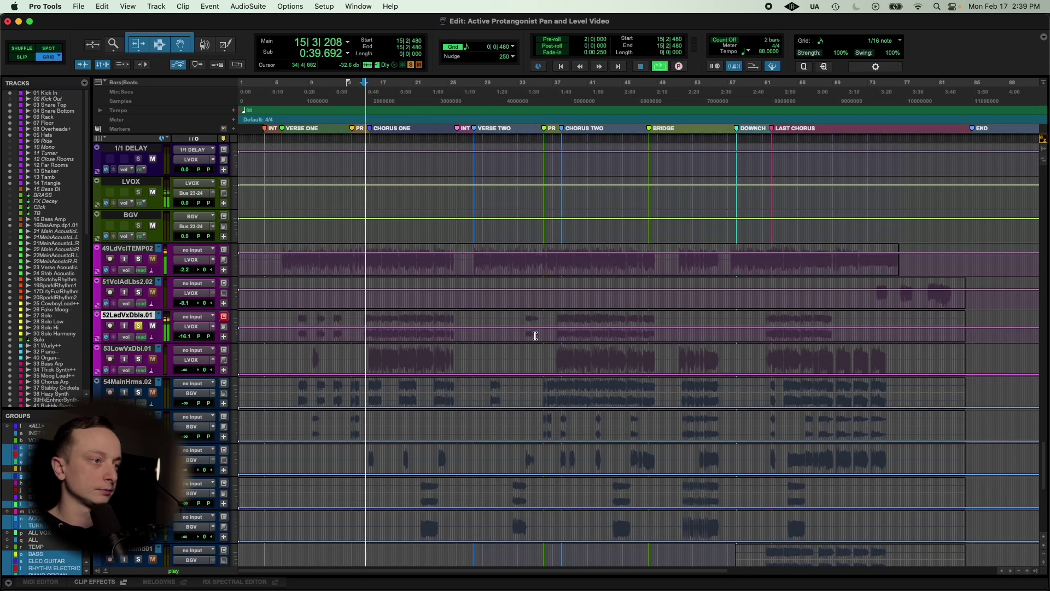
pyautogui.press('super+equal')
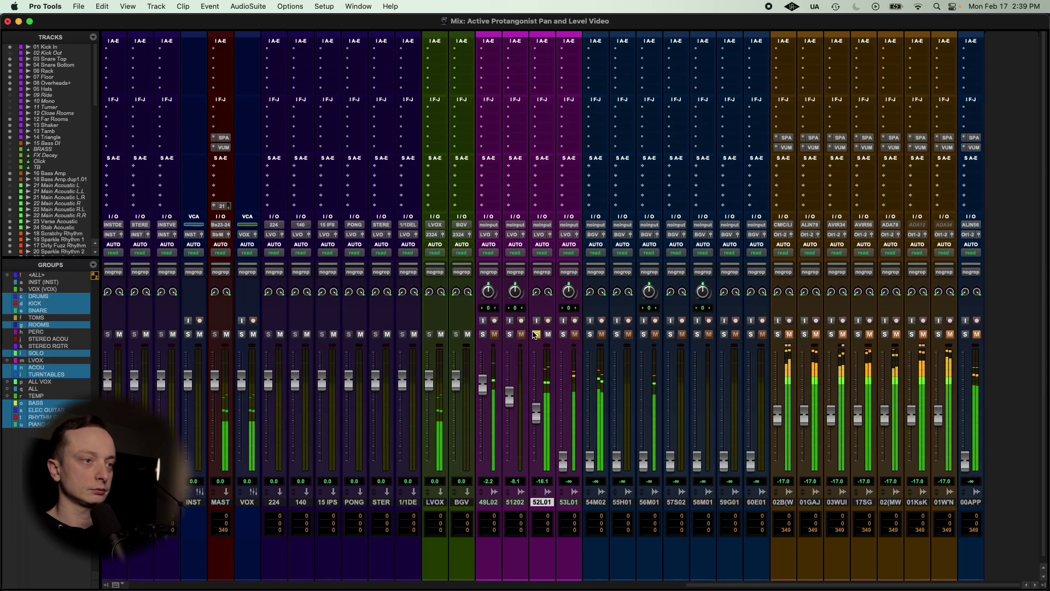
pyautogui.click(483, 335)
pyautogui.click(483, 334)
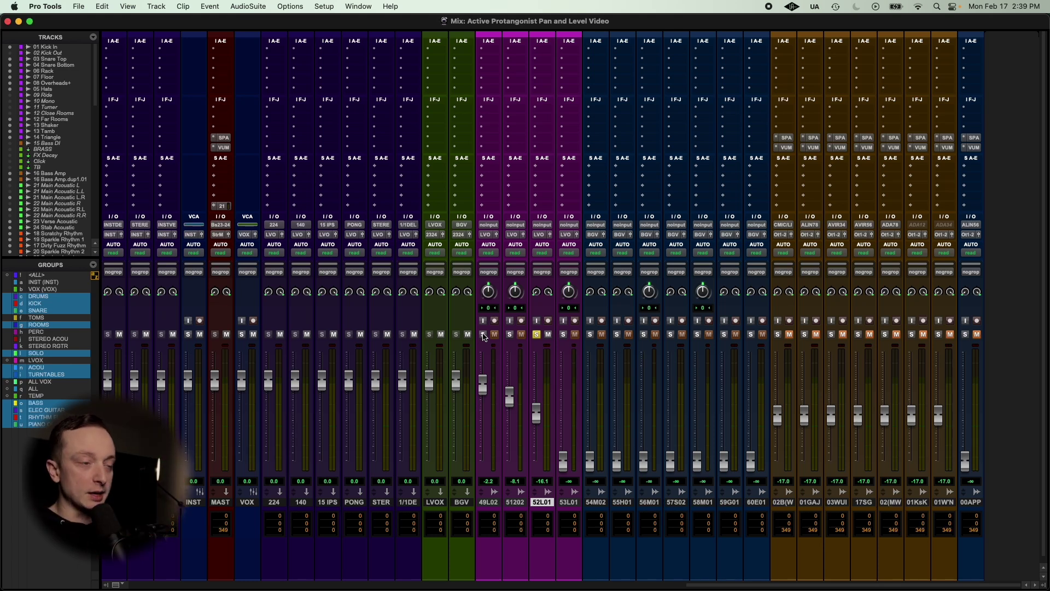
# Play the soloed lead vocal and doubles from the start of pre-chorus one and raise track 52 to -12.3 dB
pyautogui.press('super+equal')
pyautogui.press('super+bracketright')
pyautogui.press('super+bracketright')
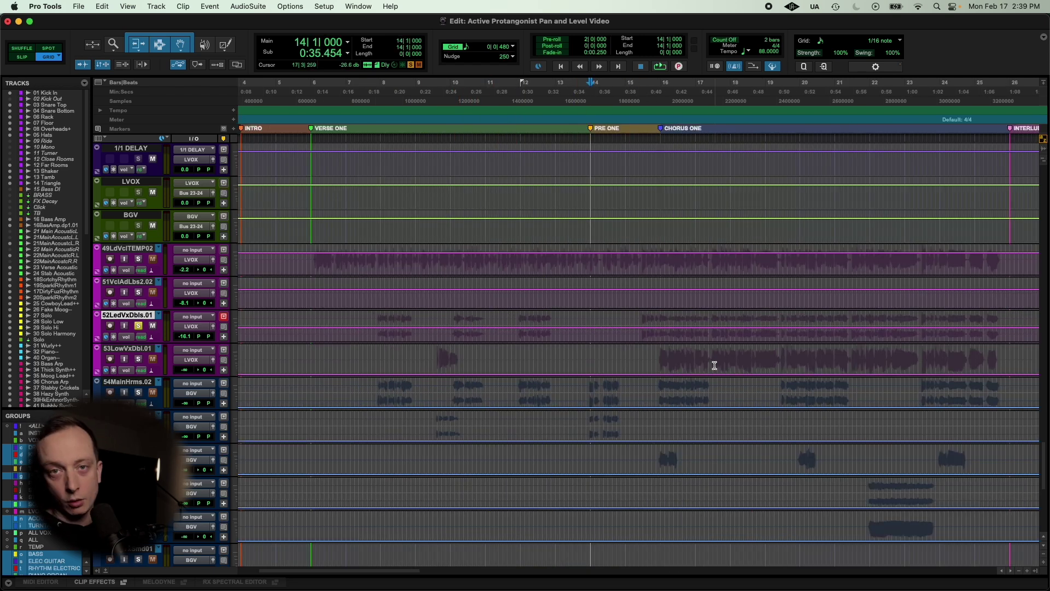
pyautogui.press('super+equal')
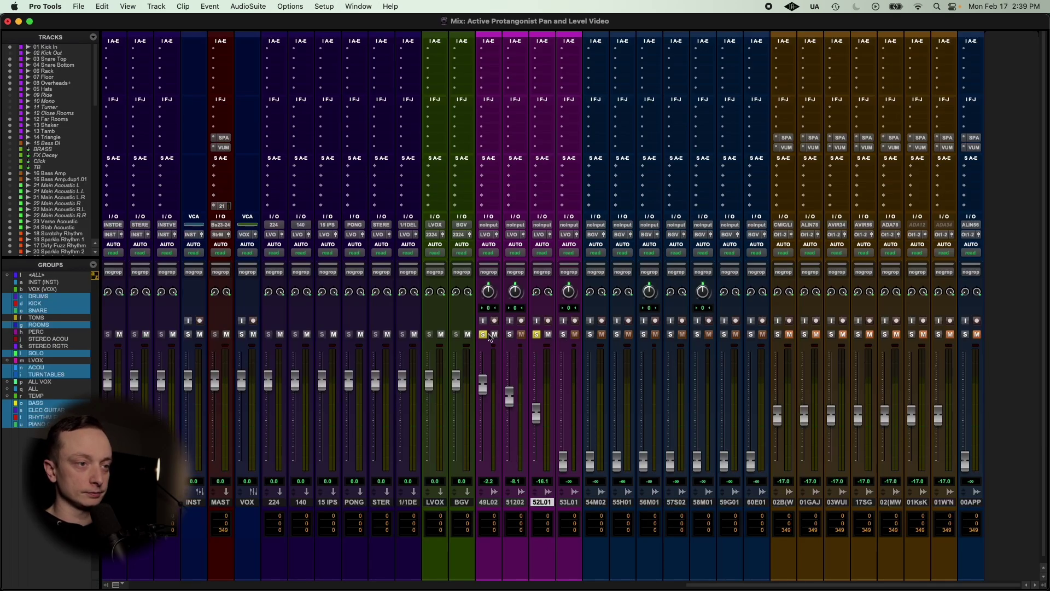
pyautogui.press('space')
pyautogui.moveTo(537, 414); pyautogui.dragTo(539, 407)
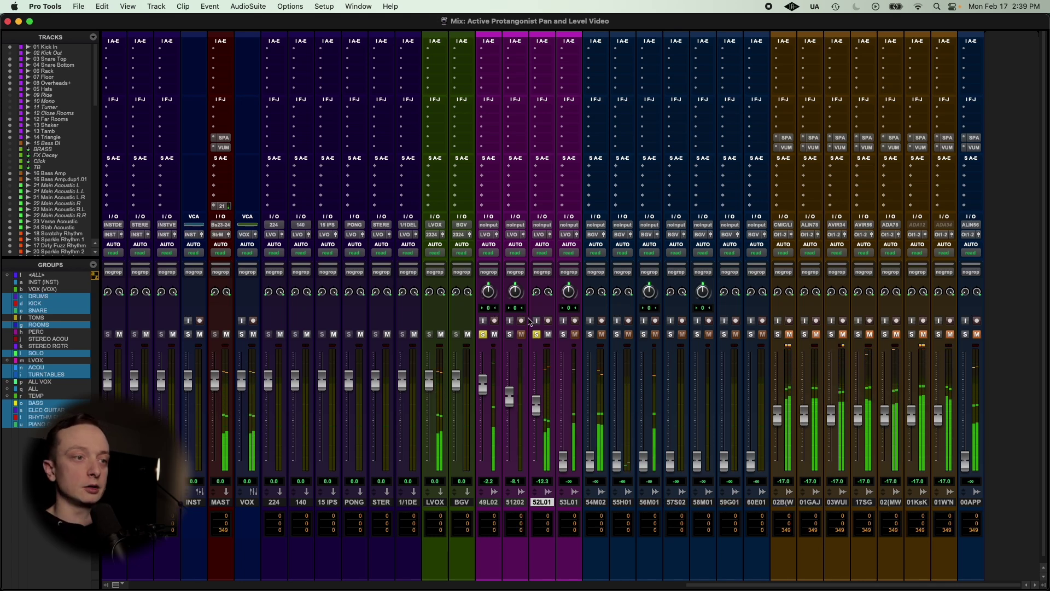
# Clear the solos and rebalance in the full mix, with lead vocal track 49 at -3.0 dB and doubles track 52 at -11.5 dB
pyautogui.keyDown('alt'); pyautogui.click(537, 335); pyautogui.keyUp('alt')
pyautogui.press('super+equal')
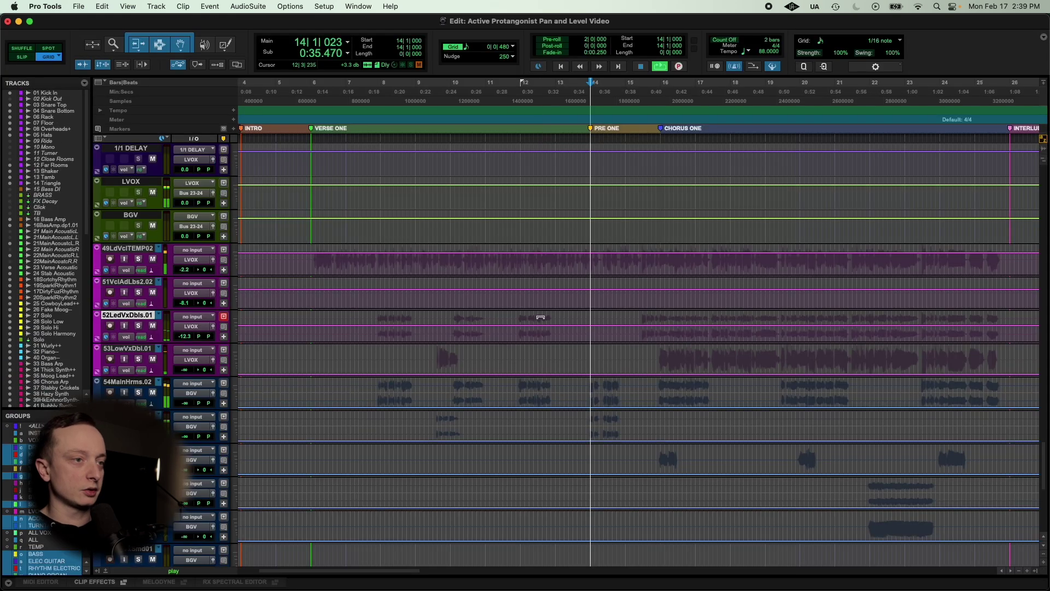
pyautogui.press('super+equal')
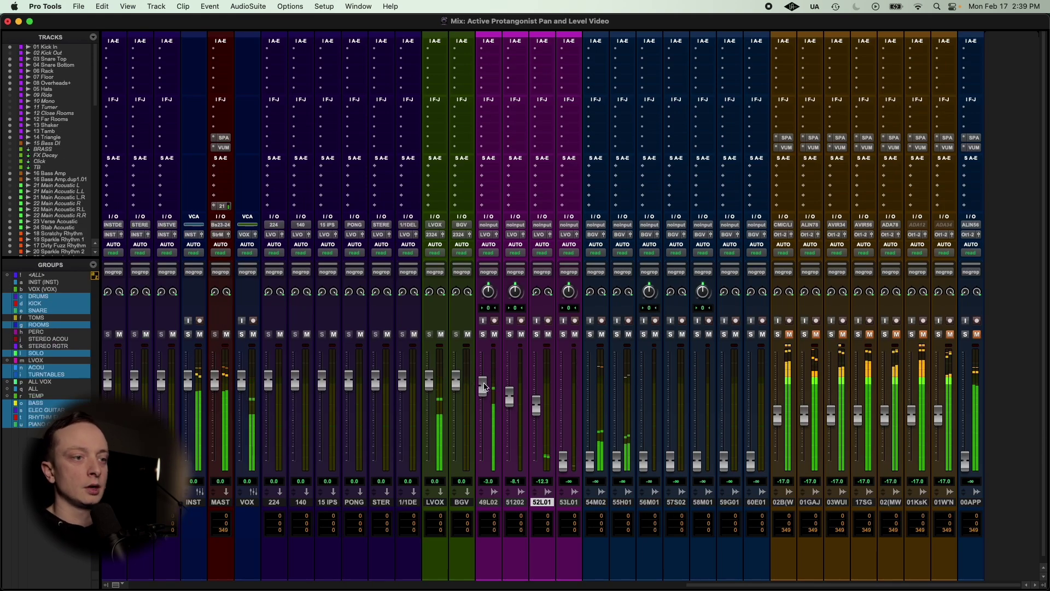
pyautogui.moveTo(535, 406); pyautogui.dragTo(535, 404)
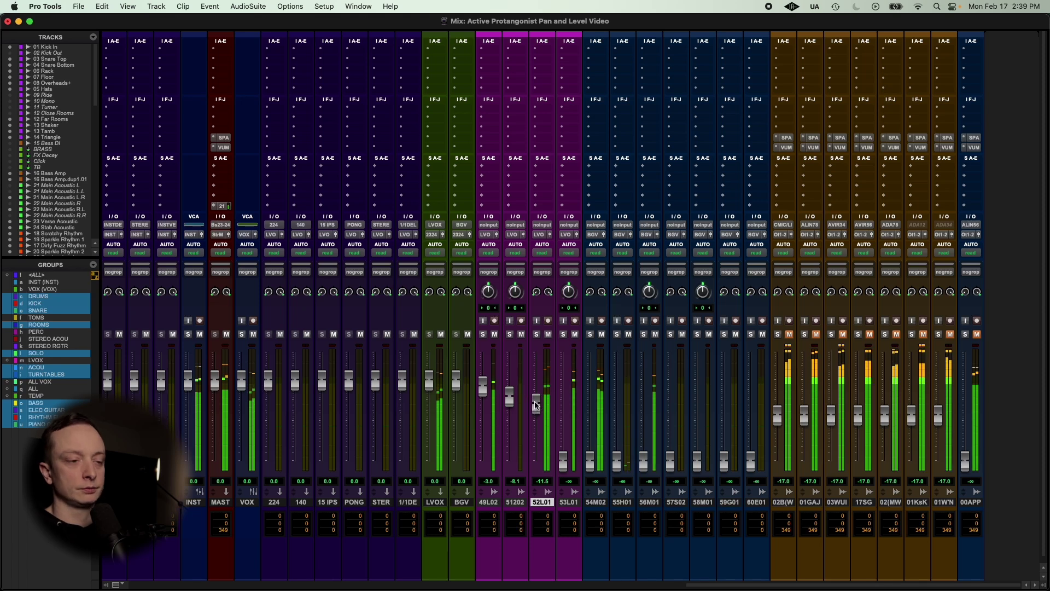
# Solo low double track 53 with the lead vocal, play from just before chorus one, and set track 53 to -11.0 dB
pyautogui.press('super+equal')
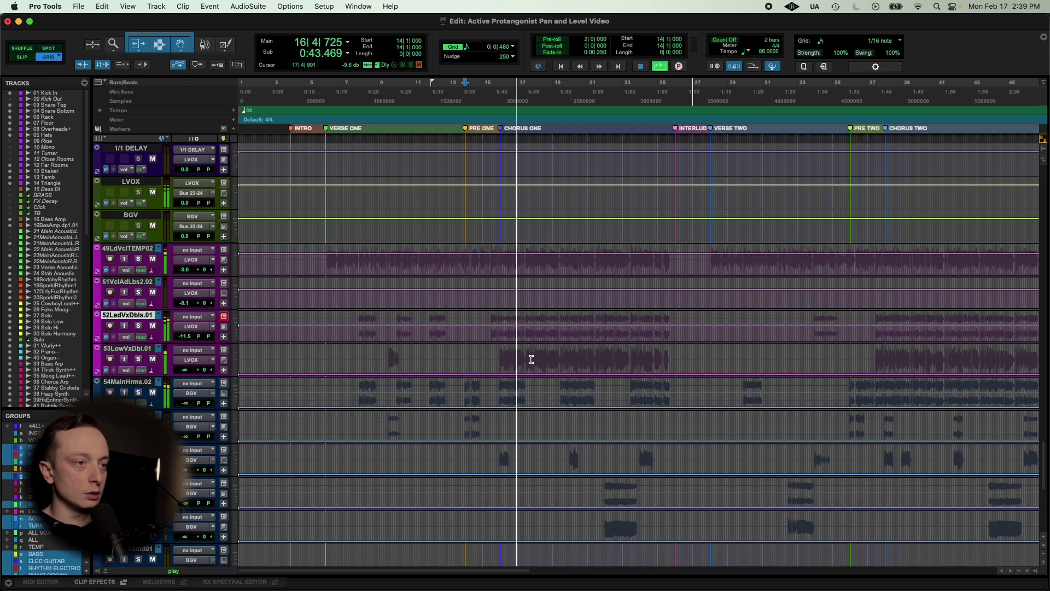
pyautogui.click(496, 355)
pyautogui.click(131, 348)
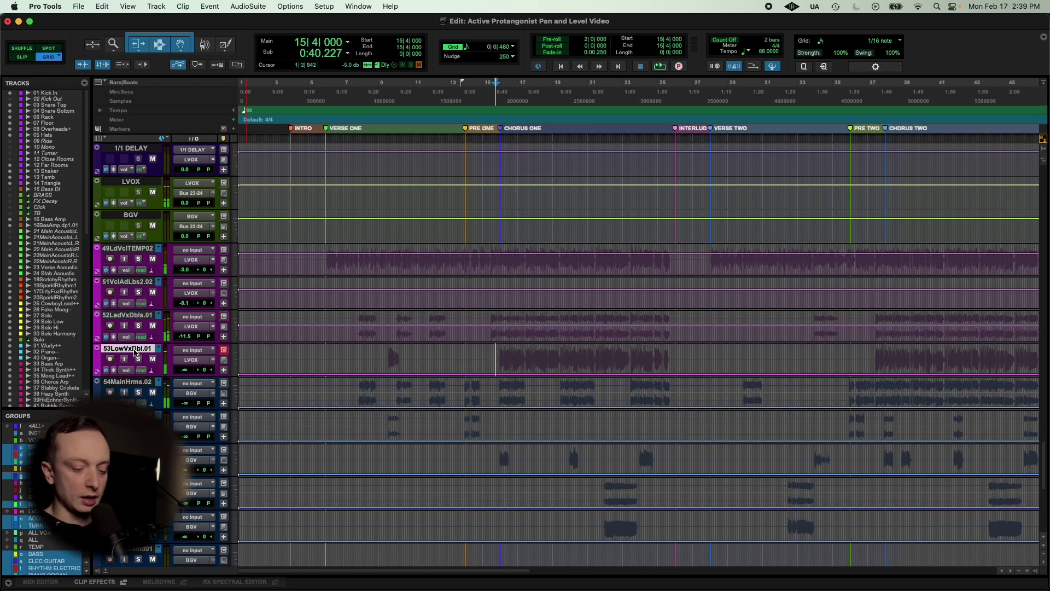
pyautogui.press('super+equal')
pyautogui.click(563, 334)
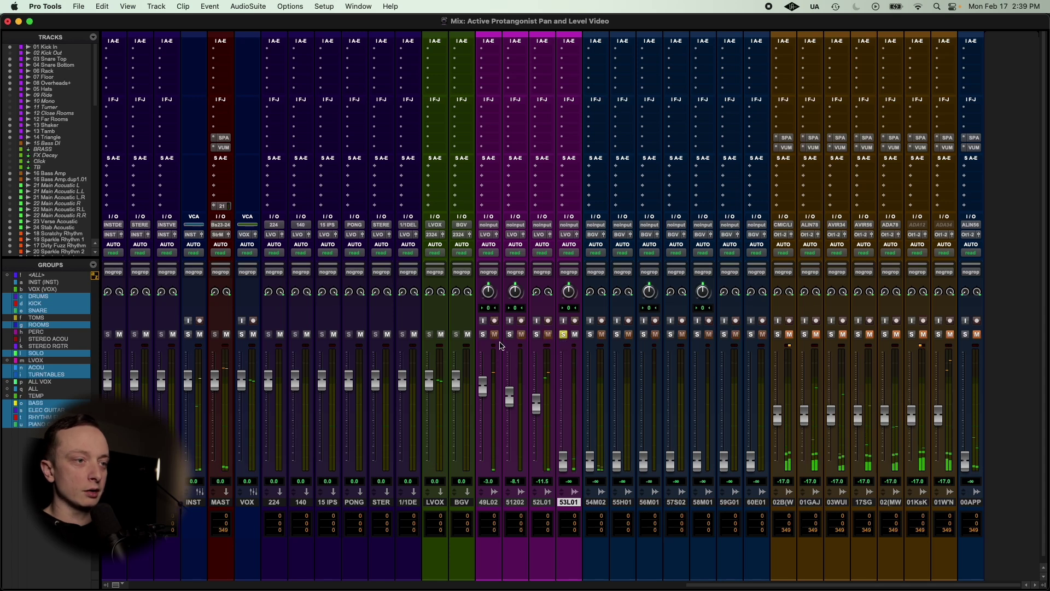
pyautogui.click(482, 335)
pyautogui.moveTo(564, 461); pyautogui.dragTo(566, 404)
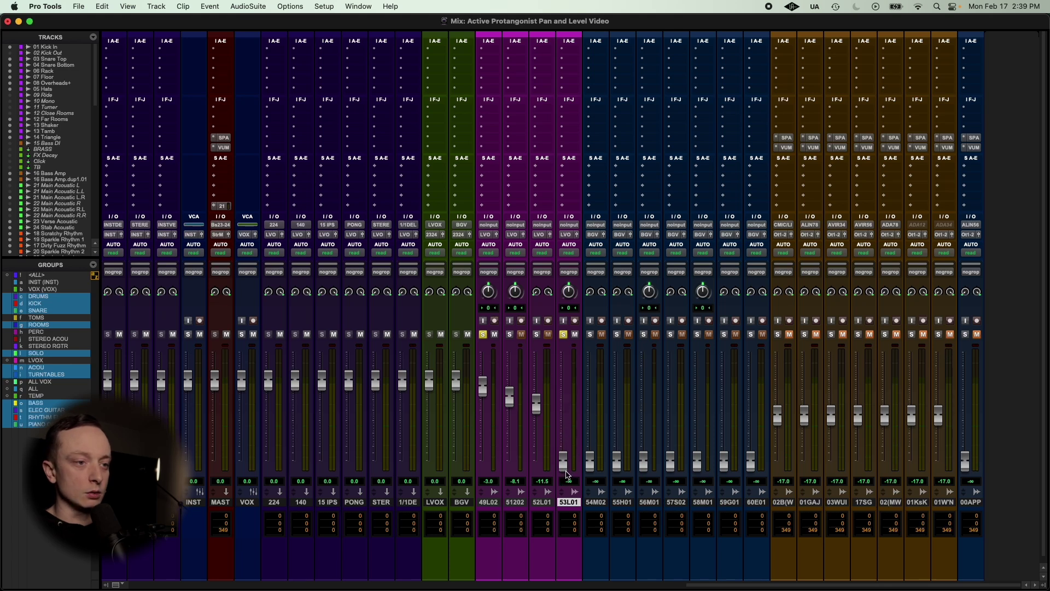
pyautogui.press('space')
pyautogui.moveTo(563, 400); pyautogui.dragTo(558, 408)
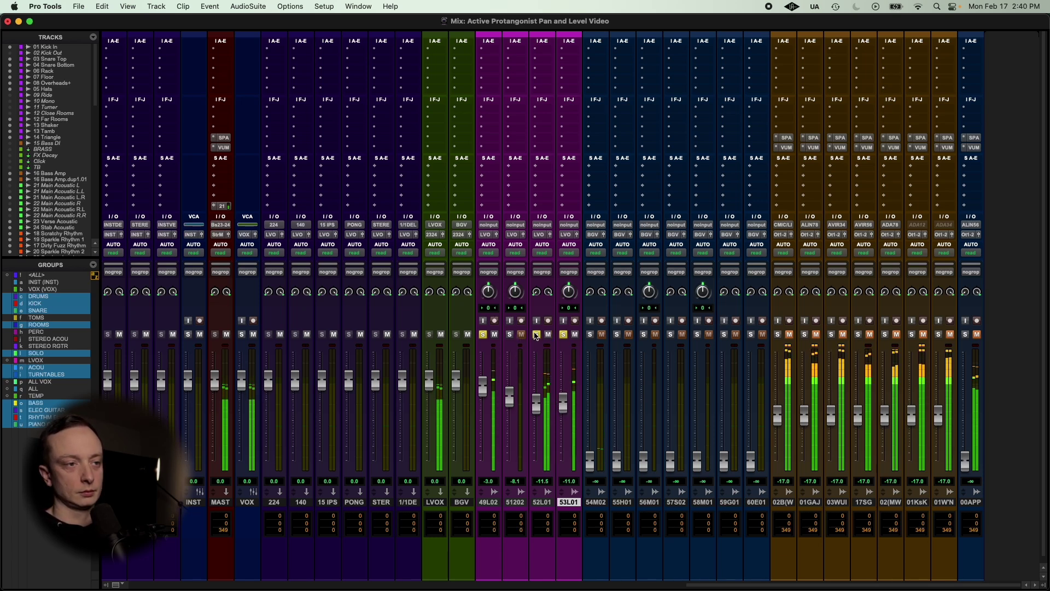
# Select main harmonies track 54, set its level to -15.8 dB and play it in the full mix
pyautogui.press('super+equal')
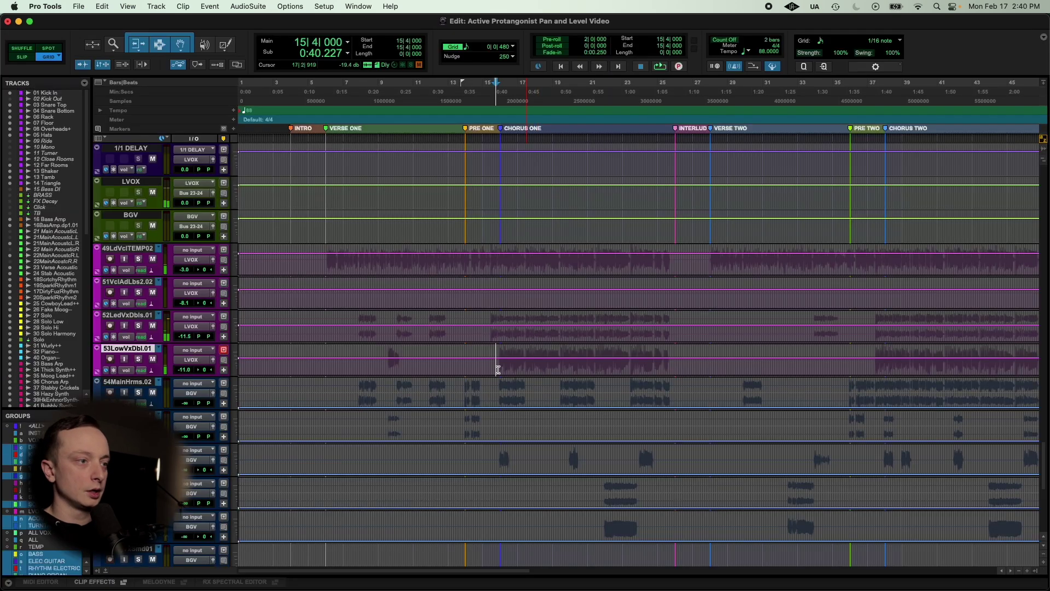
pyautogui.click(131, 378)
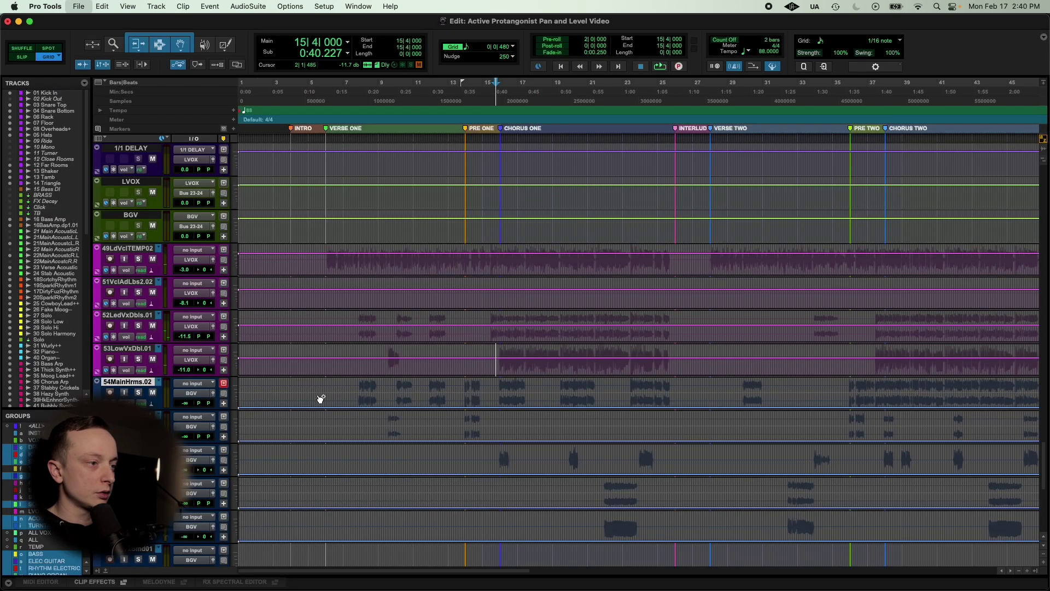
pyautogui.press('super+equal')
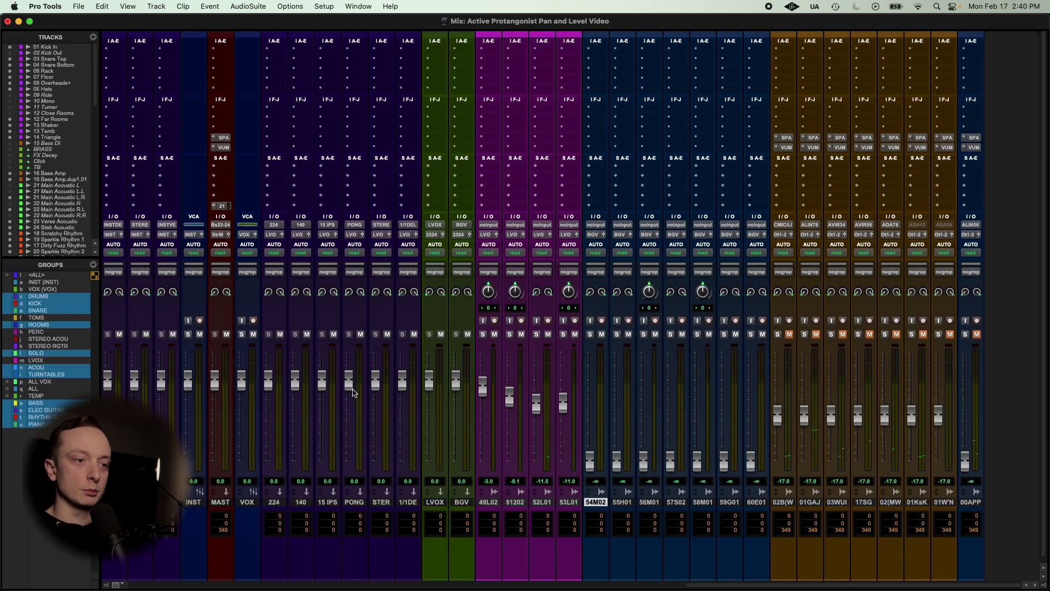
pyautogui.moveTo(590, 463); pyautogui.dragTo(587, 390)
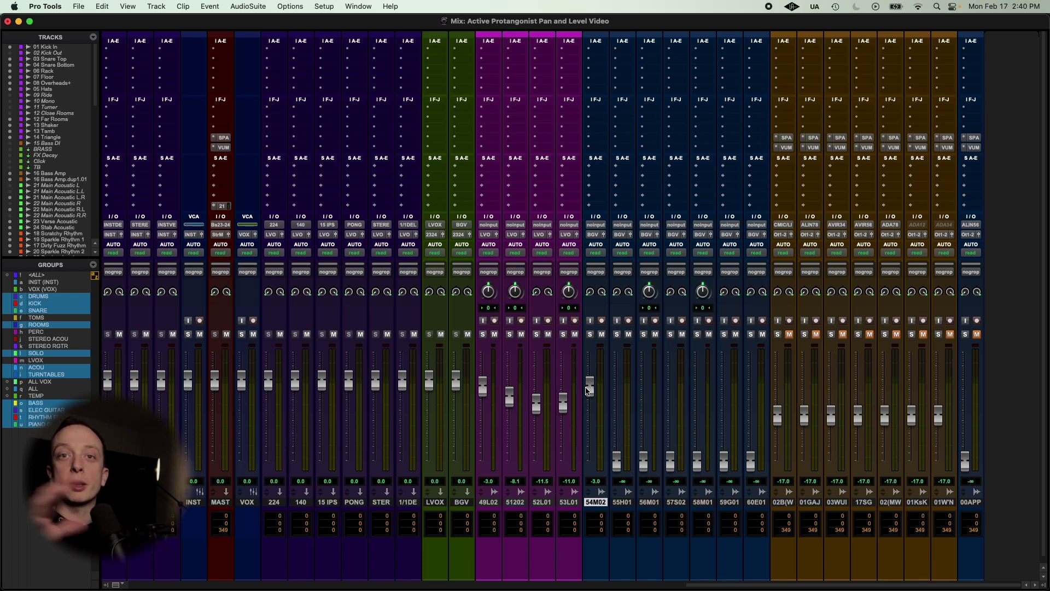
pyautogui.moveTo(591, 384); pyautogui.dragTo(587, 443)
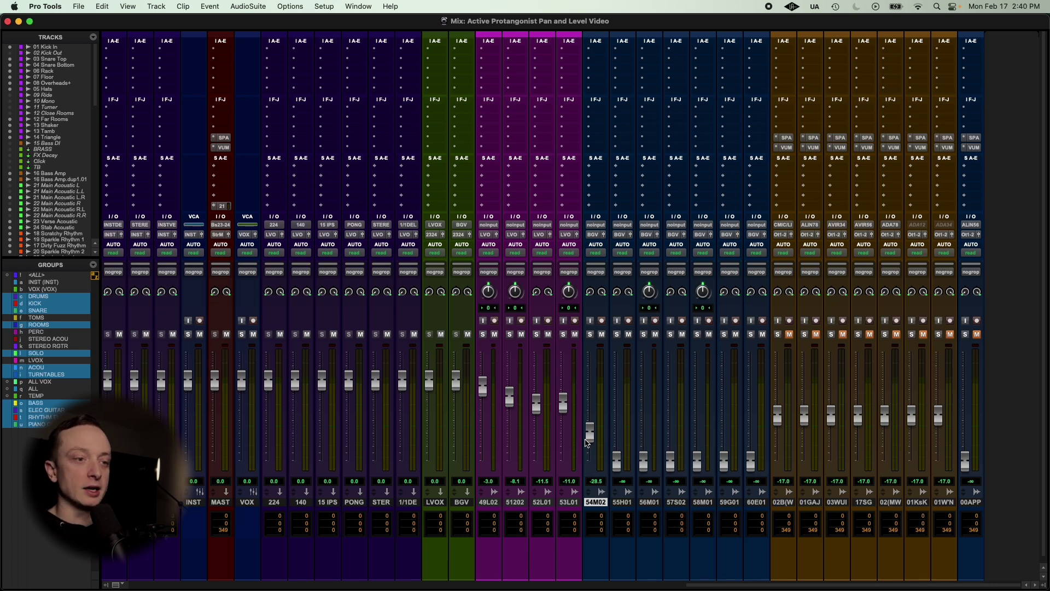
pyautogui.moveTo(588, 433); pyautogui.dragTo(588, 415)
pyautogui.press('space')
# Try centring both pan knobs of the main harmonies track during playback
pyautogui.moveTo(591, 296); pyautogui.dragTo(601, 277)
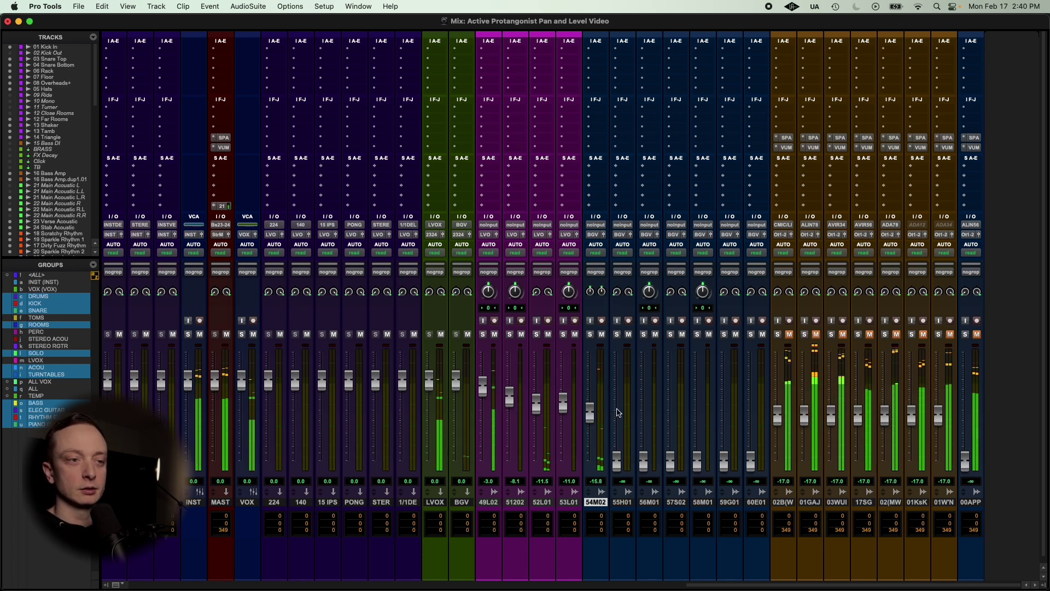
pyautogui.click(591, 411)
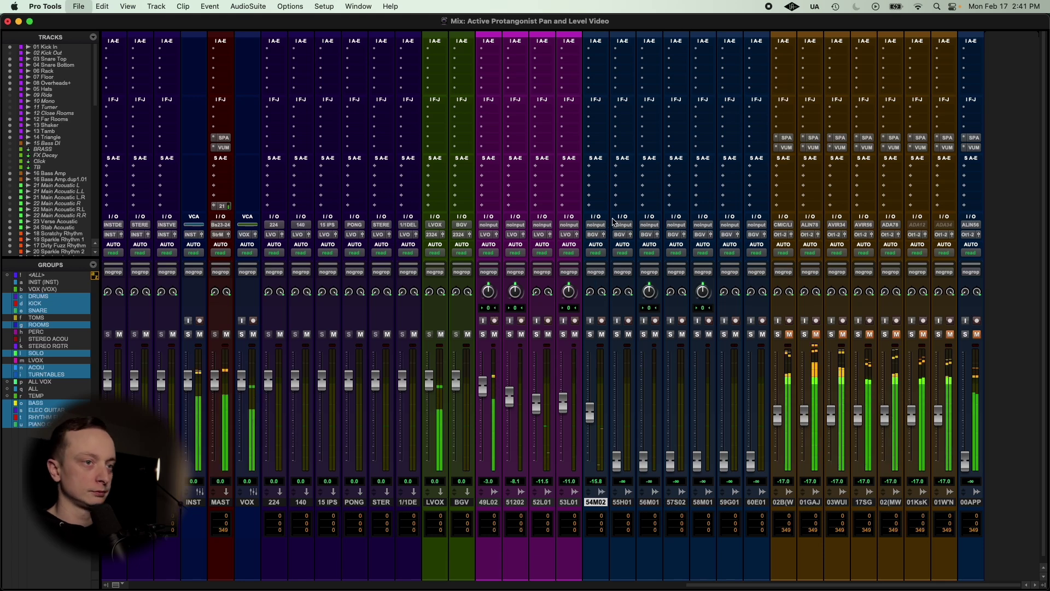
# Set main harmonies track 54 to -17.9 dB and cue playback just before high harmonies track 55 enters in verse one
pyautogui.moveTo(591, 414); pyautogui.dragTo(592, 423)
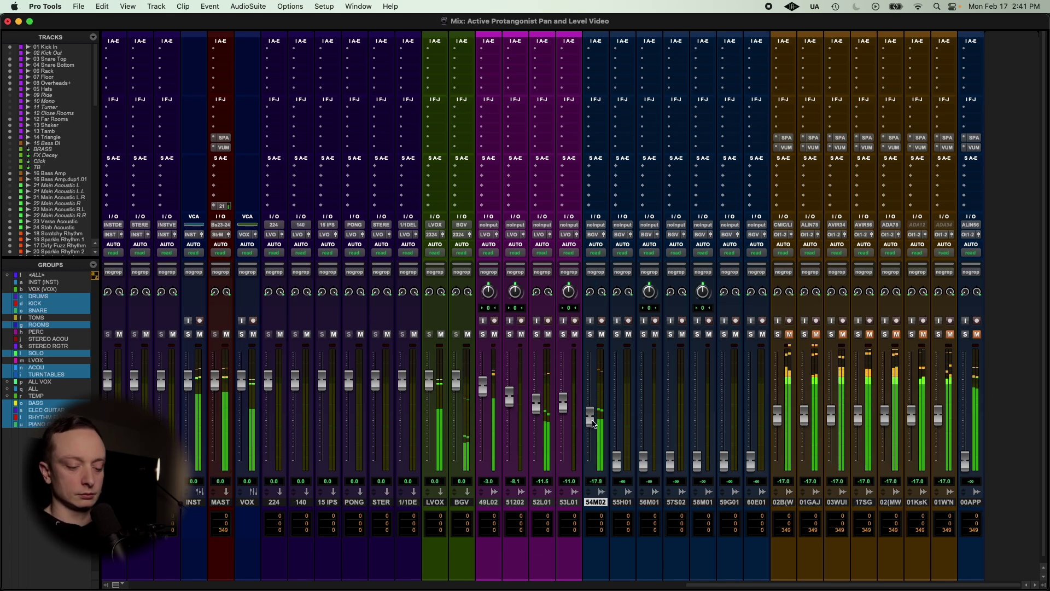
pyautogui.press('super+equal')
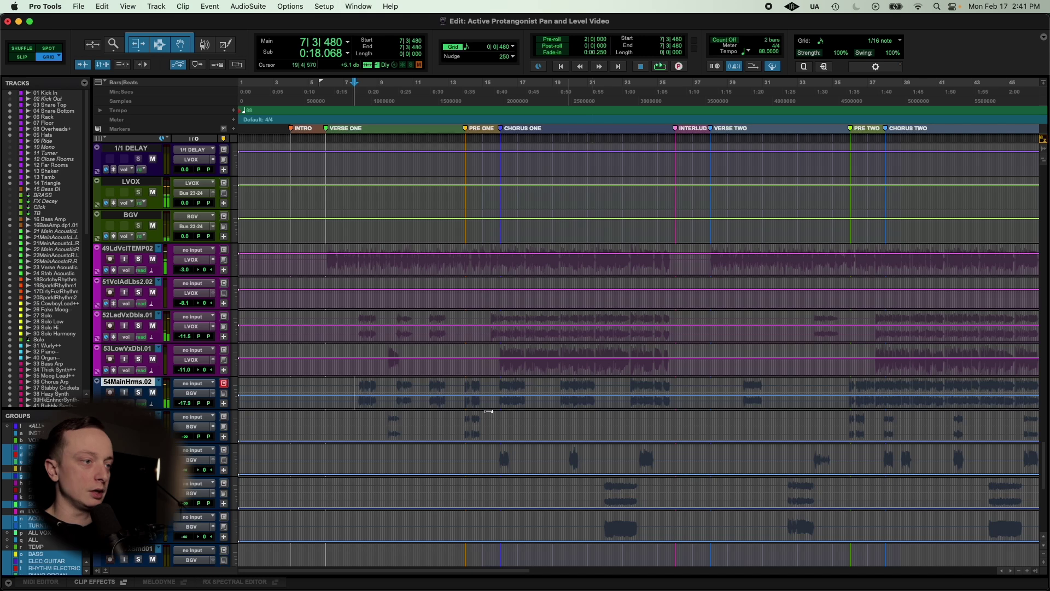
pyautogui.click(385, 423)
pyautogui.press('super+equal')
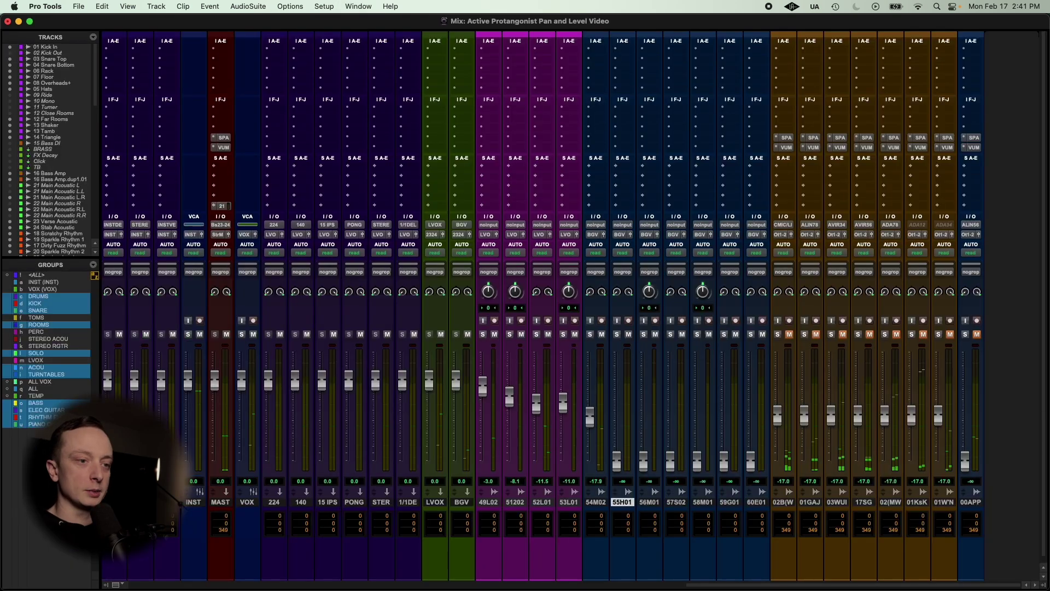
# Audition high harmonies track 55 soloed, then bring it up from silence in the full mix to -14.7 dB
pyautogui.press('super+equal')
pyautogui.hotkey('shift', 's')
pyautogui.press('super+equal')
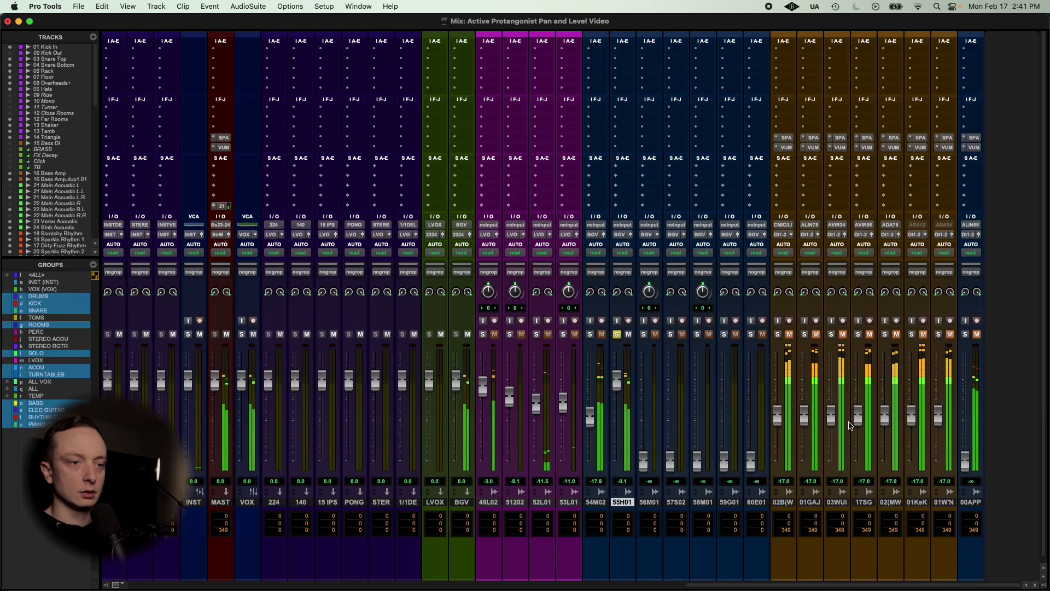
pyautogui.hotkey('shift', 's')
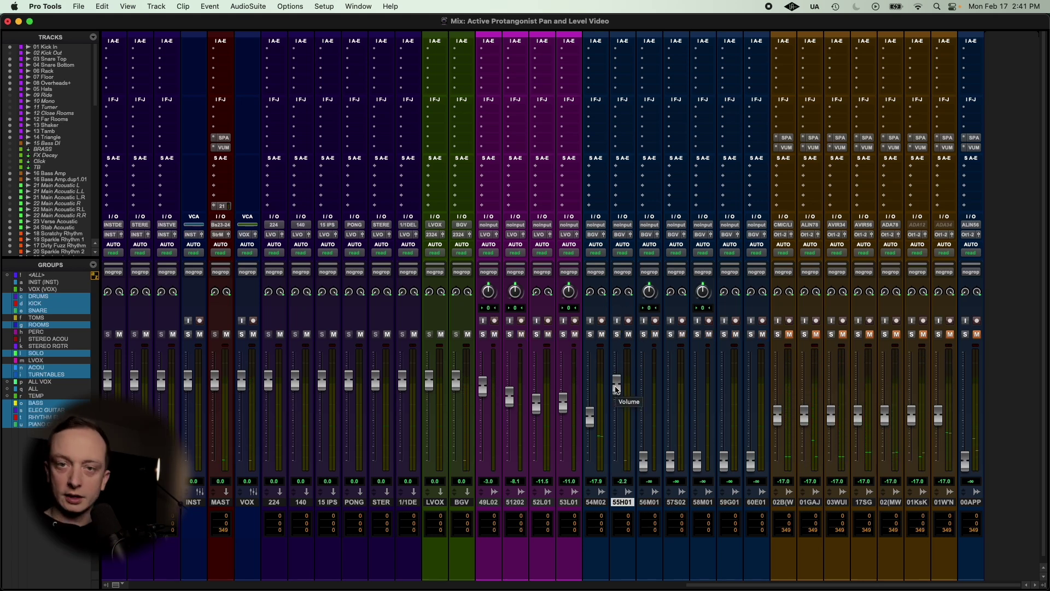
pyautogui.moveTo(619, 391); pyautogui.dragTo(616, 489)
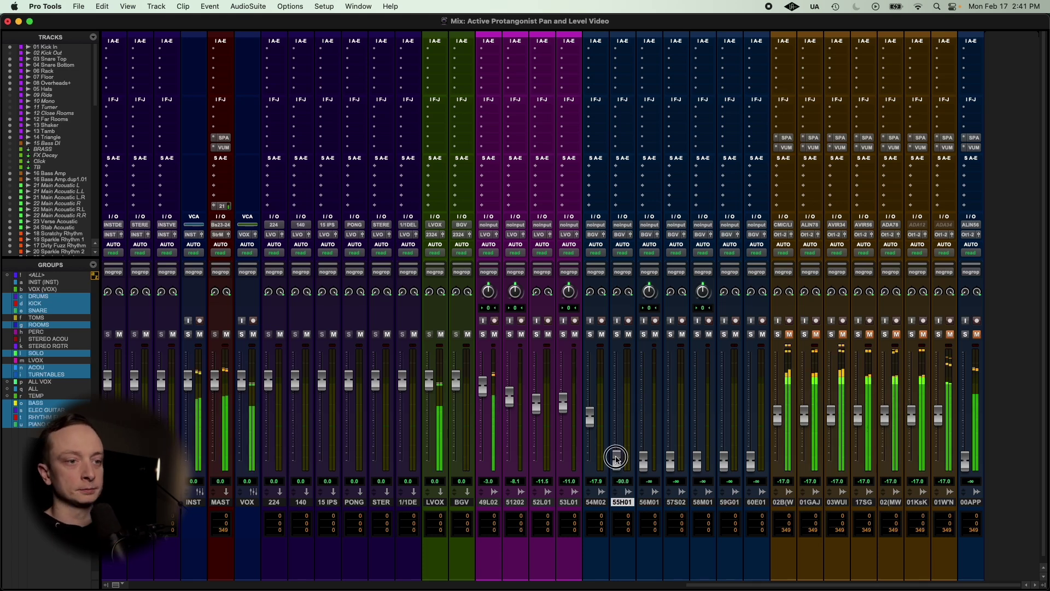
pyautogui.moveTo(617, 461); pyautogui.dragTo(614, 415)
# Select mono harmonies track 56, set its level to -10.2 dB and play it from just before chorus one
pyautogui.click(650, 502)
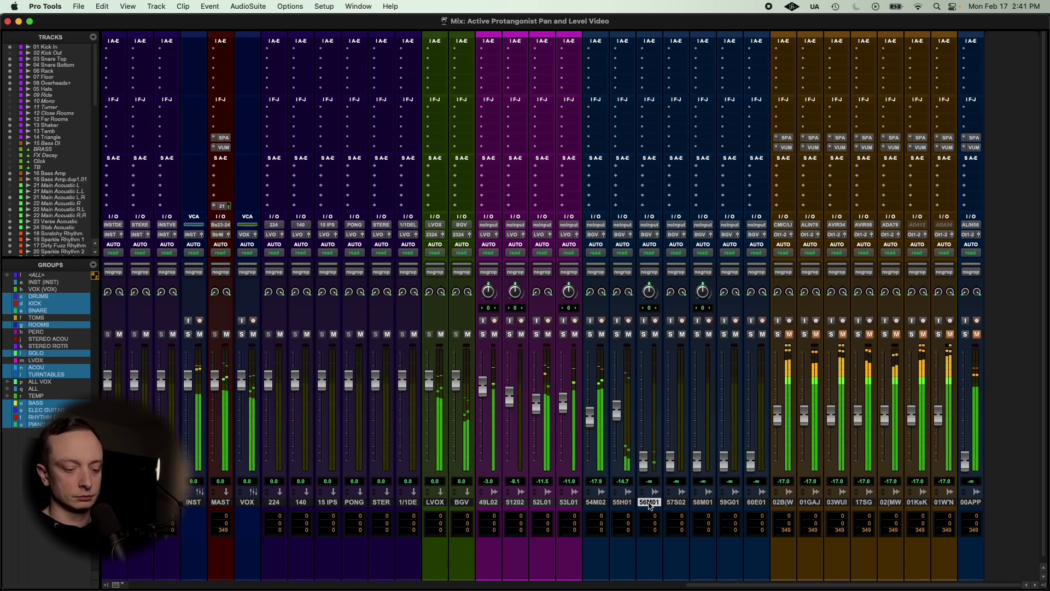
pyautogui.press('super+equal')
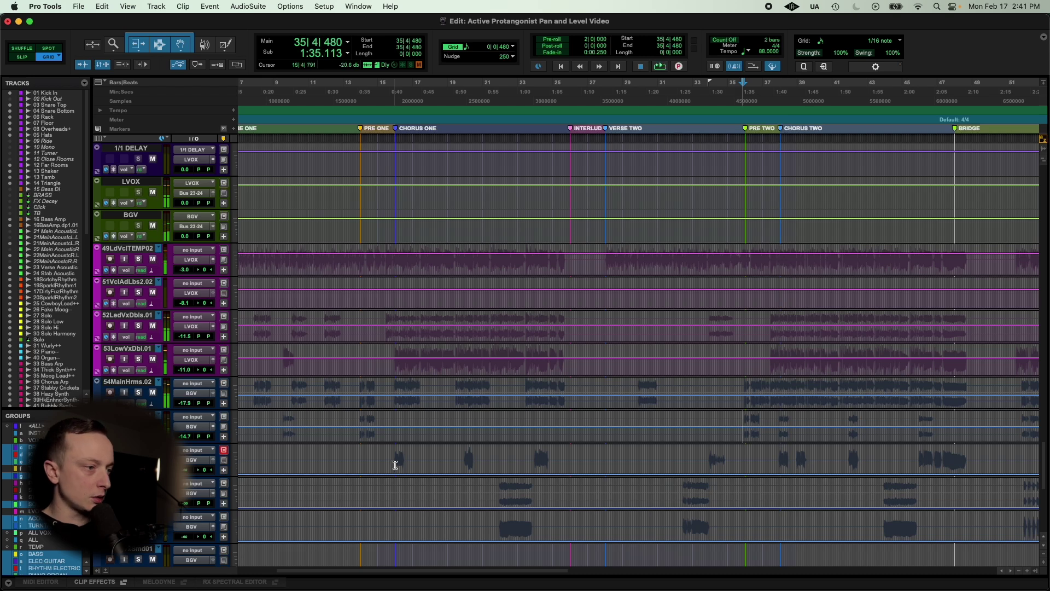
pyautogui.press('super+equal')
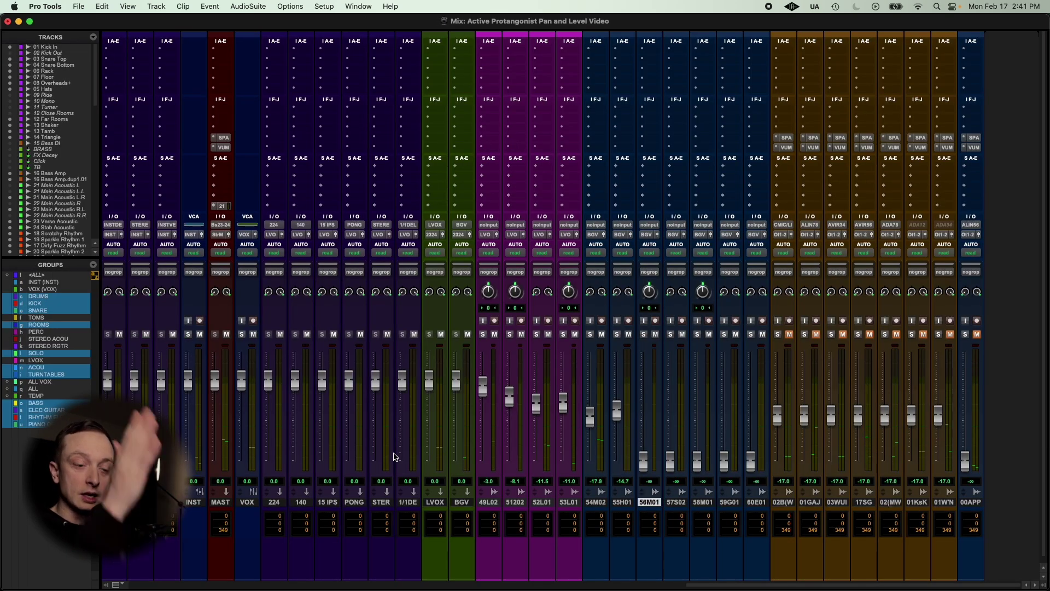
pyautogui.press('super+equal')
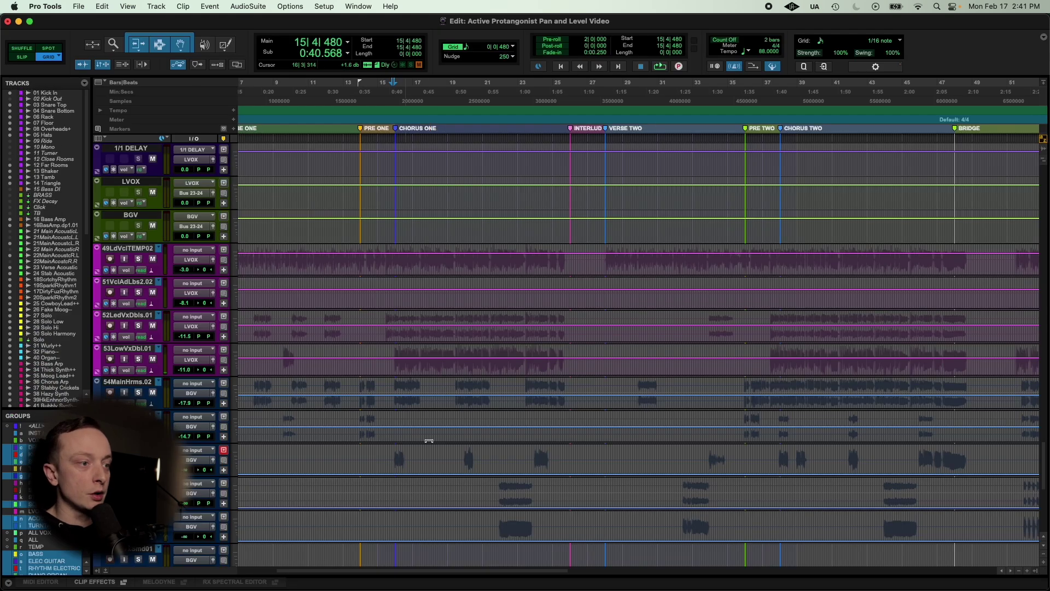
pyautogui.press('super+bracketright')
pyautogui.press('super+bracketleft')
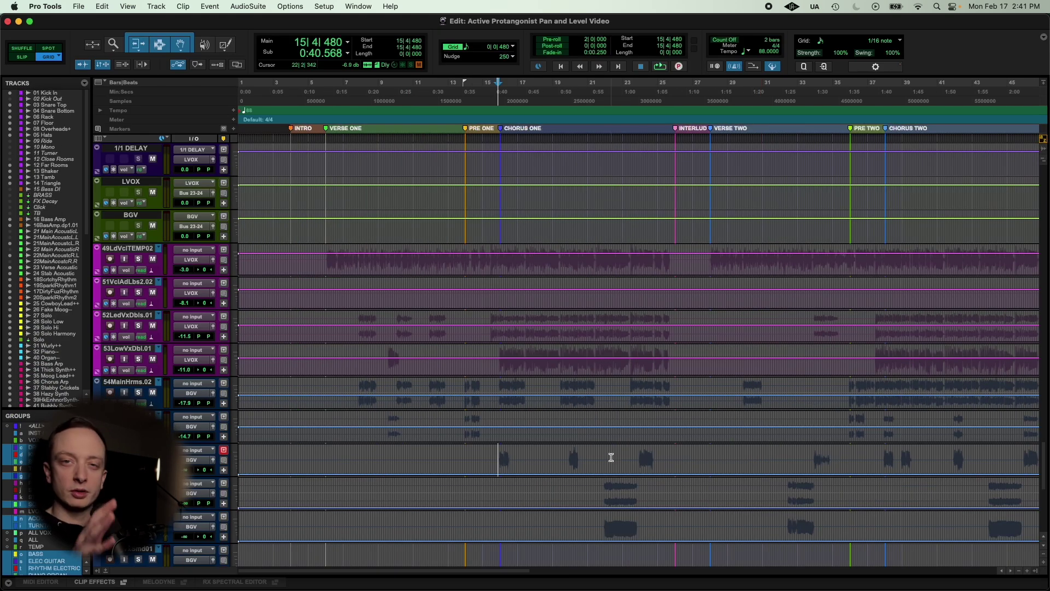
pyautogui.press('super+equal')
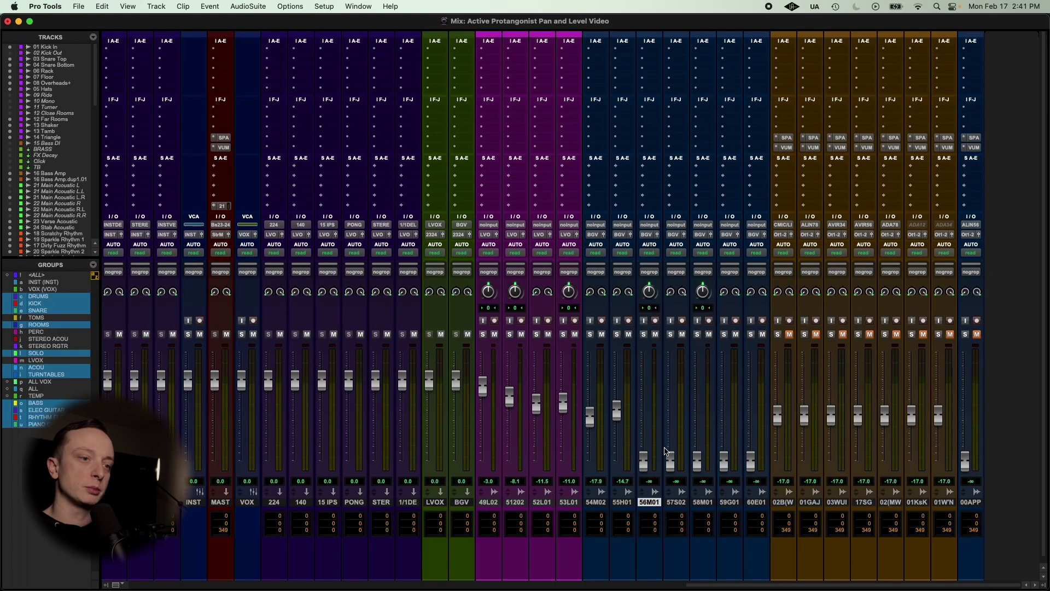
pyautogui.moveTo(643, 464); pyautogui.dragTo(645, 400)
pyautogui.press('space')
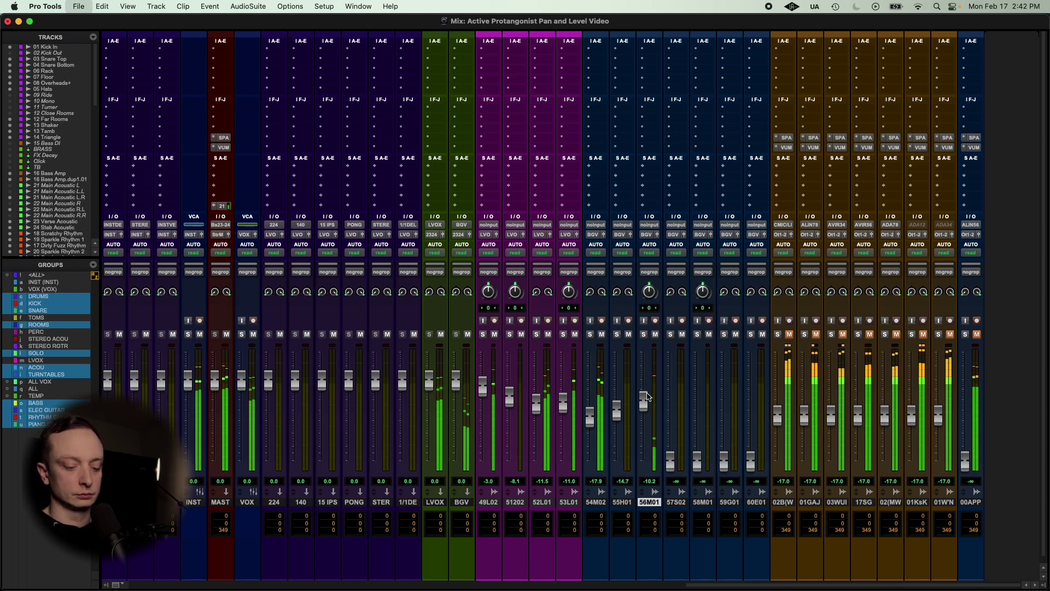
# Check the mono harmonies' second phrase in chorus one by playing the full mix from bar 19|4
pyautogui.press('super+equal')
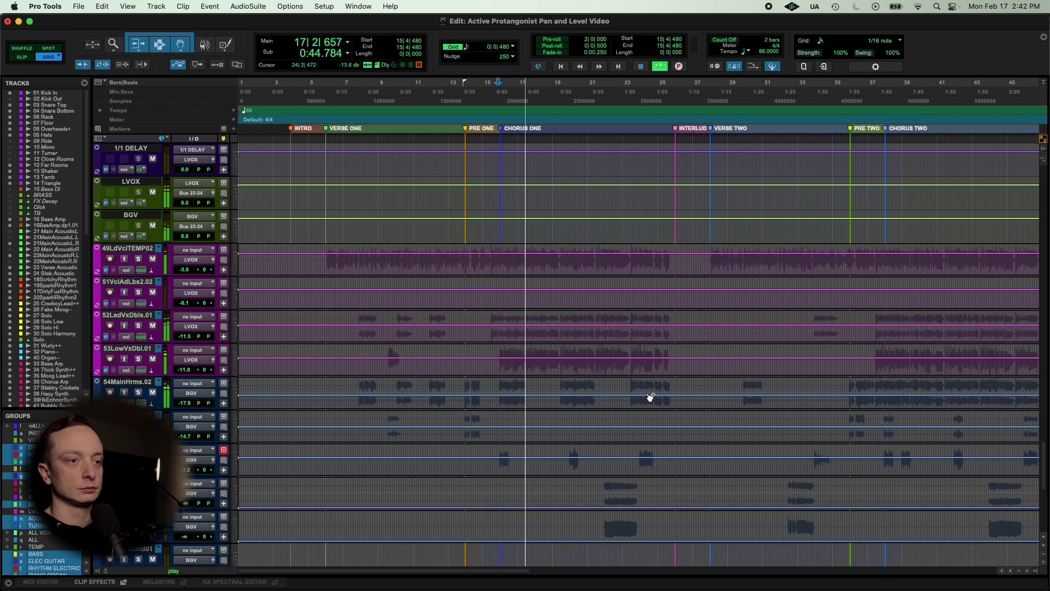
pyautogui.press('space')
pyautogui.click(566, 462)
pyautogui.press('space')
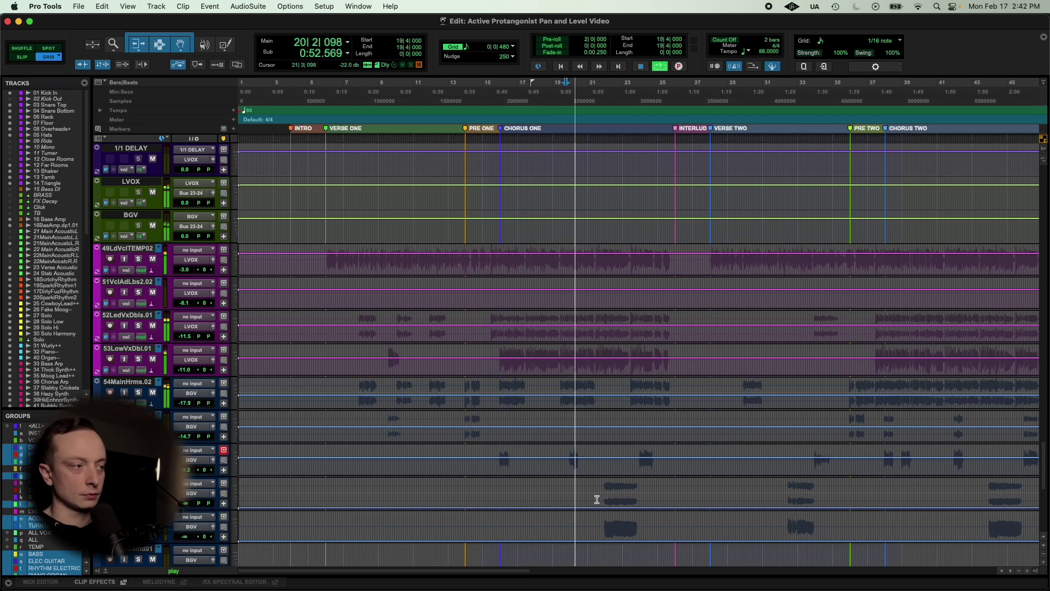
pyautogui.press('space')
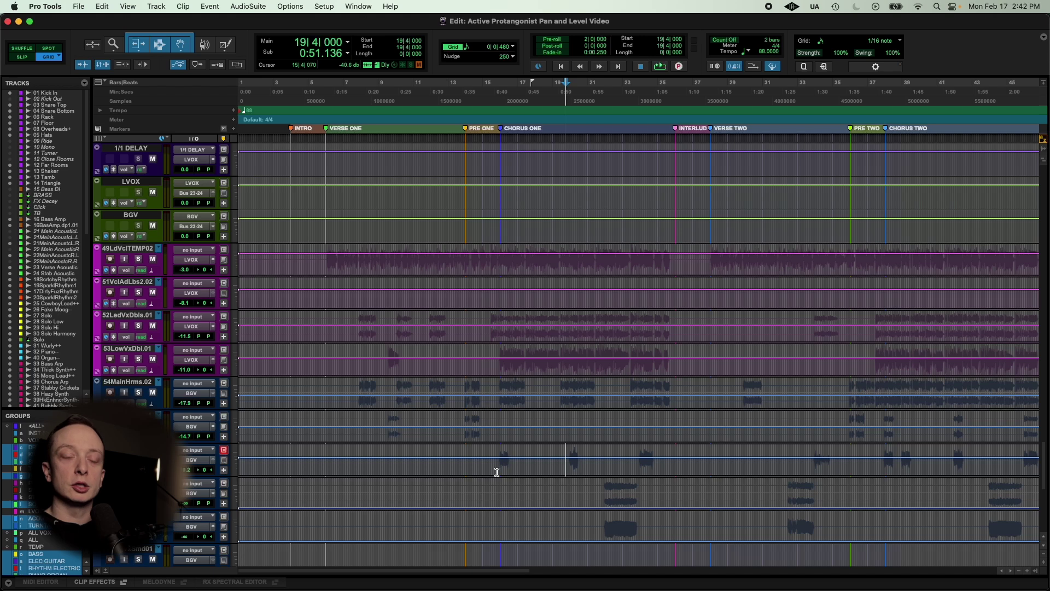
# Select stereo ahs track 57, play from just before its chorus one entry and set its level to -14.2 dB
pyautogui.press('super+equal')
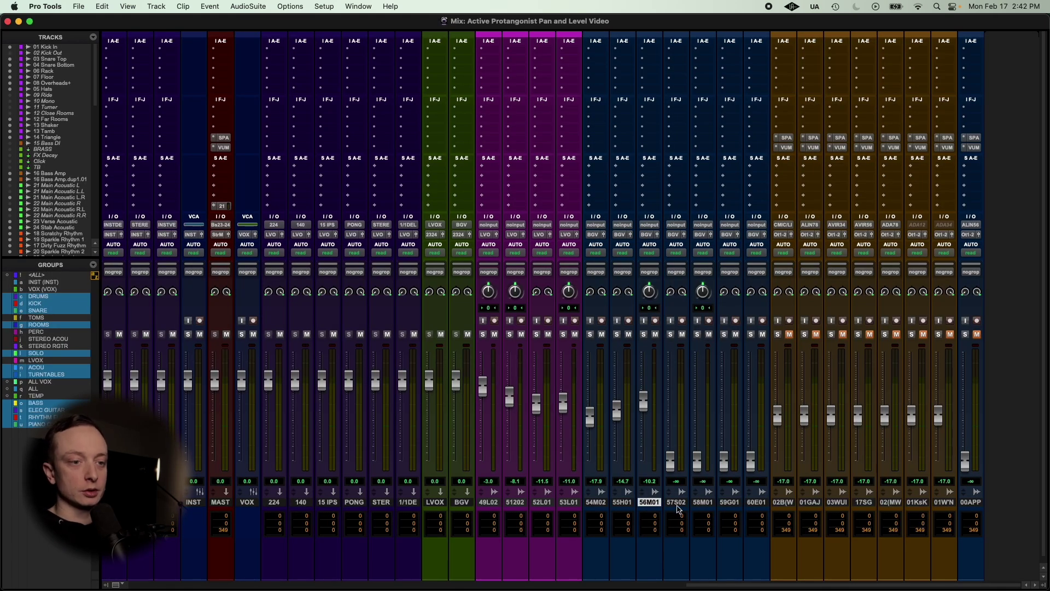
pyautogui.press('super+equal')
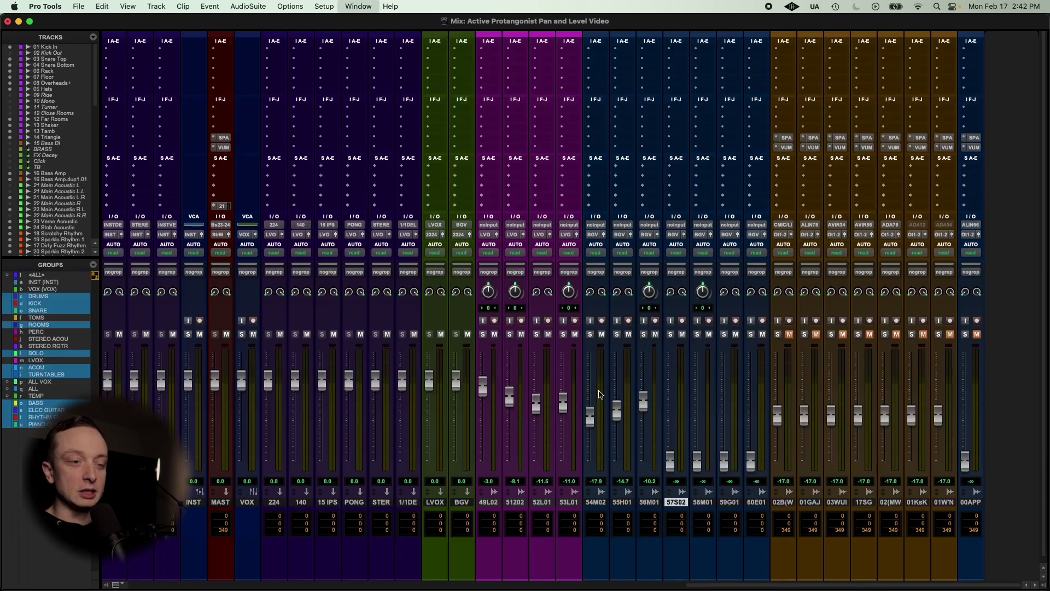
pyautogui.press('super+equal')
pyautogui.moveTo(670, 461); pyautogui.dragTo(675, 389)
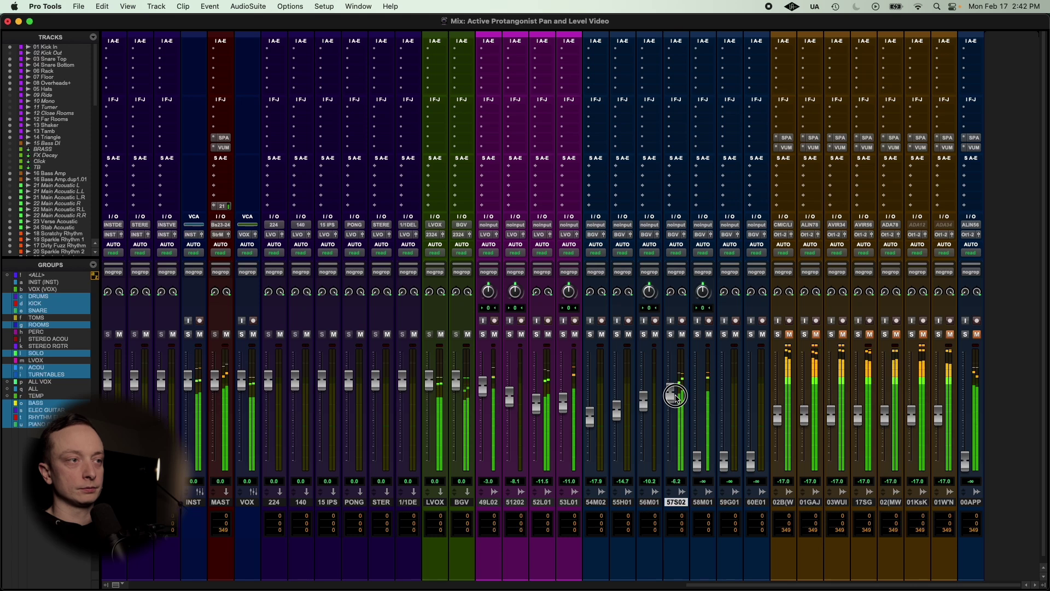
pyautogui.moveTo(675, 405)
pyautogui.mouseDown()
pyautogui.moveTo(670, 441)
pyautogui.moveTo(672, 409)
pyautogui.mouseUp()
pyautogui.click(683, 334)
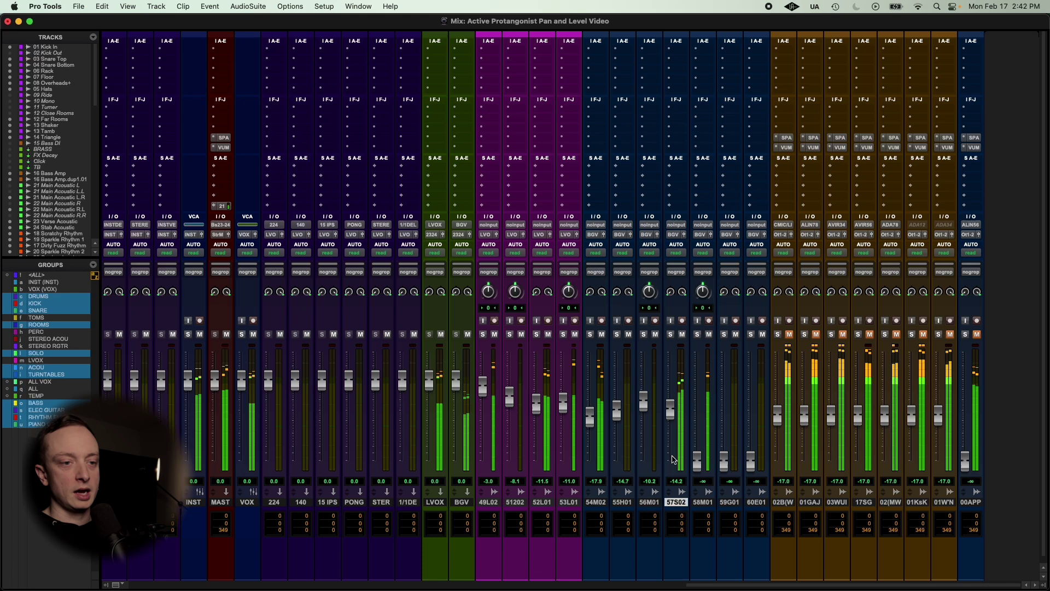
# Identify mono ahh harmony track 58, then balance it at -16.1 dB against stereo ahs track 57 at -15.6 dB
pyautogui.click(700, 501)
pyautogui.press('super+equal')
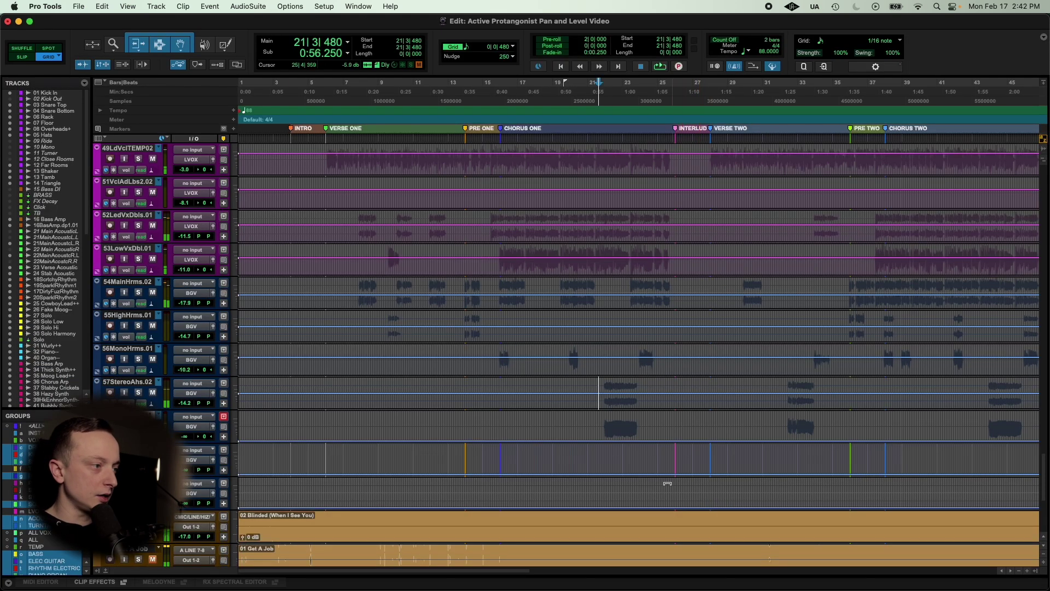
pyautogui.doubleClick(127, 415)
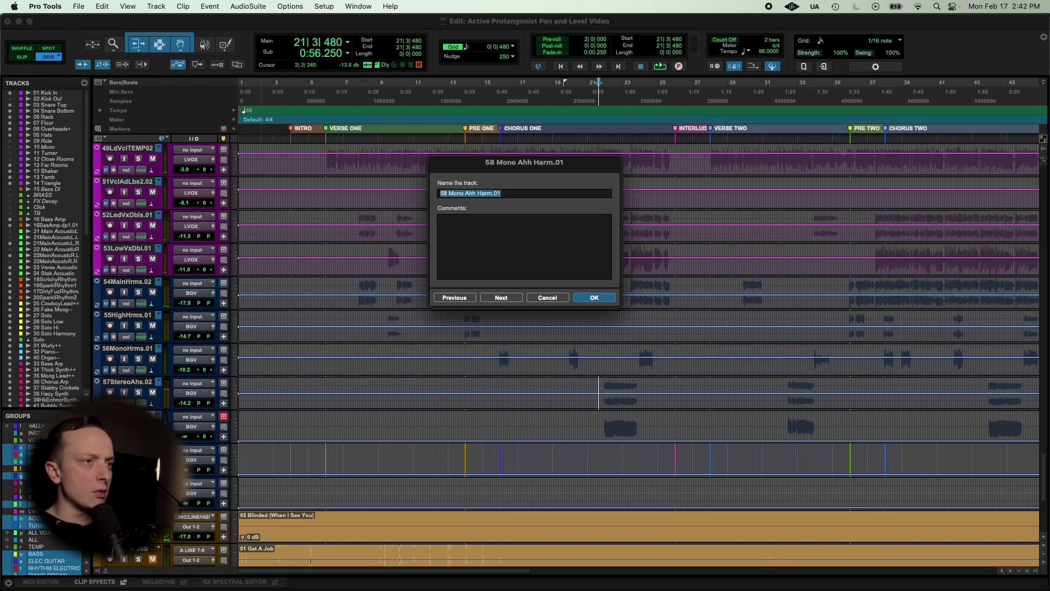
pyautogui.click(593, 297)
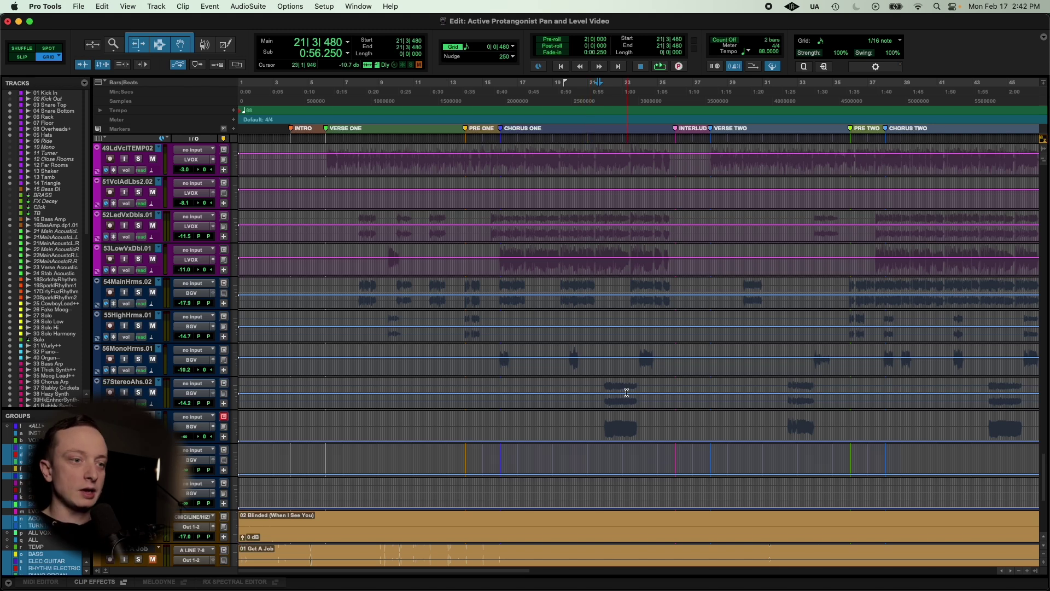
pyautogui.press('super+equal')
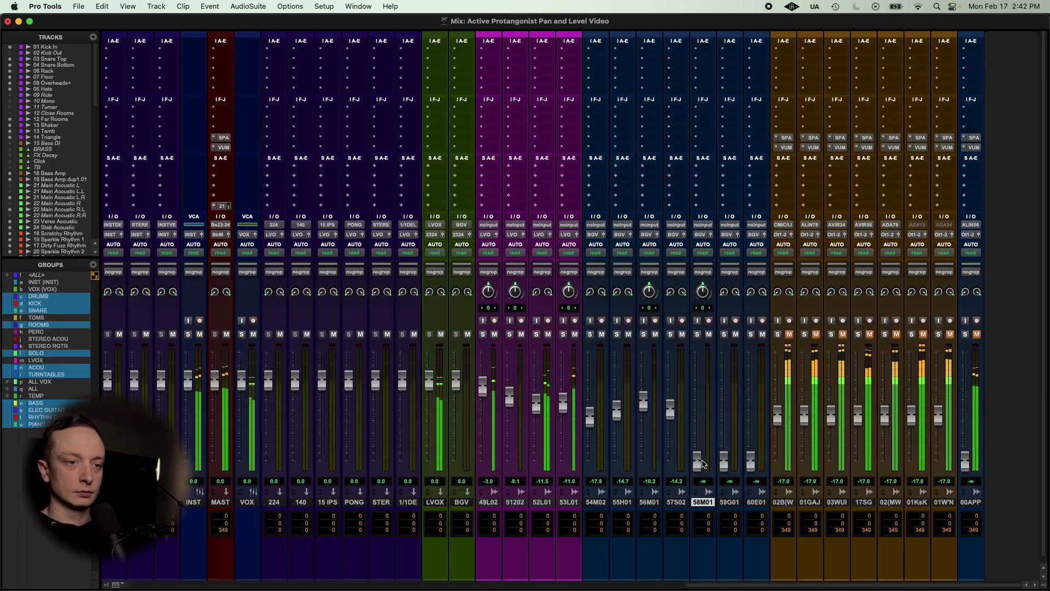
pyautogui.moveTo(703, 464); pyautogui.dragTo(671, 413)
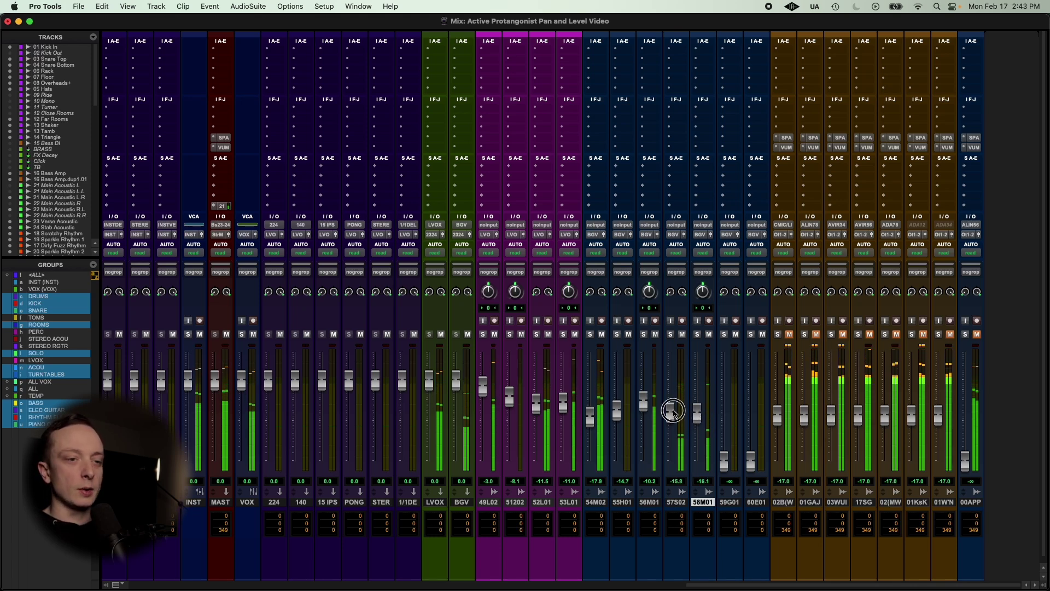
# Select track 59, cue playback just before its last chorus entry and audition it soloed at -2.2 dB
pyautogui.click(730, 502)
pyautogui.press('super+equal')
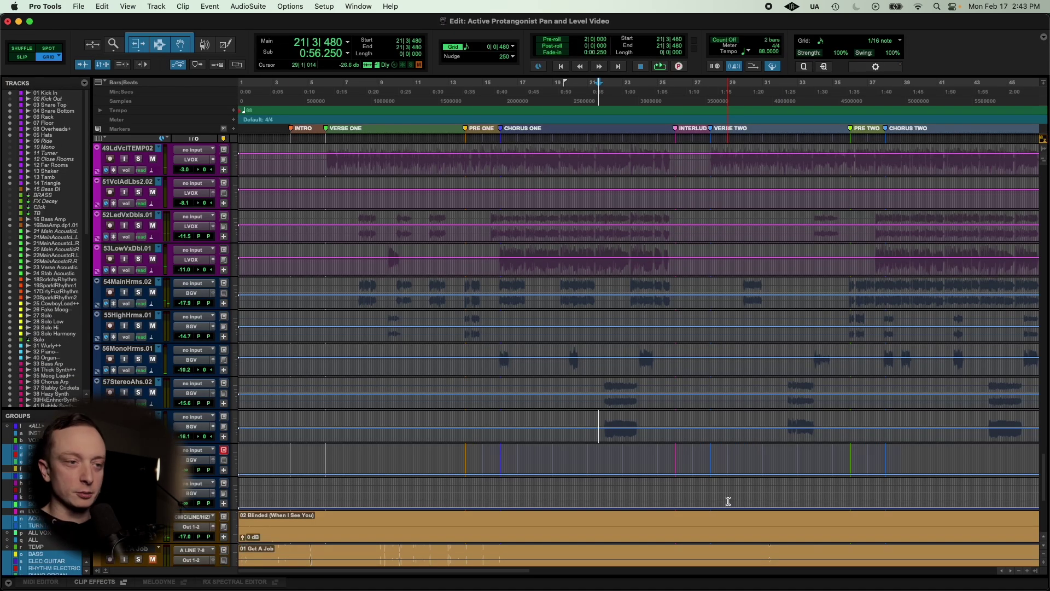
pyautogui.press('r')
pyautogui.press('r')
pyautogui.click(497, 465)
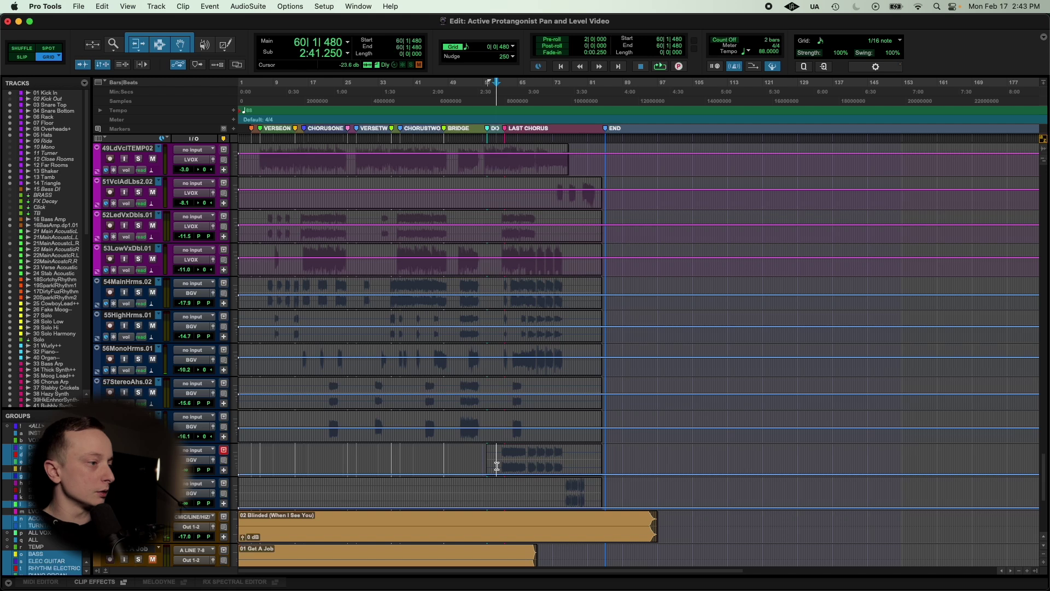
pyautogui.press('super+equal')
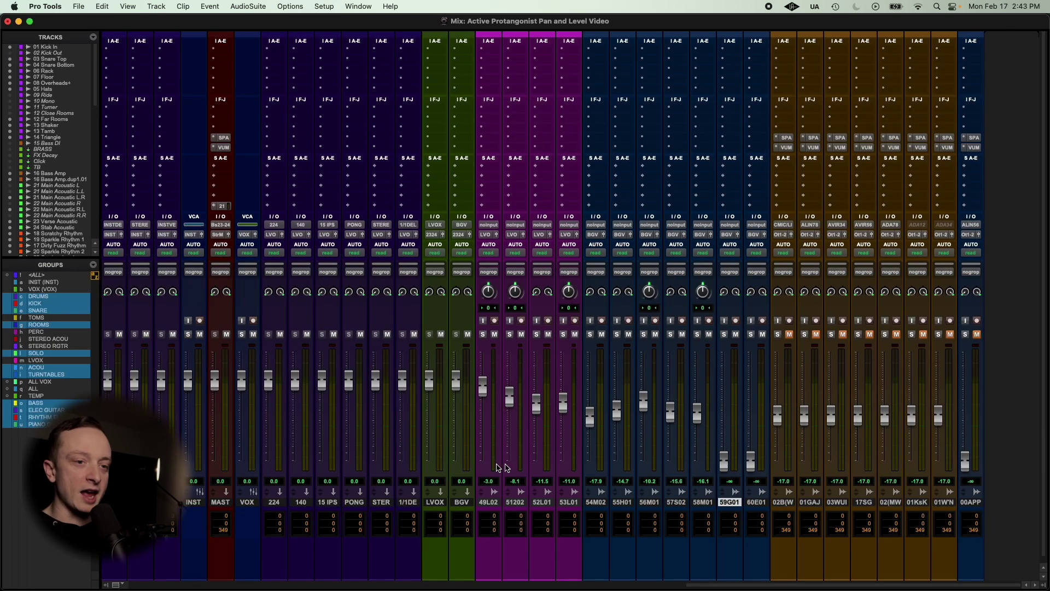
pyautogui.keyDown('alt'); pyautogui.click(728, 464); pyautogui.keyUp('alt')
pyautogui.press('space')
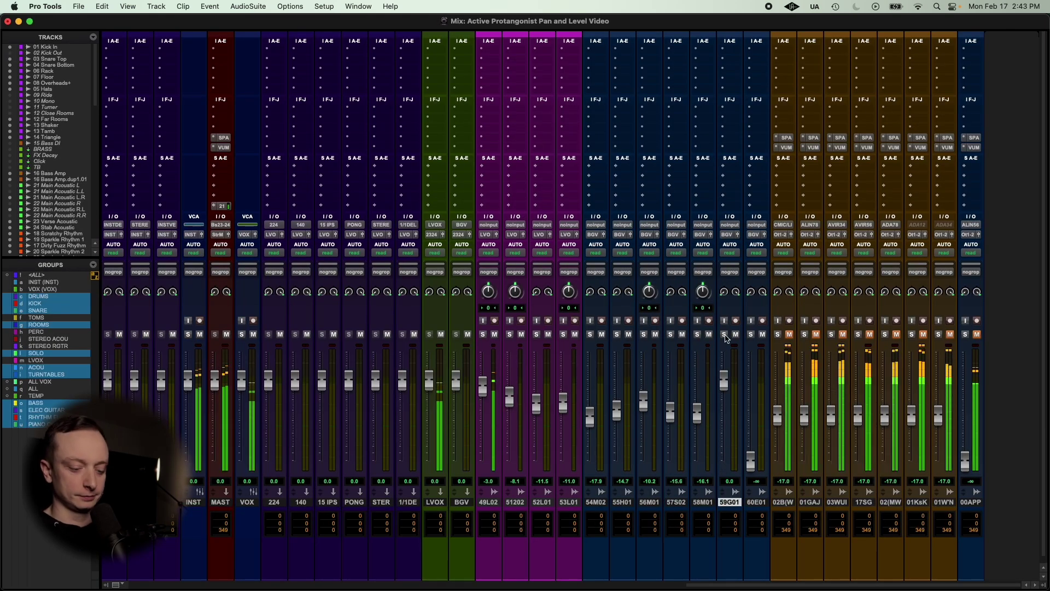
pyautogui.press('super+equal')
pyautogui.press('super+equal')
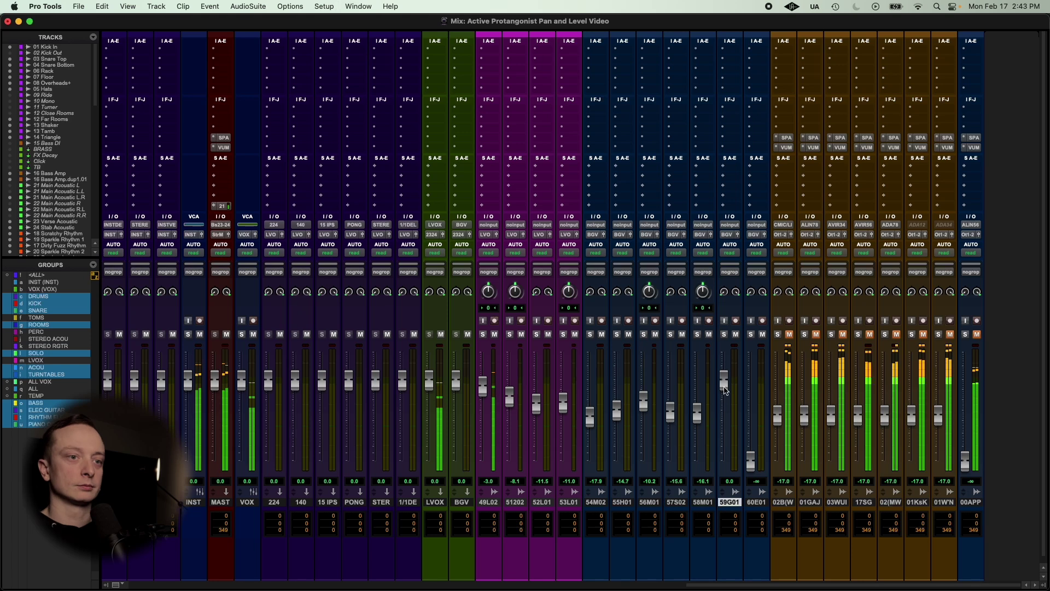
pyautogui.moveTo(725, 381); pyautogui.dragTo(725, 385)
pyautogui.click(724, 334)
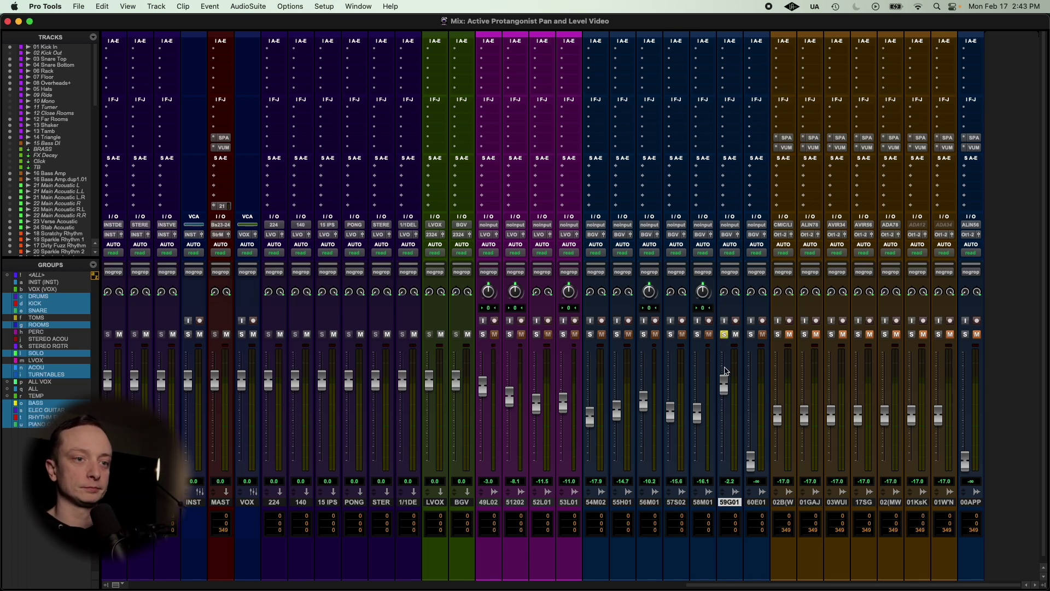
# Clear track 59's solo and bring it up from silence to -12.3 dB in the full mix during playback
pyautogui.moveTo(724, 385); pyautogui.dragTo(720, 497)
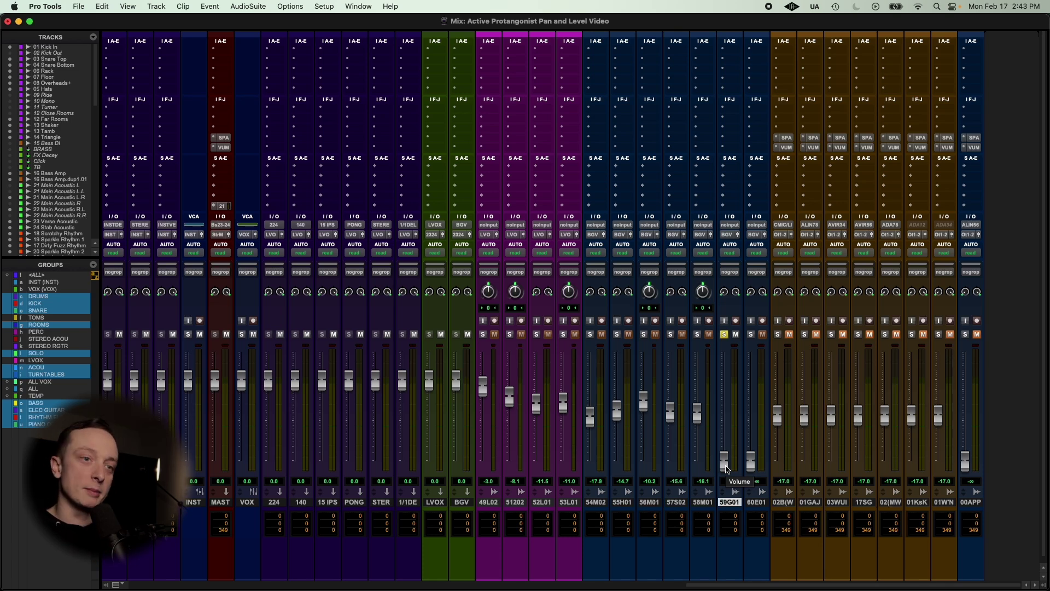
pyautogui.press('space')
pyautogui.click(725, 334)
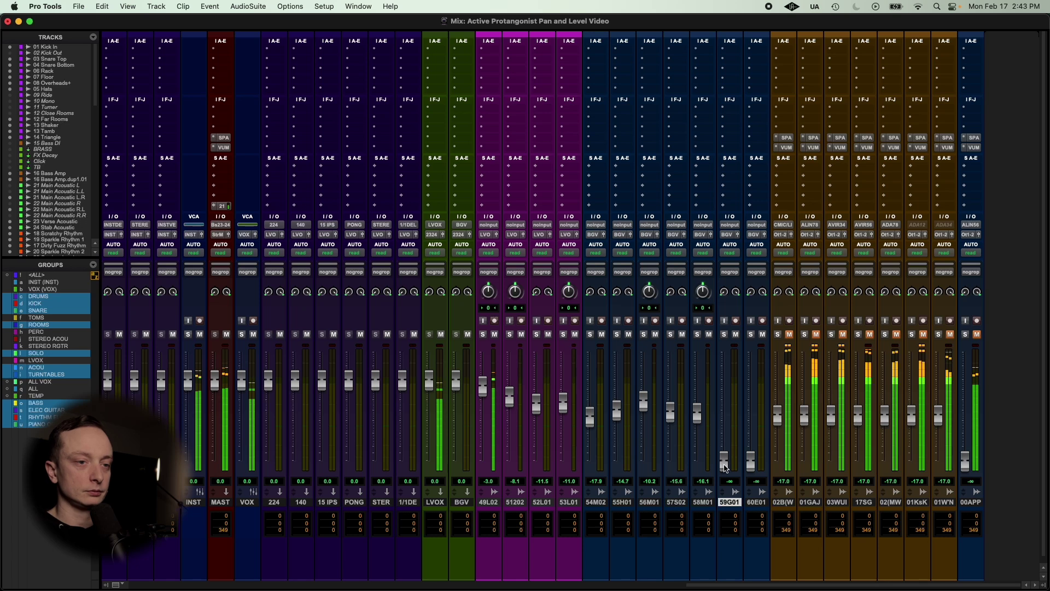
pyautogui.moveTo(724, 468); pyautogui.dragTo(718, 411)
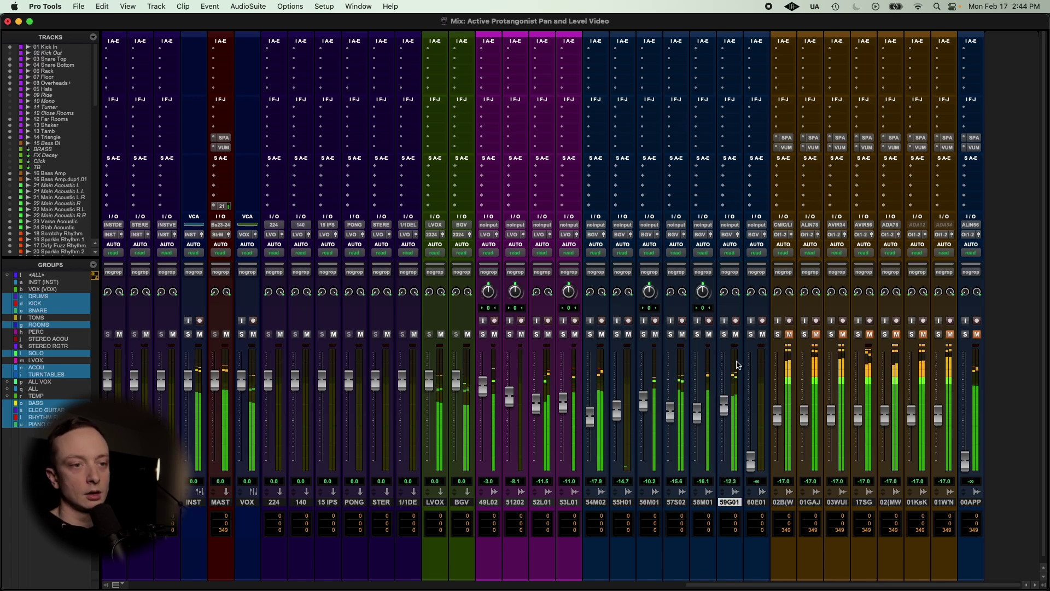
# Select track 60, play from just before its clip near the song's end and check its full track name
pyautogui.click(755, 502)
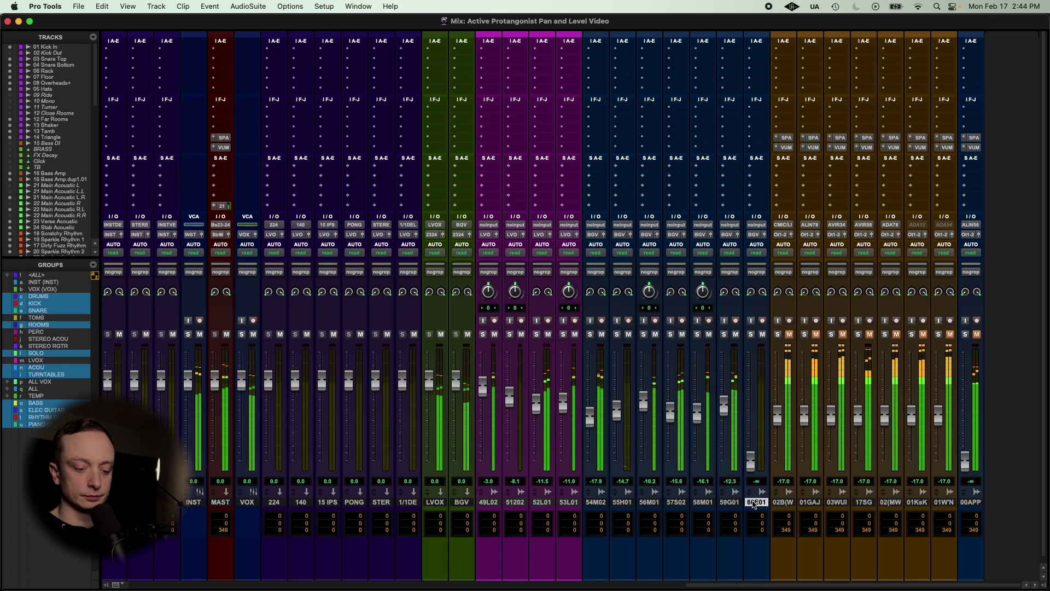
pyautogui.press('super+equal')
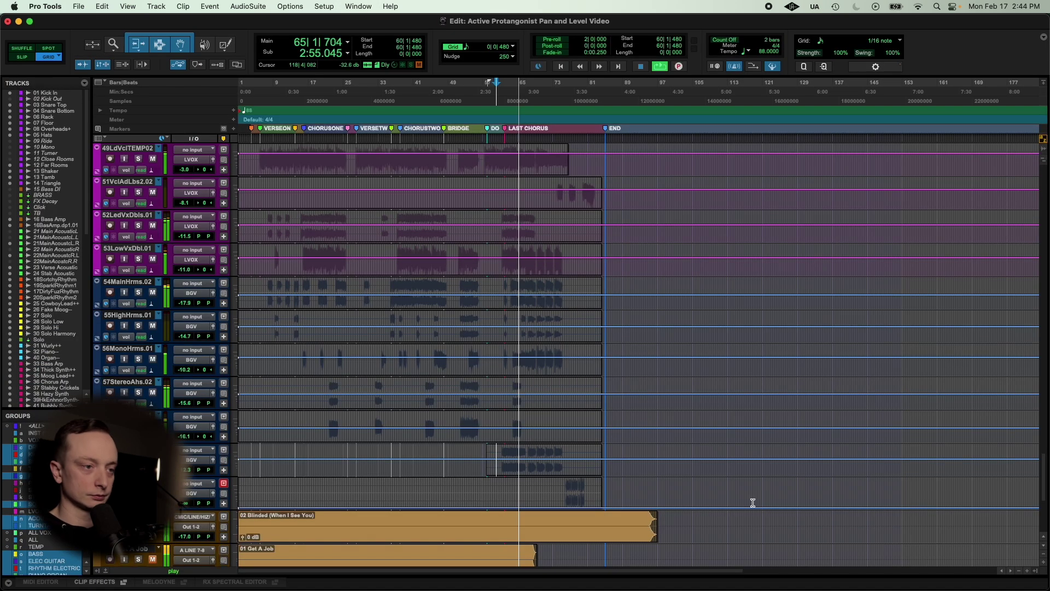
pyautogui.click(564, 489)
pyautogui.doubleClick(126, 481)
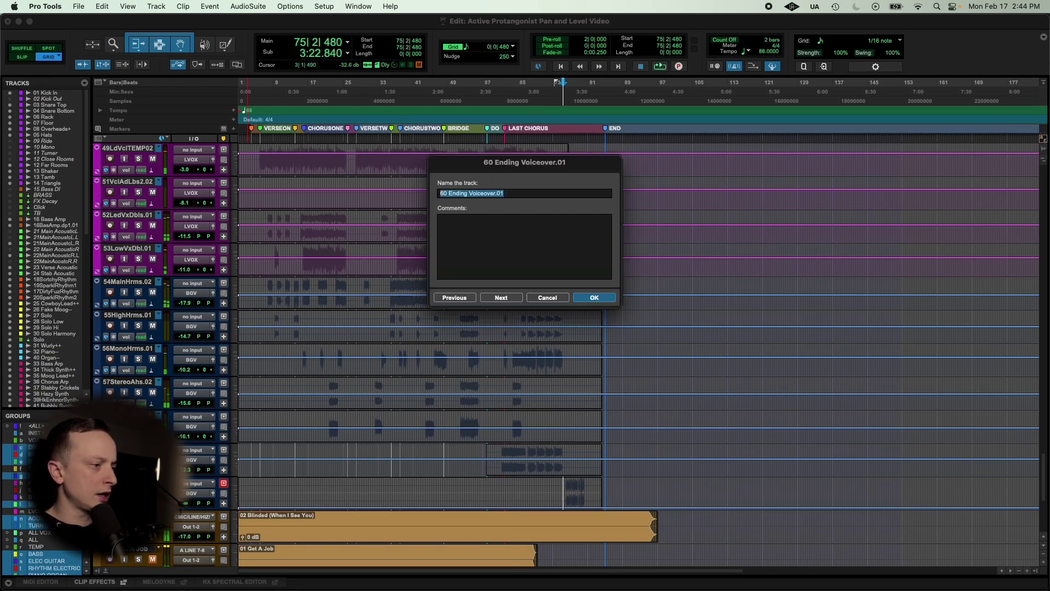
pyautogui.click(594, 298)
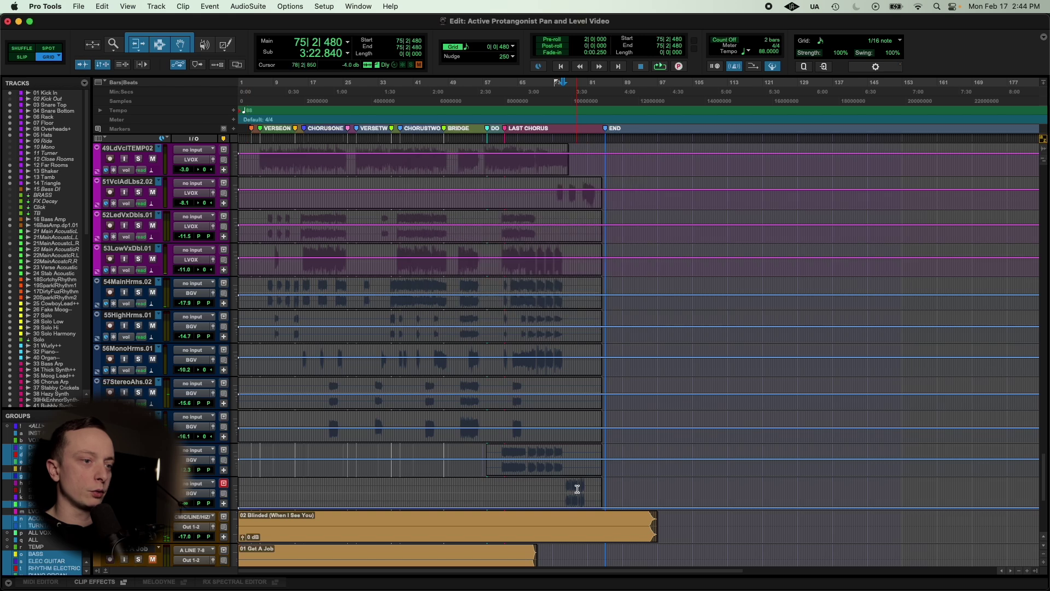
# Bring the ending voiceover on track 60 up from silence to -5.4 dB in the full mix during playback
pyautogui.scroll(5, 574, 487)
pyautogui.press('super+equal')
pyautogui.press('space')
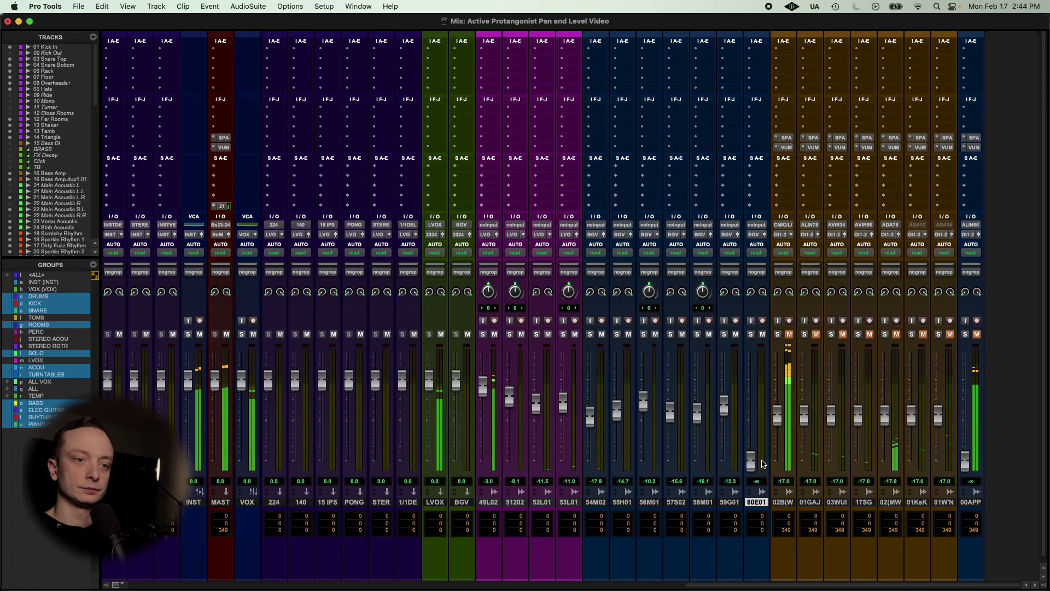
pyautogui.moveTo(749, 464); pyautogui.dragTo(754, 394)
# Review the fader levels and pan positions across the instrument, bus and vocal channels of the finished static mix
pyautogui.hscroll(-10, 753, 395)
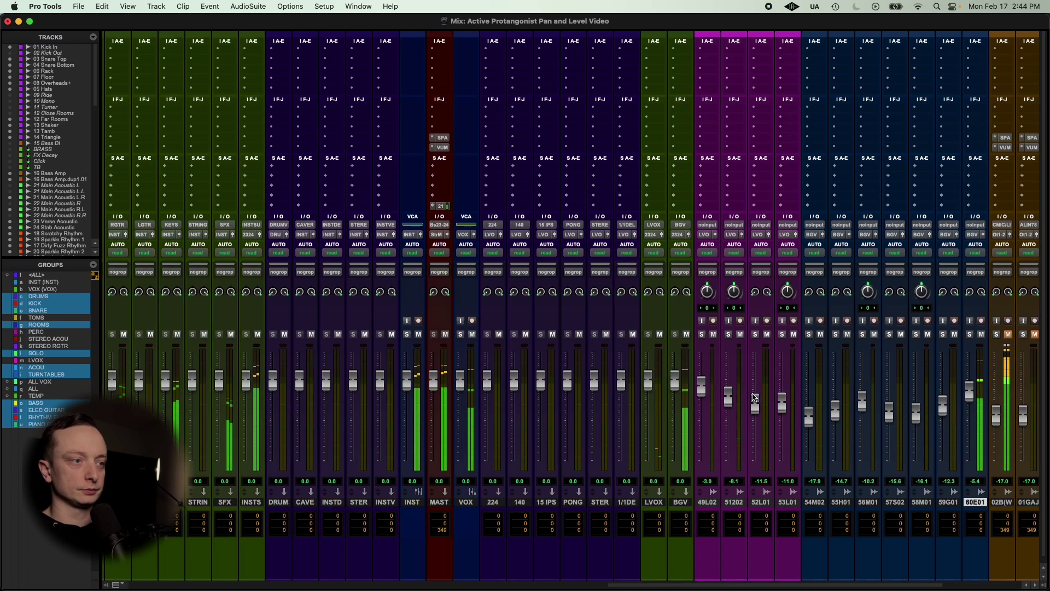
pyautogui.hscroll(3, 754, 397)
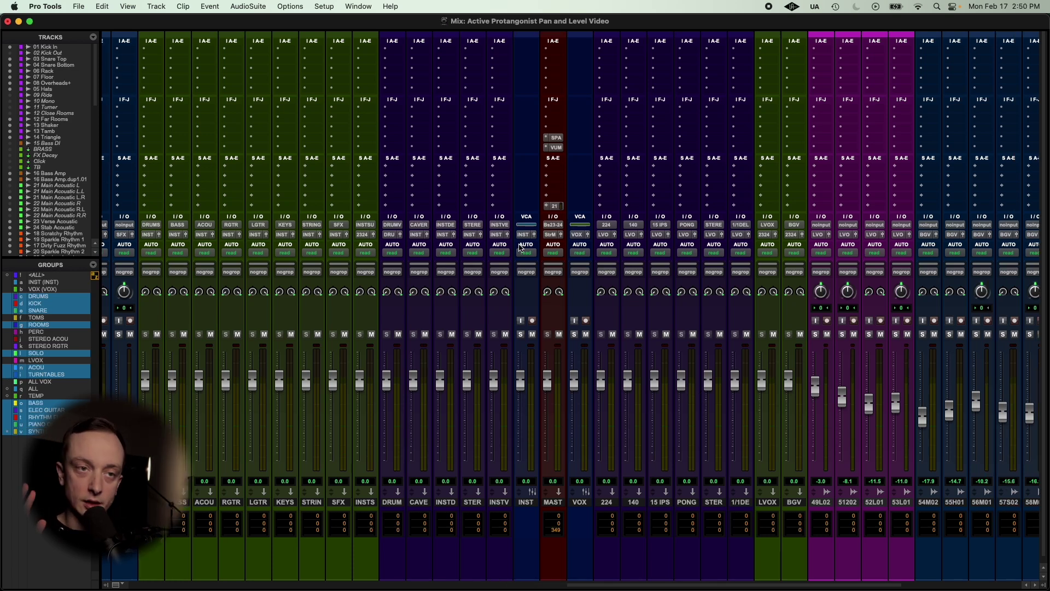
pyautogui.hscroll(10, 574, 272)
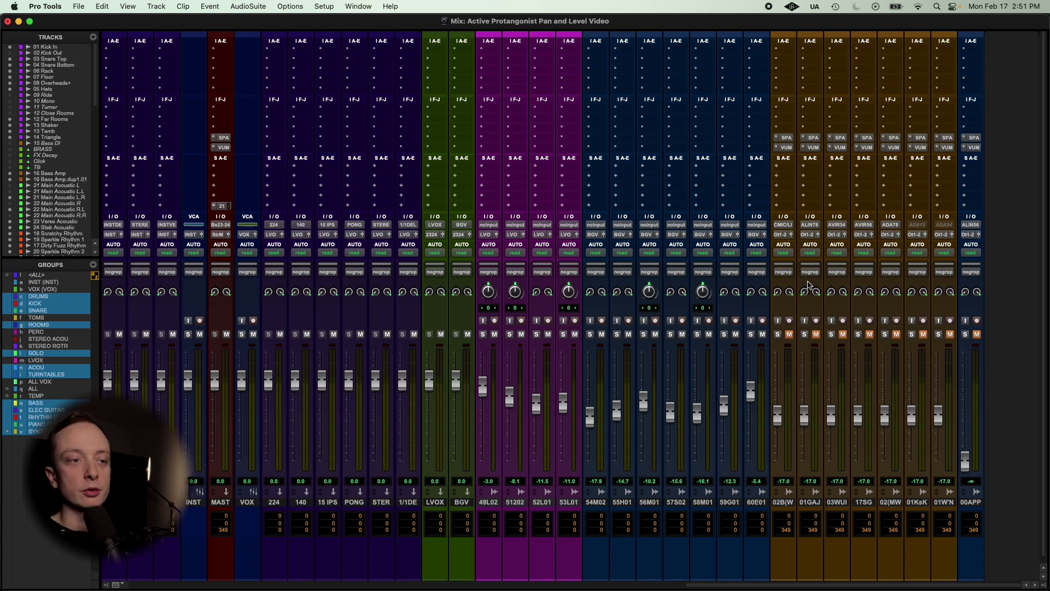
pyautogui.hscroll(-15, 708, 288)
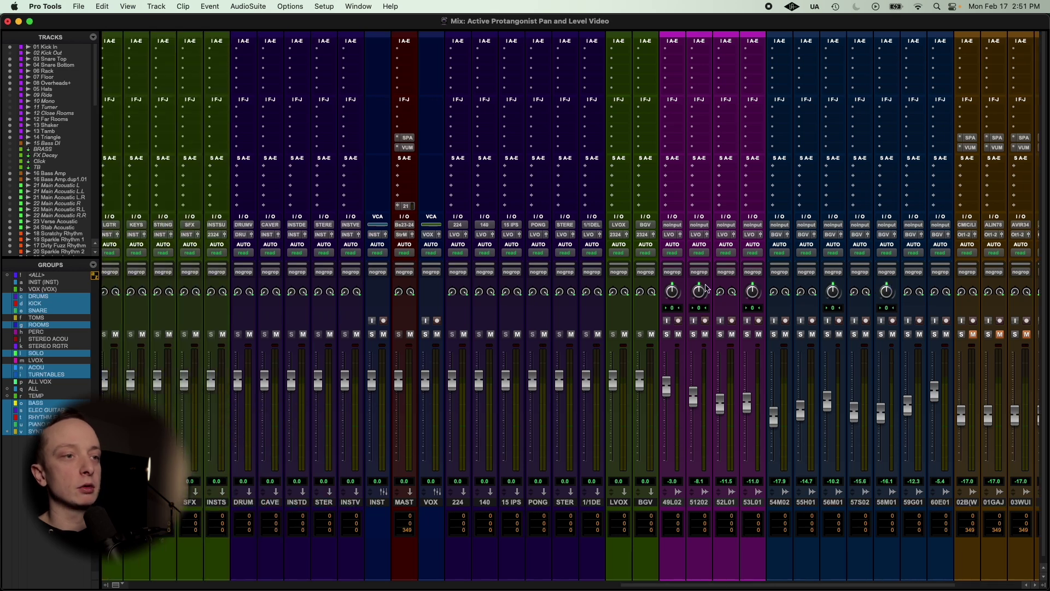
pyautogui.hscroll(-10, 708, 289)
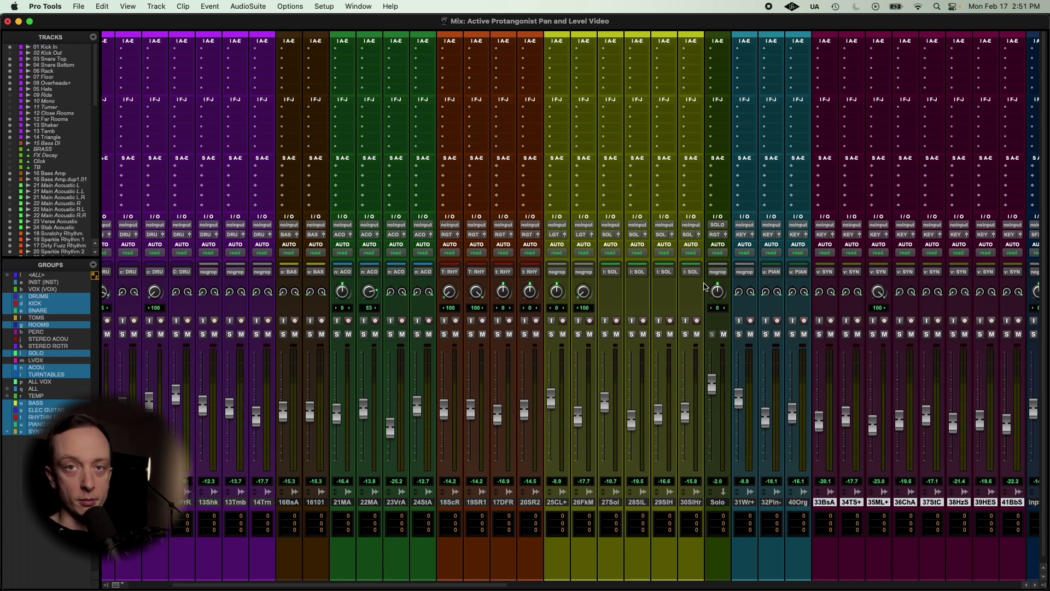
pyautogui.hscroll(10, 706, 286)
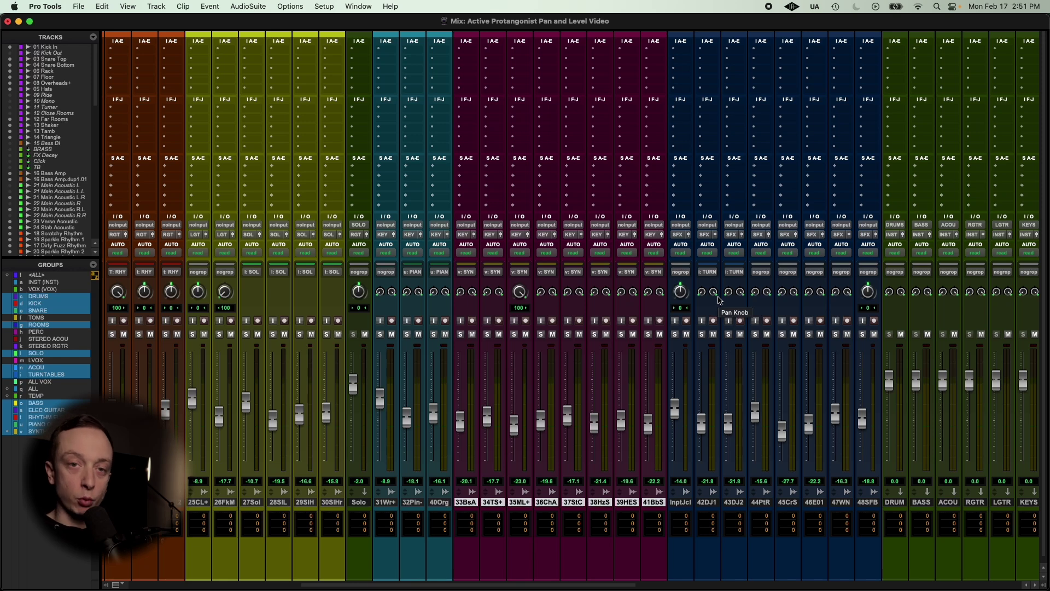
pyautogui.hscroll(12, 718, 300)
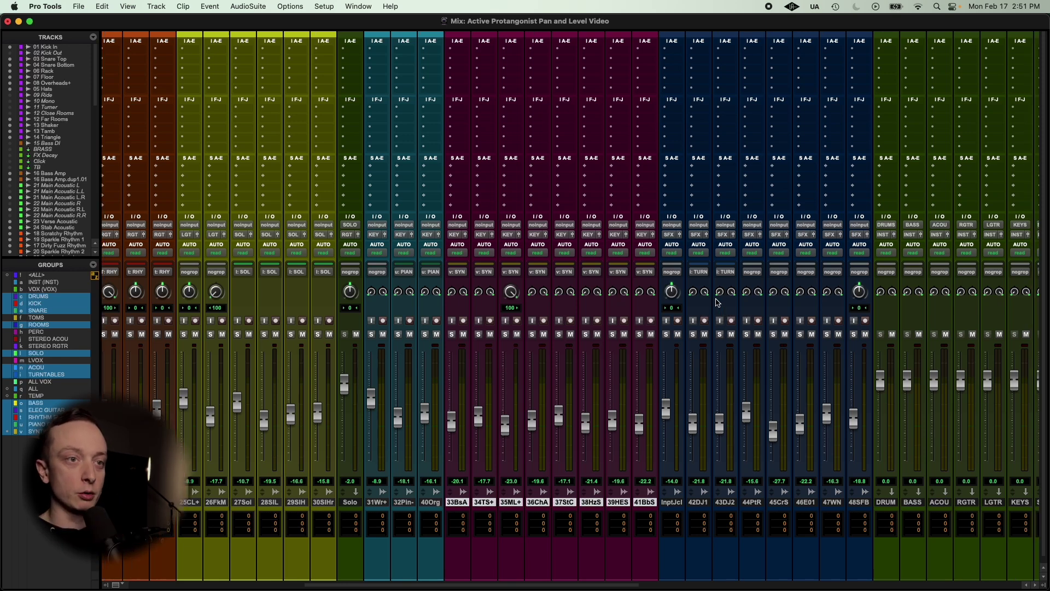
# Open SPAN on the master content track, examine the mix's frequency spectrum during playback and stop the transport
pyautogui.hscroll(7, 719, 303)
pyautogui.click(529, 138)
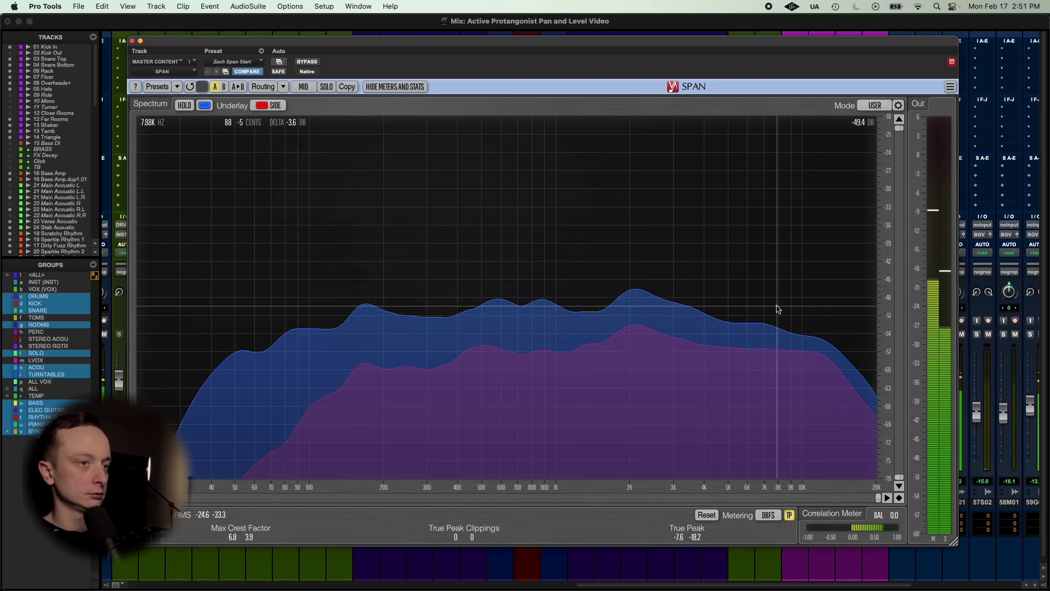
pyautogui.click(743, 26)
pyautogui.press('space')
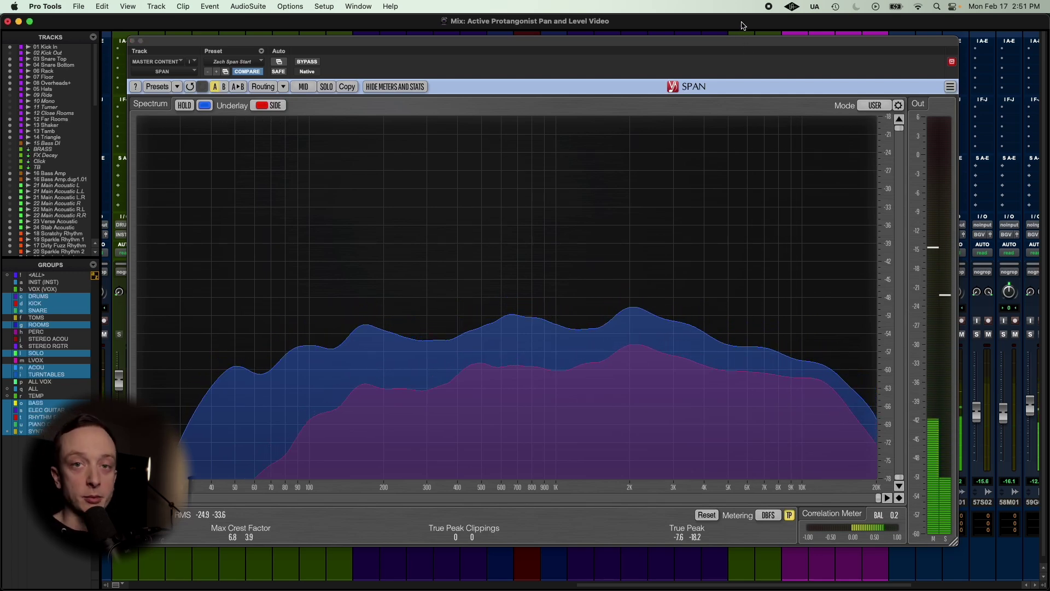